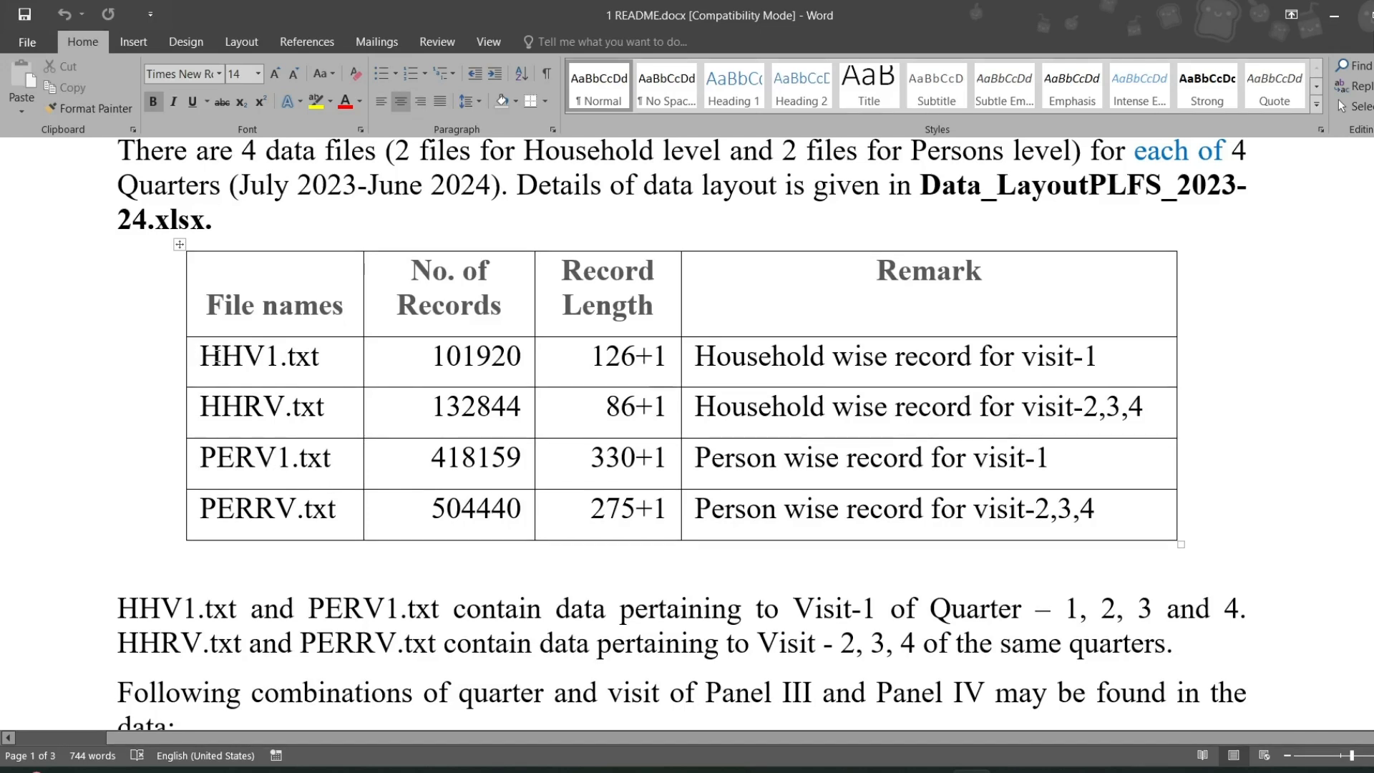
Display the command History window in Stata.
mouse_move(188, 443)
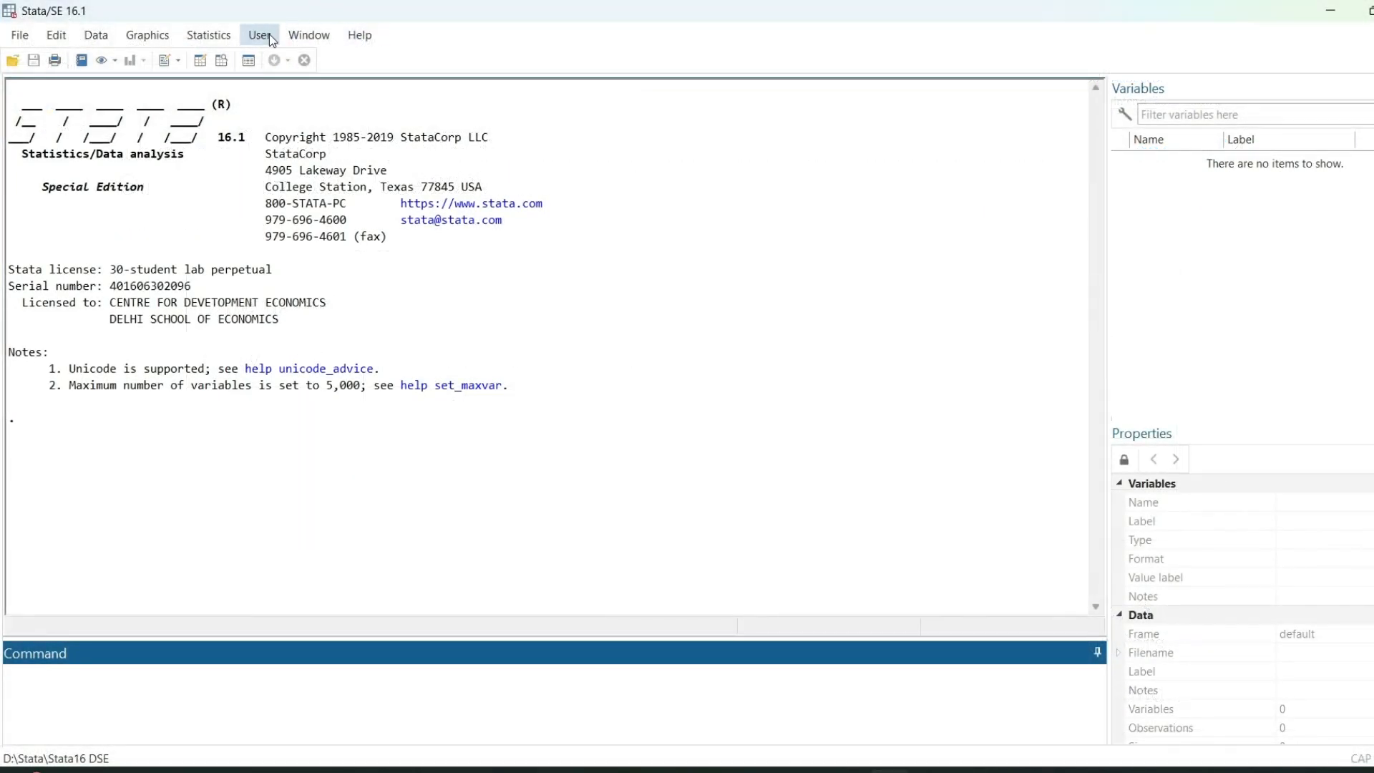
left_click(306, 35)
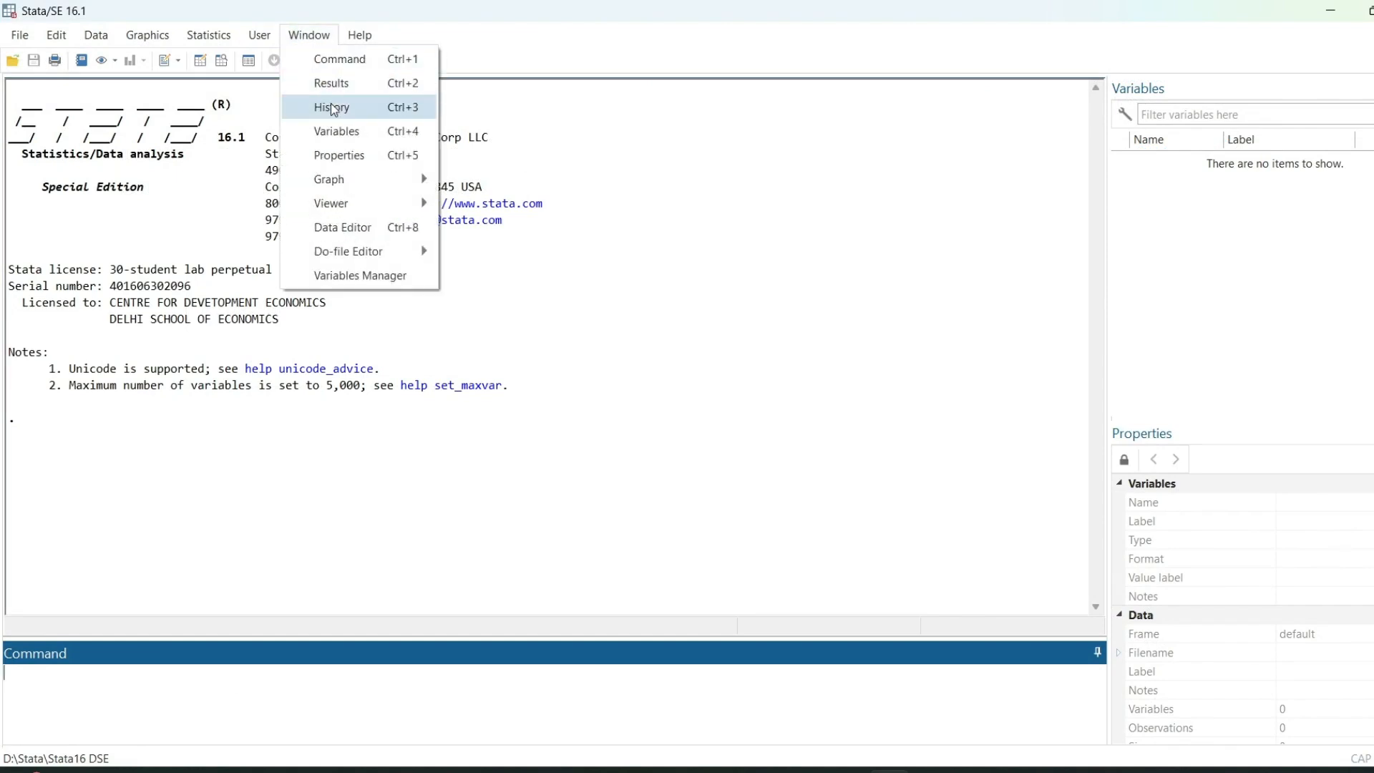
left_click(333, 108)
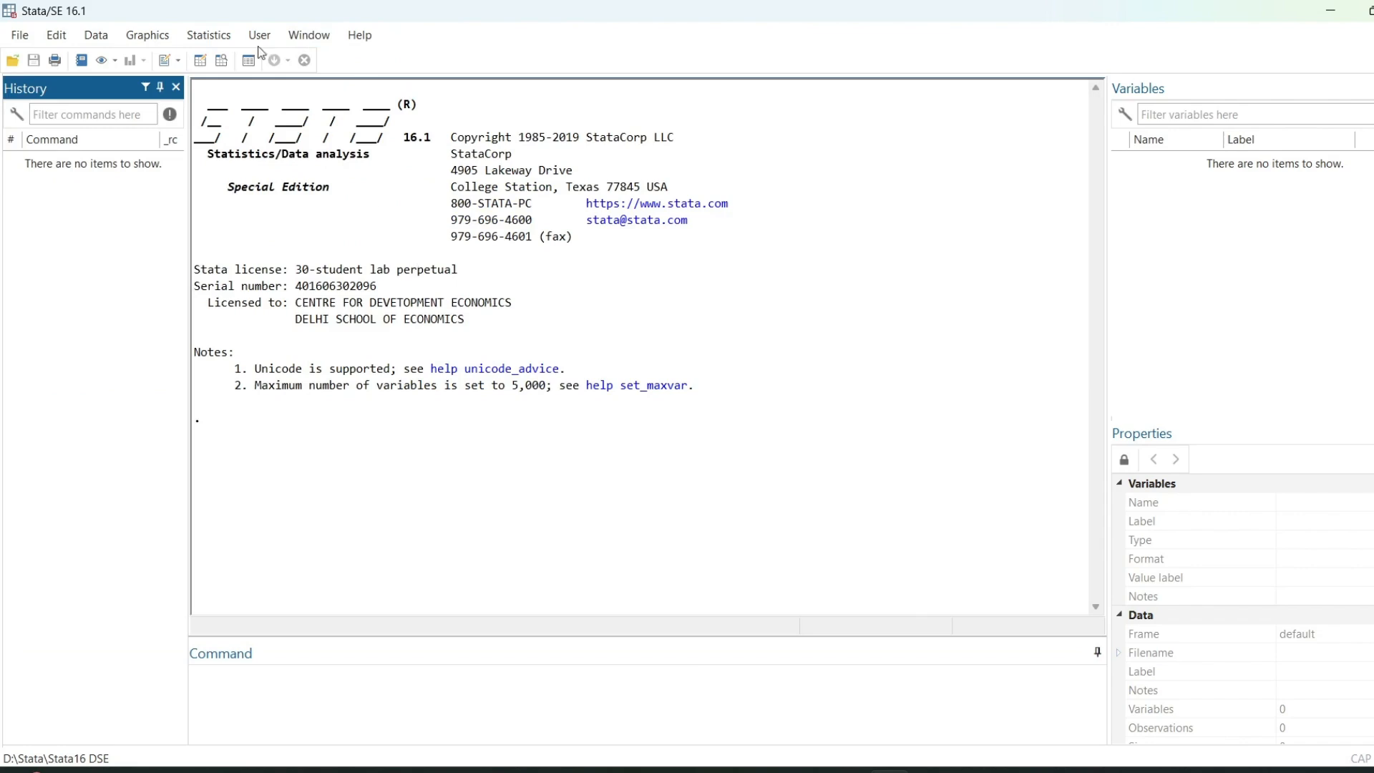
Open the hhv1.dta dataset from the DDI-IND-CSO-PLFS-2023-24 folder.
left_click(19, 35)
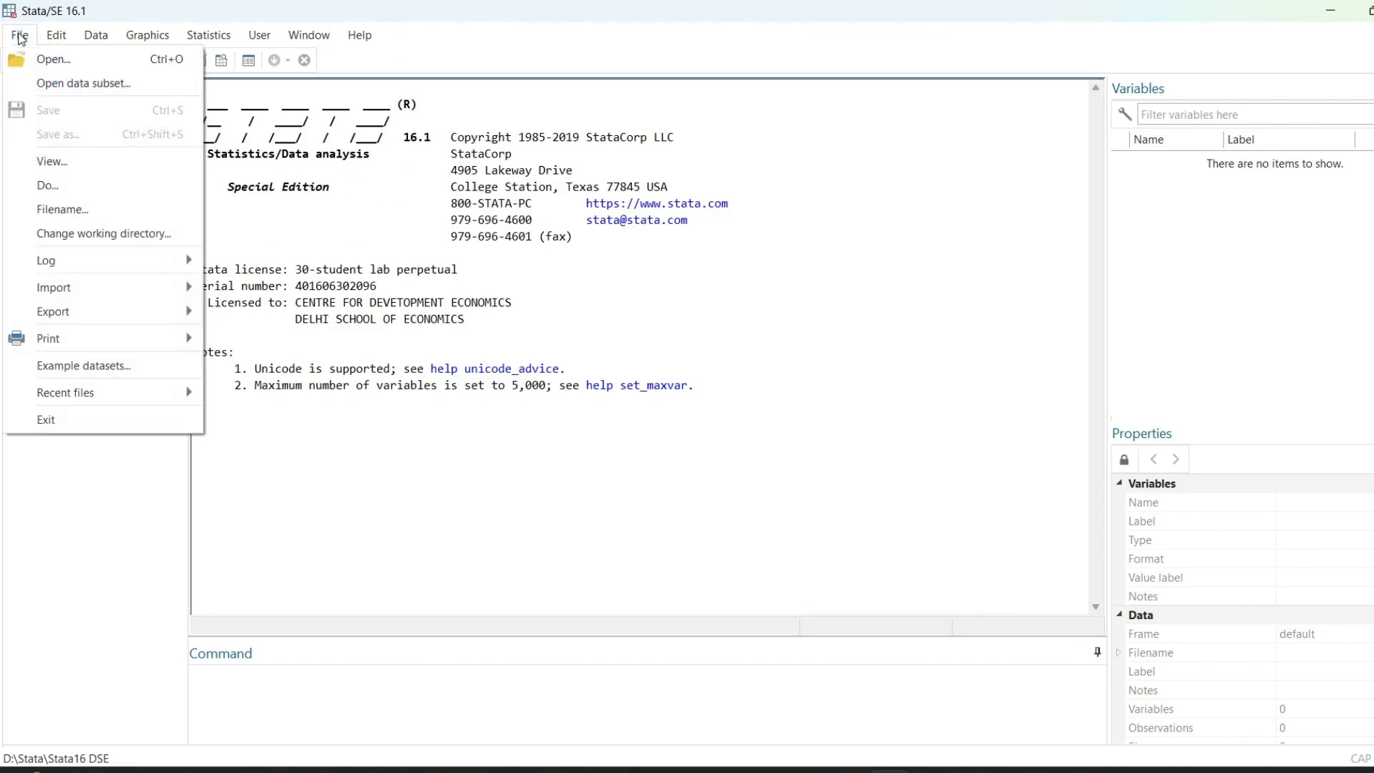
left_click(50, 60)
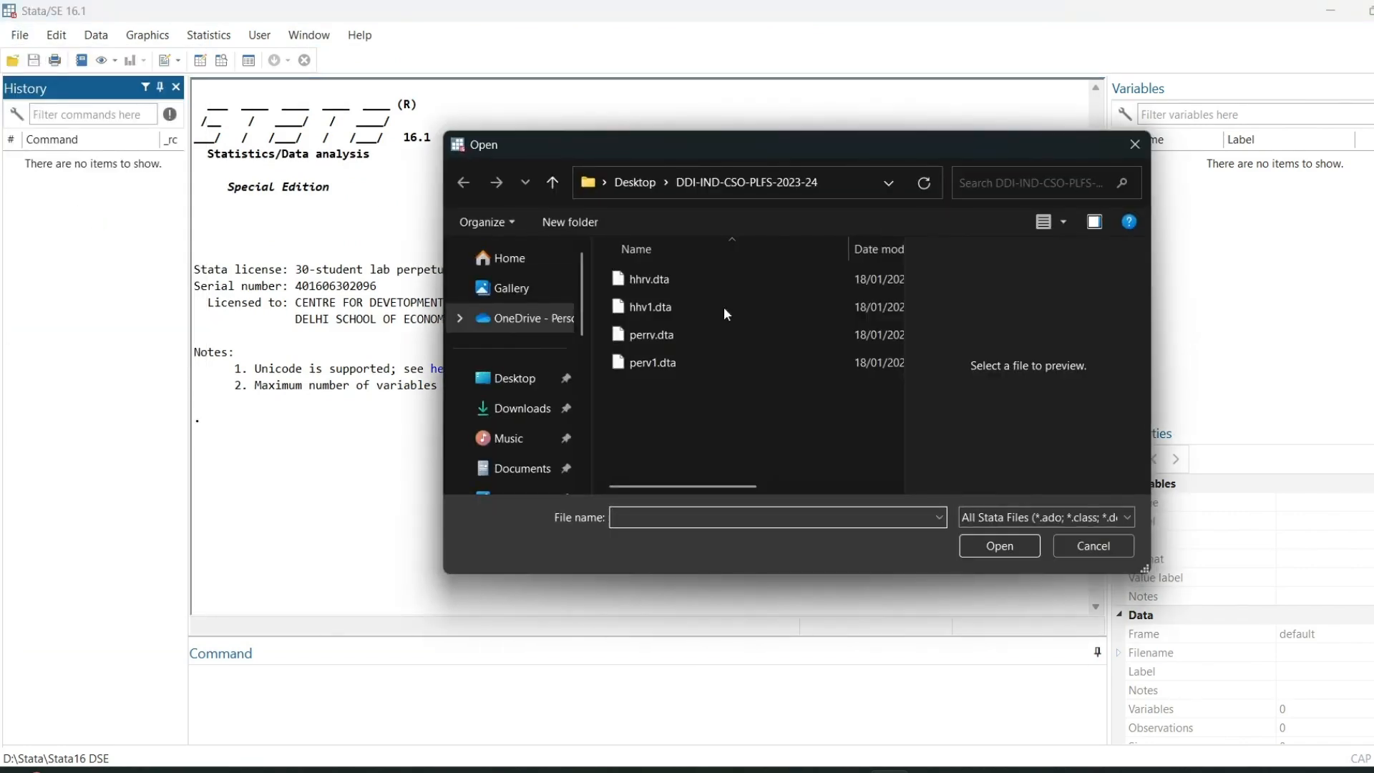
double_click(658, 305)
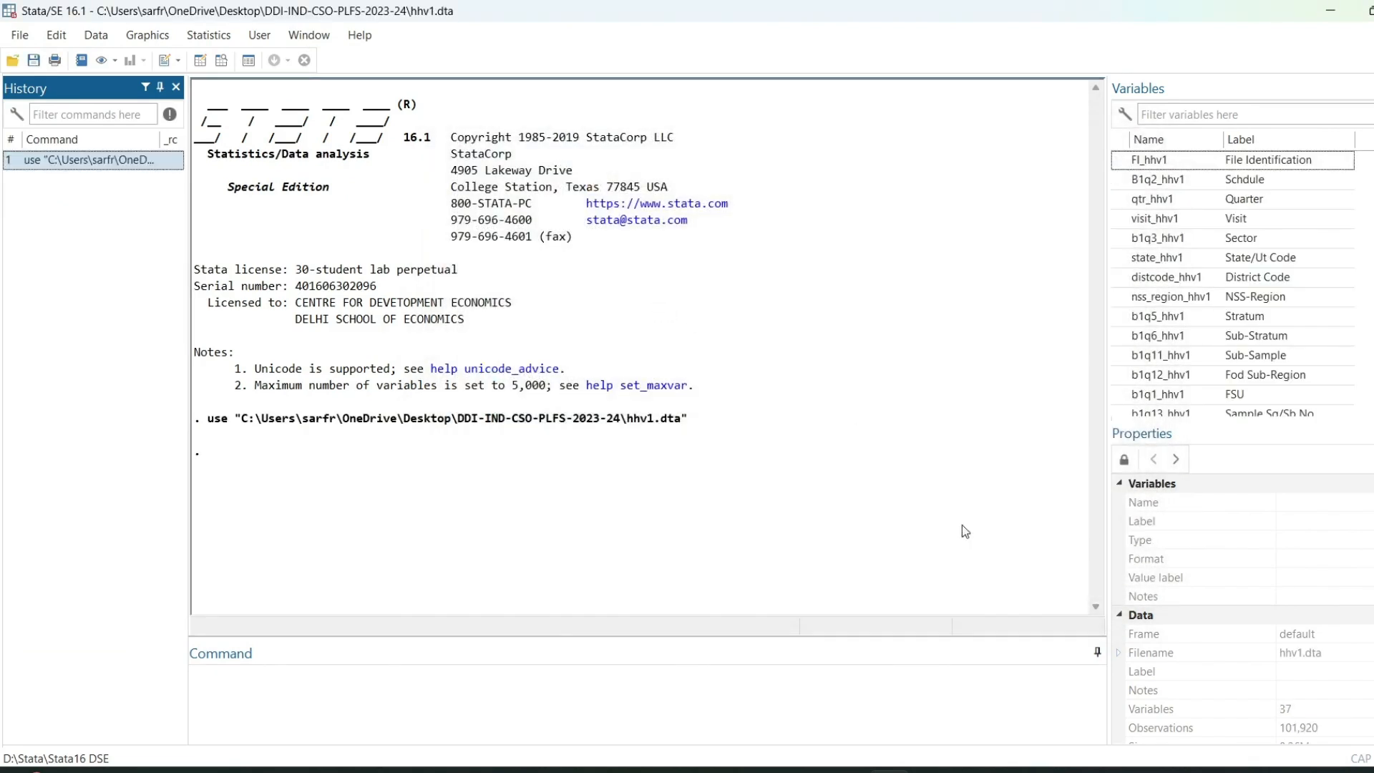
Switch to the Data_LayoutPLFS_2023-24.xlsx workbook in Excel and review the HHV1 and HHRV household-level layouts.
left_click(997, 765)
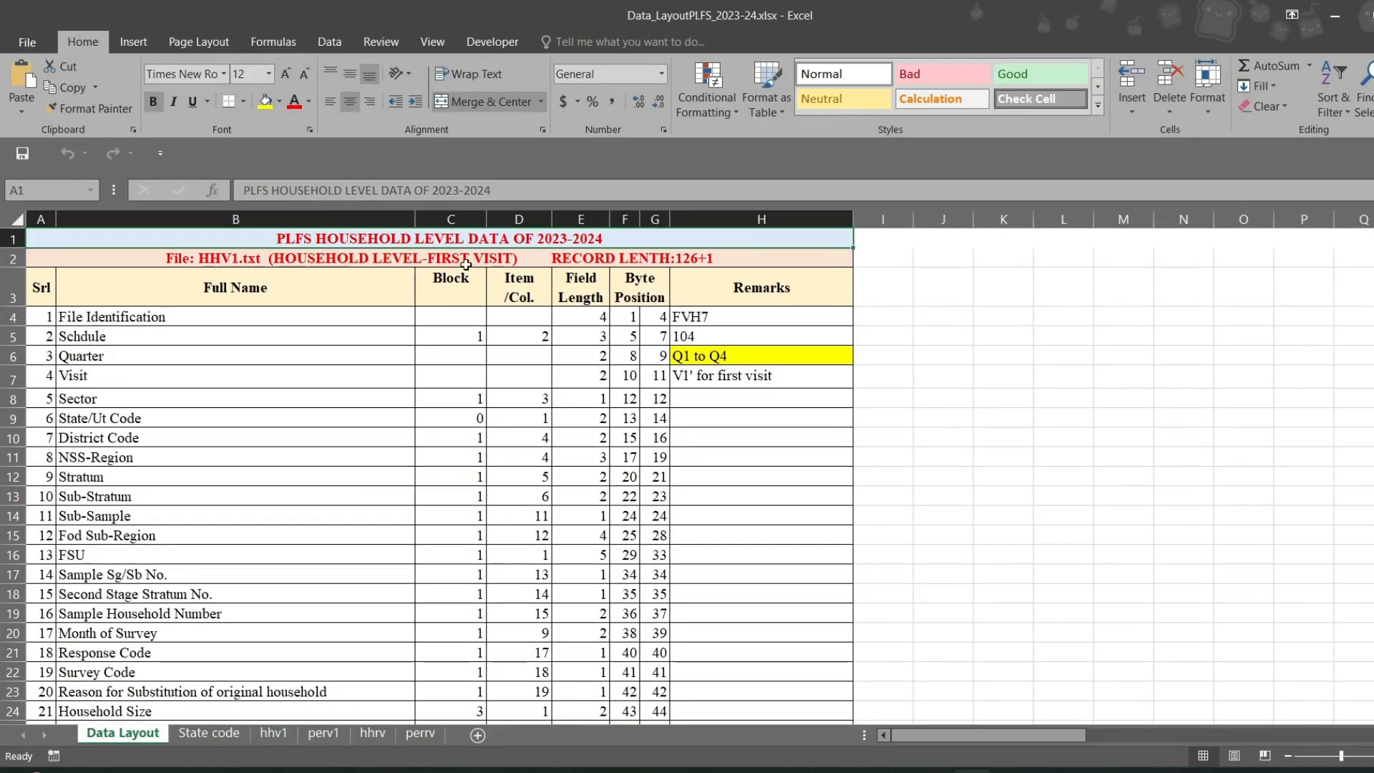
scroll(466, 264, "down", 13)
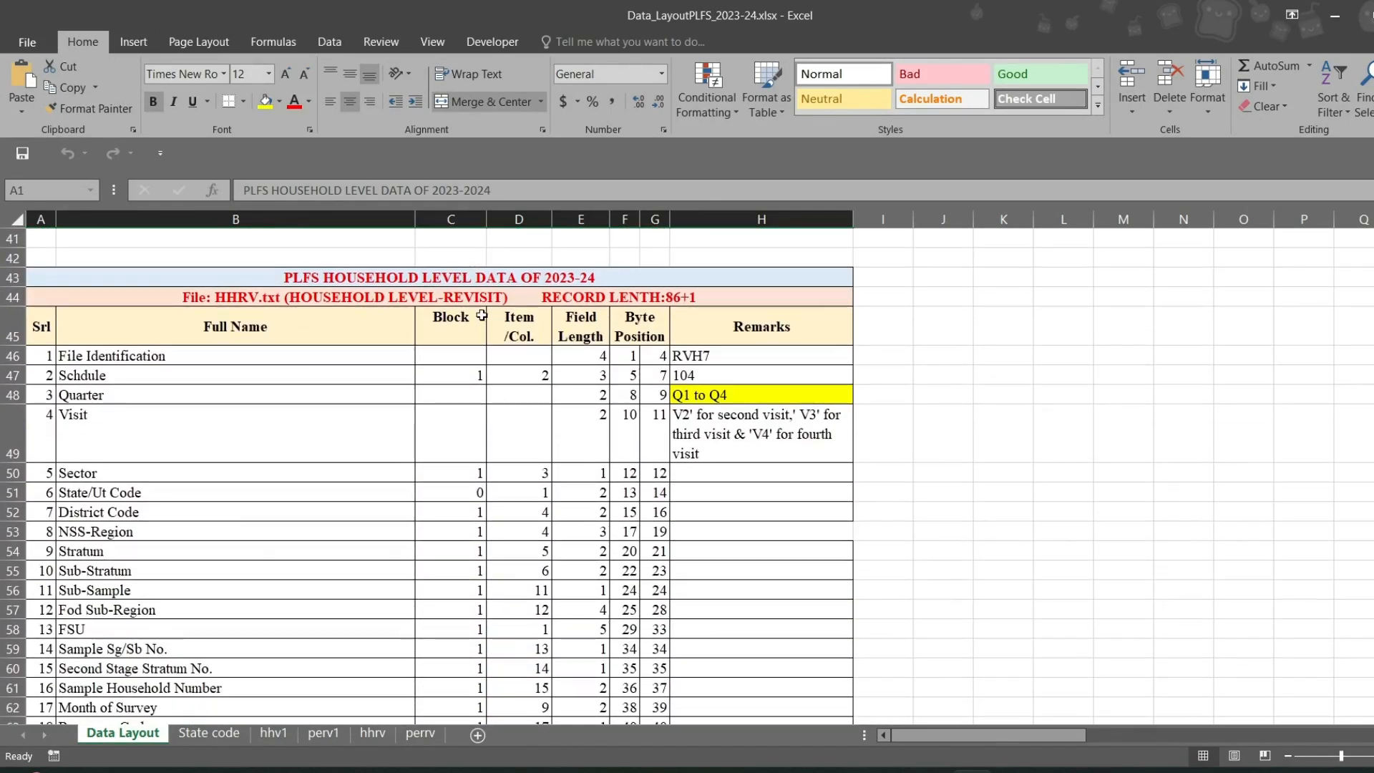
scroll(482, 316, "up", 13)
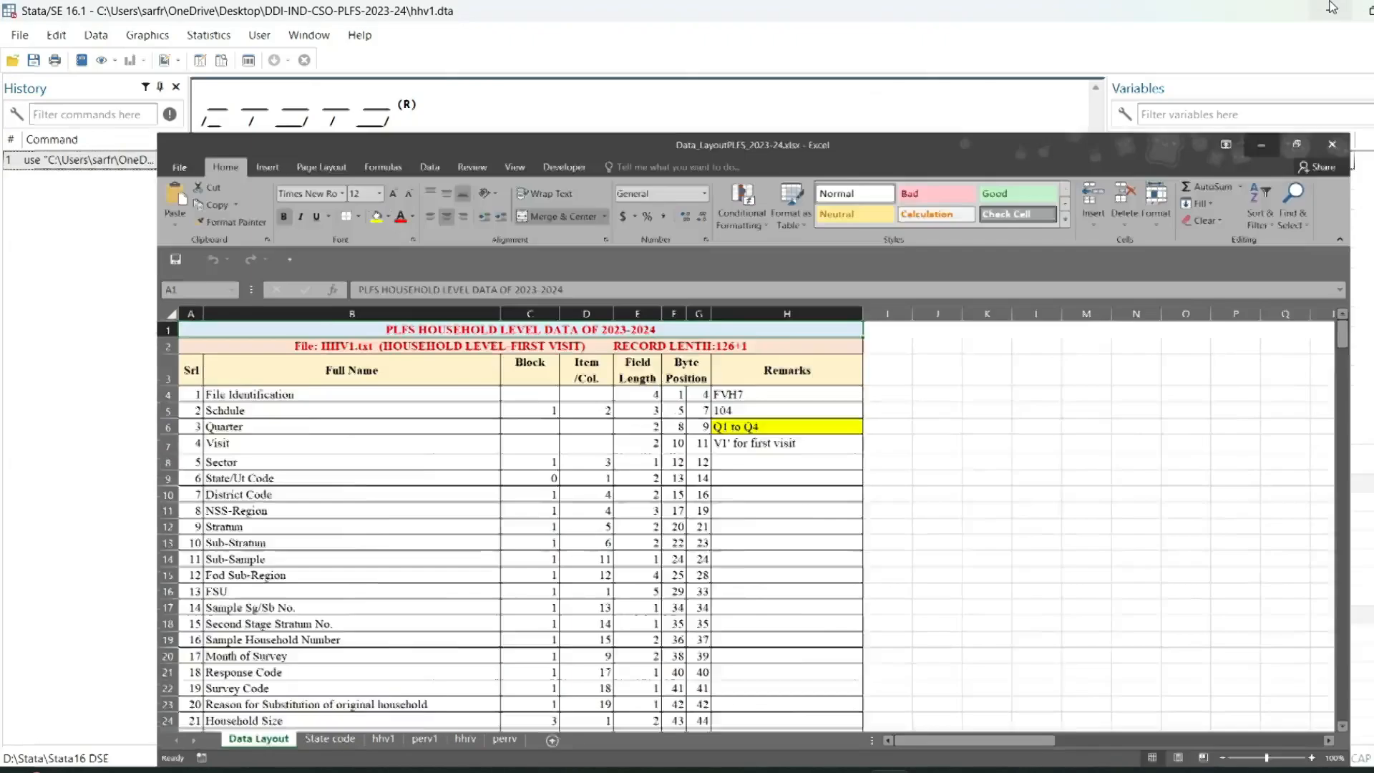
Open the 1 README.docx document from the desktop in Word and examine the common primary key for household wise records.
left_click(1331, 8)
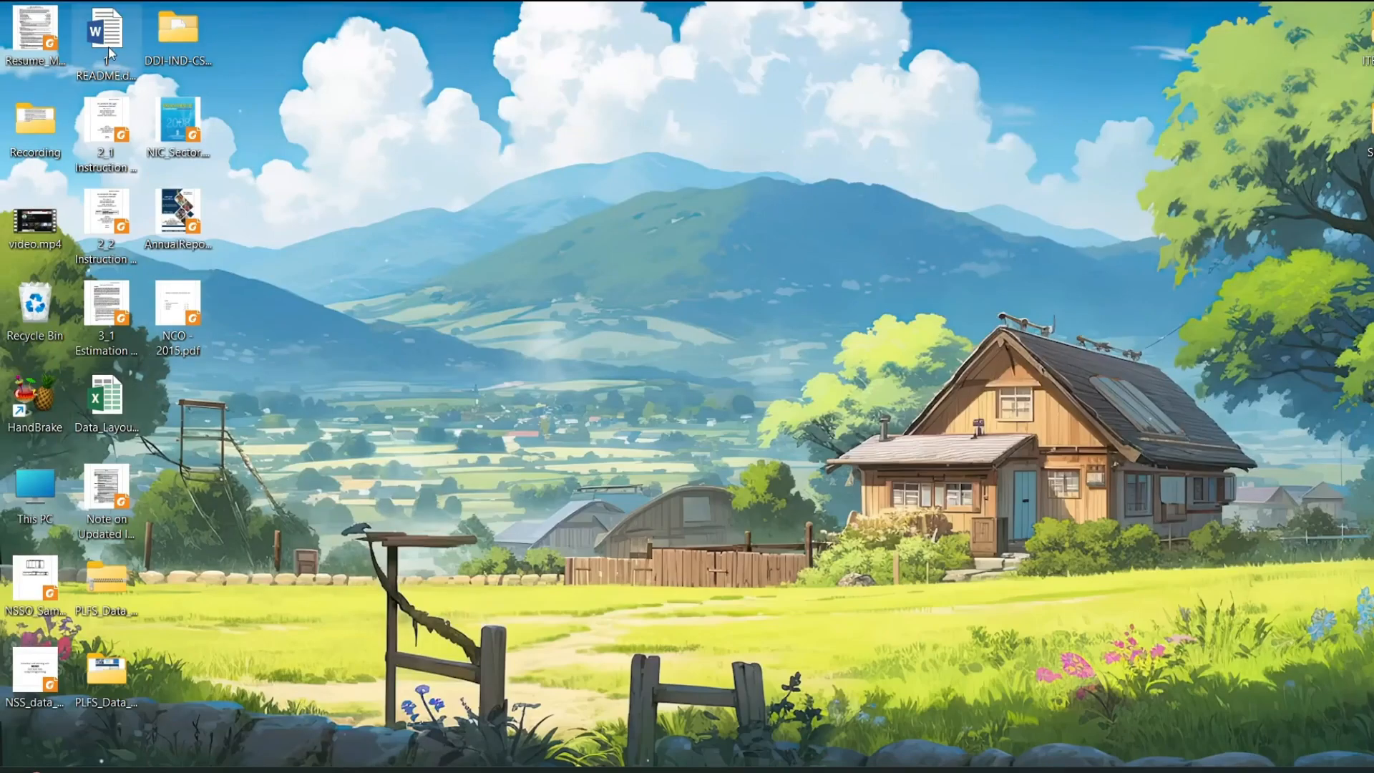
double_click(107, 52)
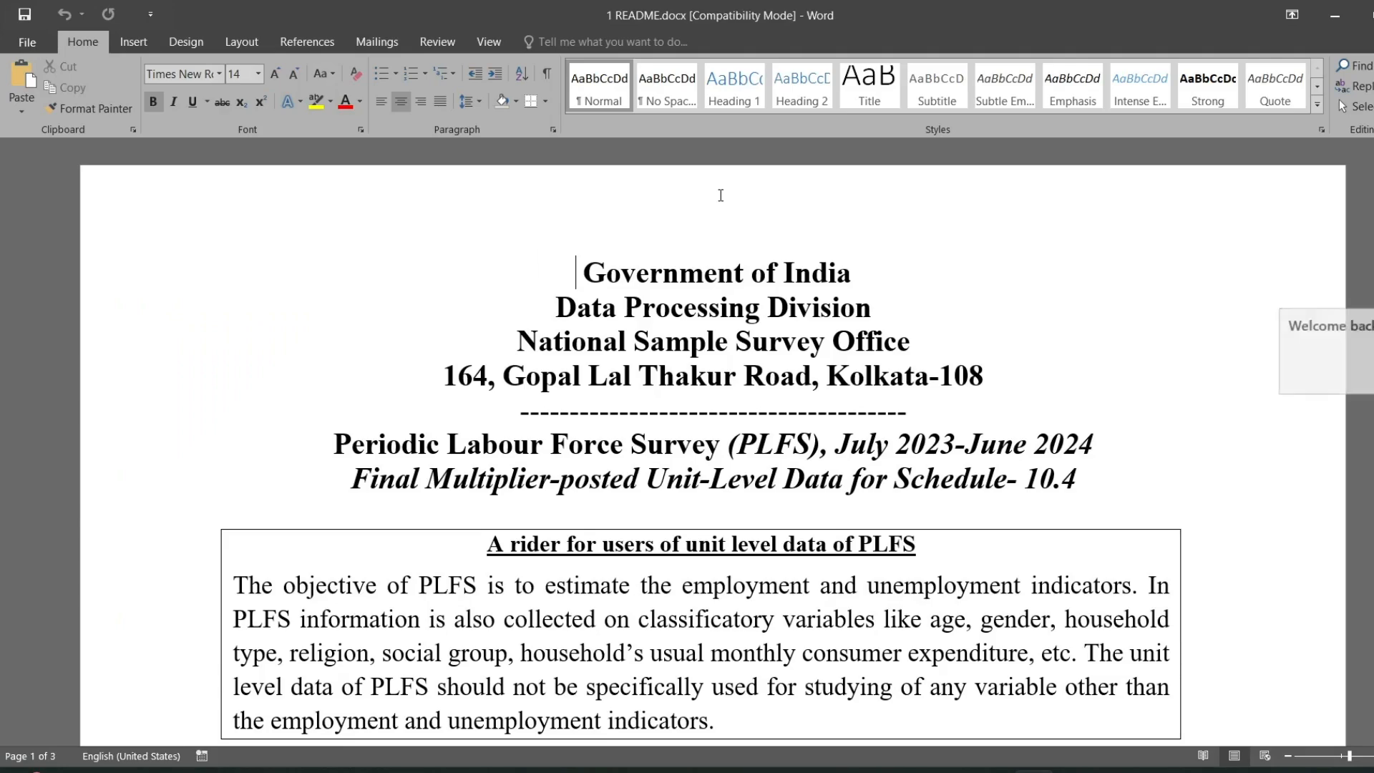
scroll(612, 461, "down", 20)
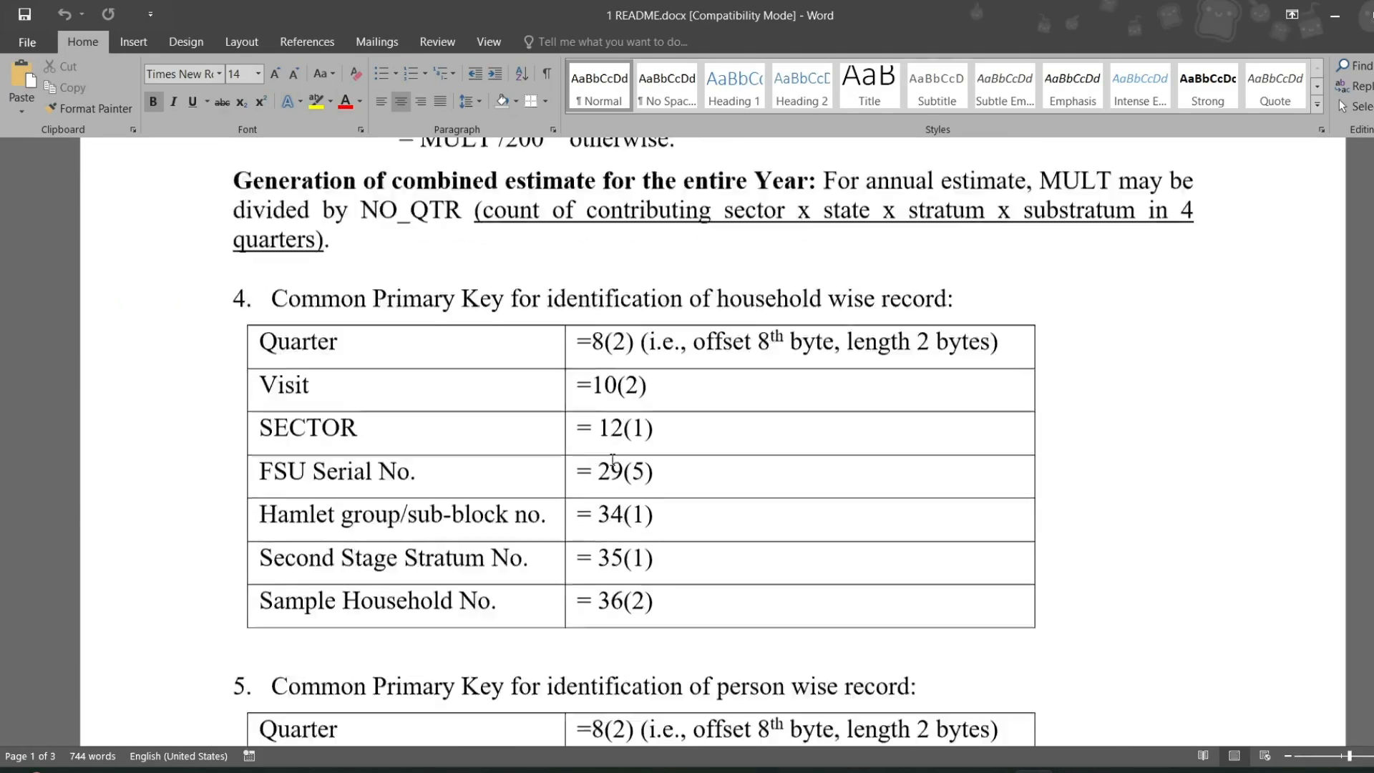
scroll(613, 460, "down", 2)
scroll(601, 451, "up", 4)
scroll(473, 520, "down", 3)
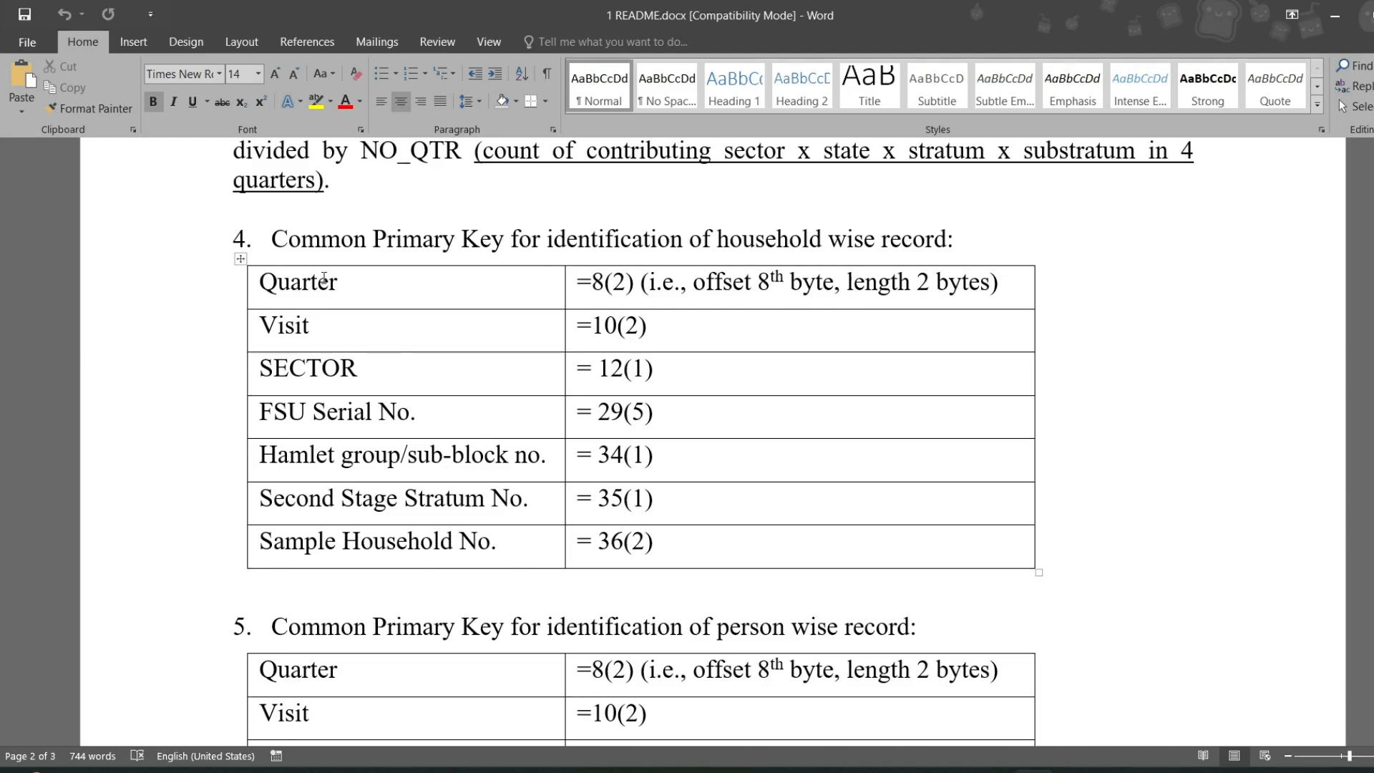
Compare the README's common primary key for person wise records with the household wise key.
scroll(401, 516, "down", 3)
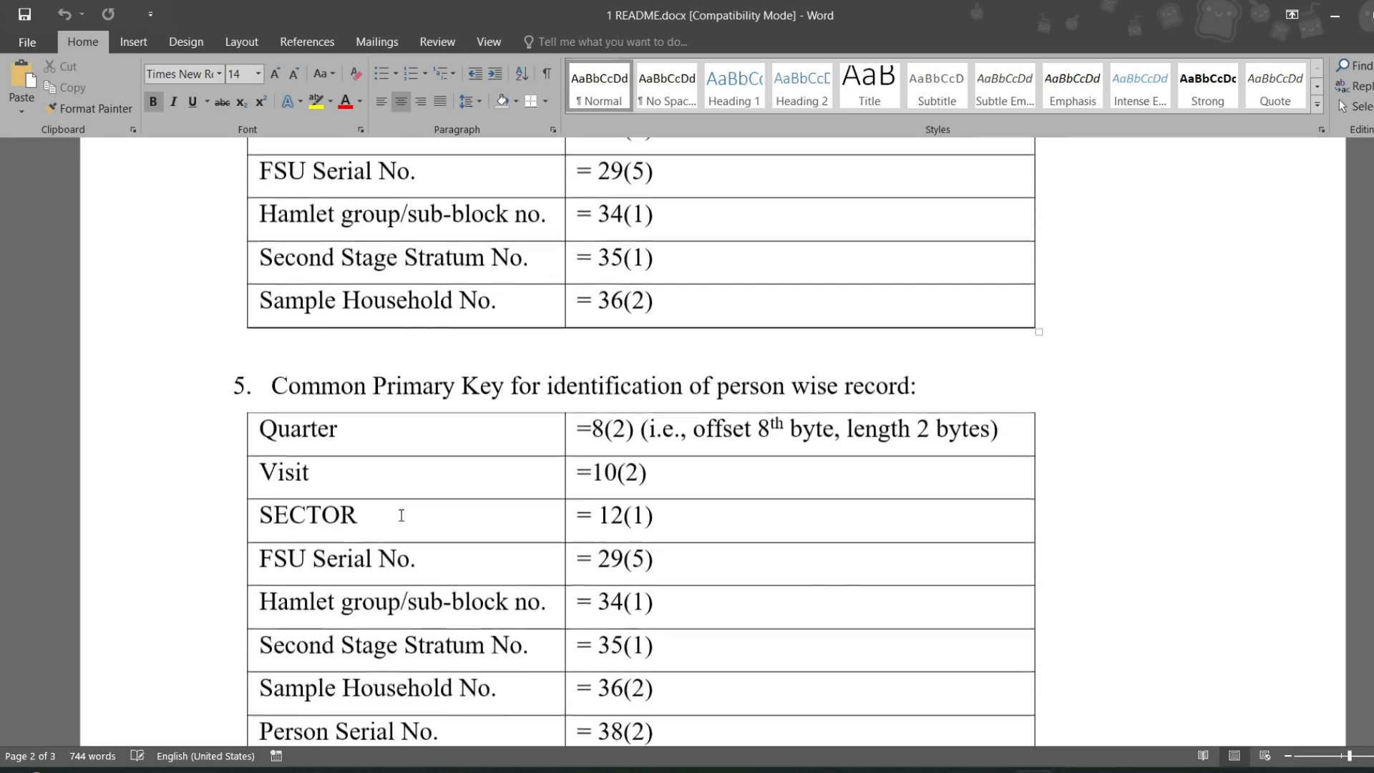
scroll(401, 516, "down", 1)
scroll(401, 515, "down", 2)
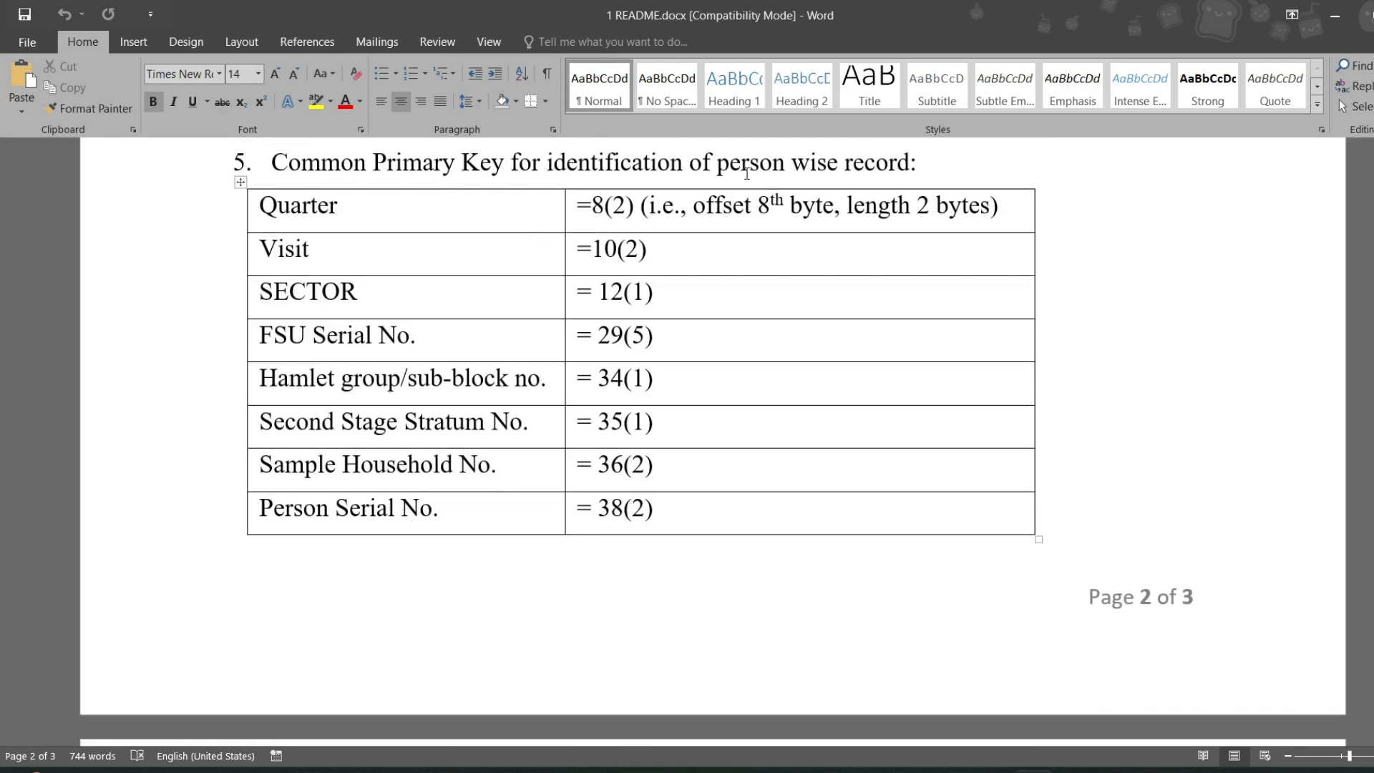
scroll(365, 444, "up", 6)
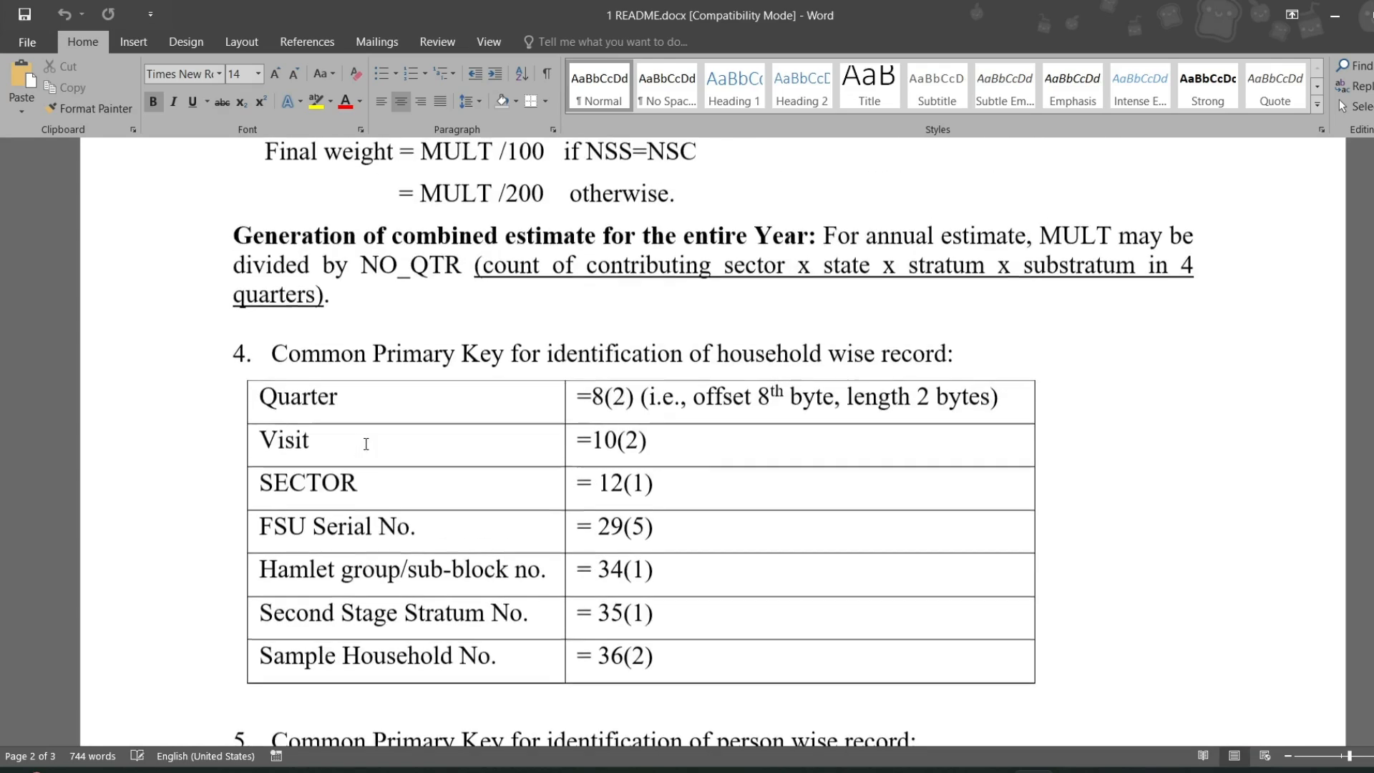
scroll(322, 664, "down", 8)
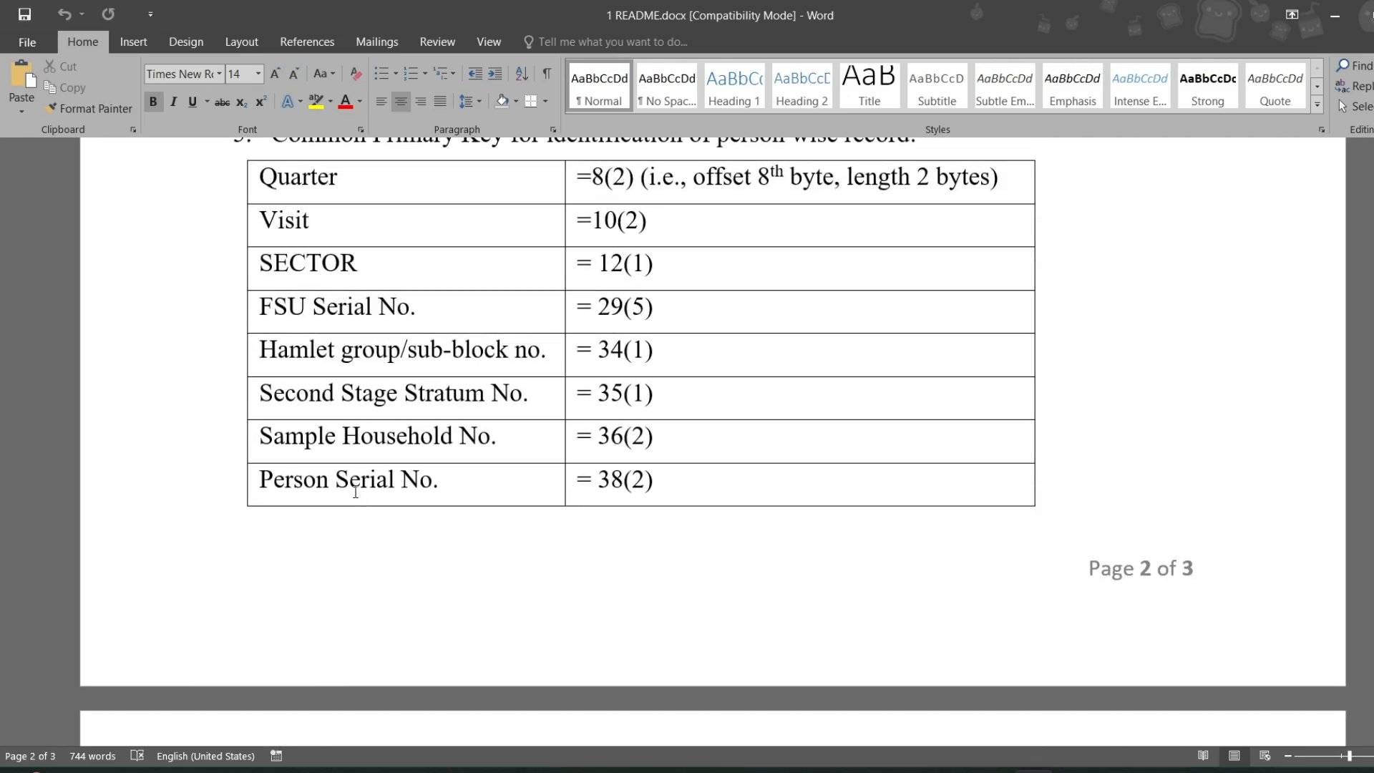
Read the README's closing notes and its rules for sub-sample wise and combined estimate weights.
scroll(445, 474, "down", 15)
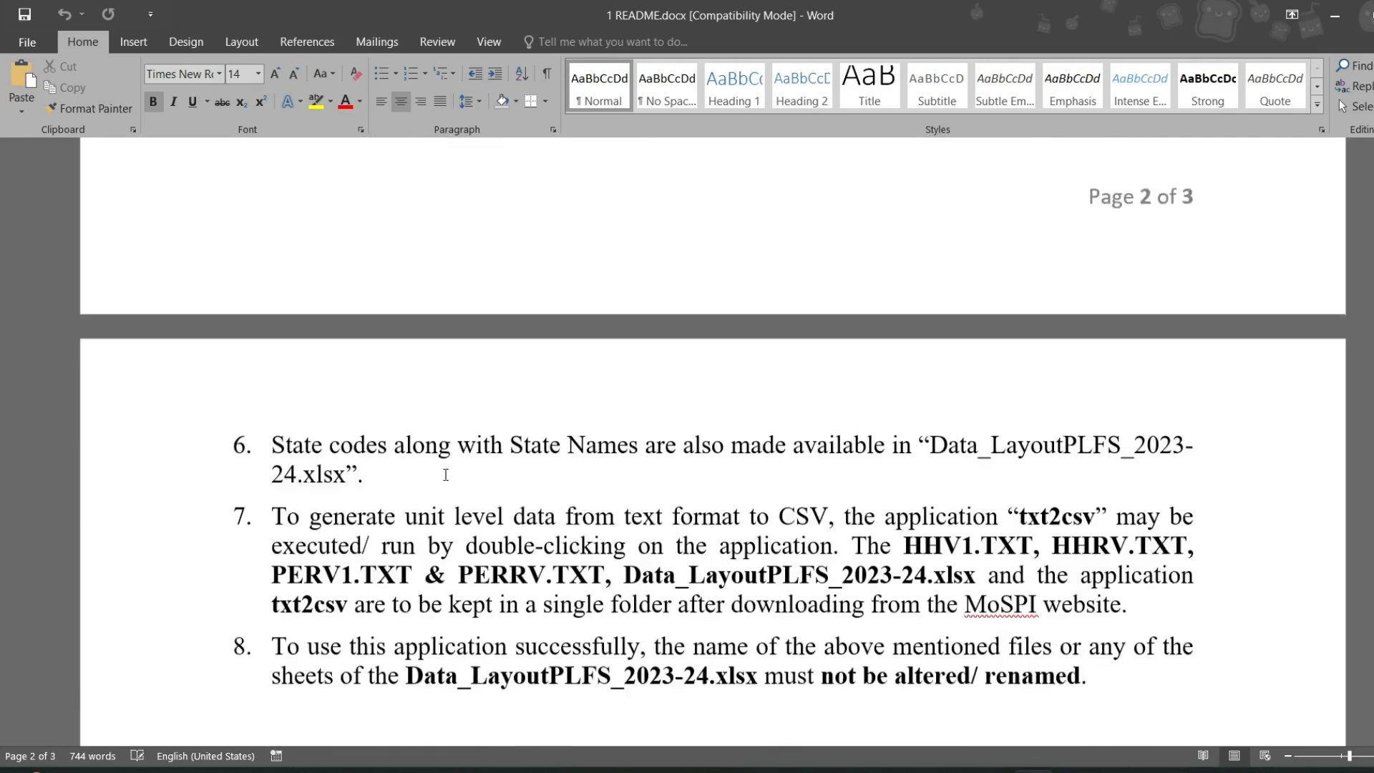
scroll(446, 475, "up", 15)
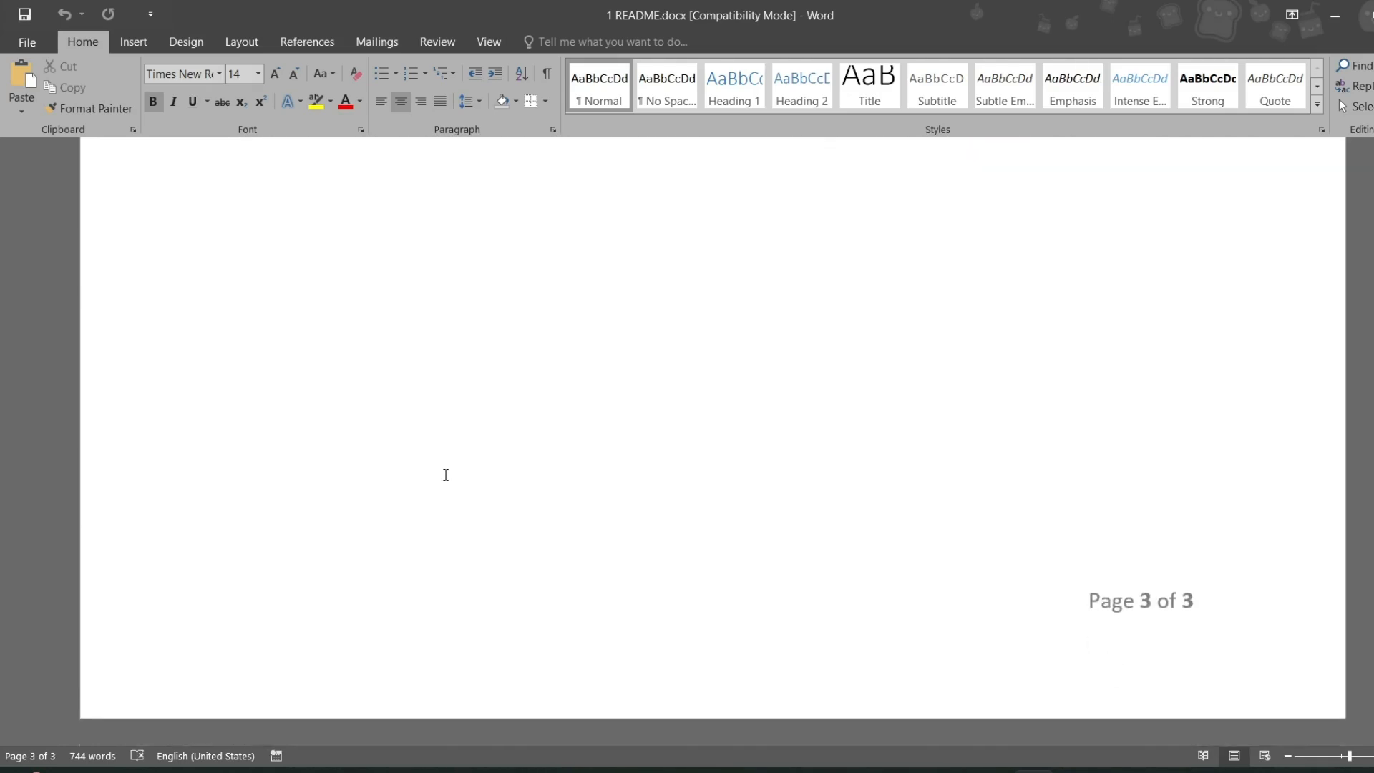
scroll(445, 474, "up", 5)
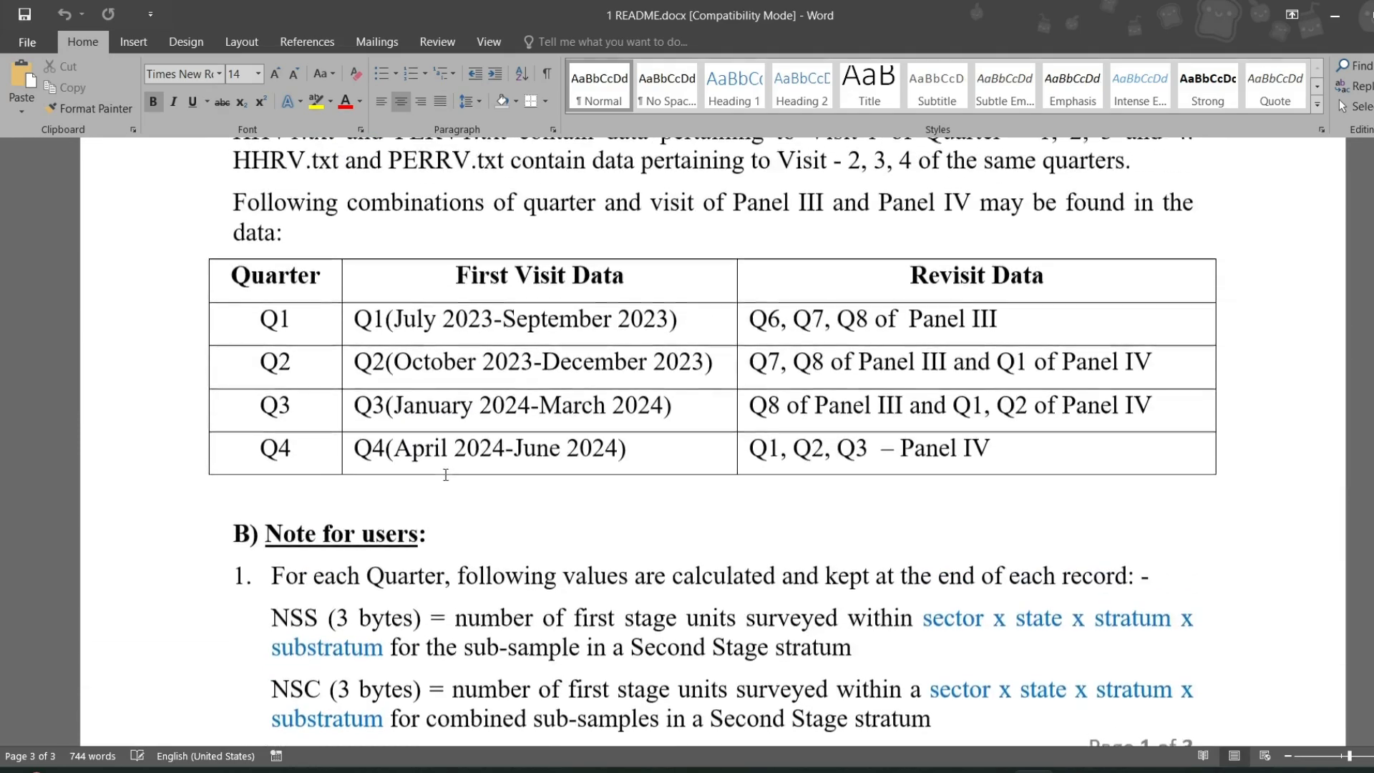
scroll(445, 475, "down", 10)
scroll(445, 474, "down", 5)
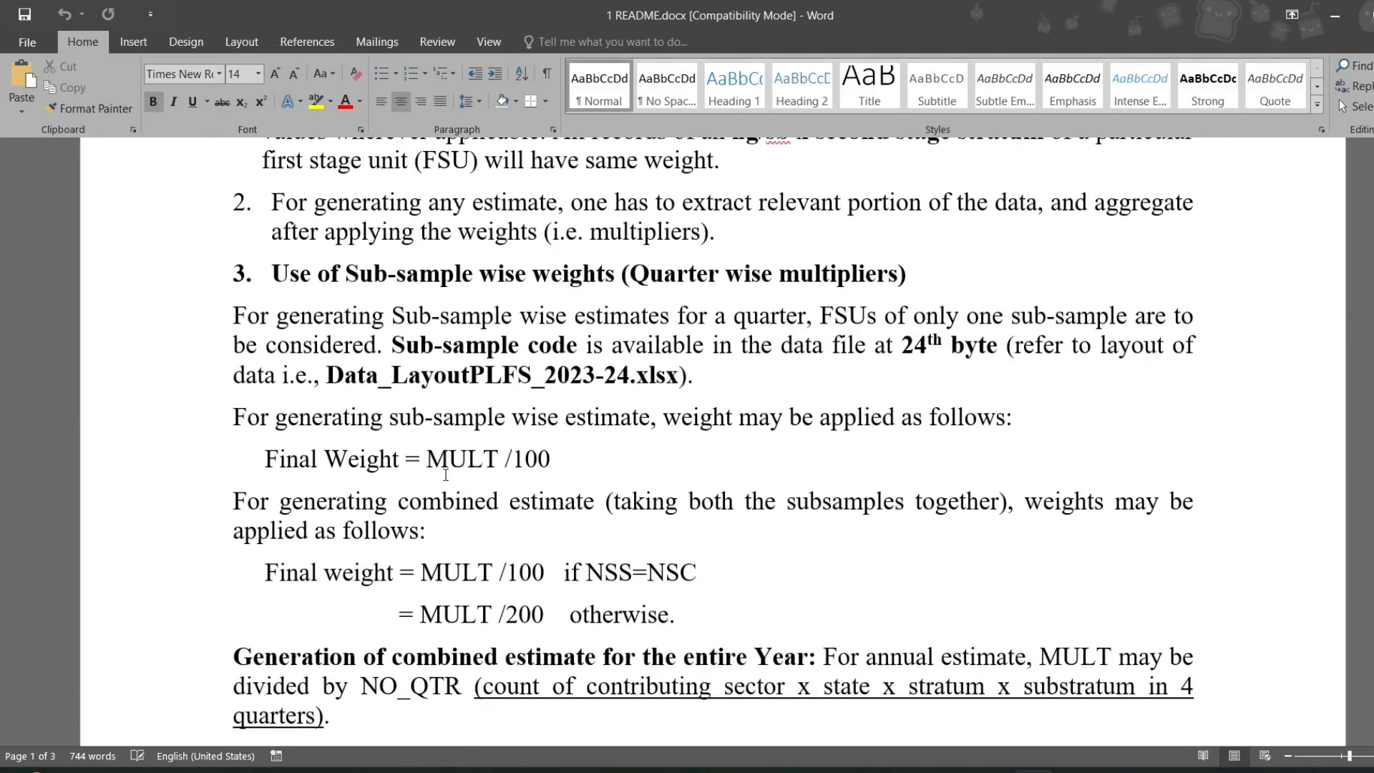
scroll(445, 475, "down", 3)
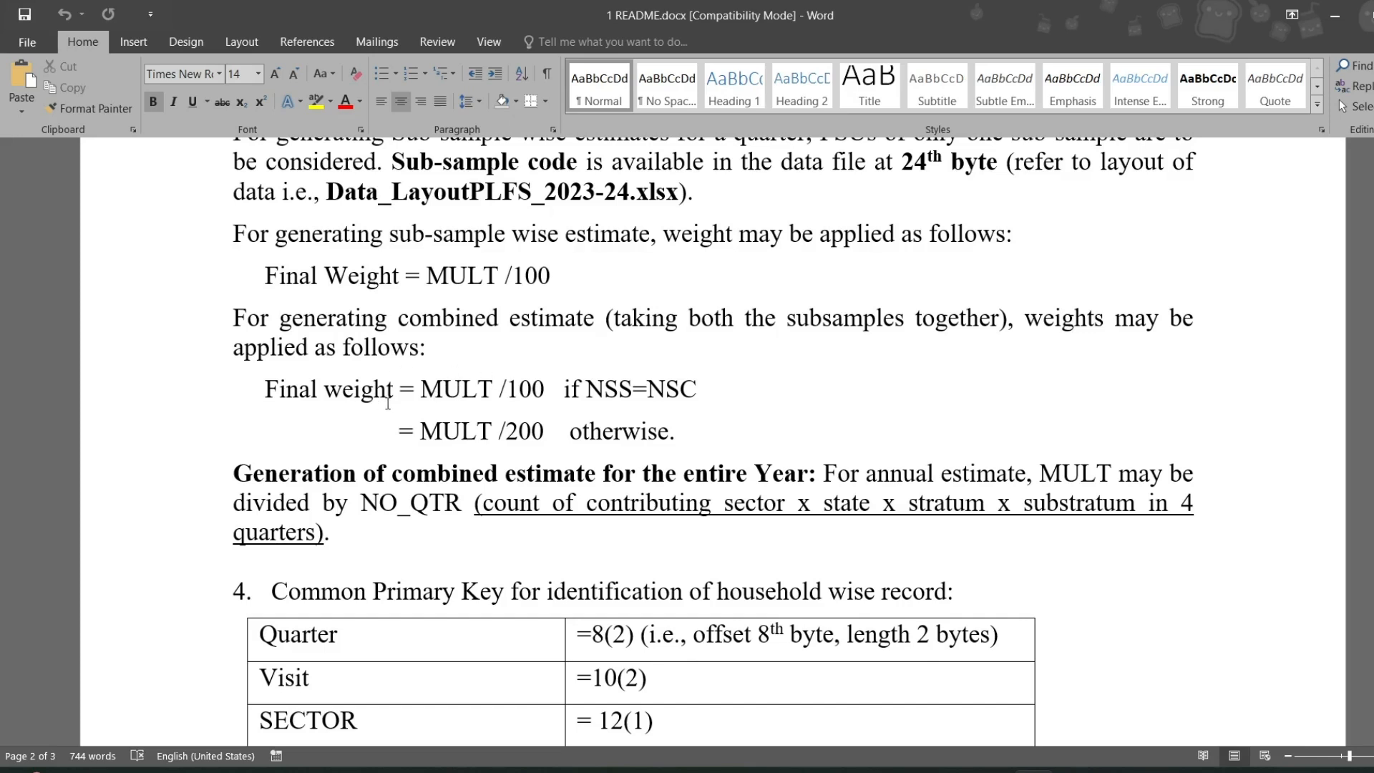
Highlight the line "Final weight = MULT /100 if NSS=NSC" in yellow and review the surrounding weighting notes.
left_click_drag(263, 388, 705, 410)
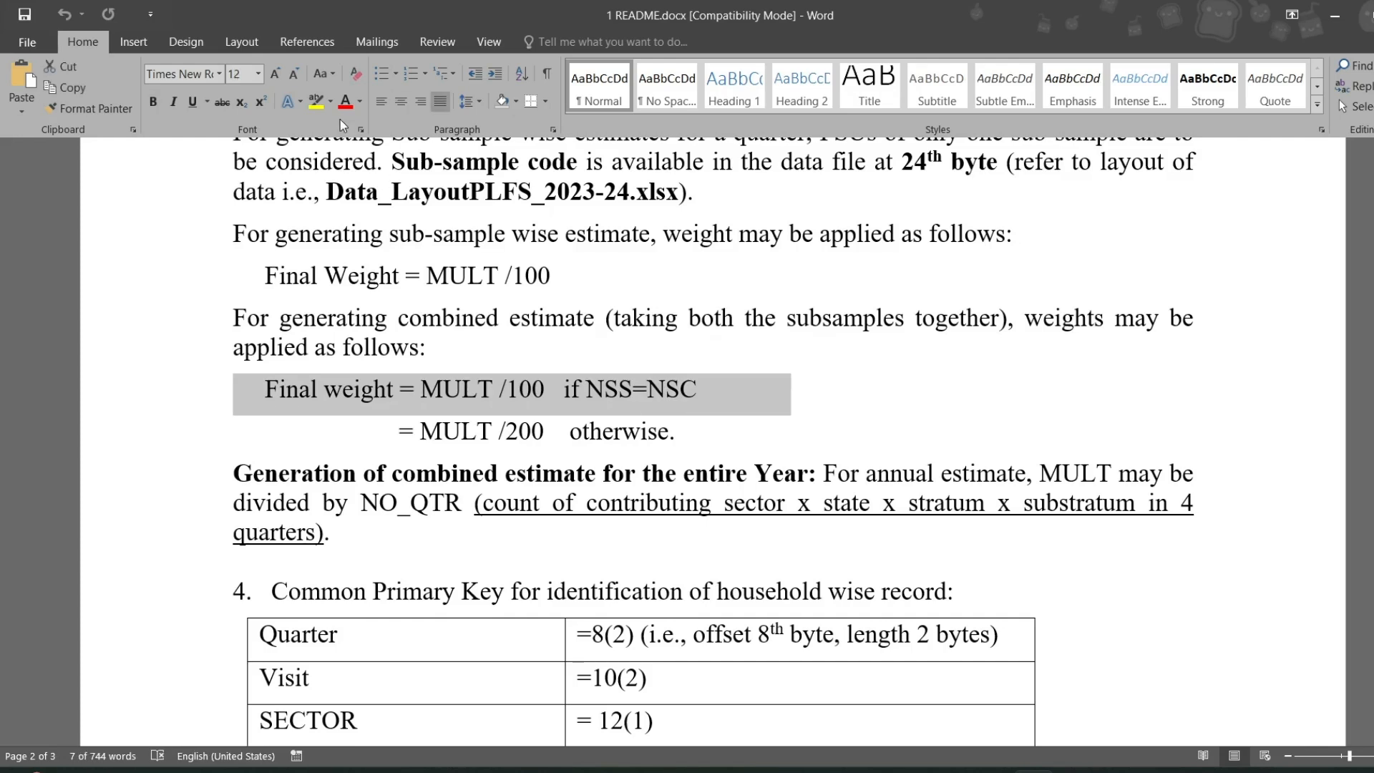
left_click(316, 103)
left_click(871, 389)
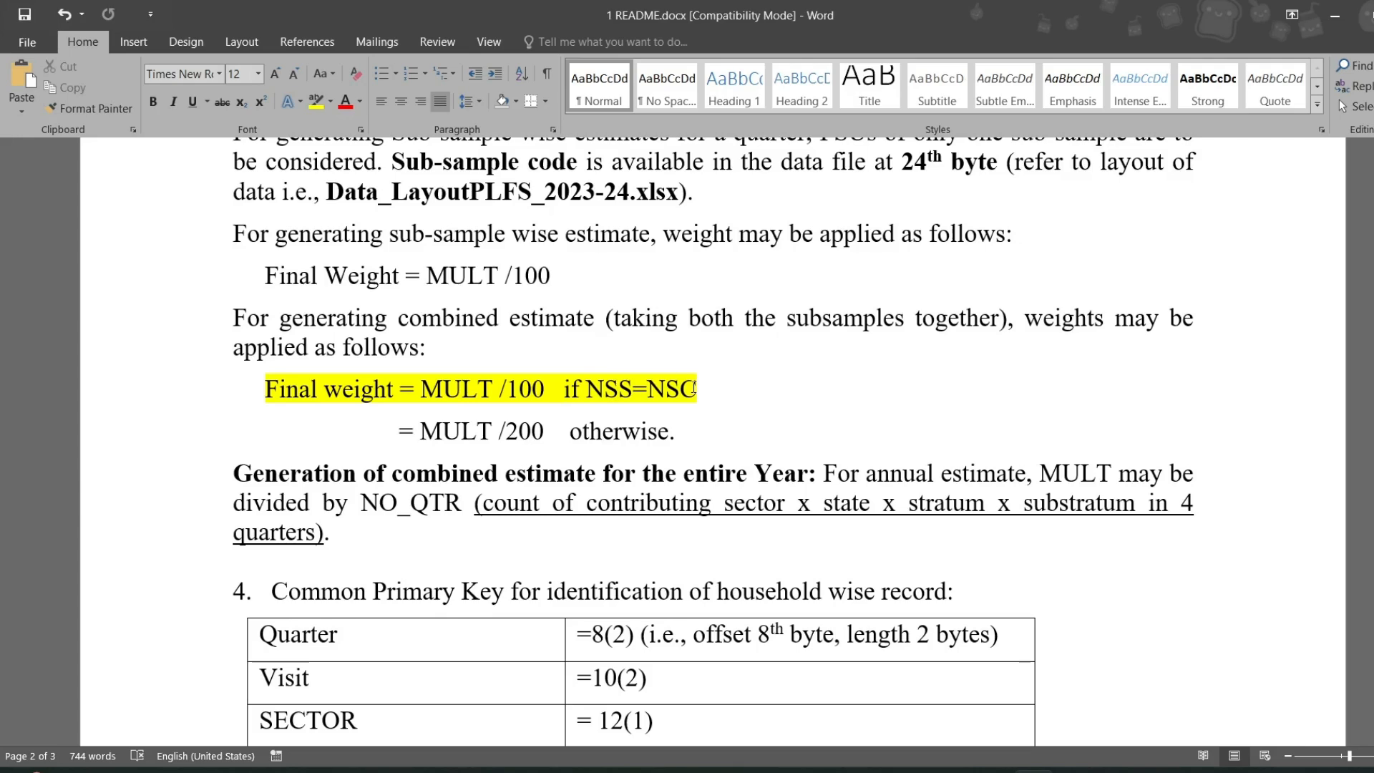
scroll(693, 388, "up", 3)
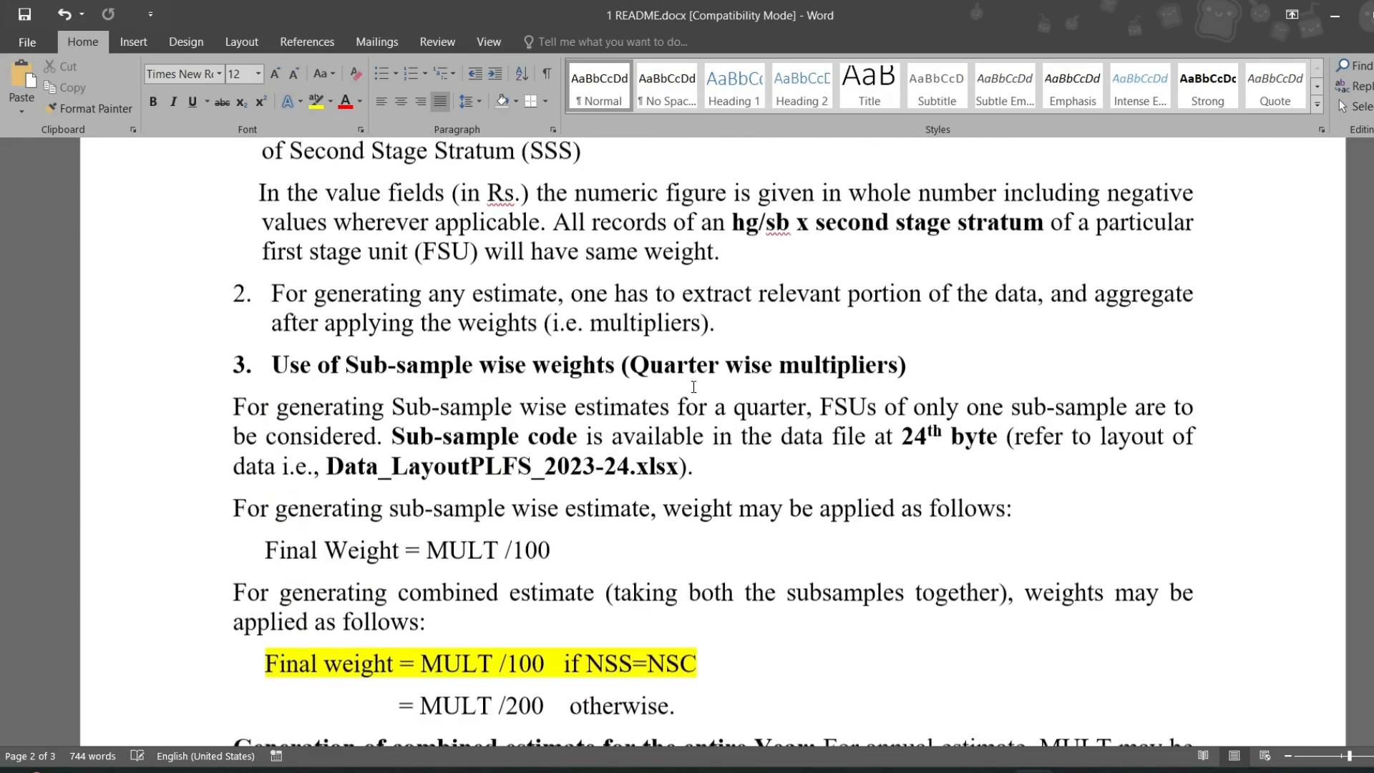
scroll(708, 386, "down", 5)
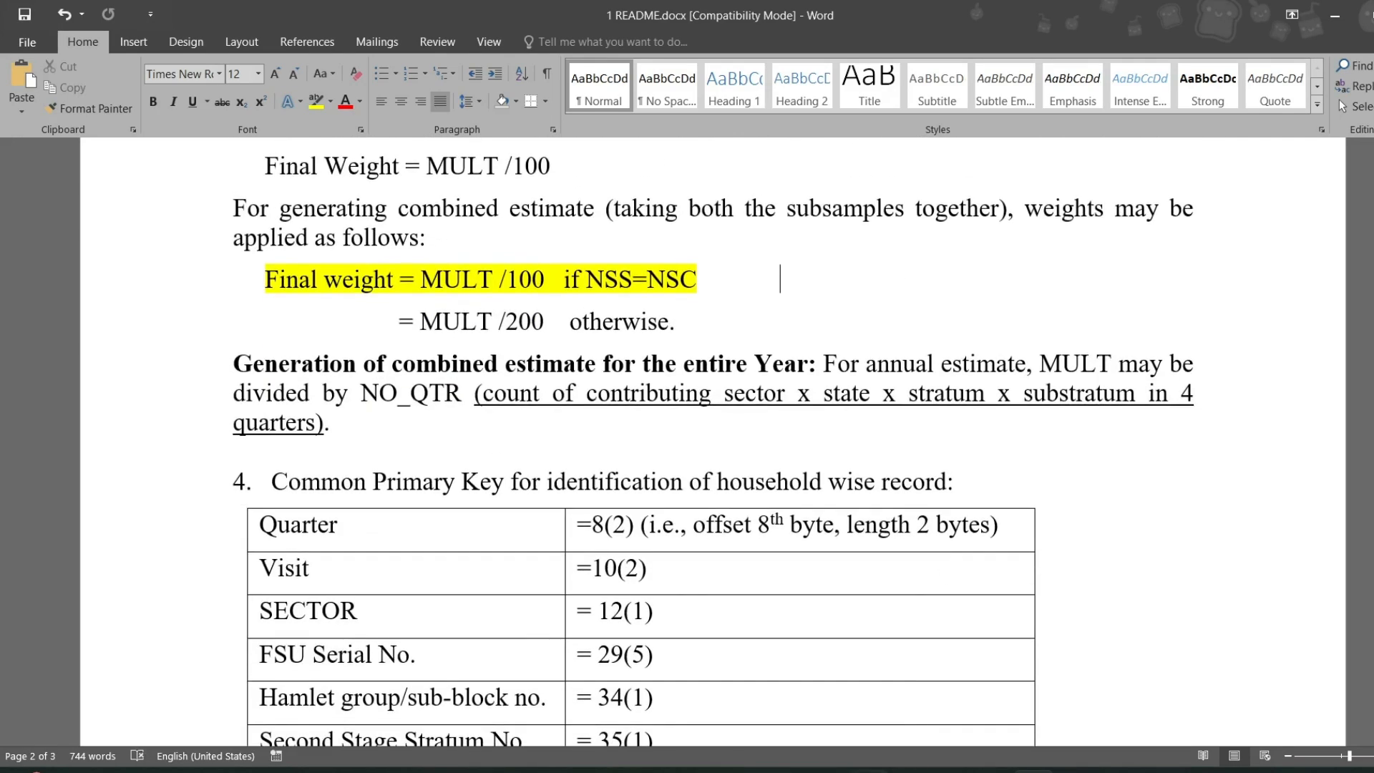
Switch to Stata and find the NSS, NSC and multiplier variables at the end of the hhv1 variable list.
key("alt+Tab")
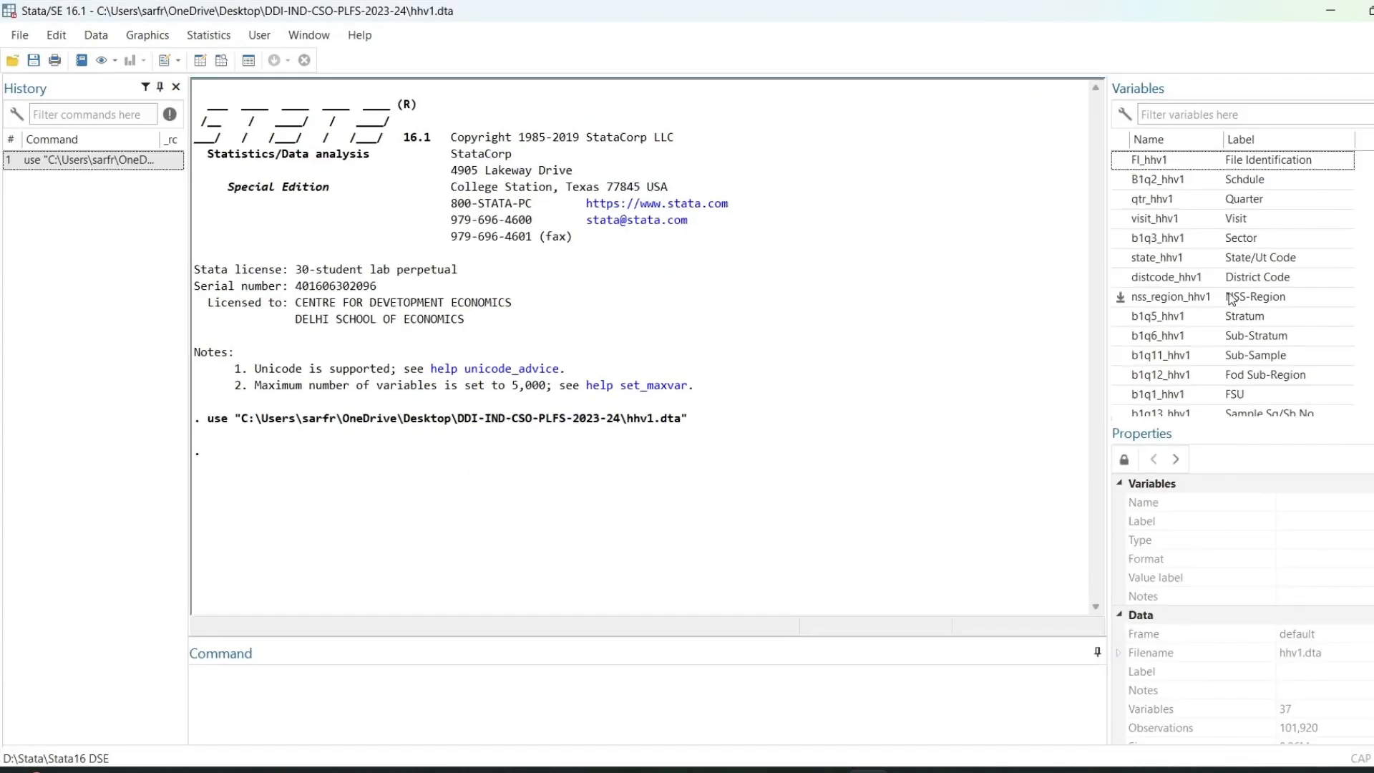
scroll(1228, 298, "down", 8)
scroll(1231, 299, "down", 1)
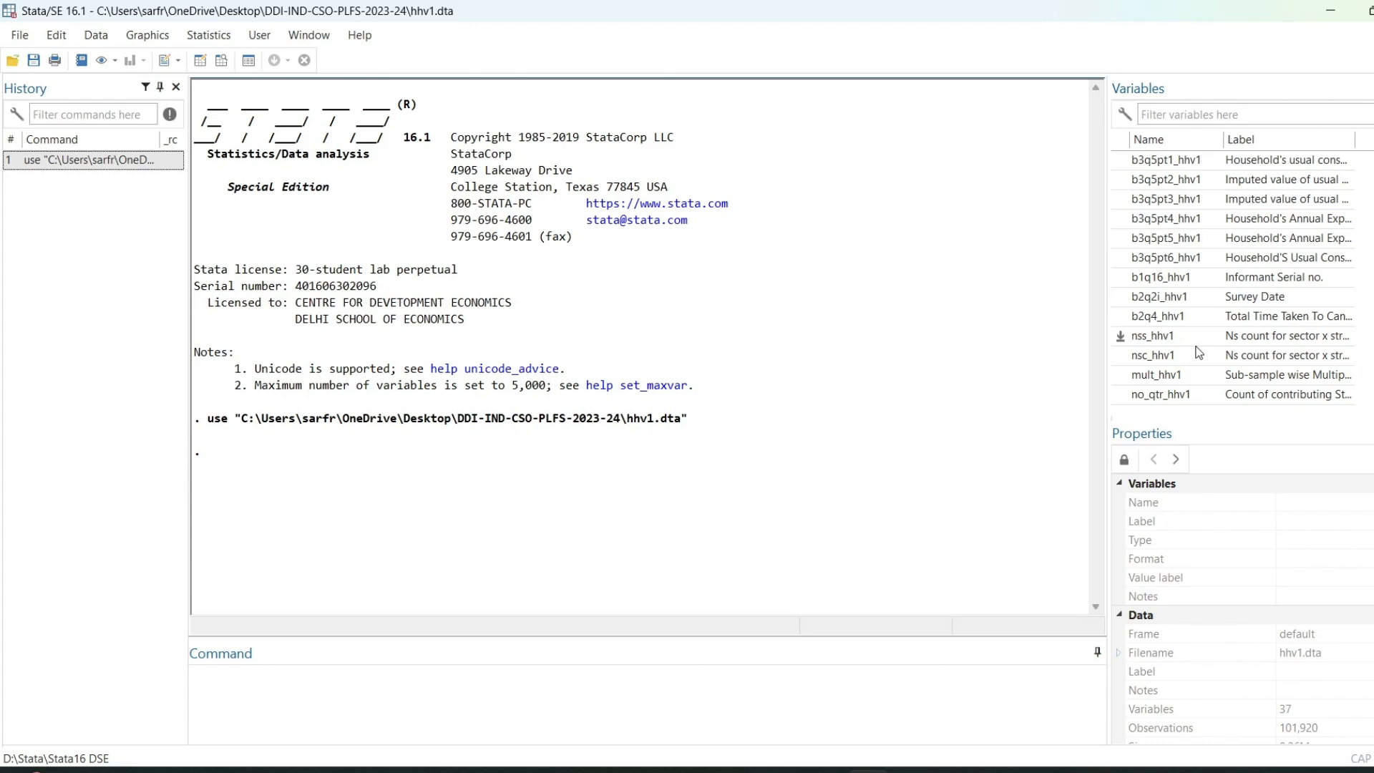
left_click(301, 688)
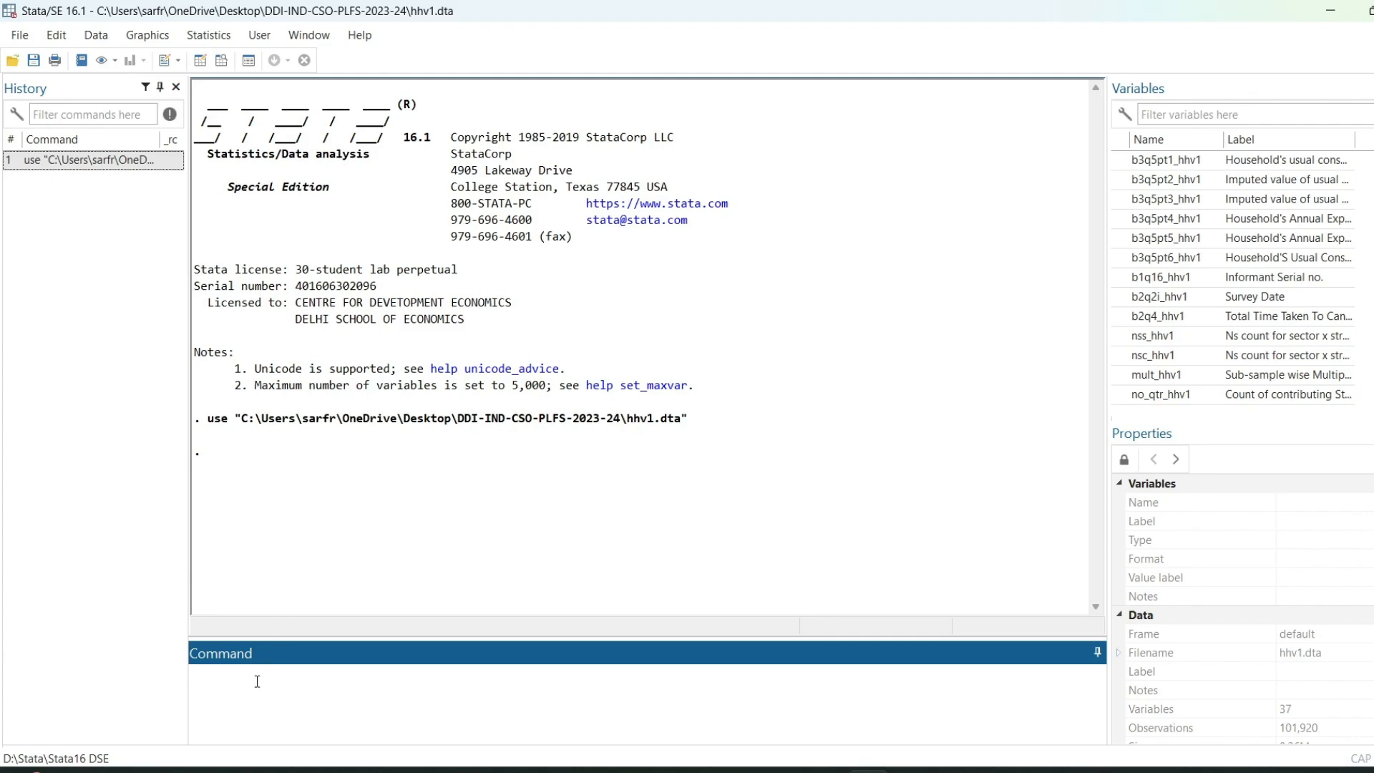
left_click(22, 37)
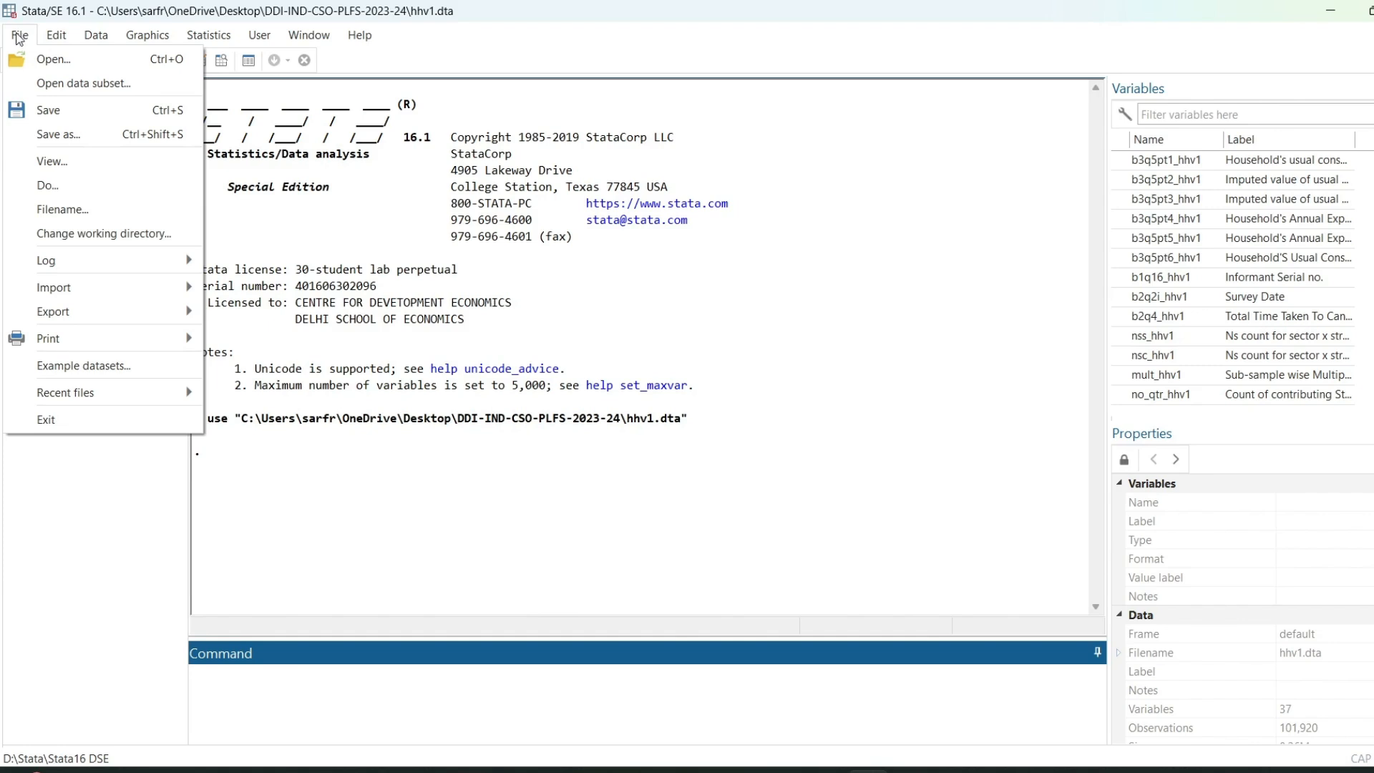
mouse_move(70, 297)
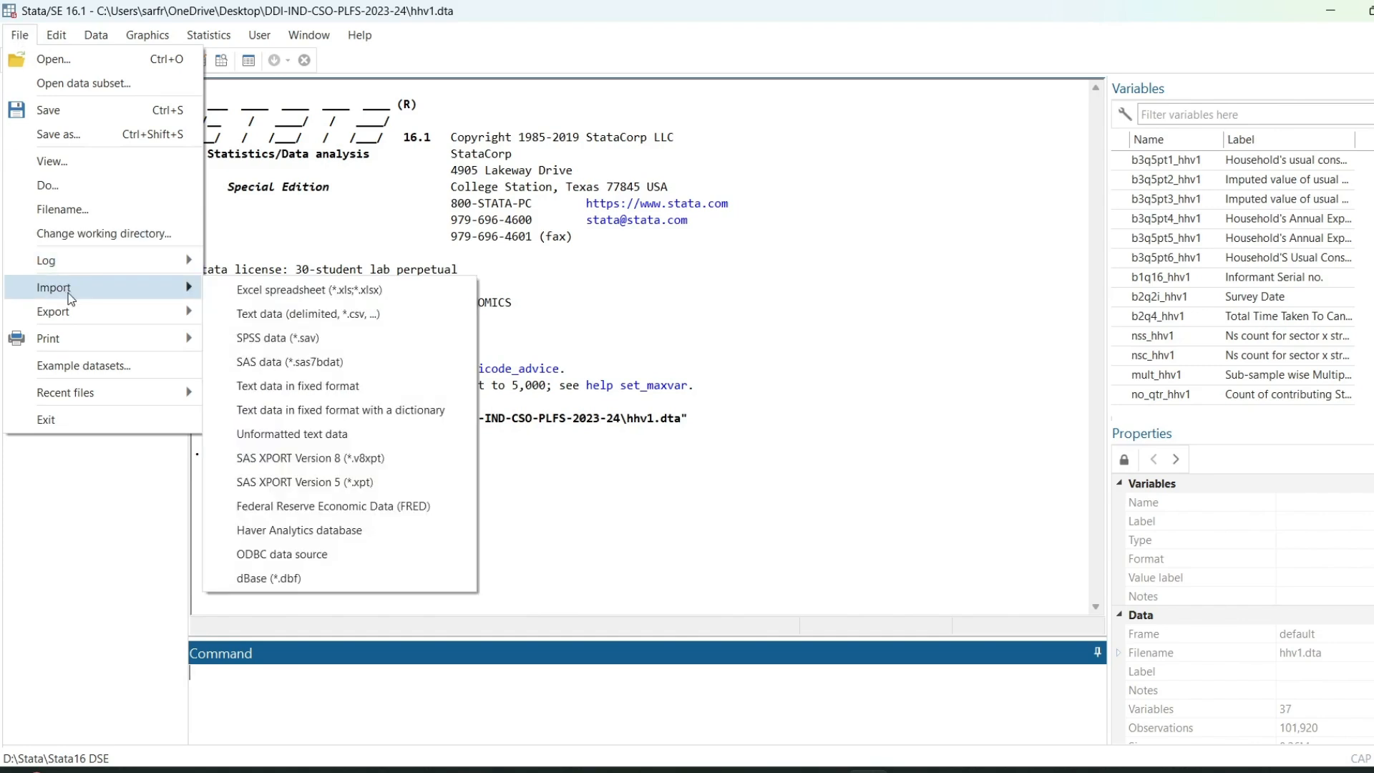
left_click(924, 316)
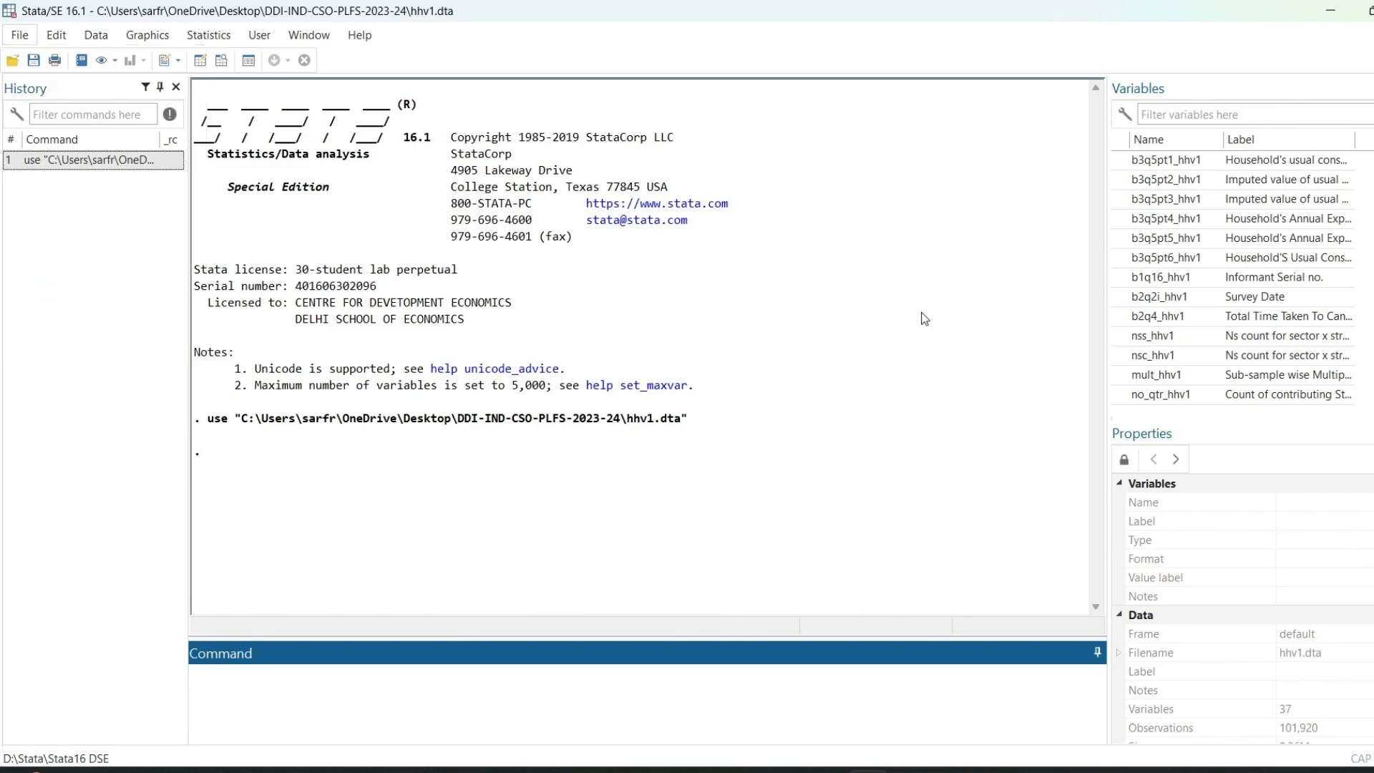
left_click(305, 692)
left_click(179, 61)
left_click(163, 61)
Rename the variables nss_hhv1, nsc_hhv1 and mult_hhv1 to NSS, NSC and Mult with one rename command.
type("rename (")
left_click(1121, 336)
left_click(1121, 356)
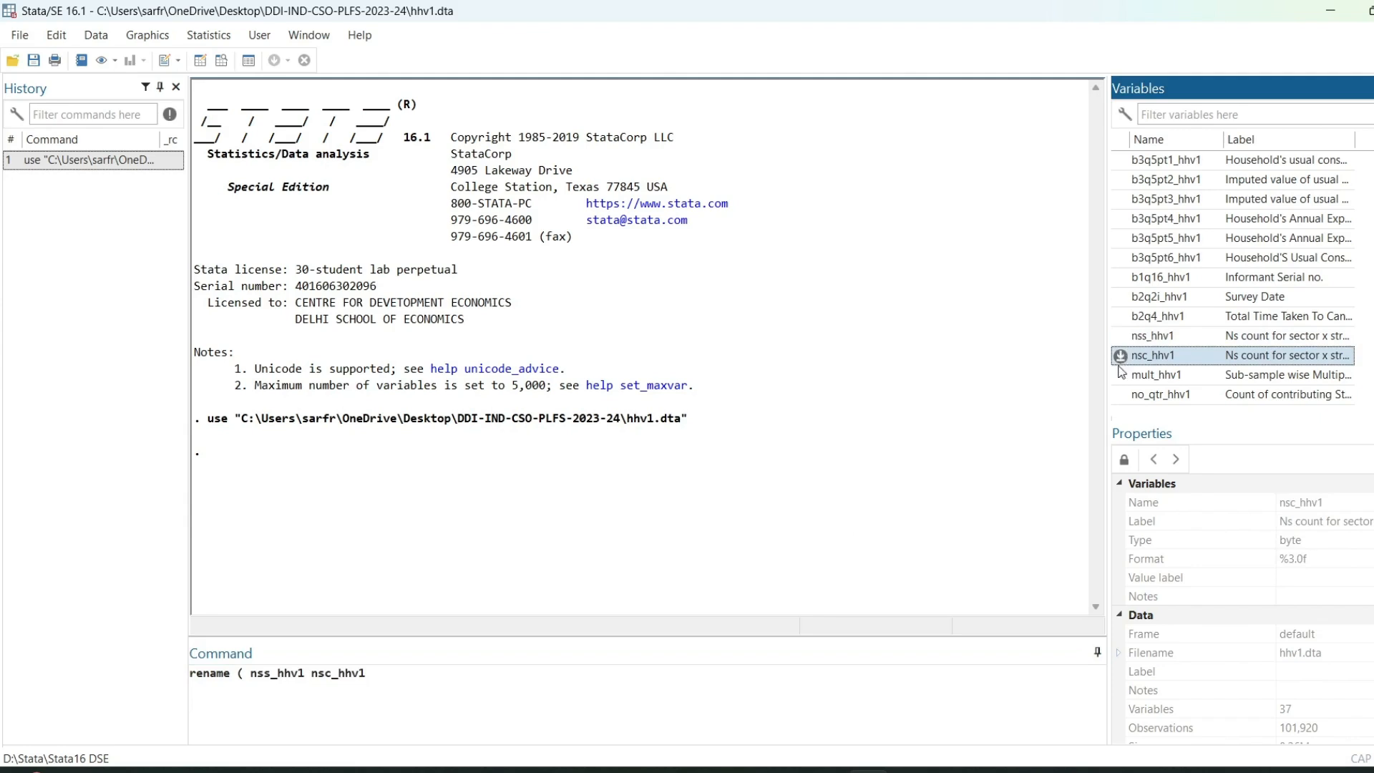
left_click(1120, 375)
type(")")
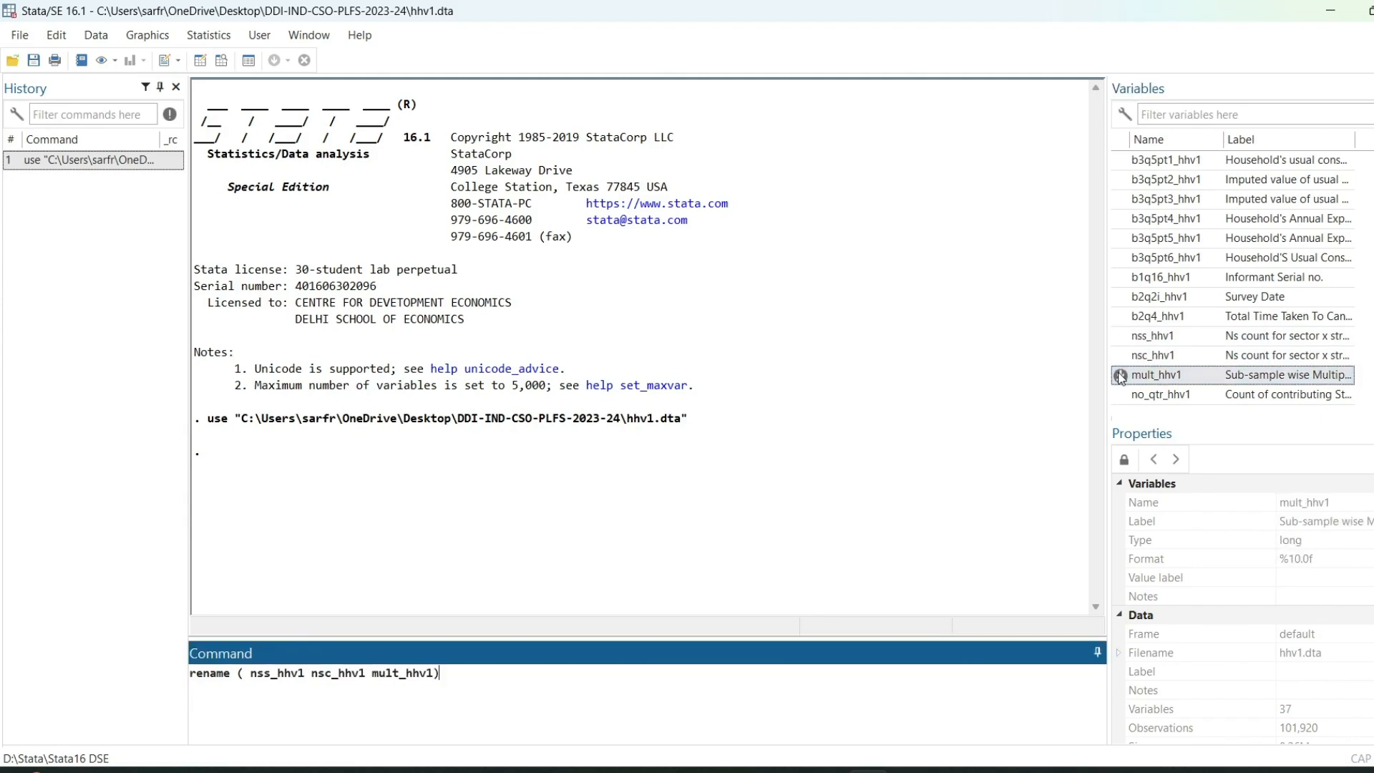
type("(NSS NSC Mult)")
key("Return")
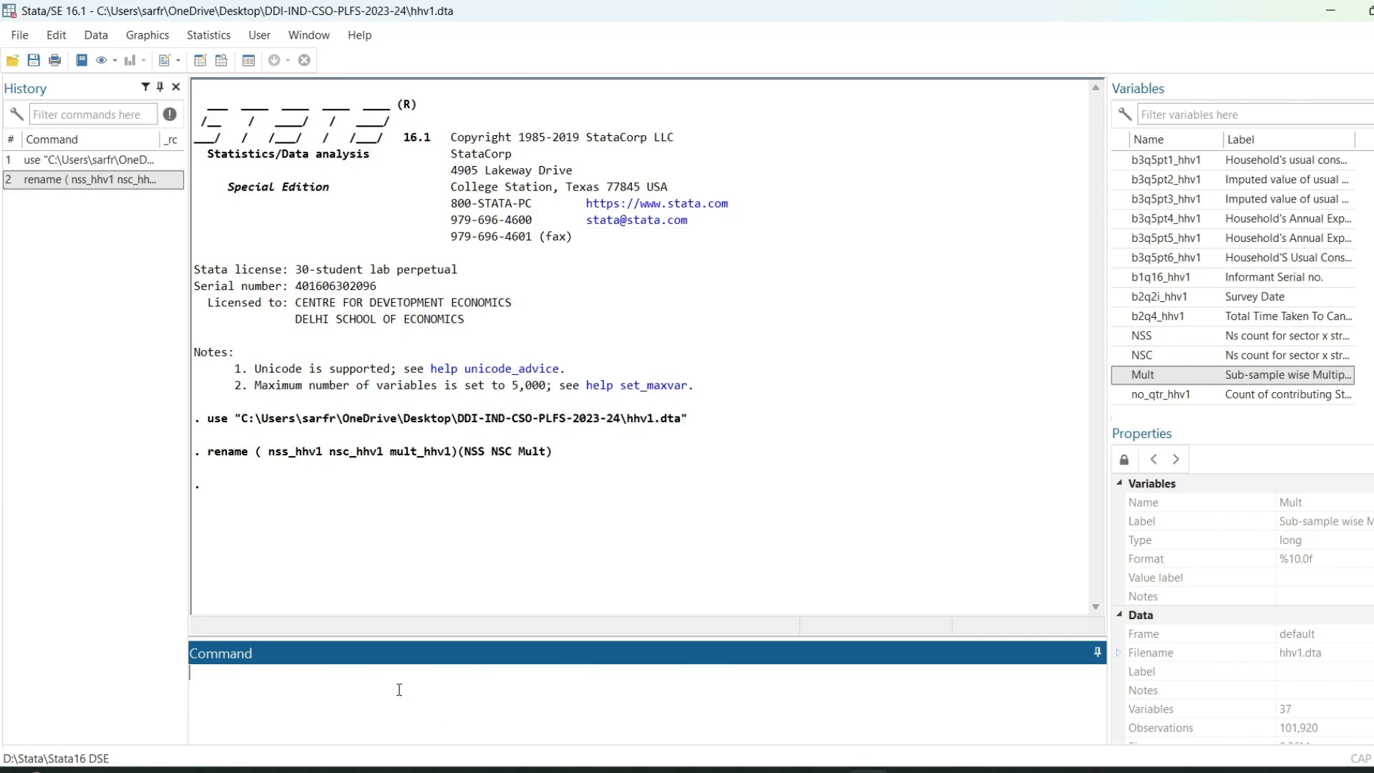
Generate a variable weight equal to Mult/100 for observations where NSS==NSC.
type("gen weight =")
double_click(1122, 378)
left_click(347, 676)
type("/10")
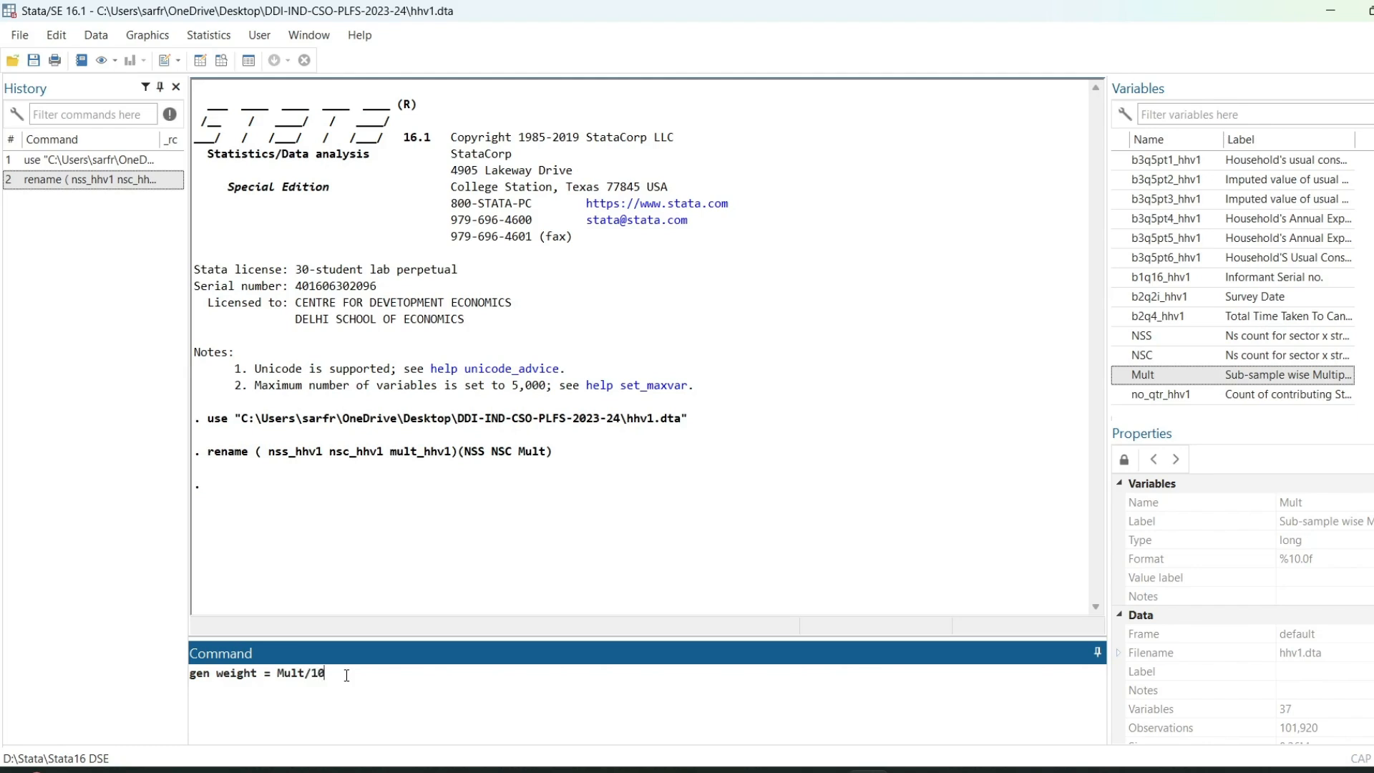
type("0 if")
double_click(1121, 337)
type("==")
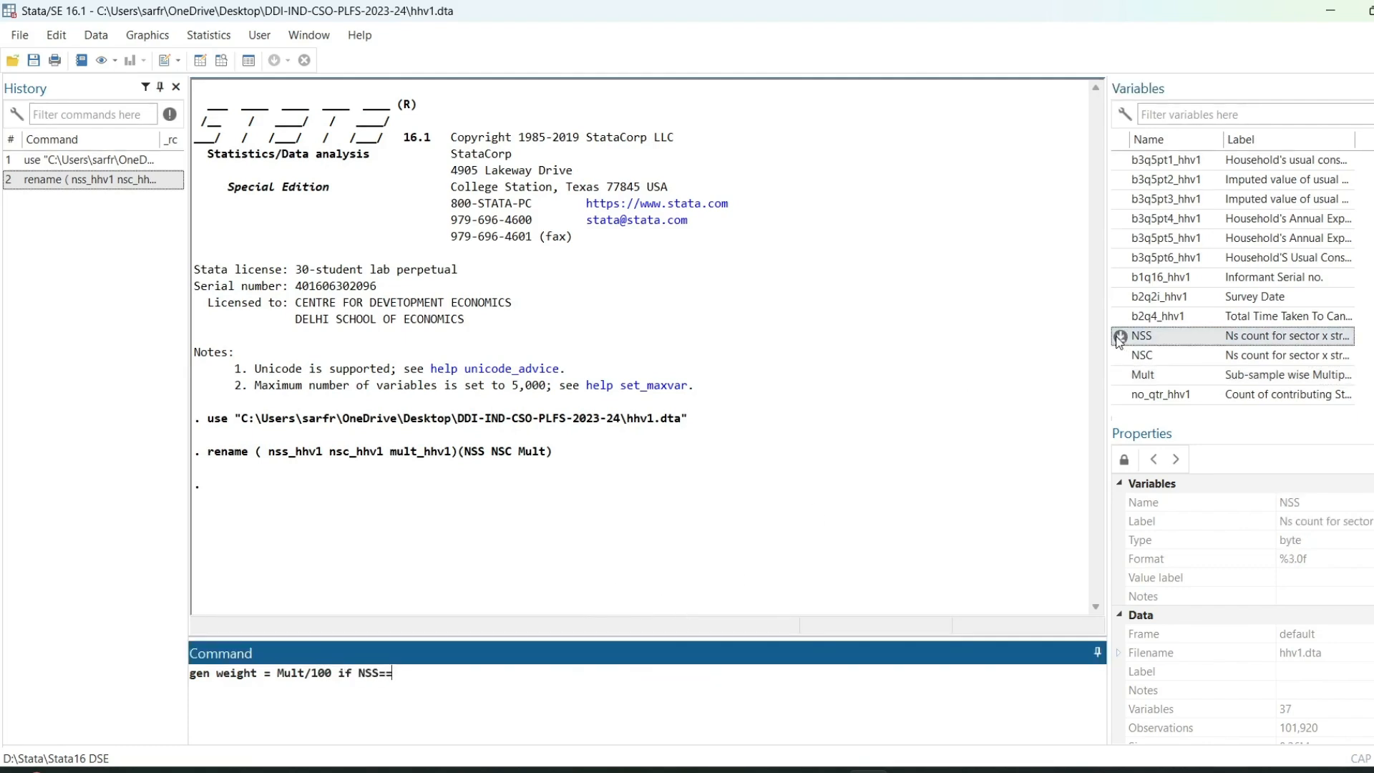
type("NSC")
key("Return")
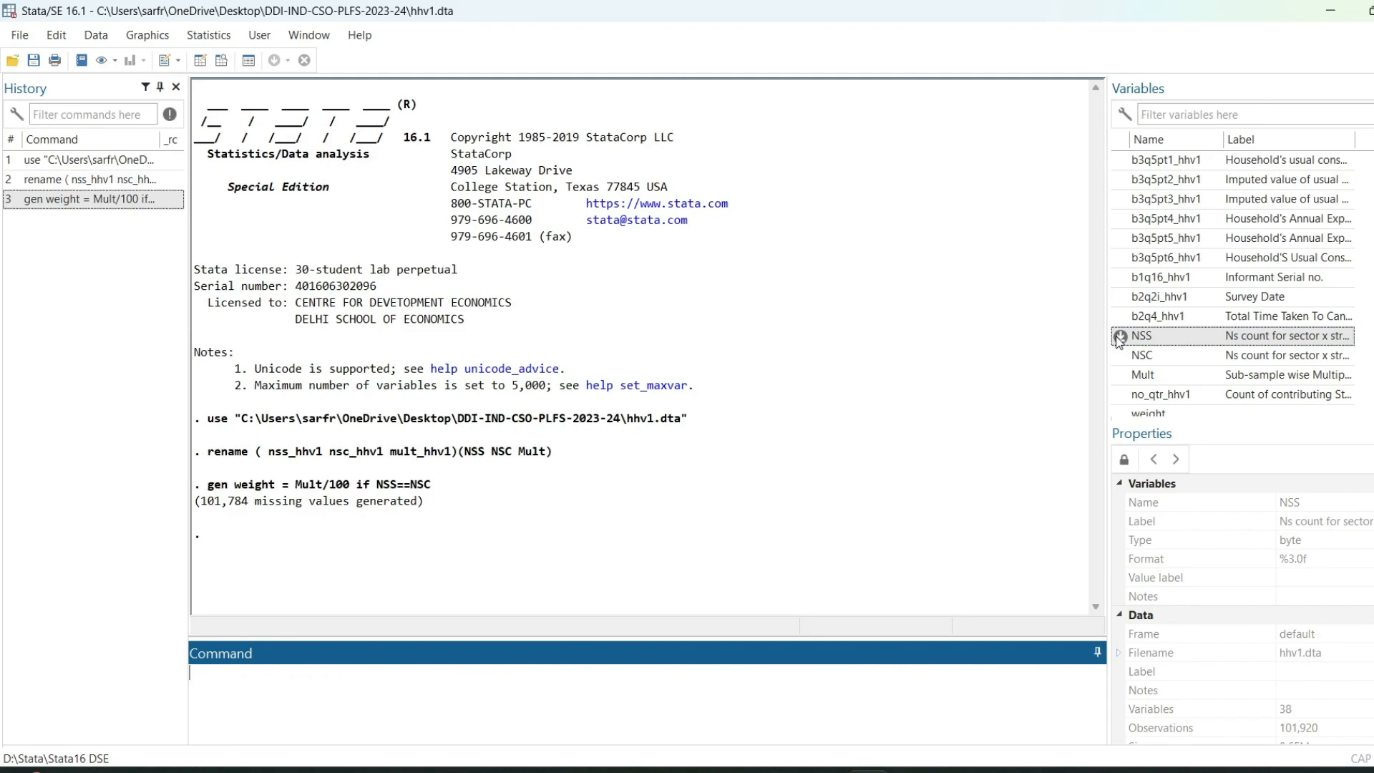
Replace weight with Mult/200 where NSS!= NSC, correcting the reversed not-equal operator from the first attempt and rerunning the command.
scroll(1228, 310, "down", 1)
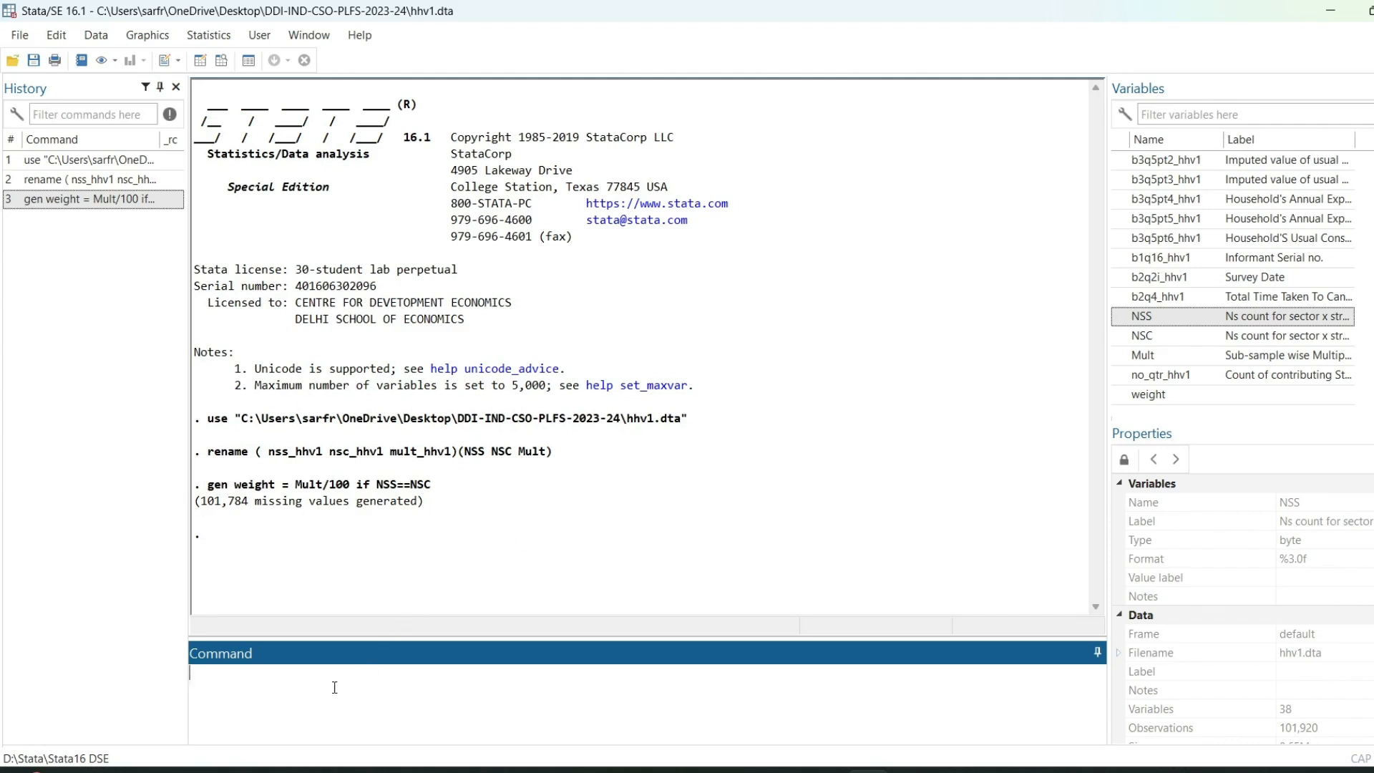
type("replace weight =")
double_click(1121, 356)
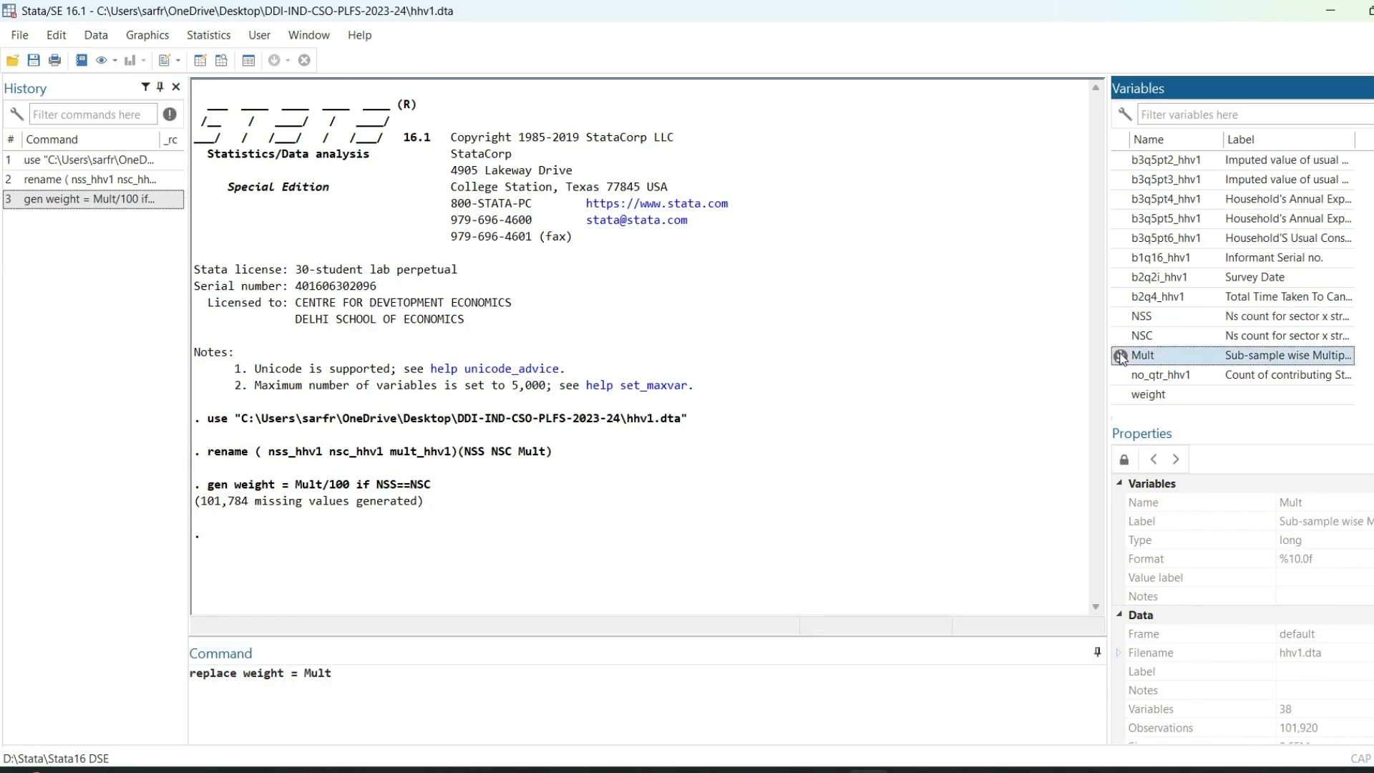
left_click(363, 675)
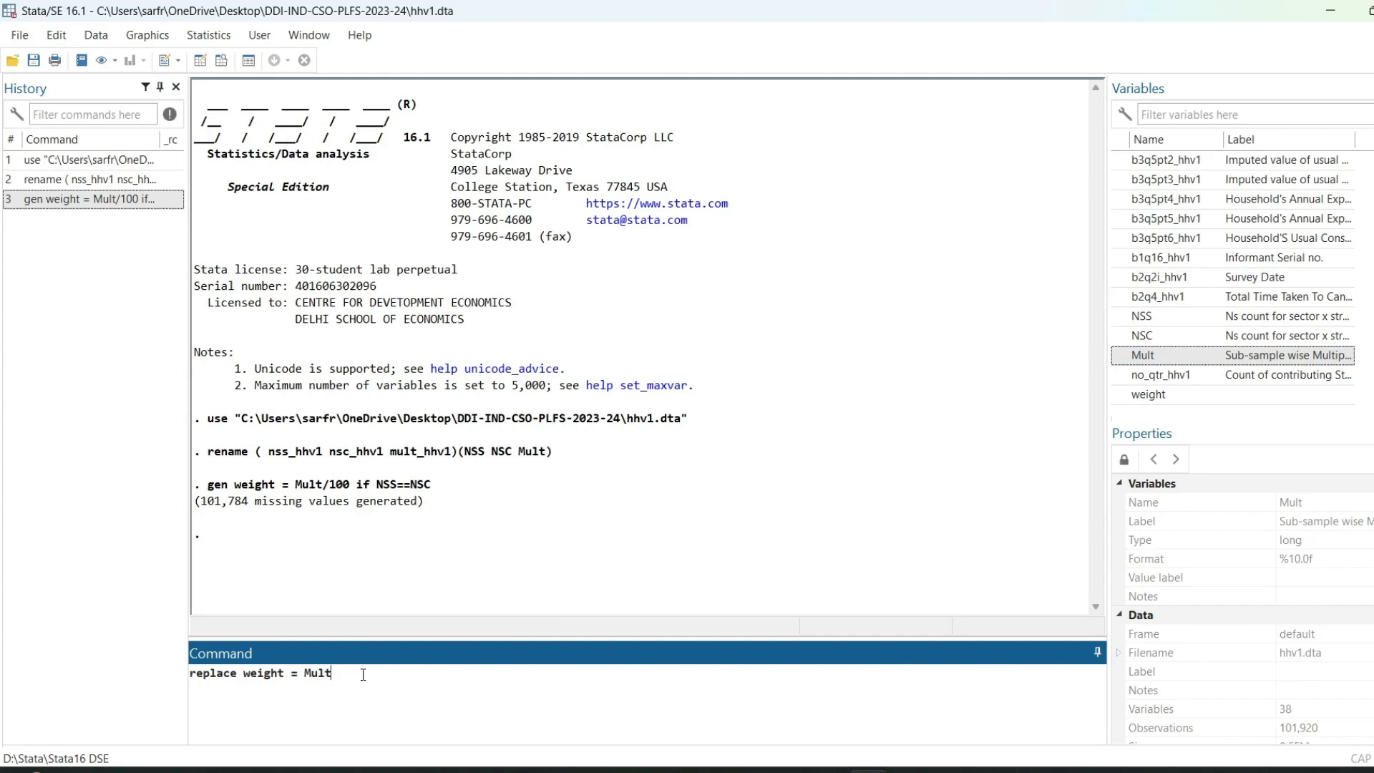
type("/200 if NSS=! NSC")
key("Return")
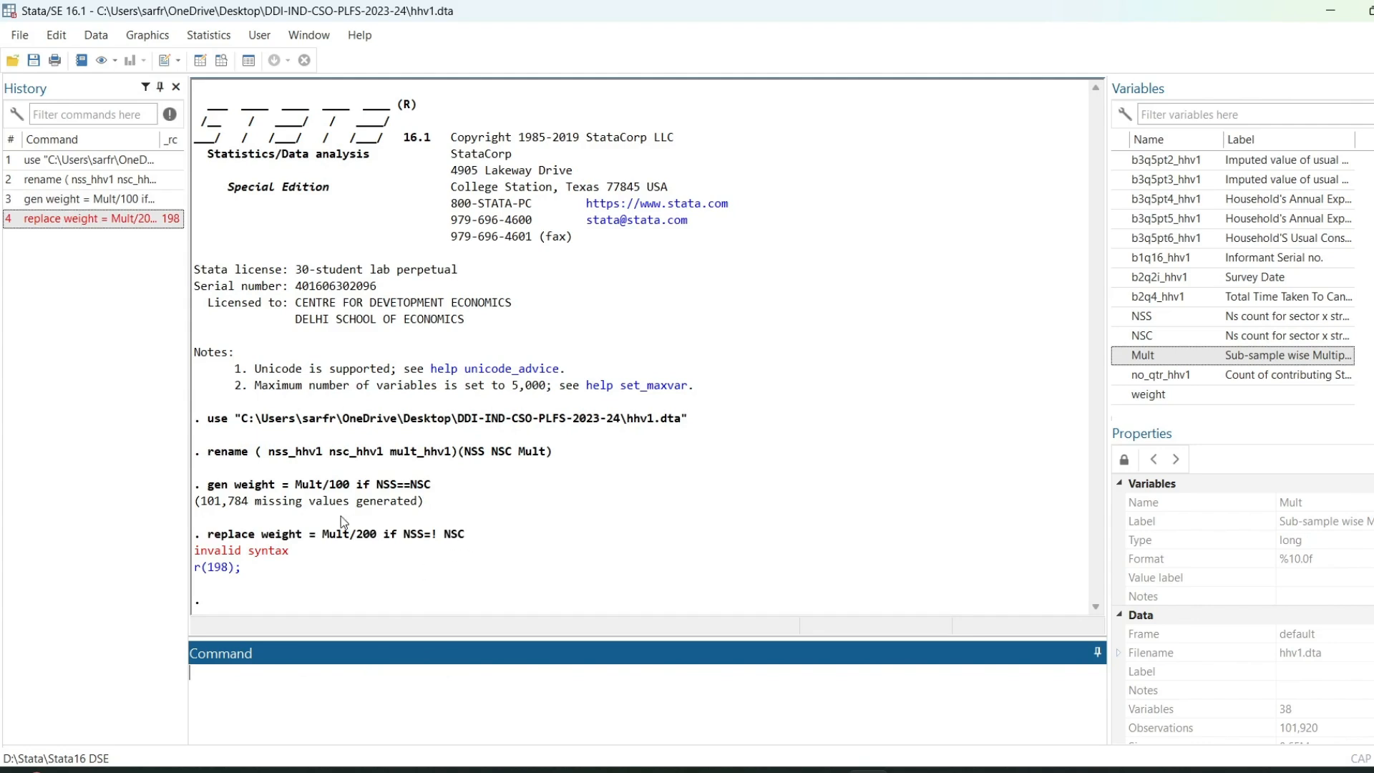
left_click(104, 219)
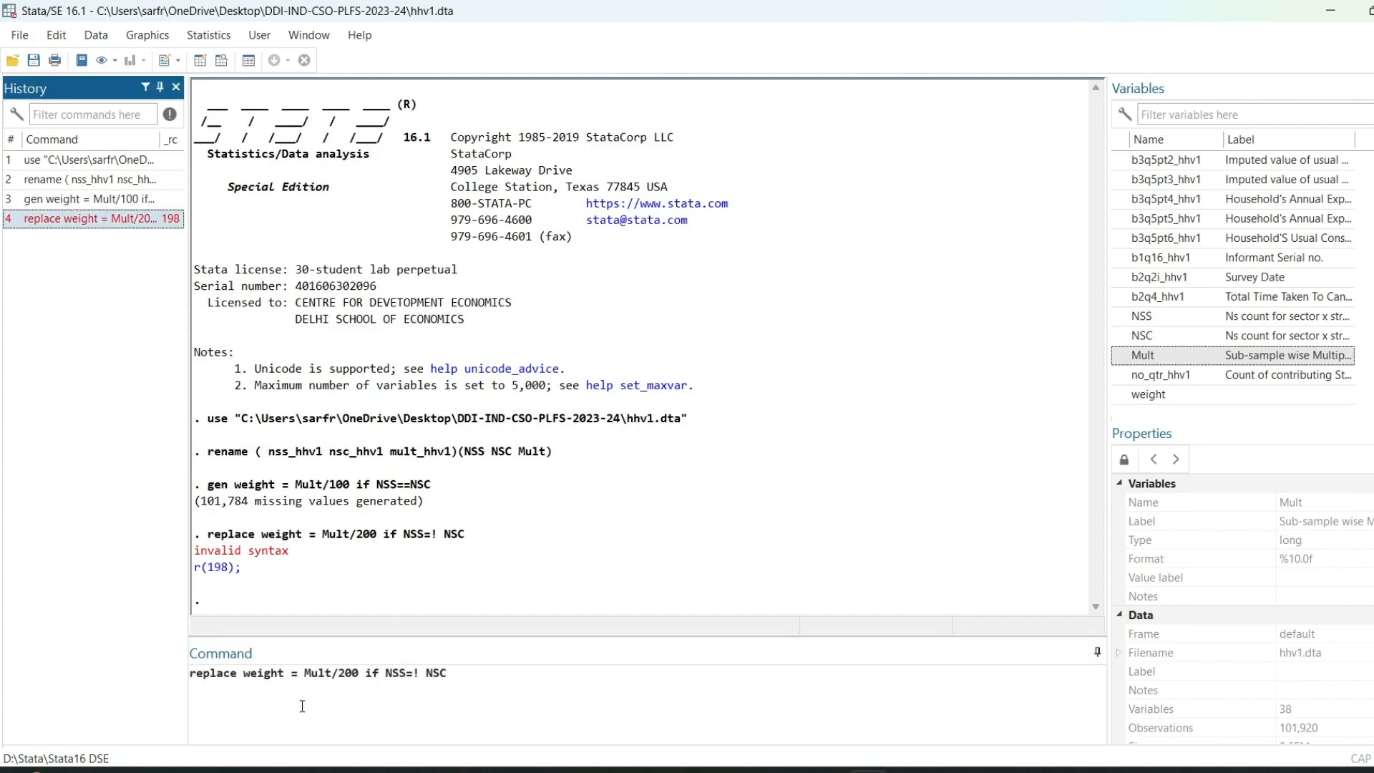
left_click(414, 672)
key("BackSpace")
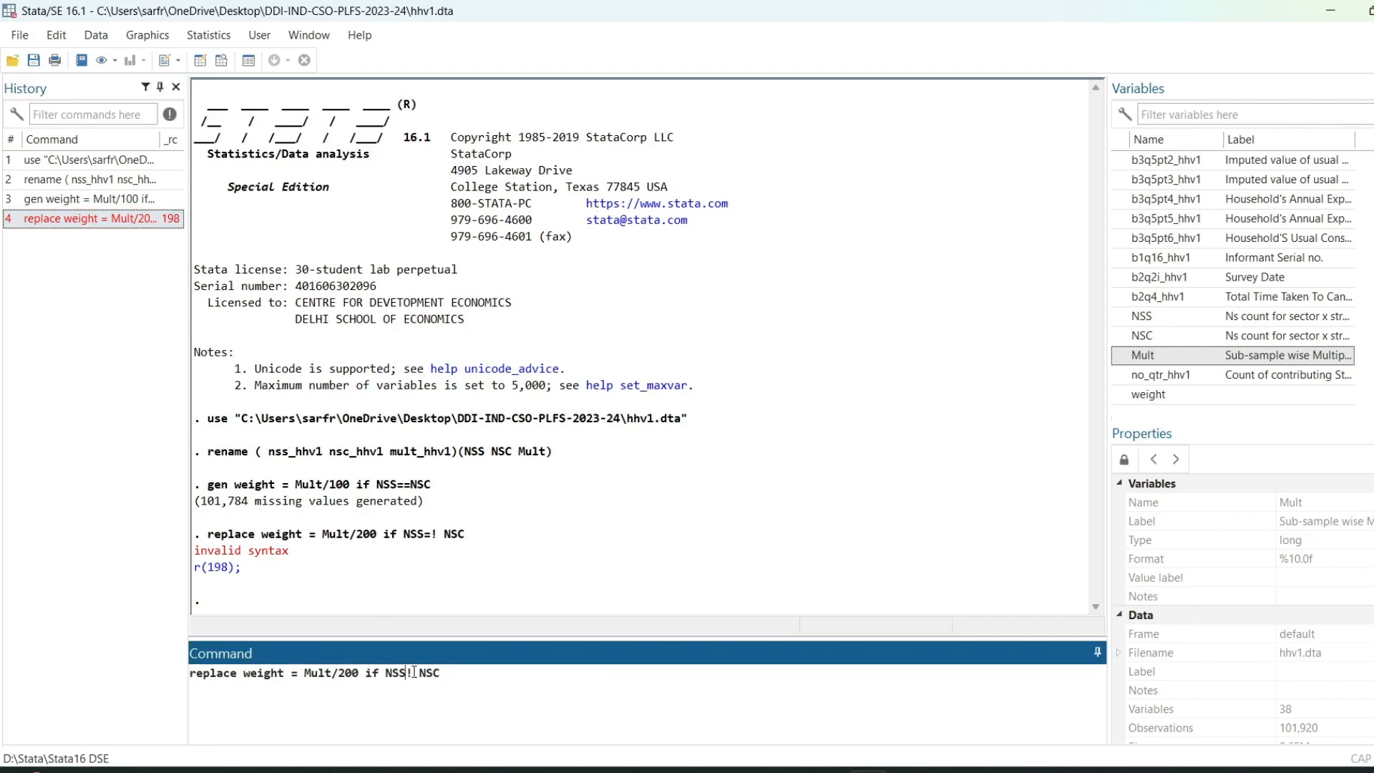
type("=")
key("Return")
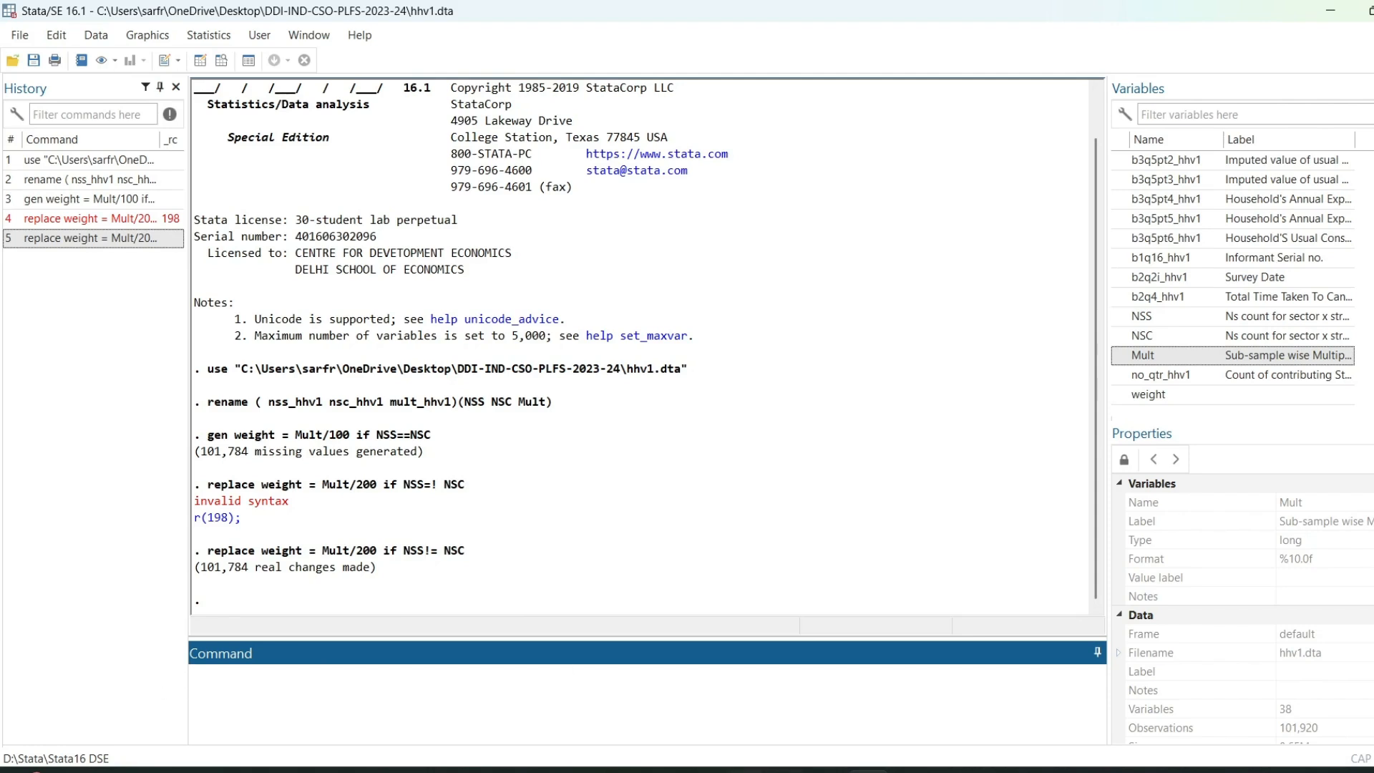
Check the README's common primary key table for household-wise records in Word, and return to Stata.
left_click(1033, 771)
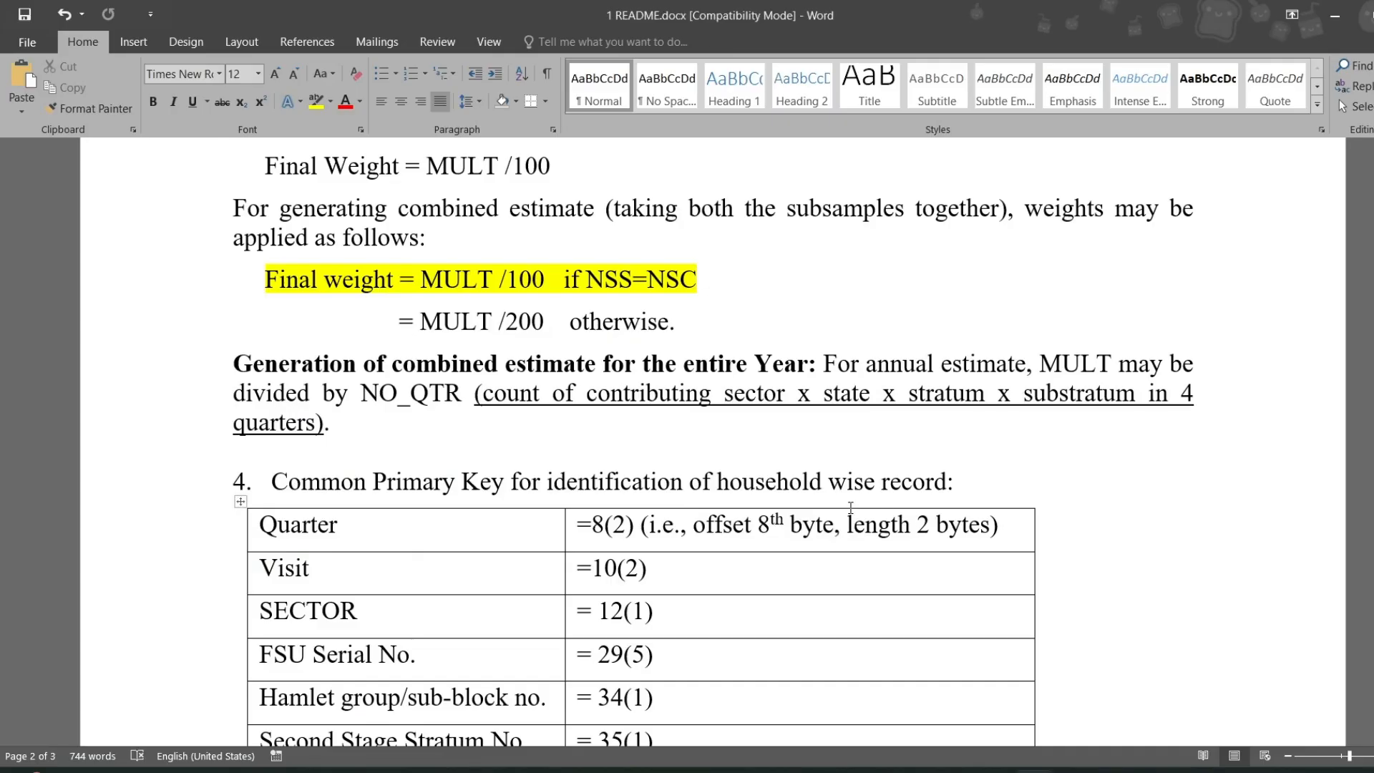
scroll(851, 504, "down", 3)
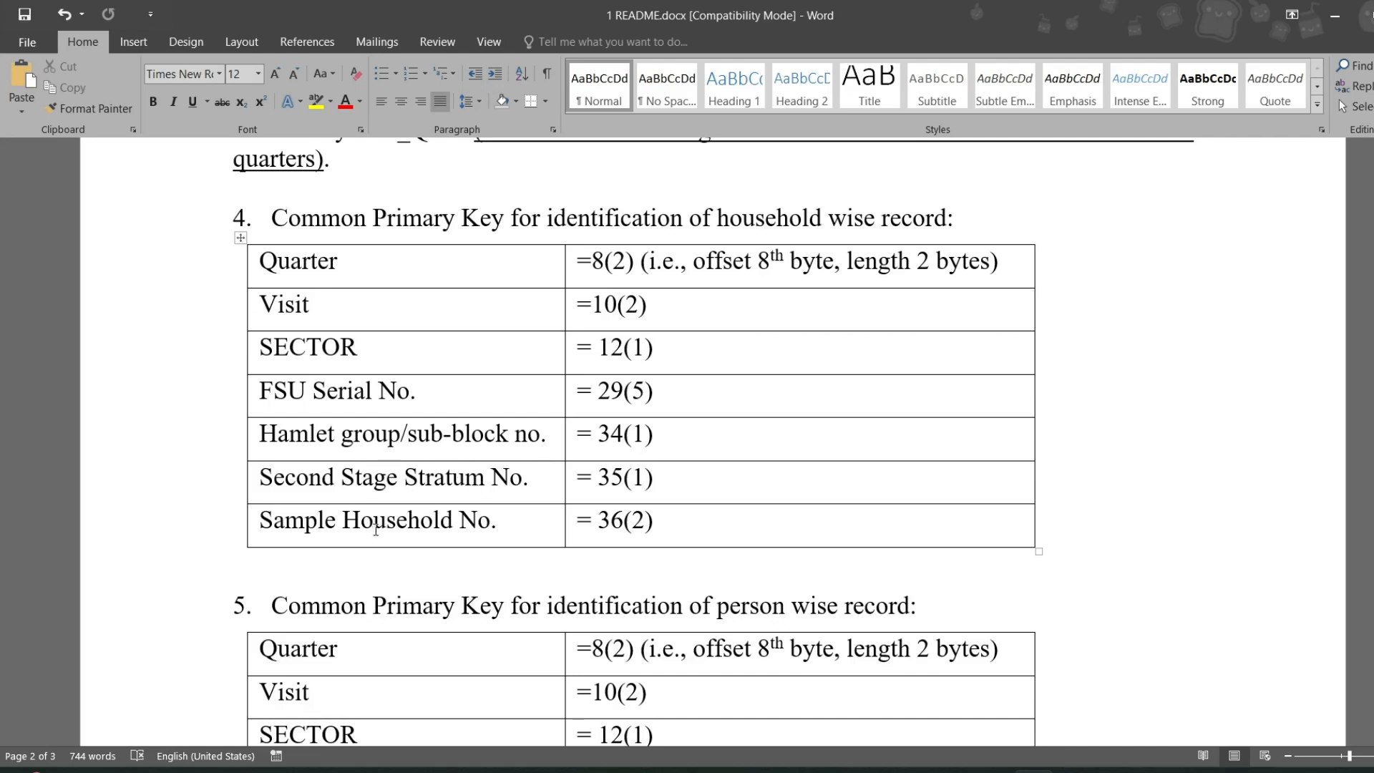
mouse_move(898, 765)
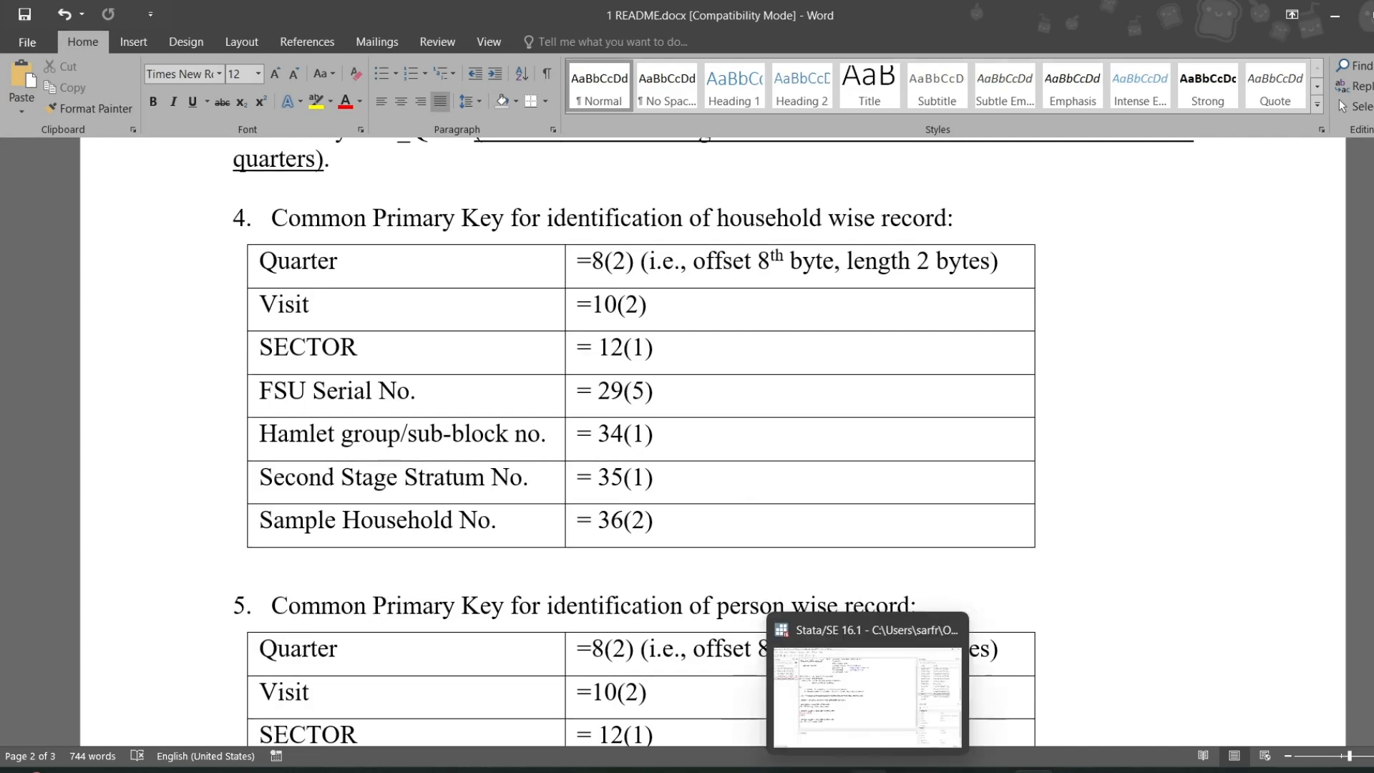
left_click(866, 687)
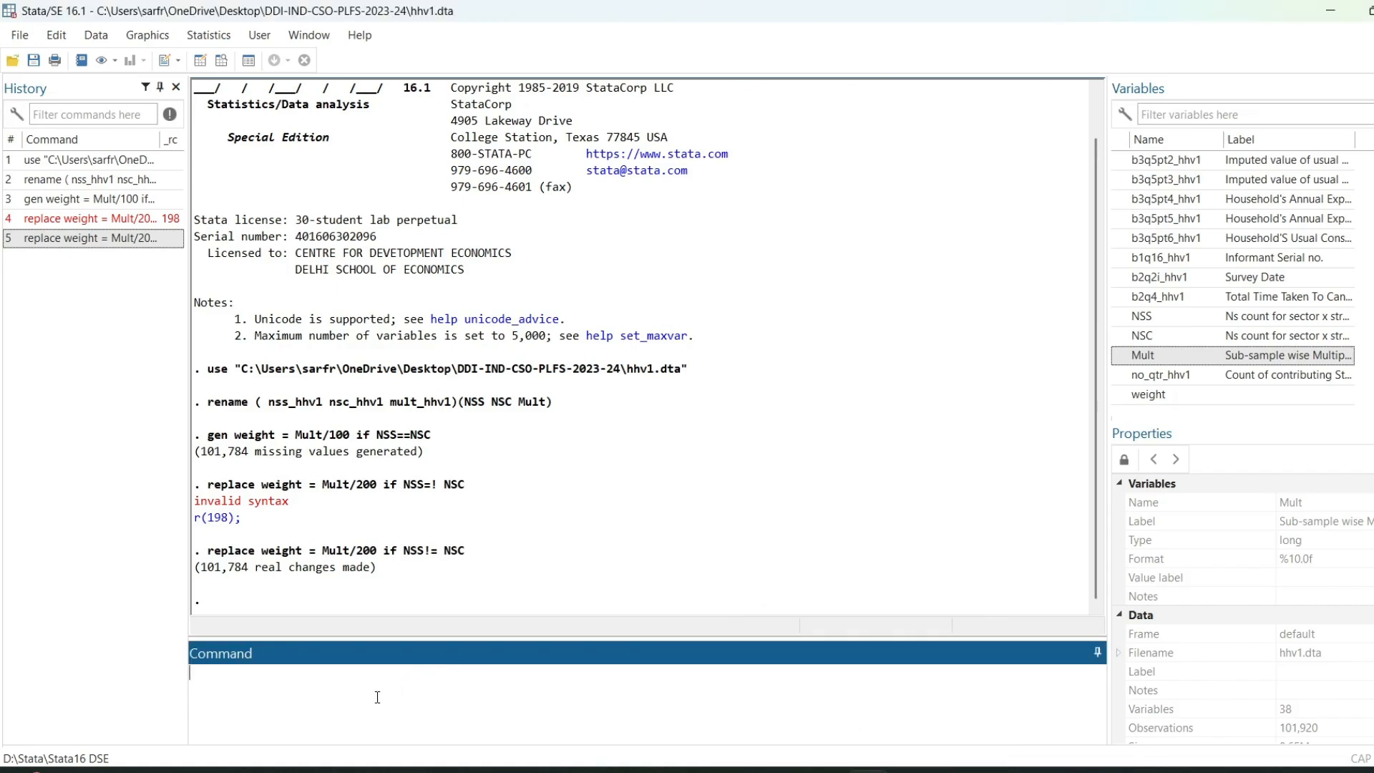
Start a rename command with the old names qtr_hhv1, visit_hhv1, b1q3_hhv1, b1q1_hhv1, b1q13_hhv1, b1q14_hhv1 and b1q15_hhv1 grouped in parentheses.
type("rename (")
scroll(1184, 263, "up", 10)
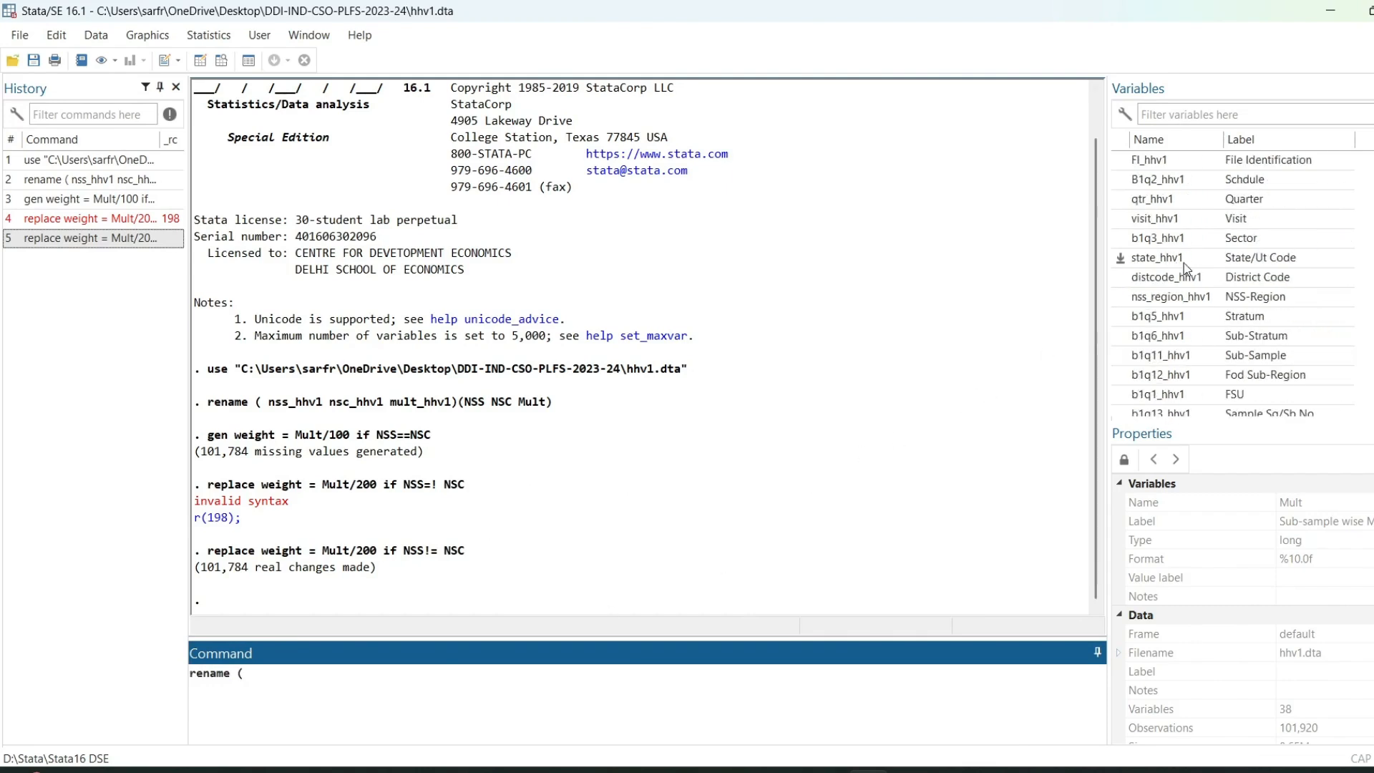
double_click(1122, 200)
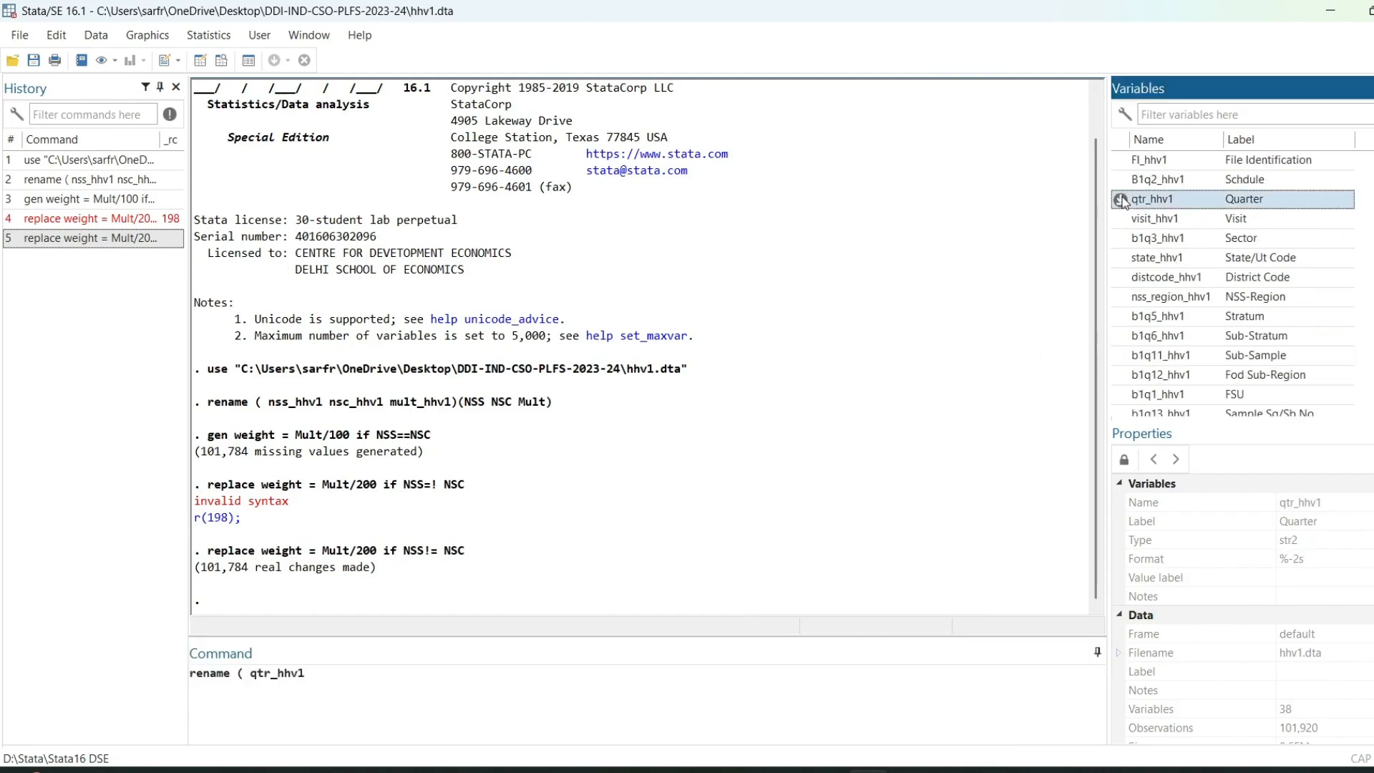
double_click(1122, 219)
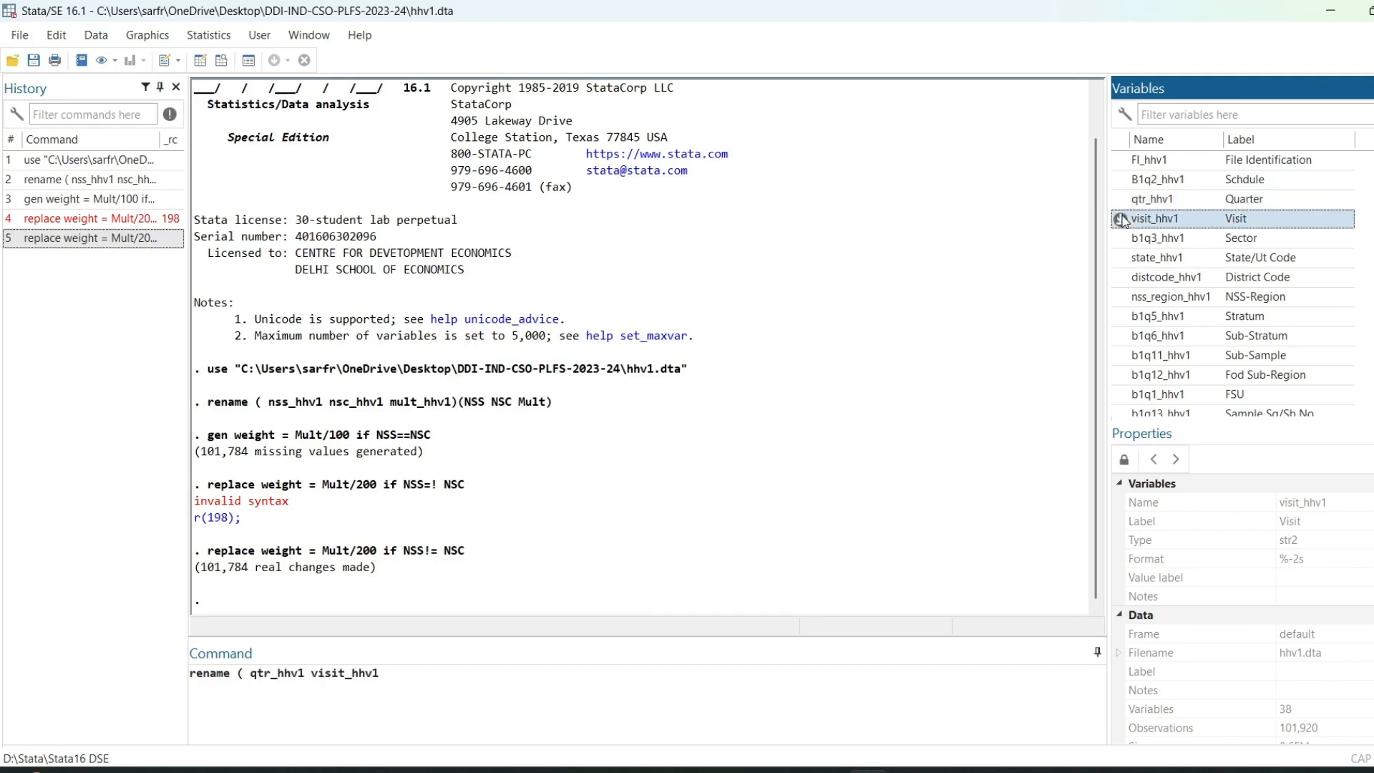
double_click(1123, 239)
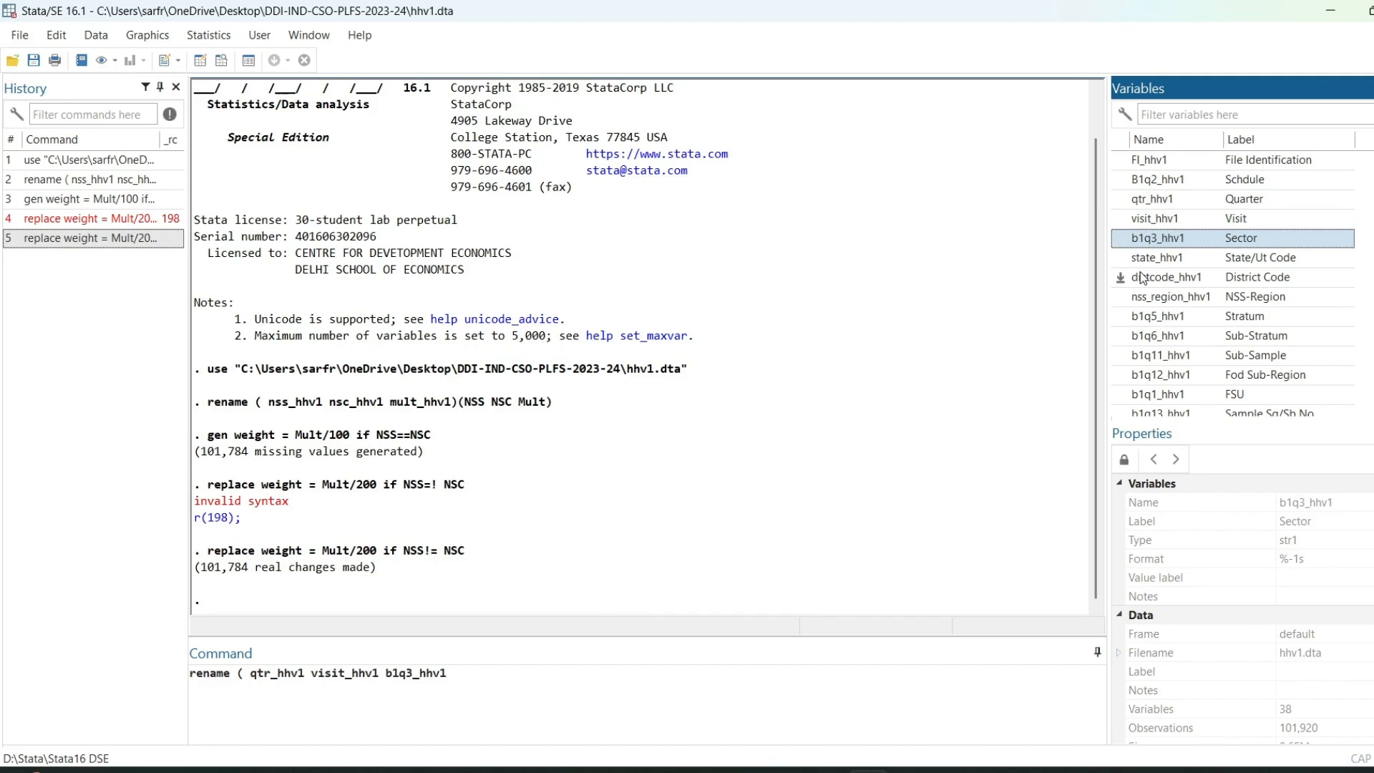
scroll(1232, 319, "down", 1)
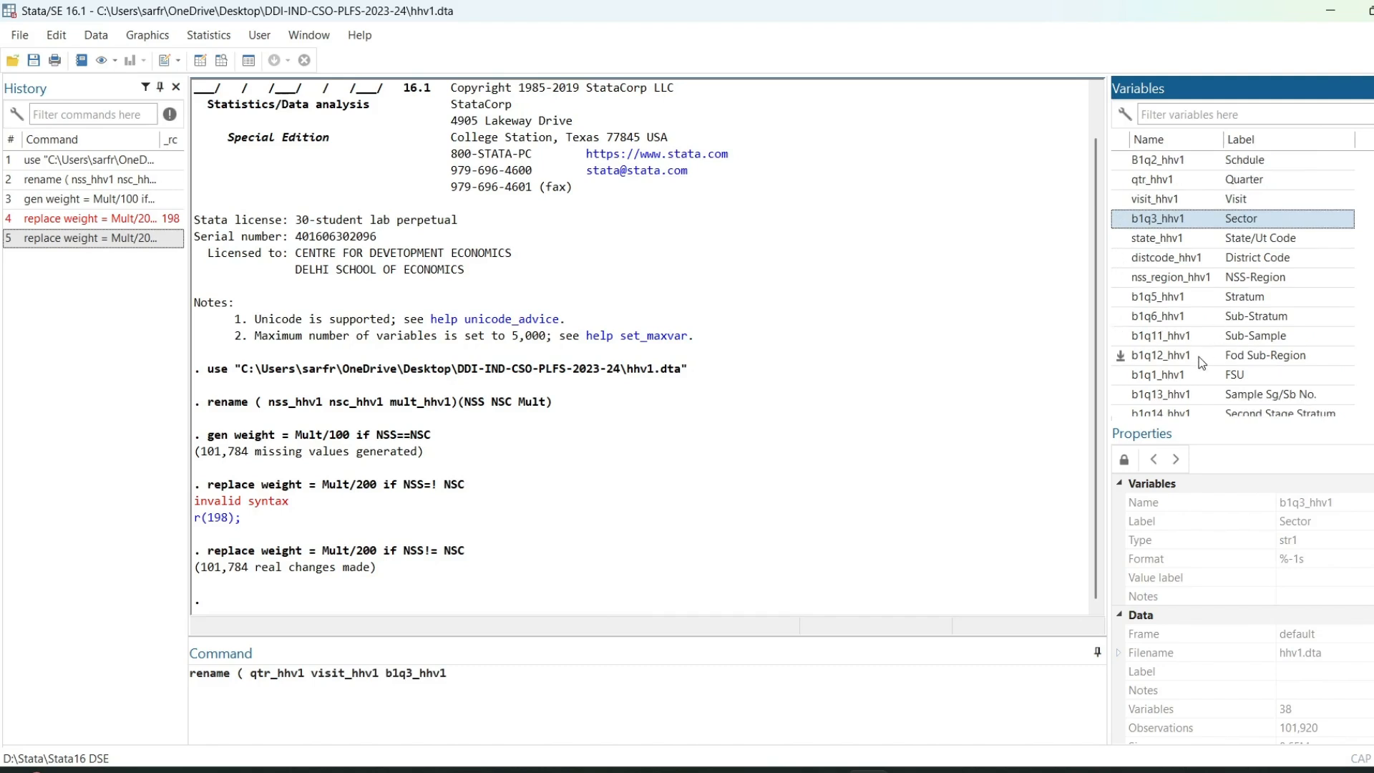
double_click(1121, 376)
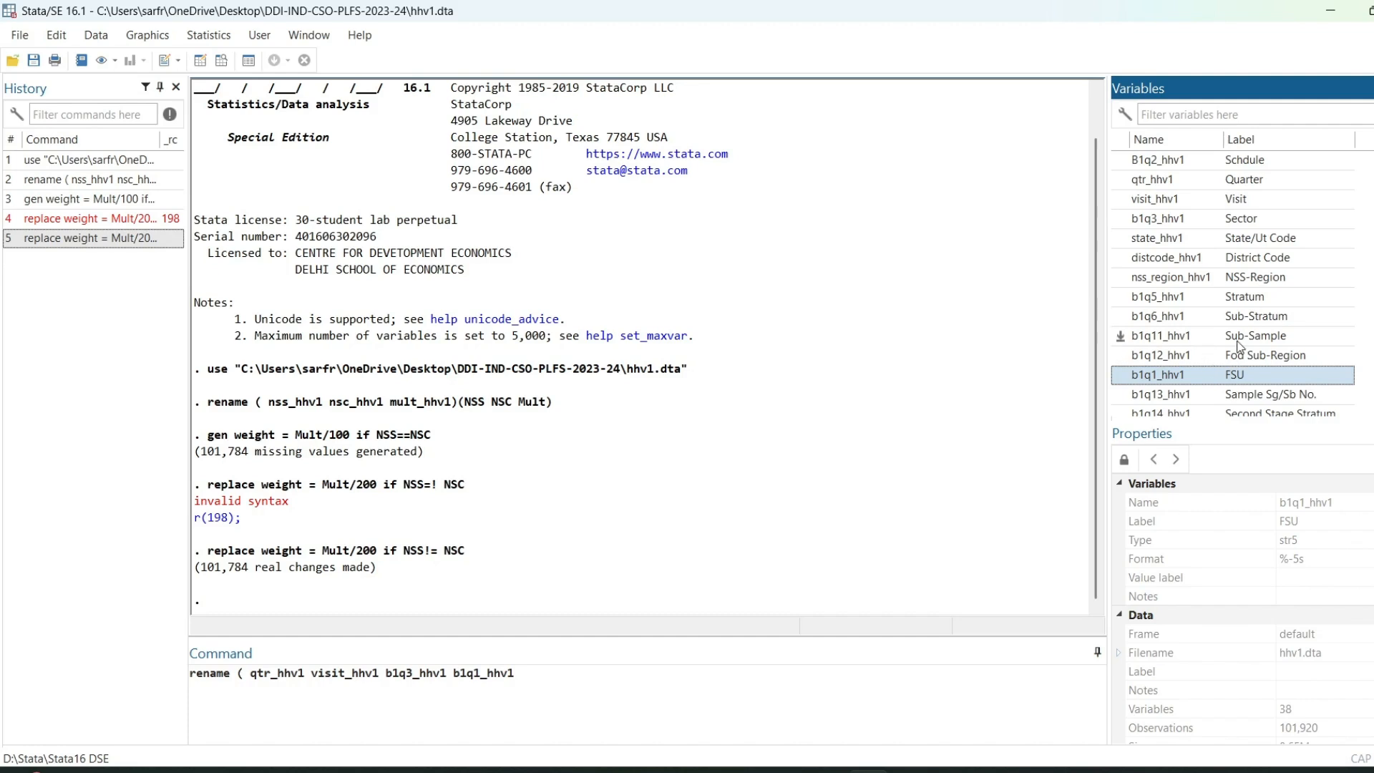
scroll(1224, 346, "down", 4)
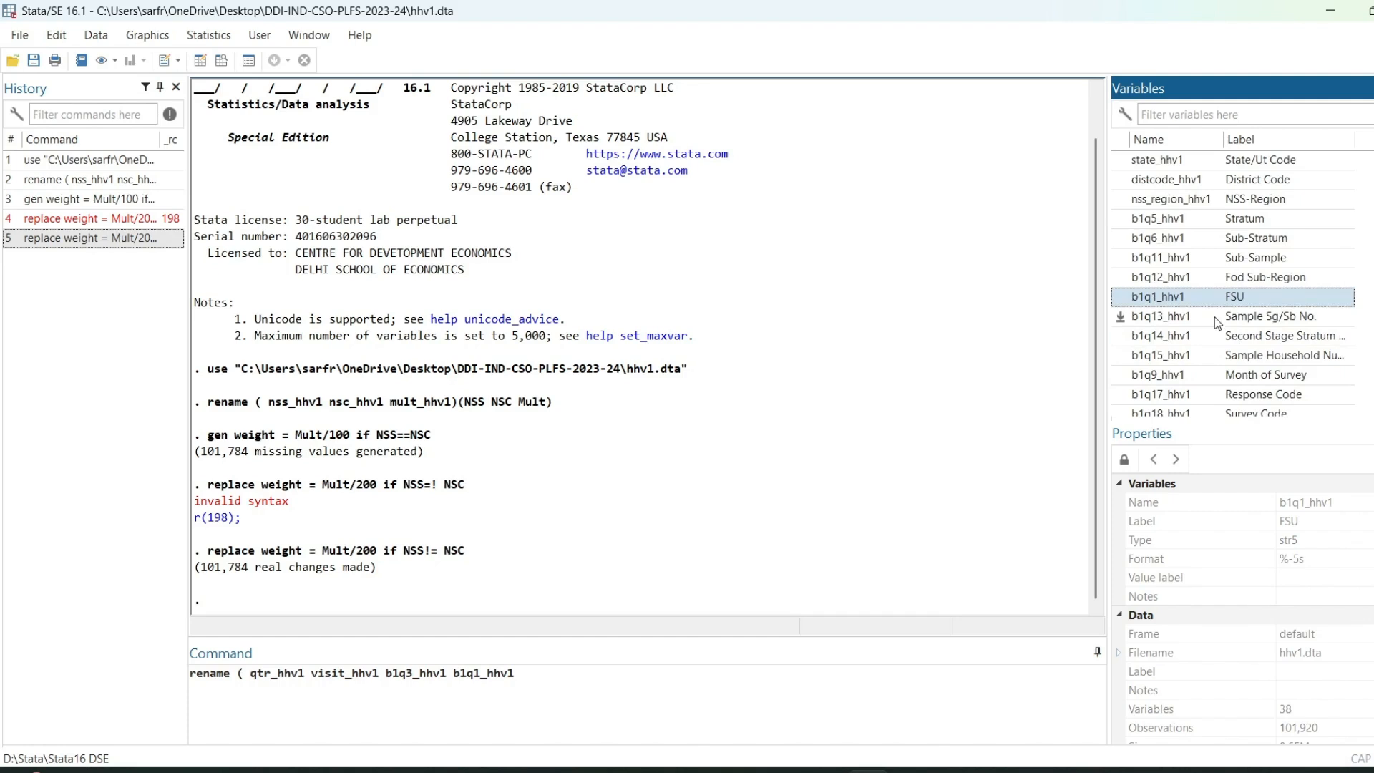
left_click(1121, 317)
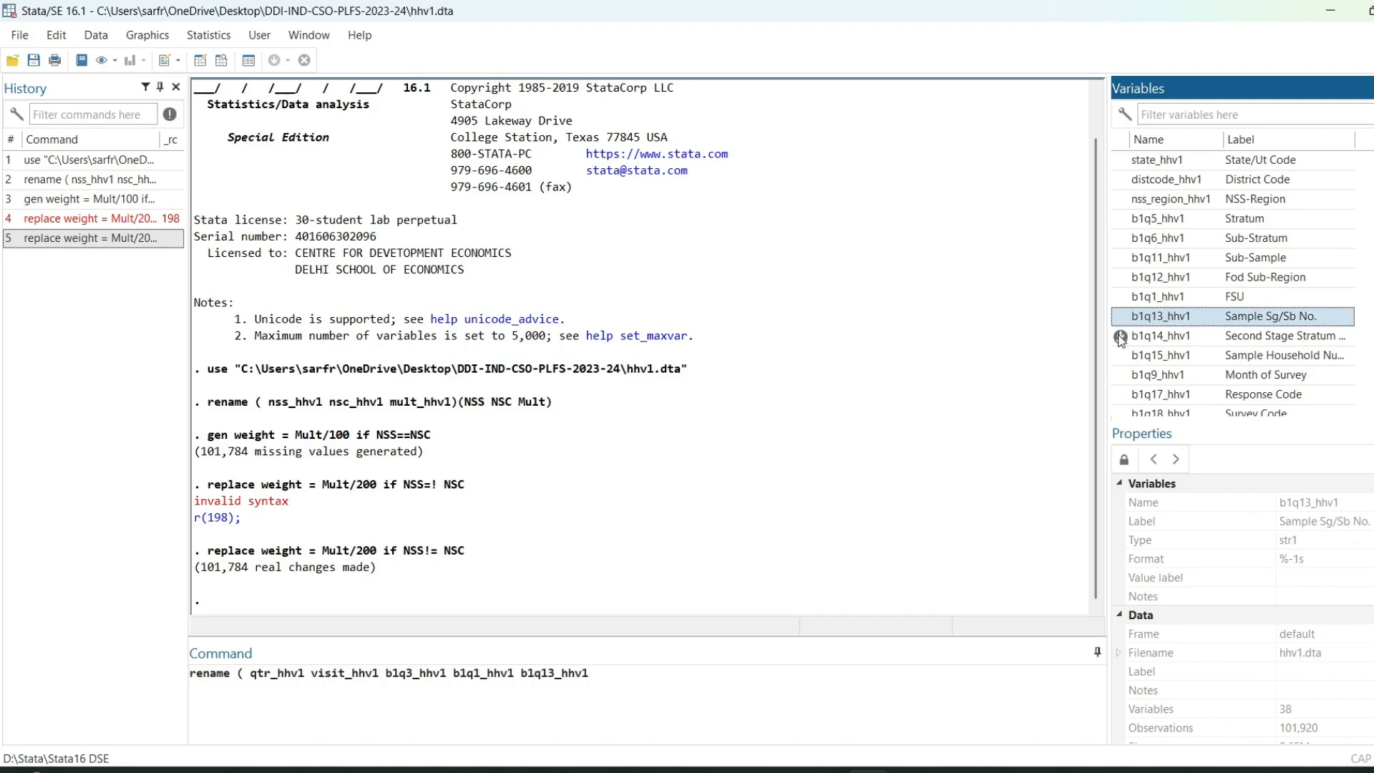
left_click(1121, 336)
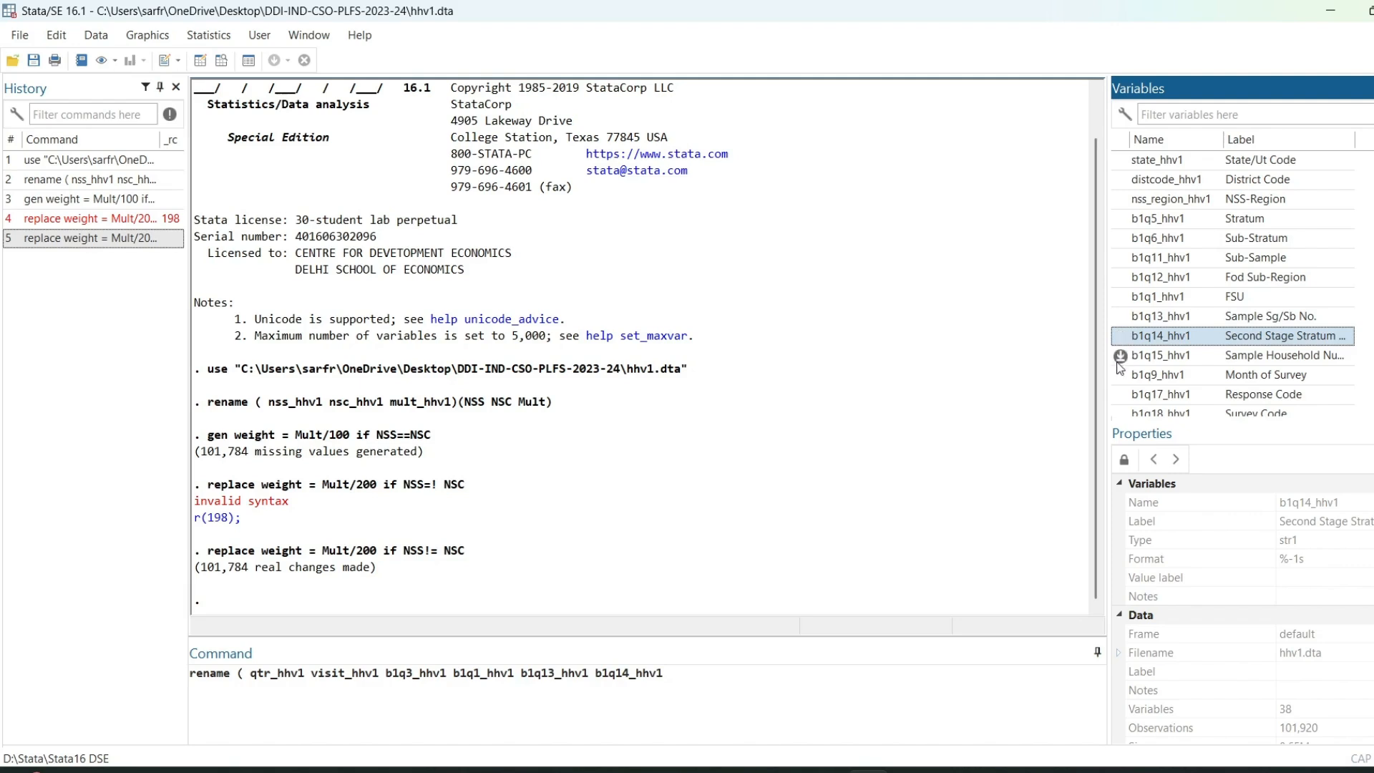
left_click(1121, 356)
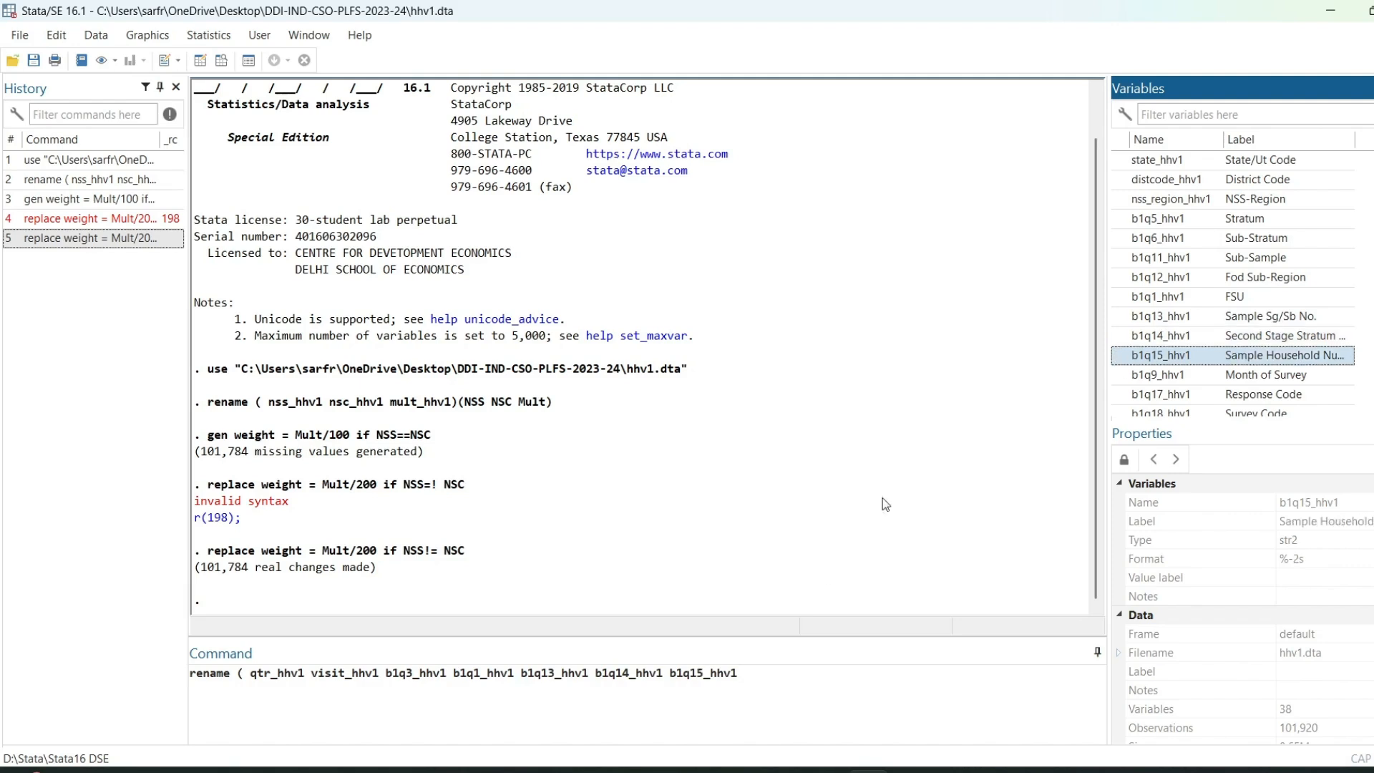
left_click(783, 675)
type(")")
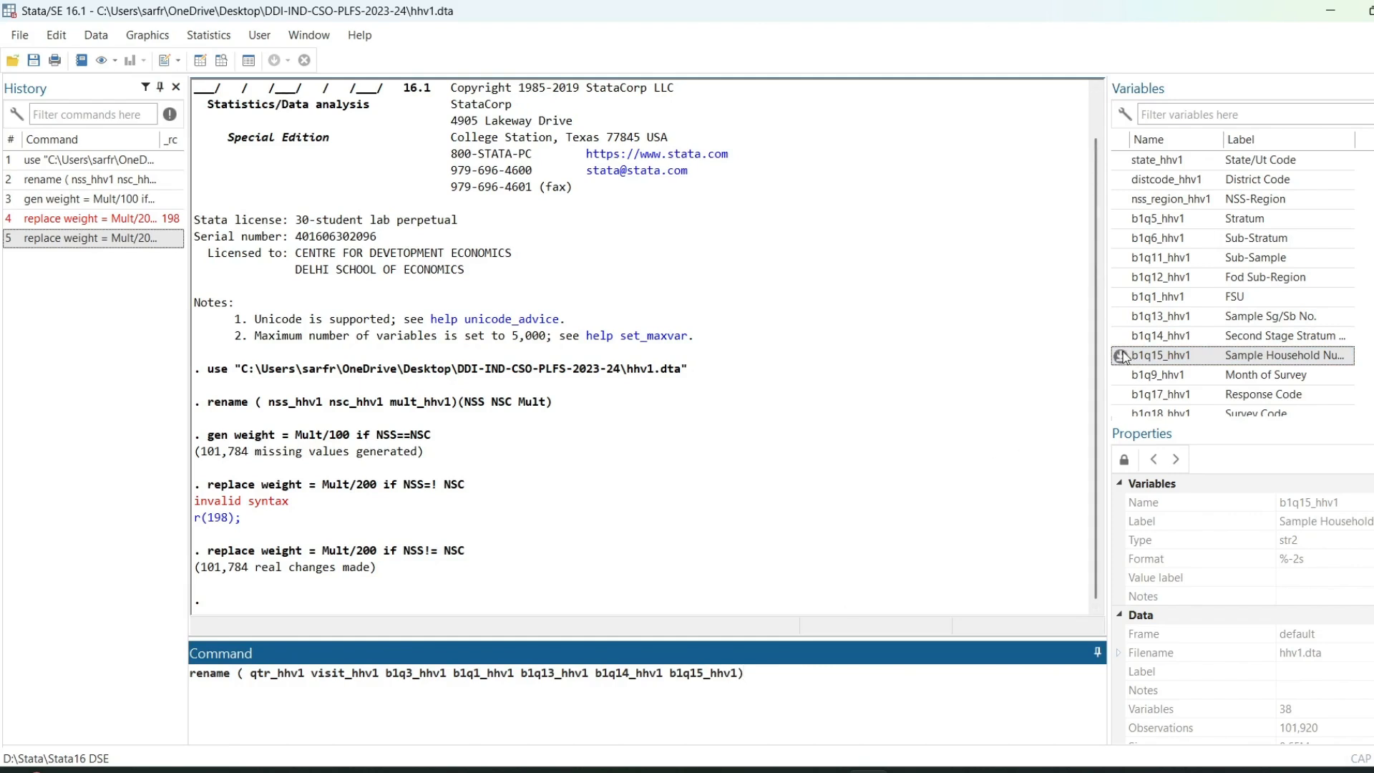
Complete the rename command with the new names Quarter, Visit, Sector, fsu, hamlet, sss and shn, and run it.
type("(Quarter Visit Sector ")
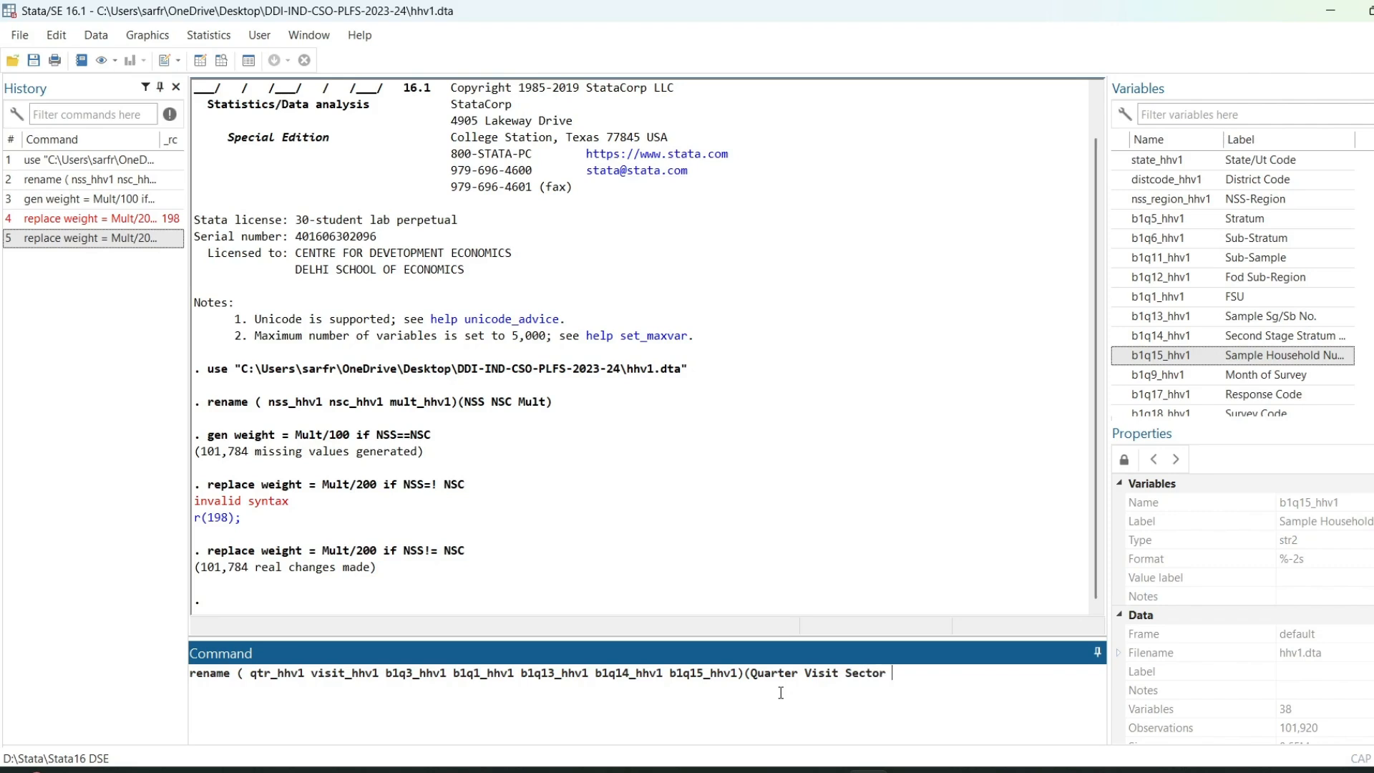
type("fsu hamley")
key("BackSpace")
key("BackSpace")
type("t sss shn)")
key("Return")
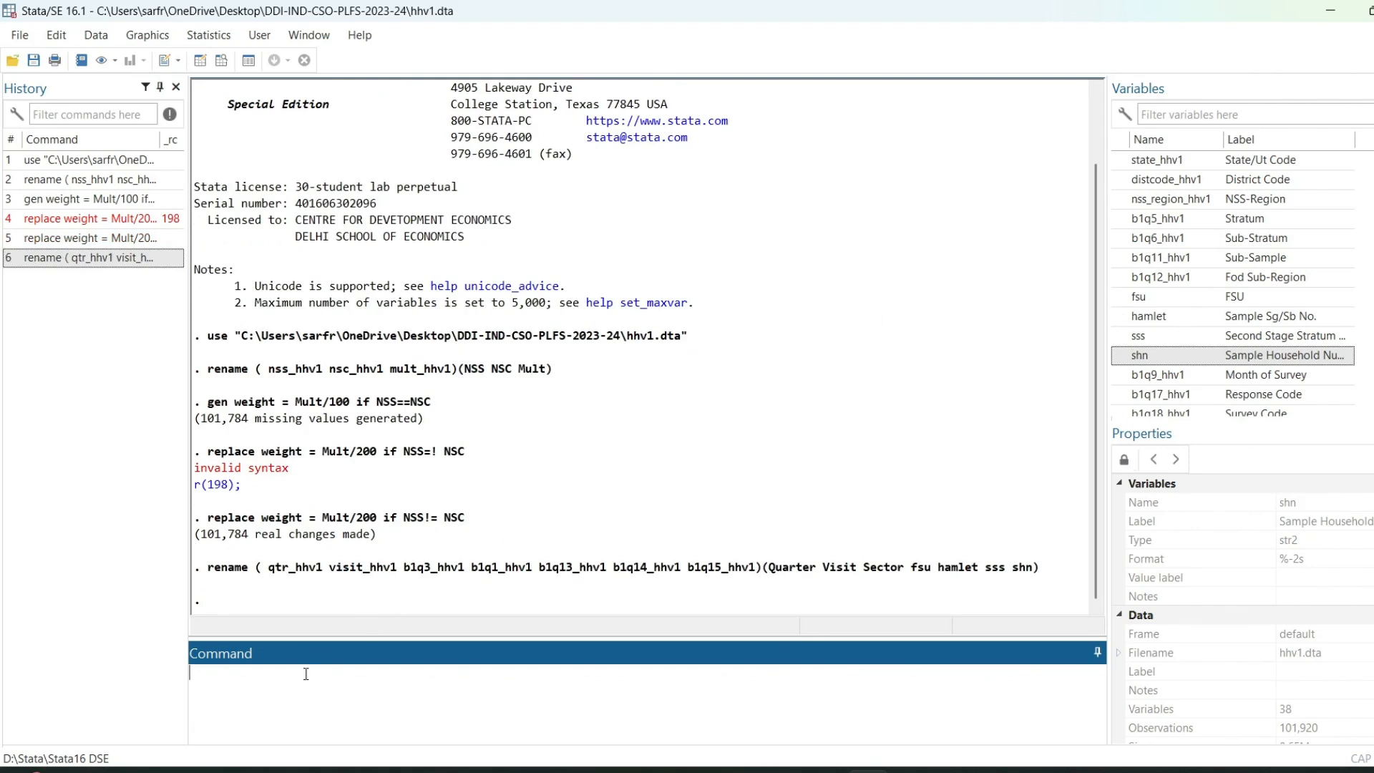
Begin a gen command for HHID that concatenates Quarter, Visit and Sector with plus signs.
type("gen HHID =")
scroll(1170, 221, "up", 2)
double_click(1121, 204)
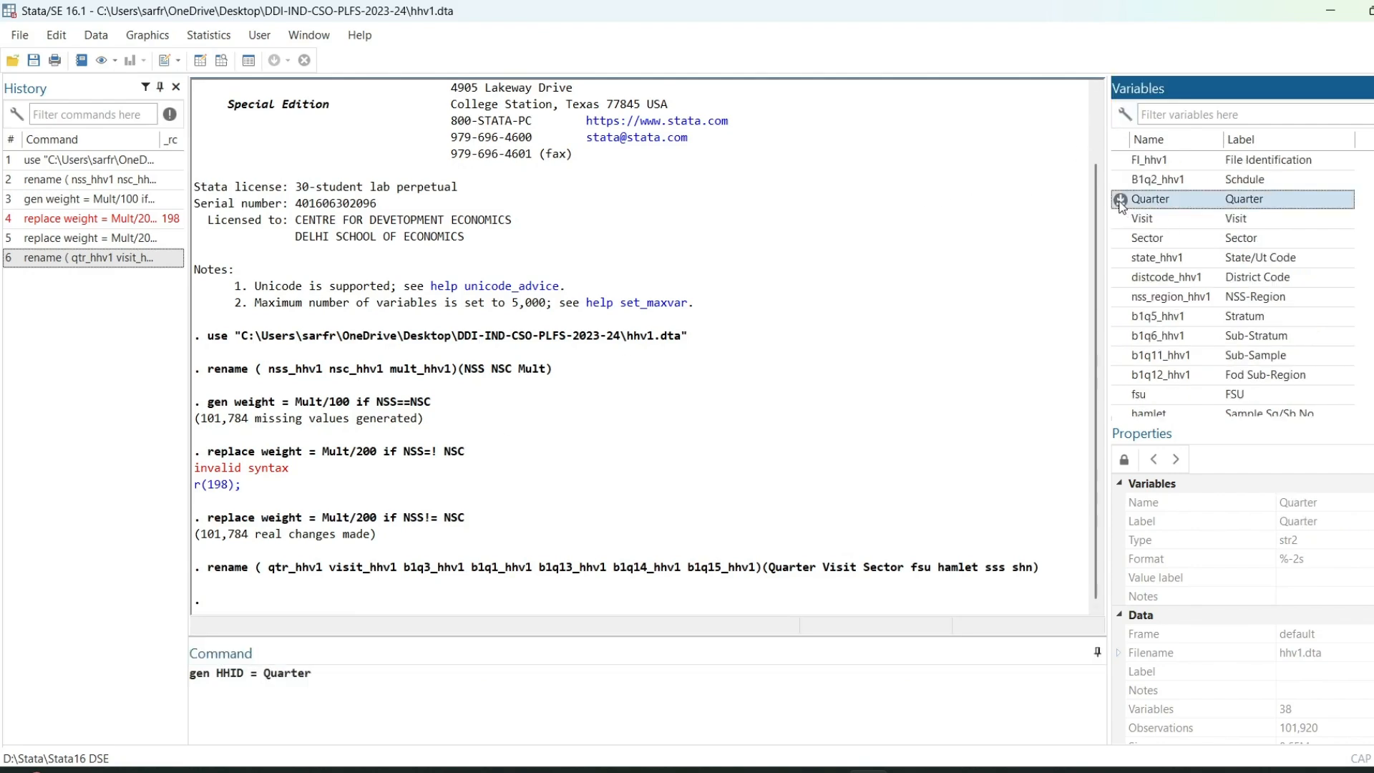
type("+")
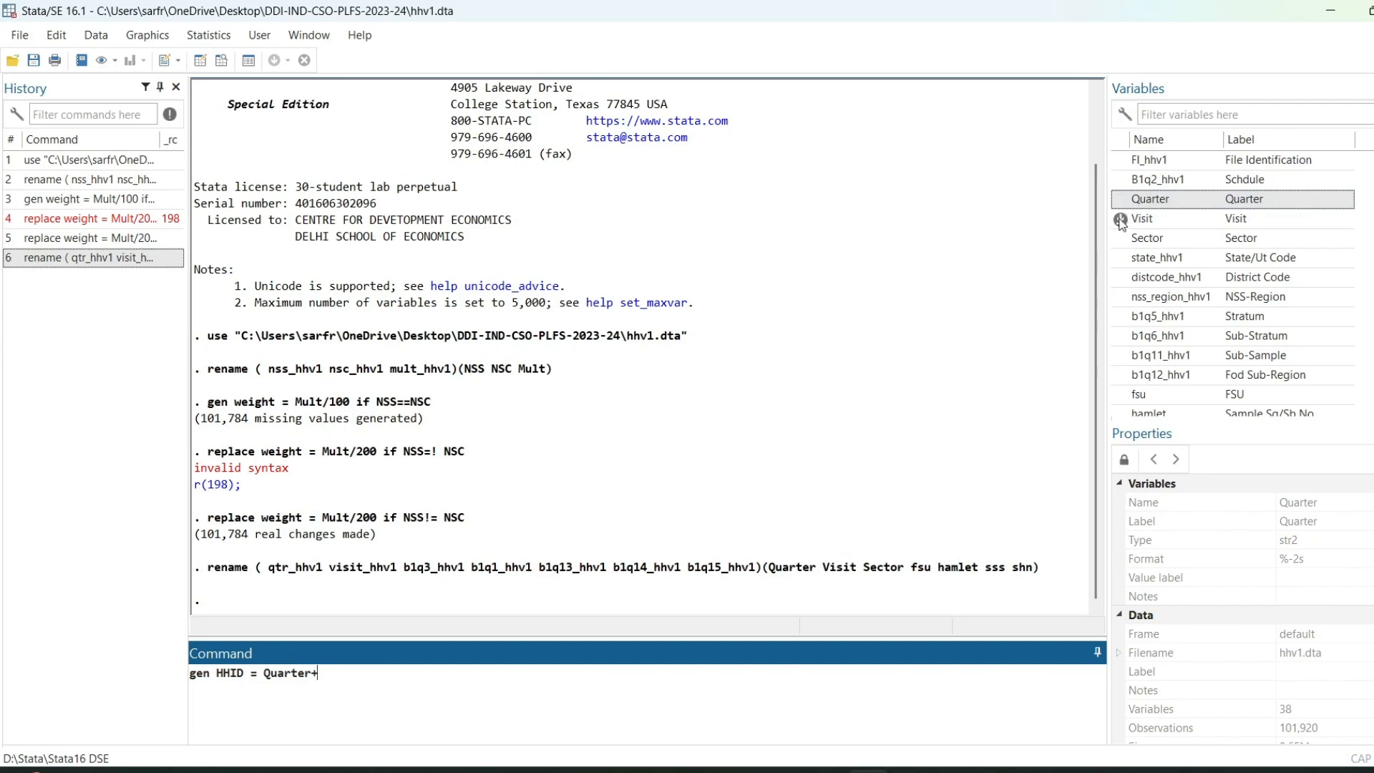
left_click(1121, 221)
double_click(1120, 220)
type("+")
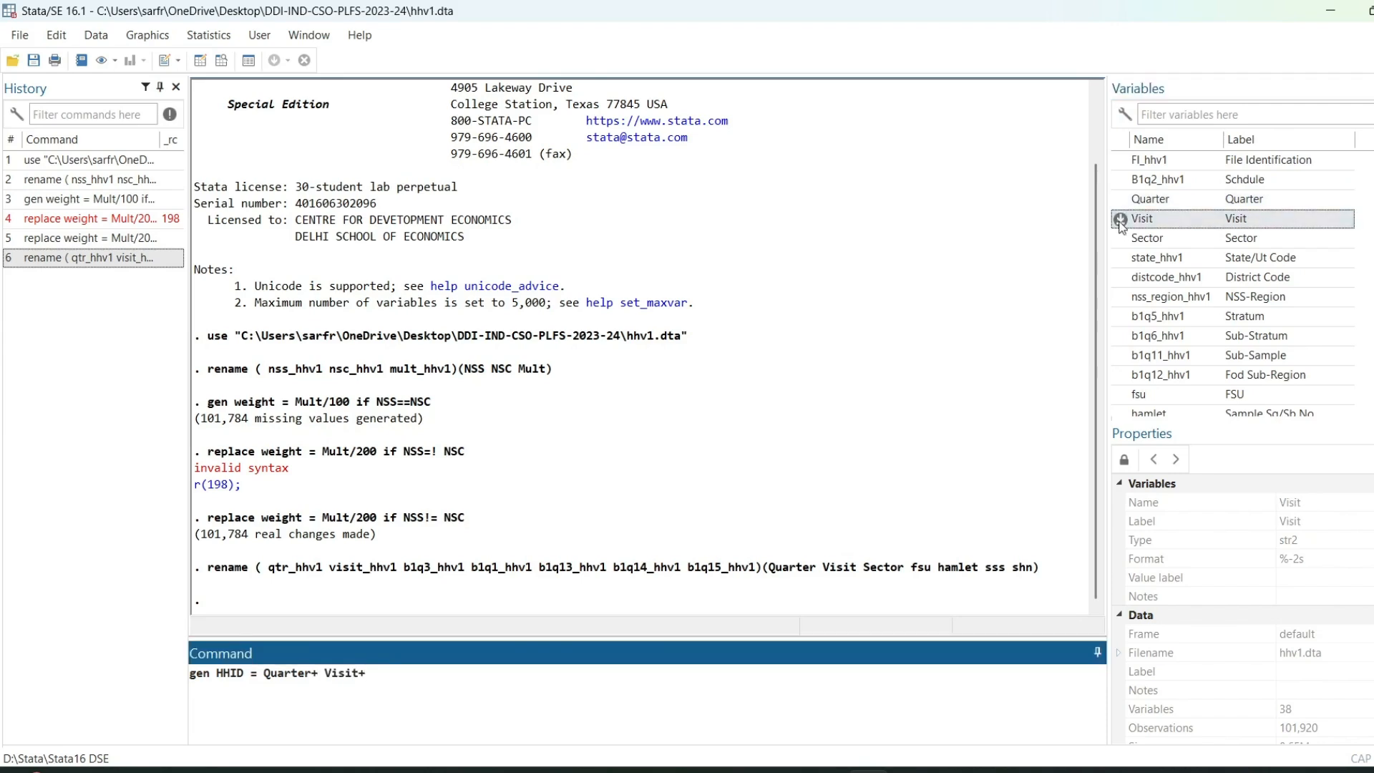
double_click(1121, 241)
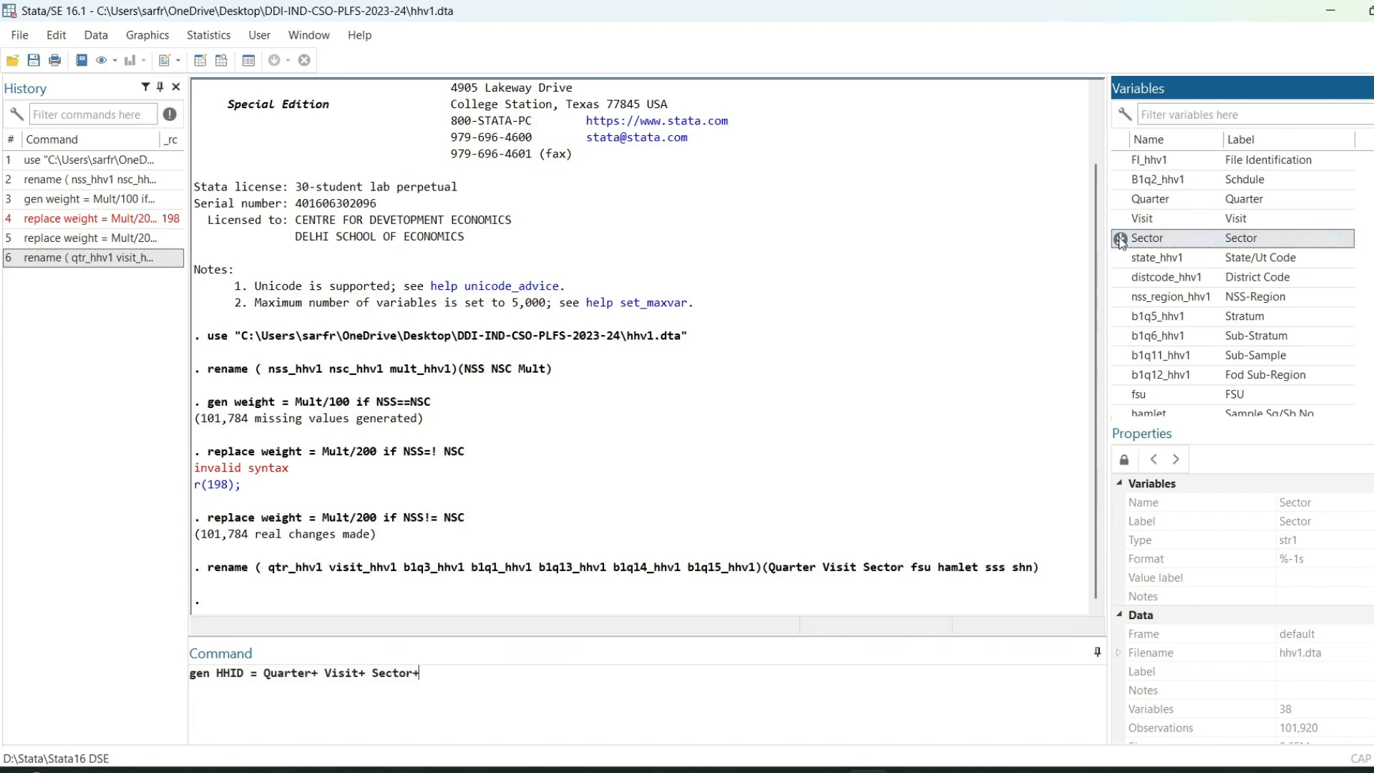
type("+")
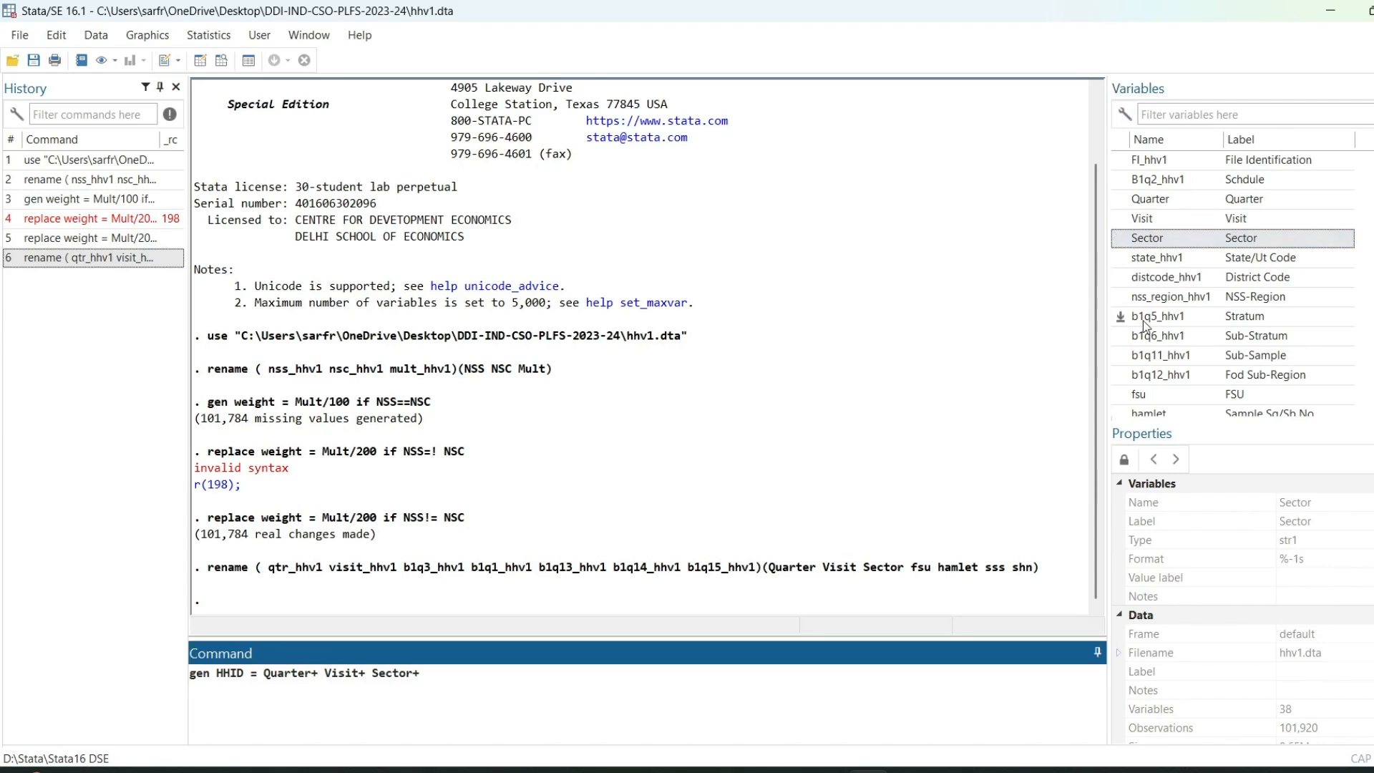
Extend the HHID gen command with fsu, hamlet, sss and shn joined by plus signs, and run it.
scroll(1144, 321, "down", 1)
left_click(1121, 376)
double_click(1122, 375)
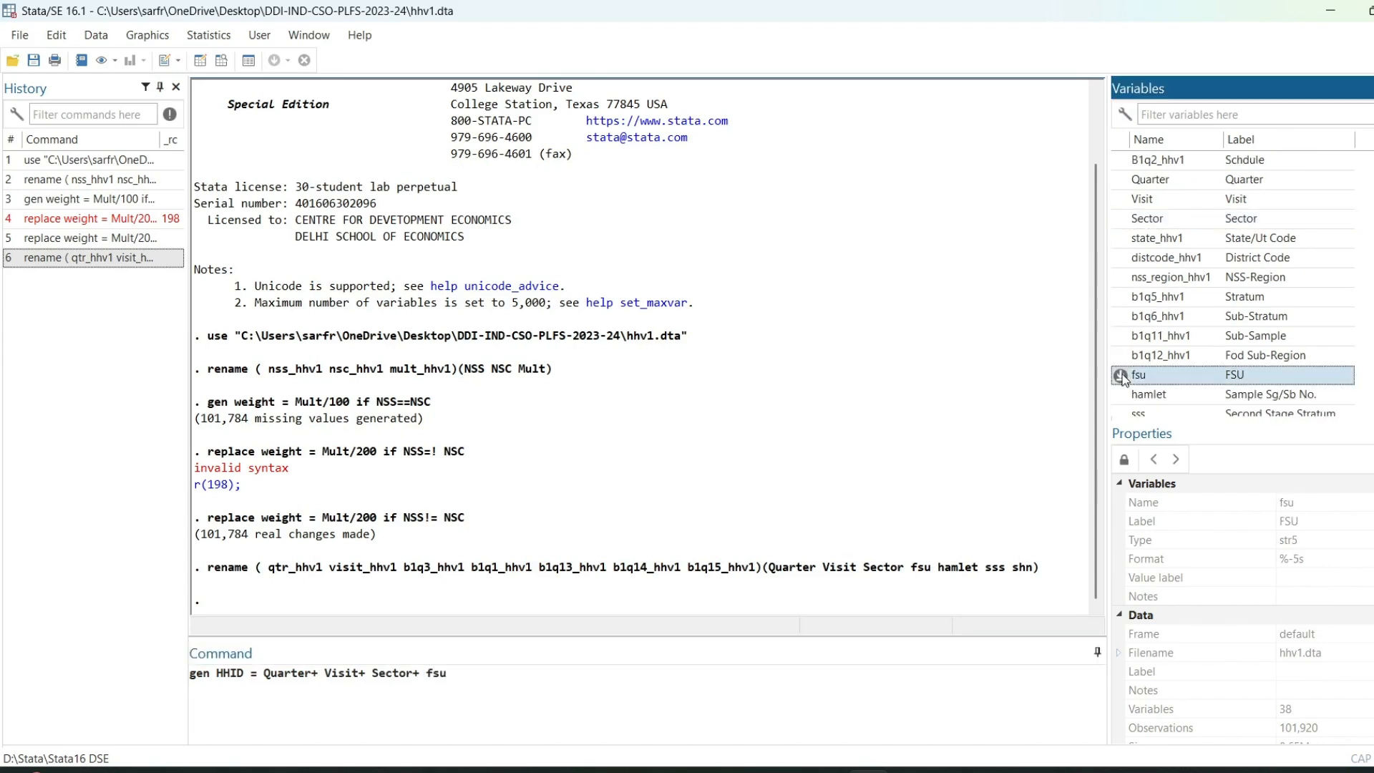
type("+")
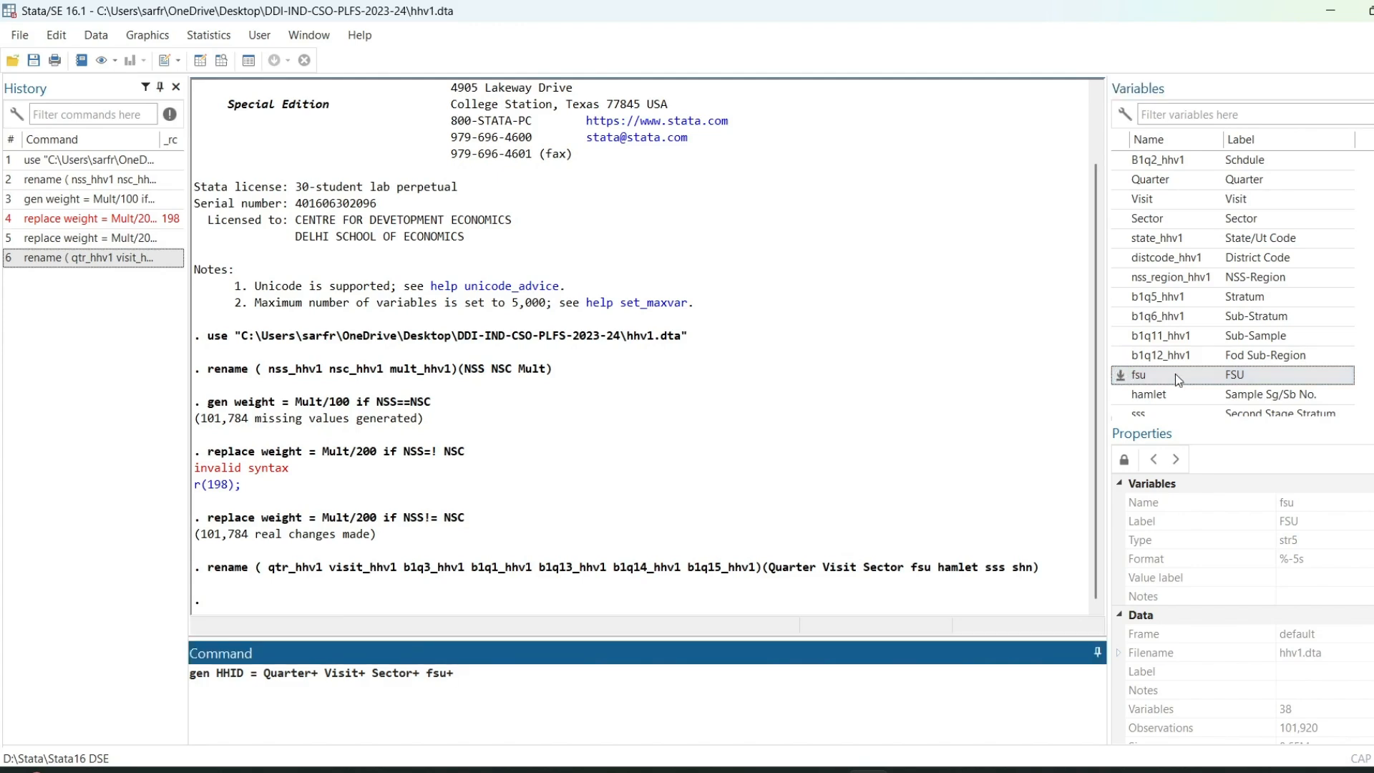
scroll(1175, 373, "down", 2)
double_click(1122, 356)
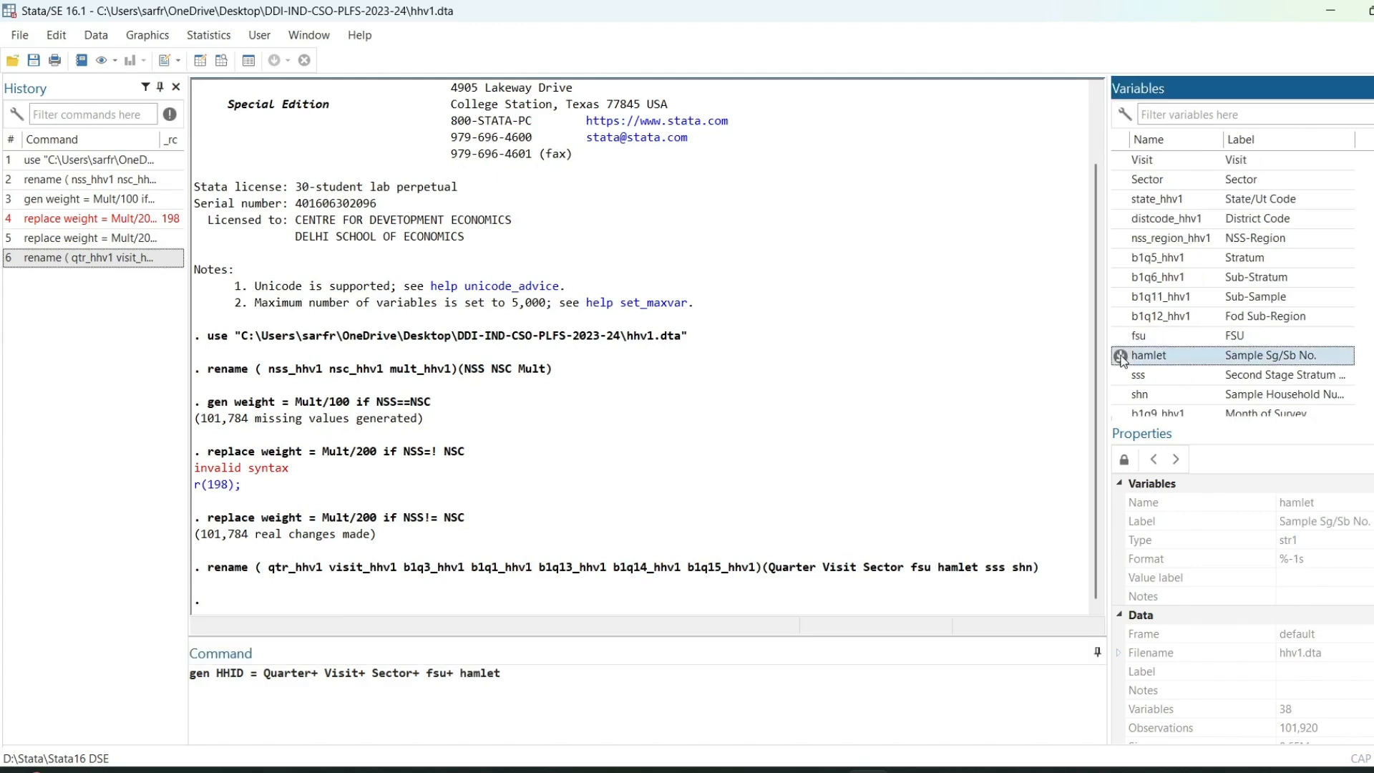
type("+")
scroll(1128, 358, "down", 1)
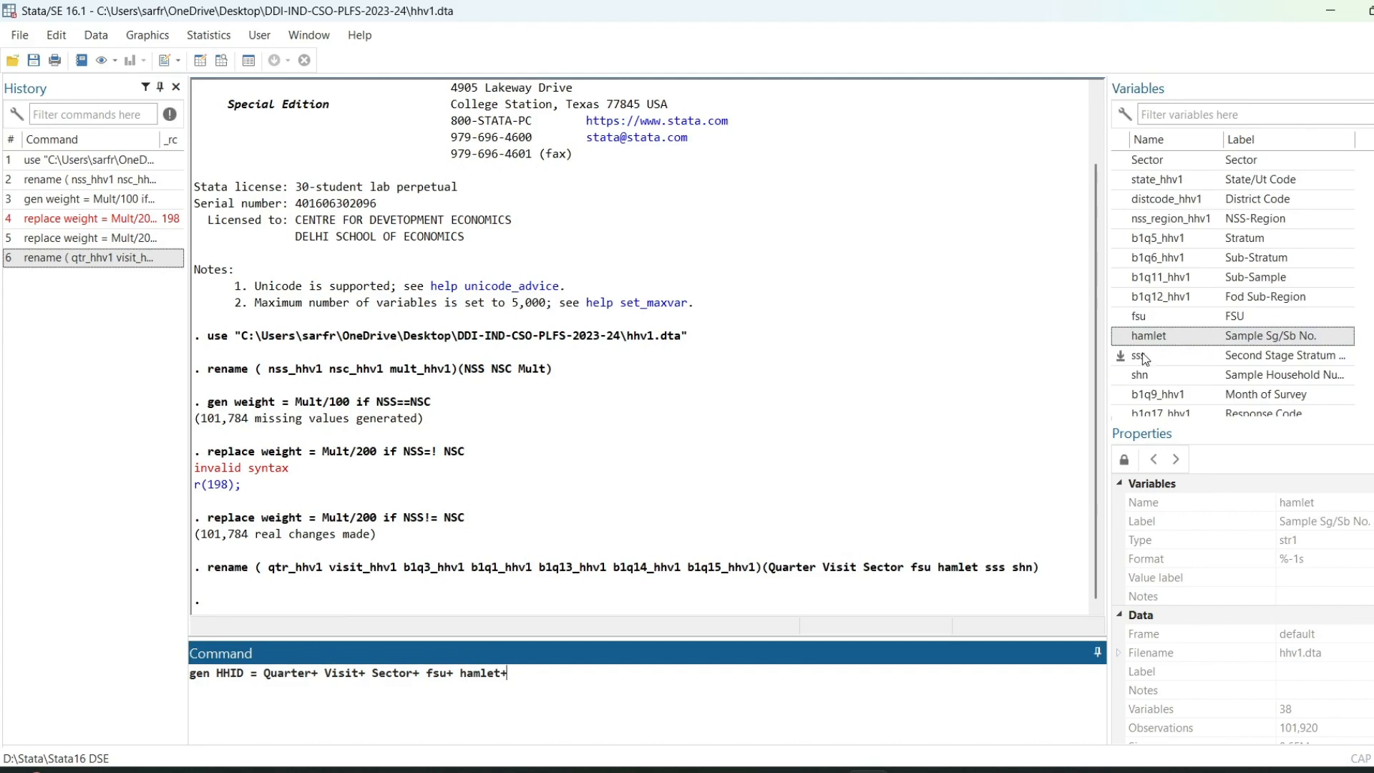
left_click(1121, 357)
type("+")
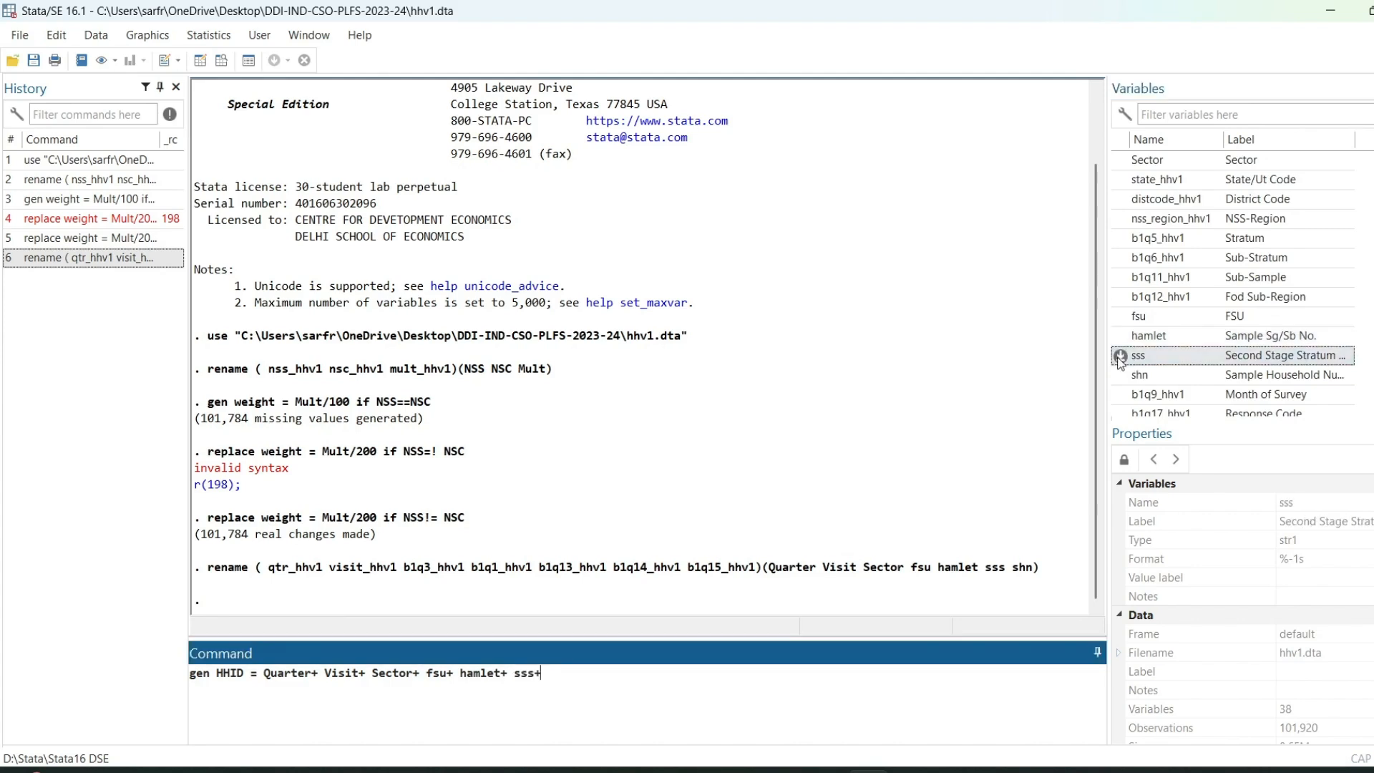
double_click(1122, 374)
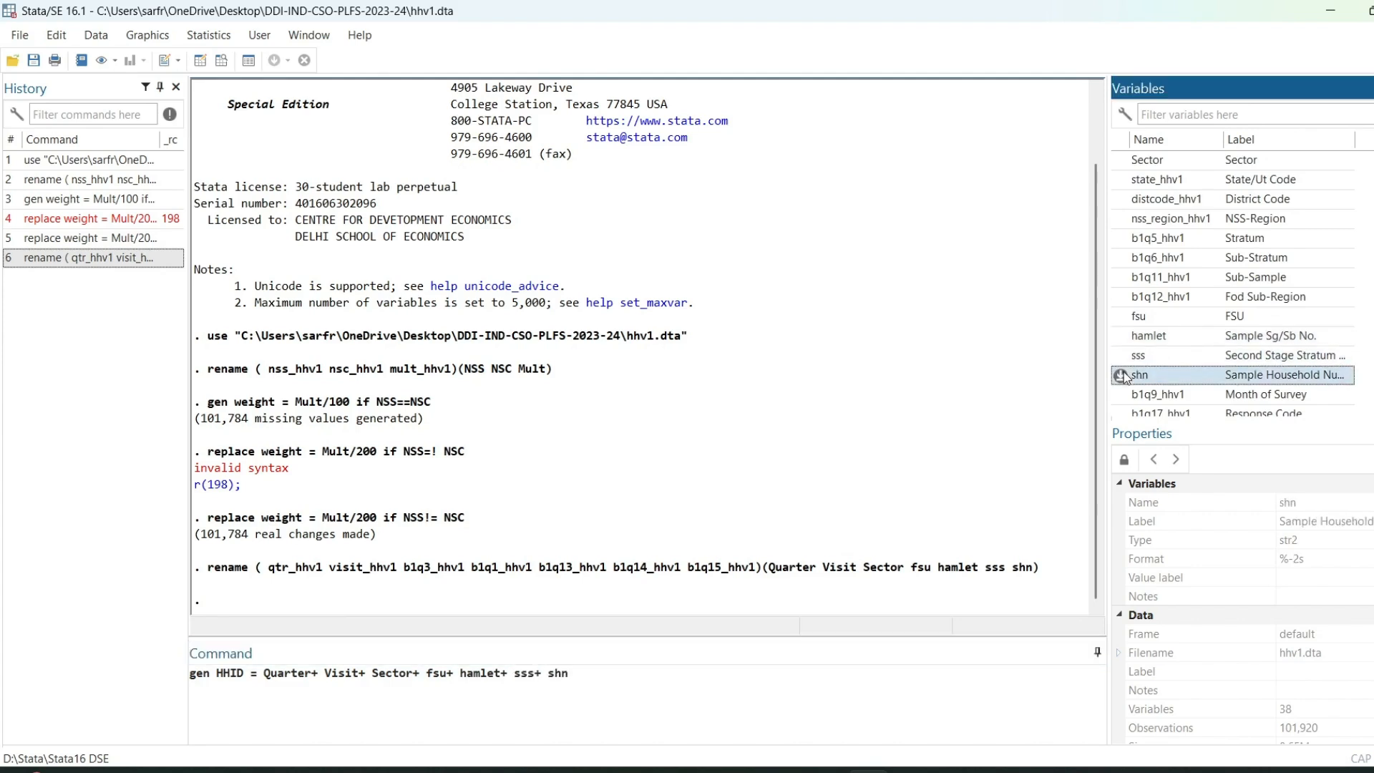
key("Return")
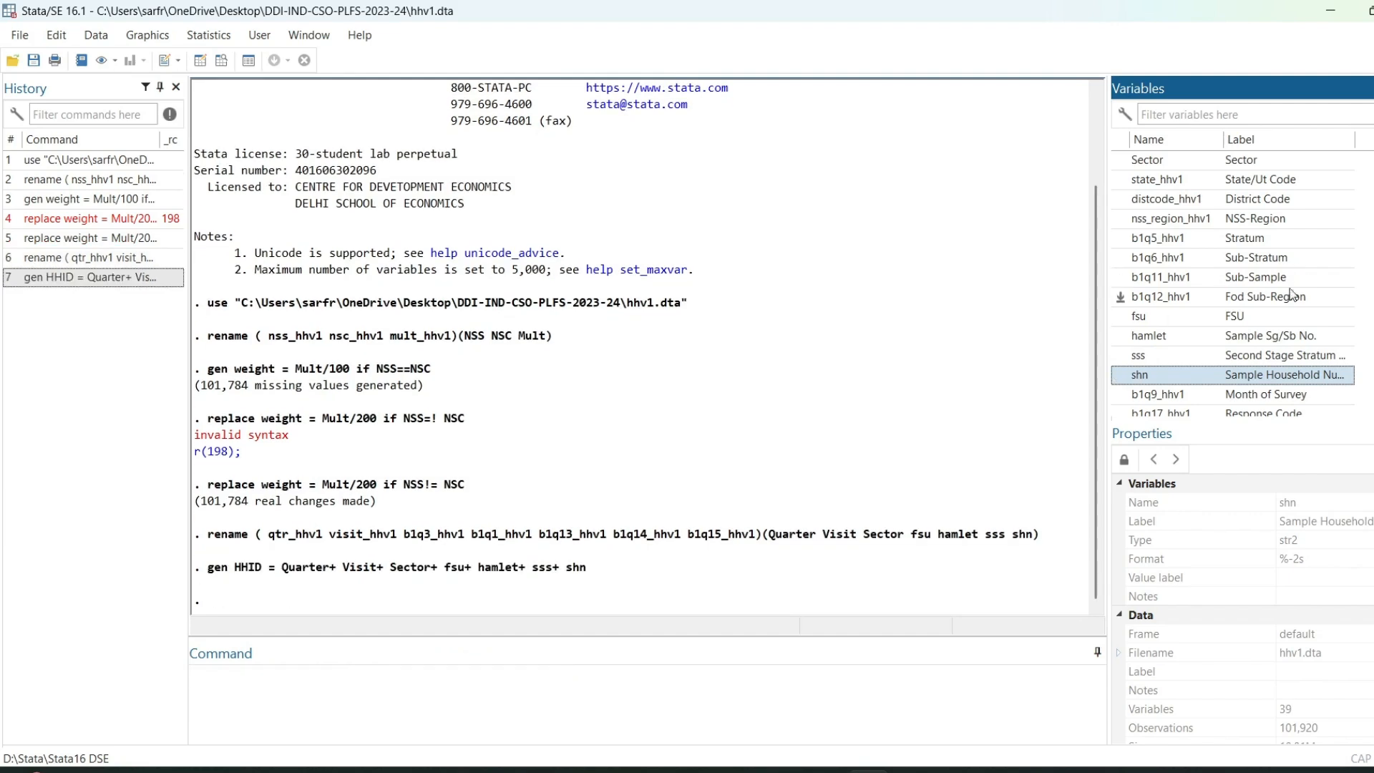
scroll(1277, 299, "down", 8)
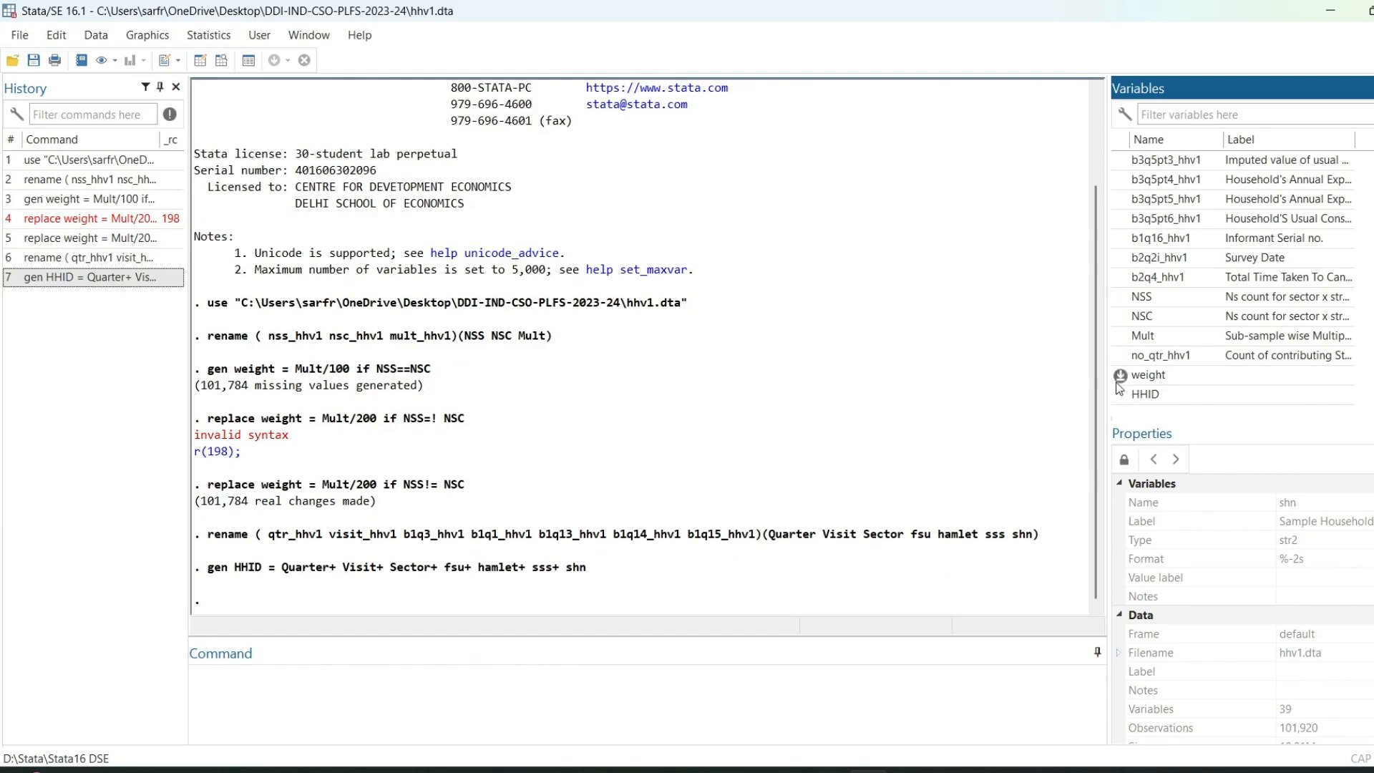
Save the dataset over the existing hhv1.dta file with "save, replace" and clear the data from memory.
left_click(466, 690)
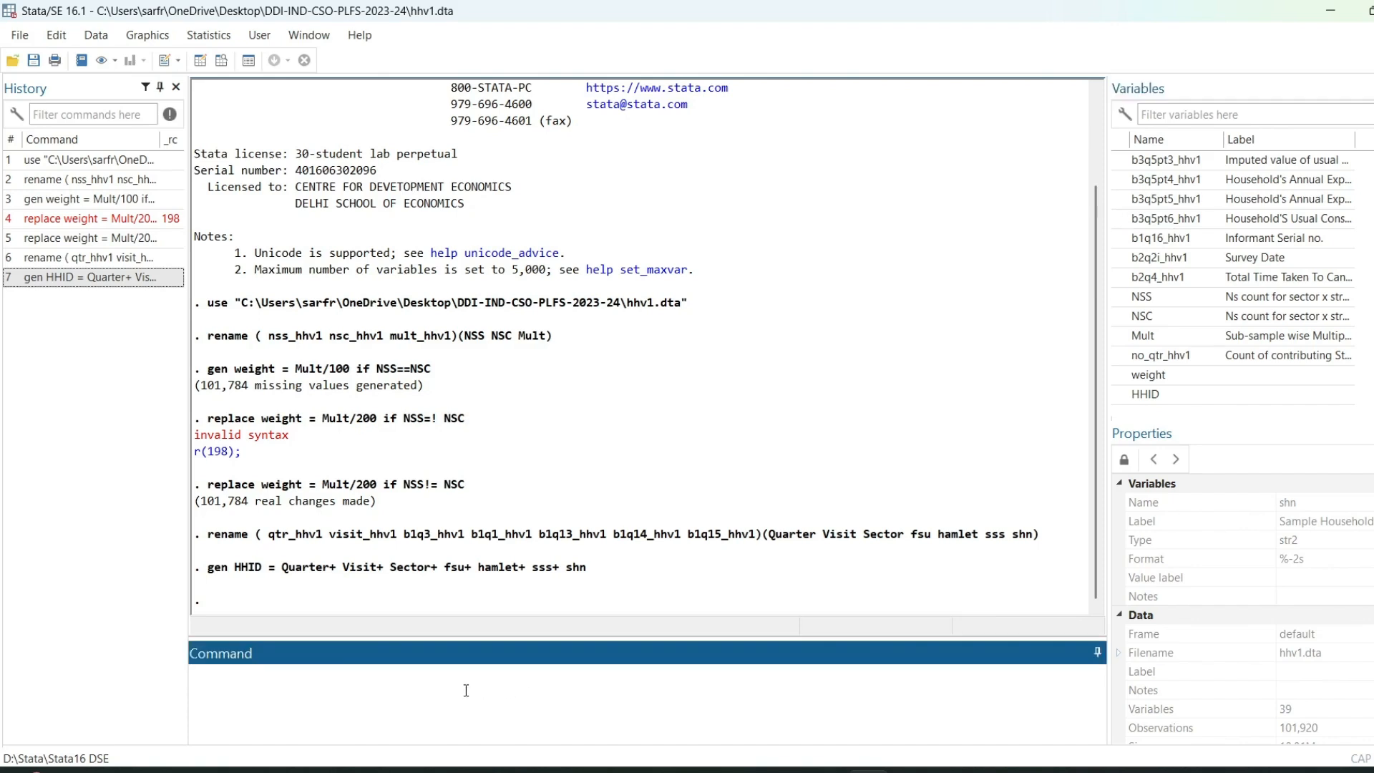
type("save, replace")
key("Return")
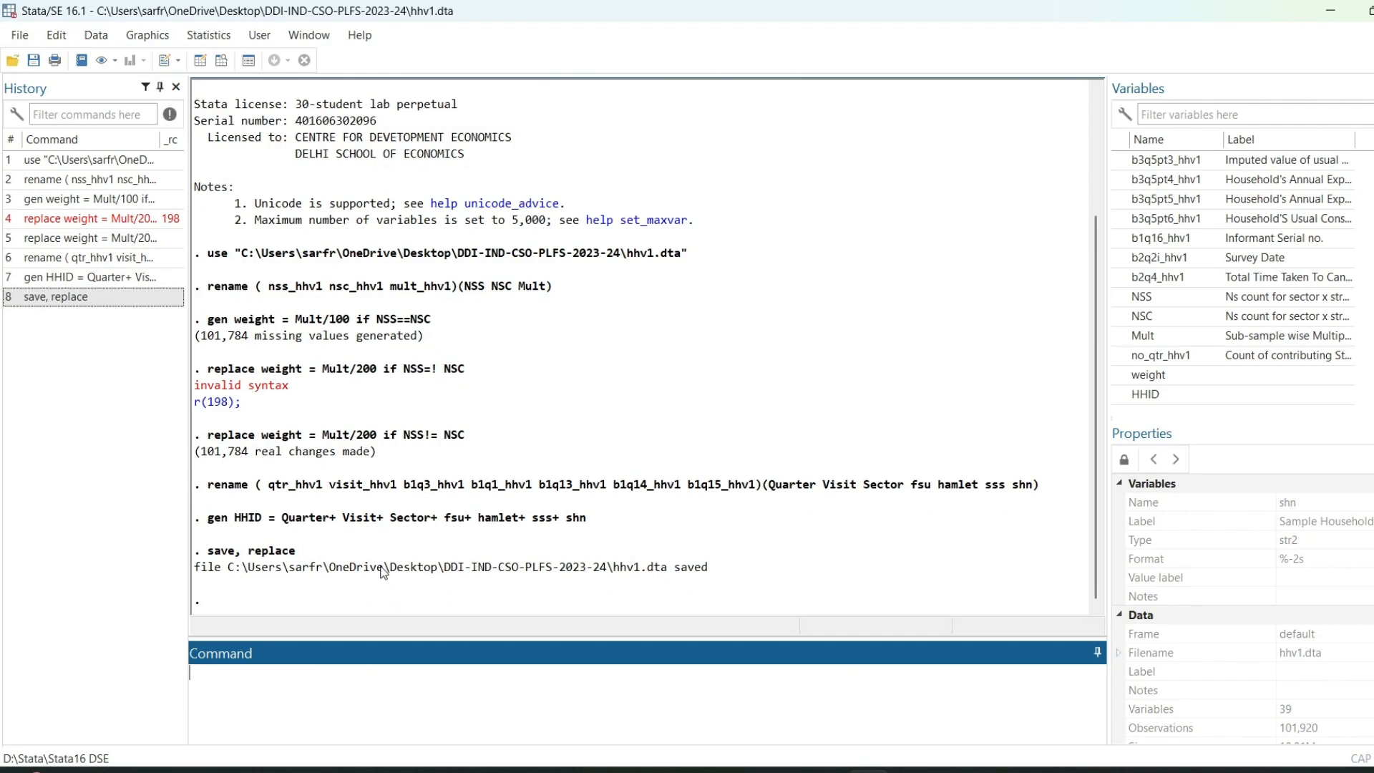
left_click(312, 700)
type("clear")
key("Return")
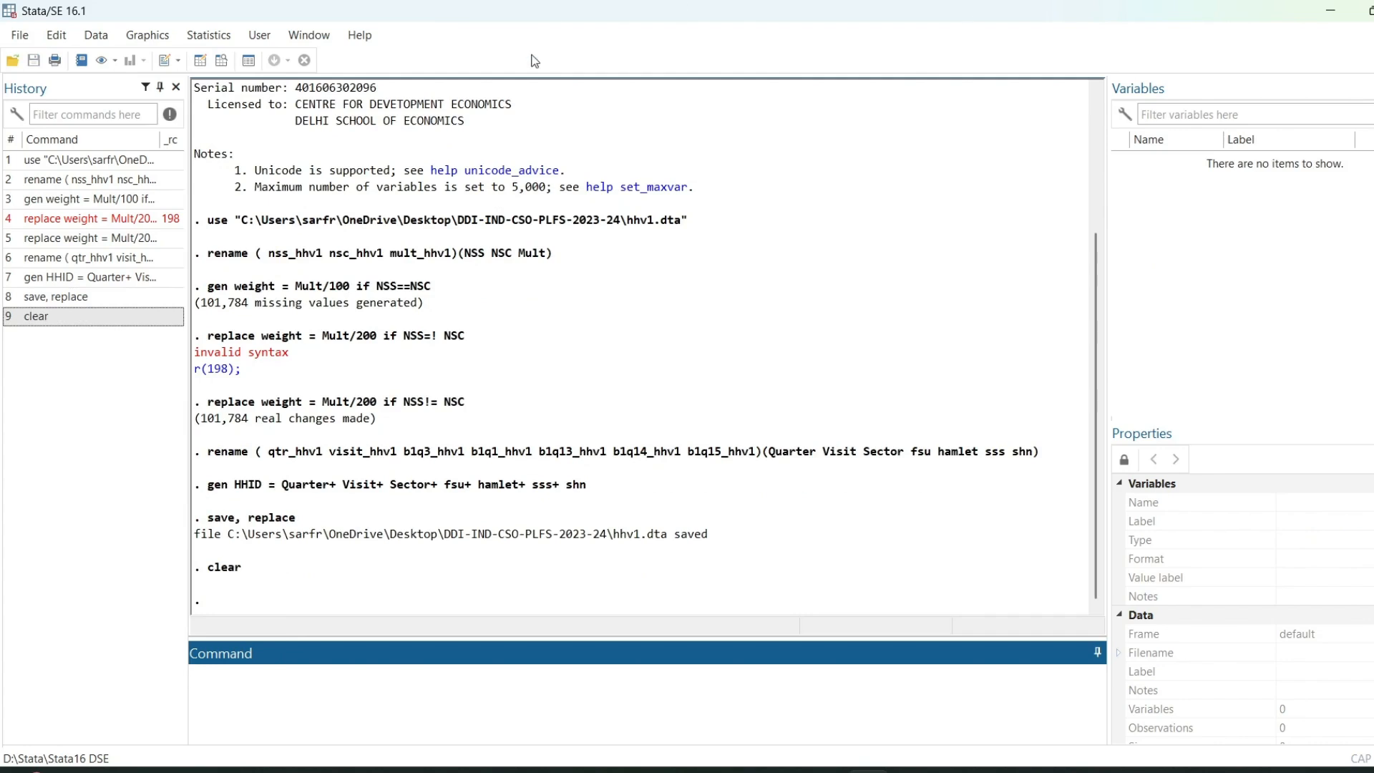
Open the household revisit dataset hhrv.dta from the DDI-IND-CSO-PLFS-2023-24 folder.
left_click(19, 35)
left_click(43, 59)
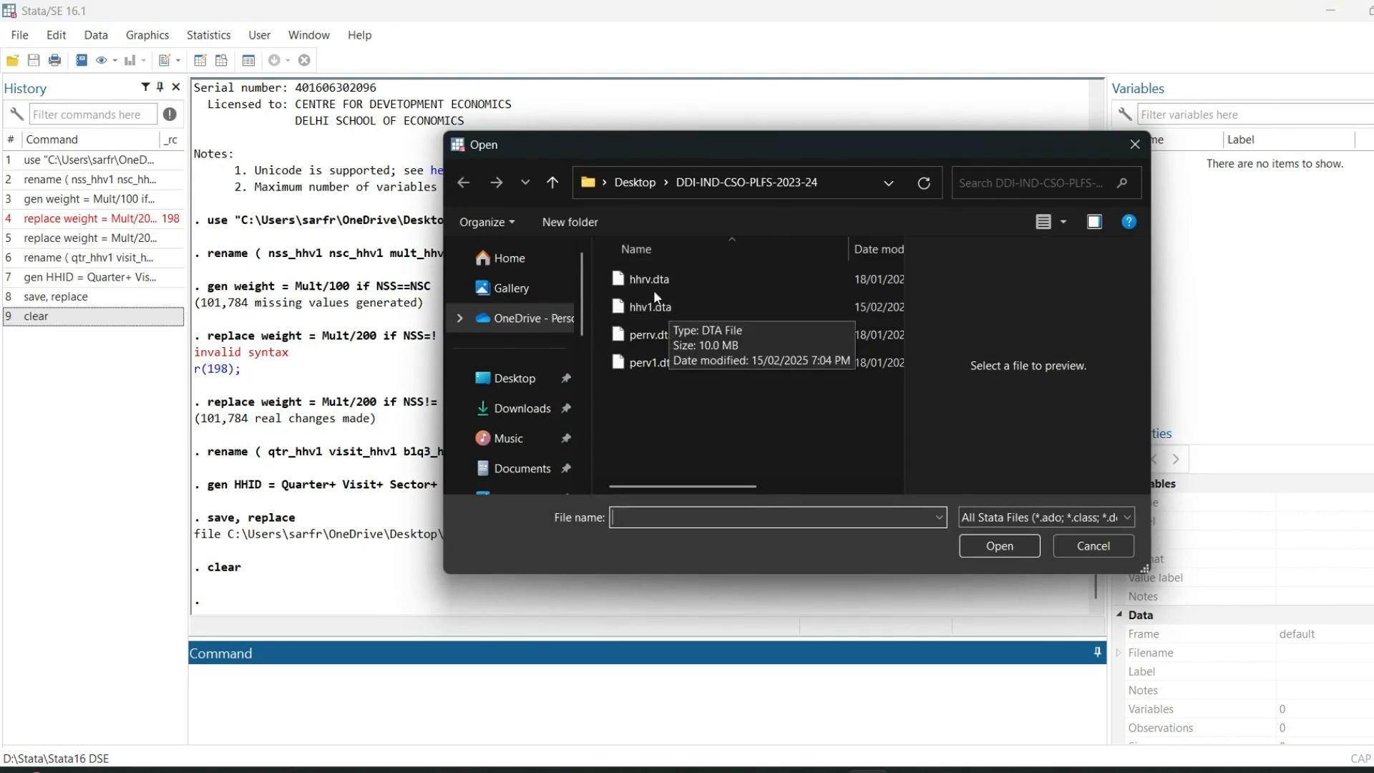
double_click(671, 276)
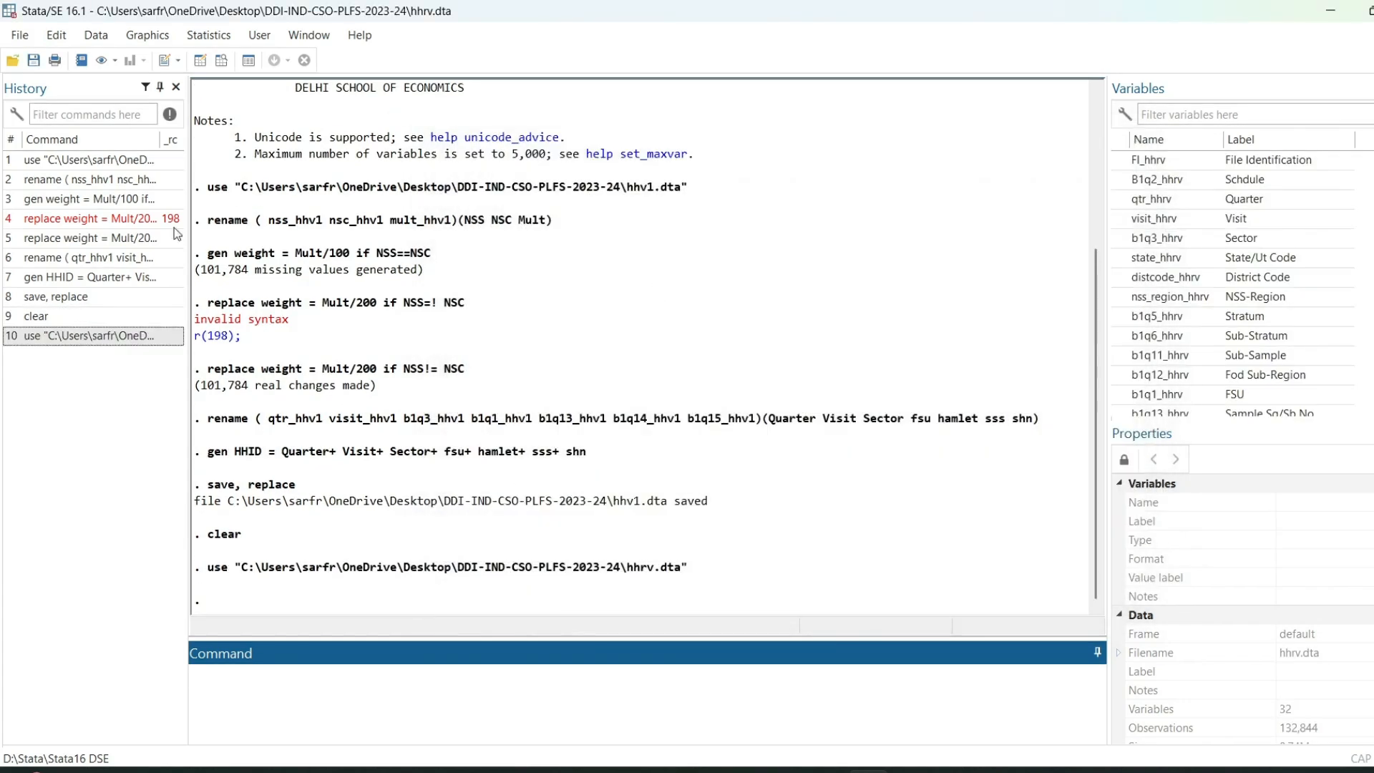
Reuse the first rename command to rename nss_hhrv, nsc_hhrv and mult_hhrv to NSS, NSC and Mult.
left_click(79, 187)
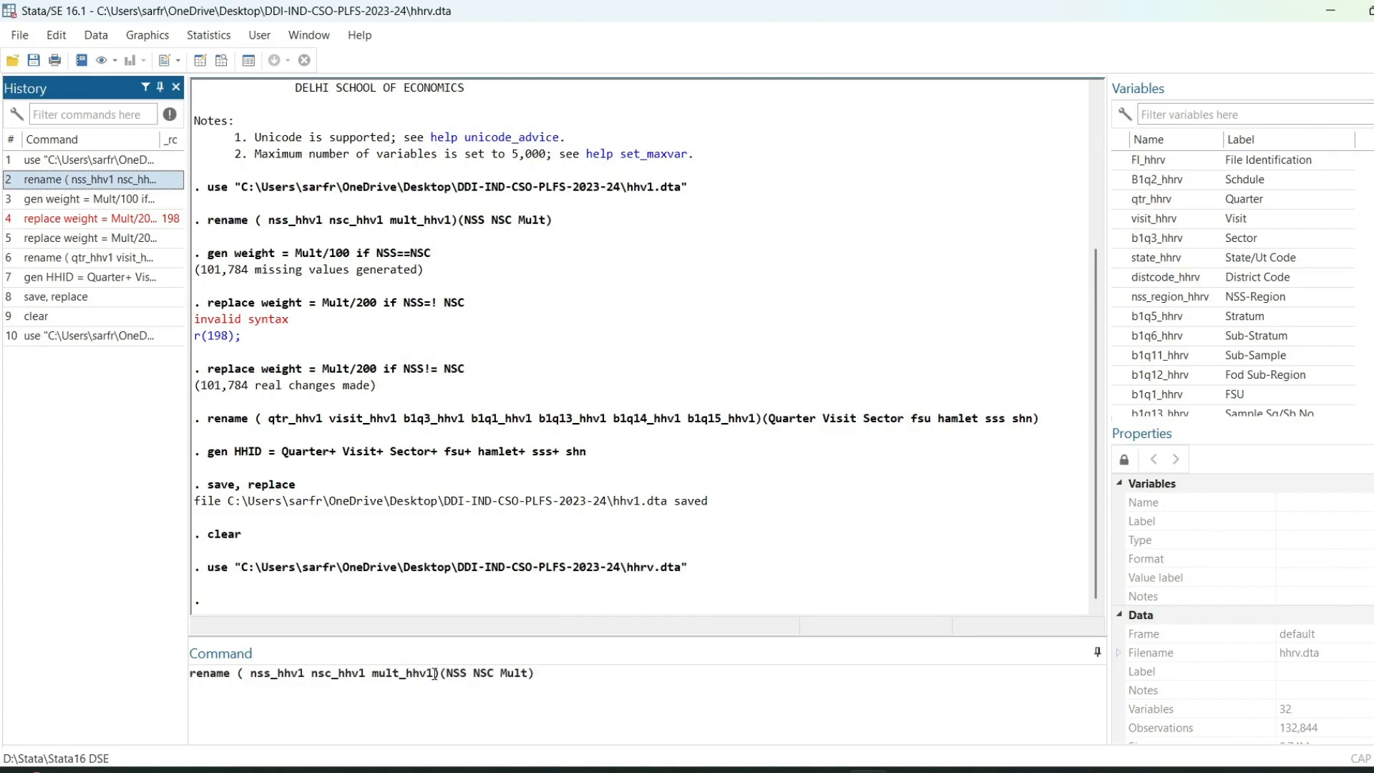
left_click_drag(435, 673, 249, 670)
key("BackSpace")
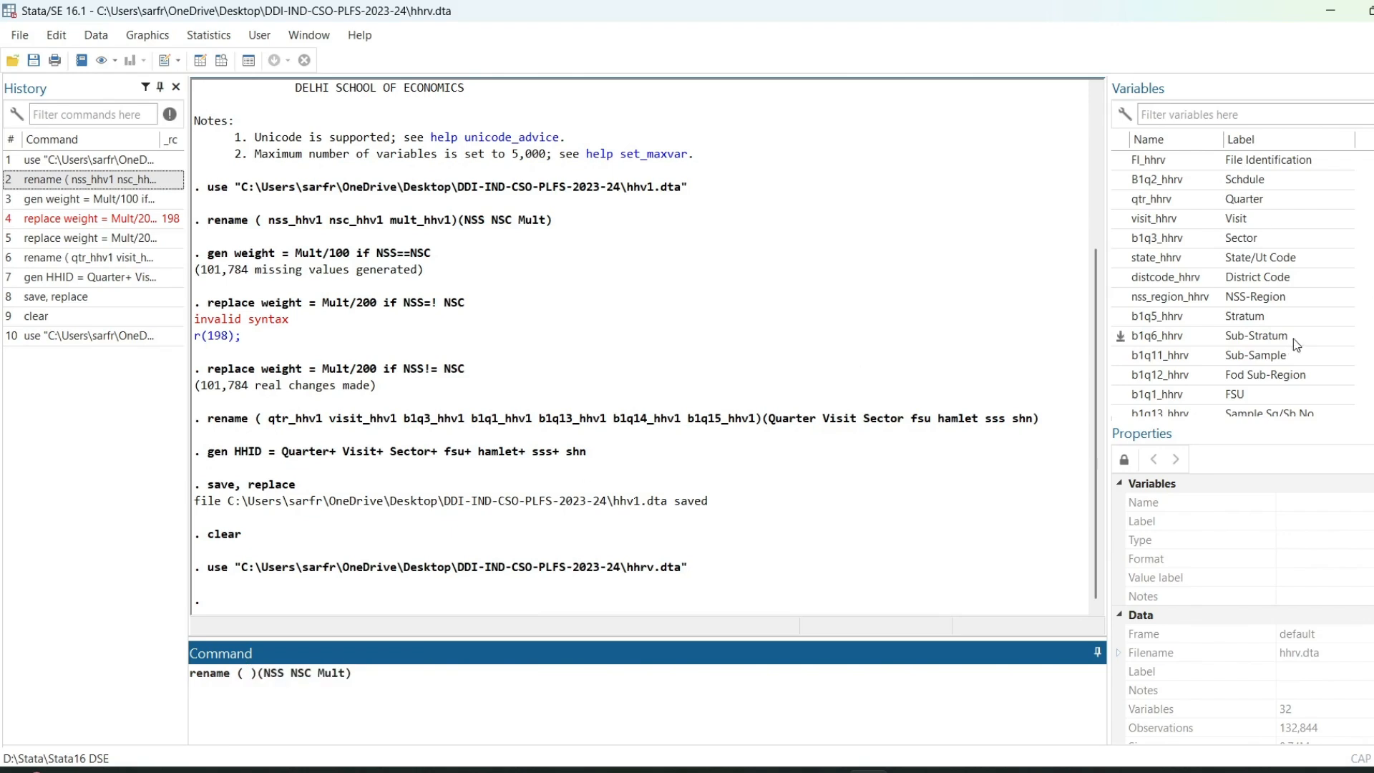
scroll(1291, 339, "down", 6)
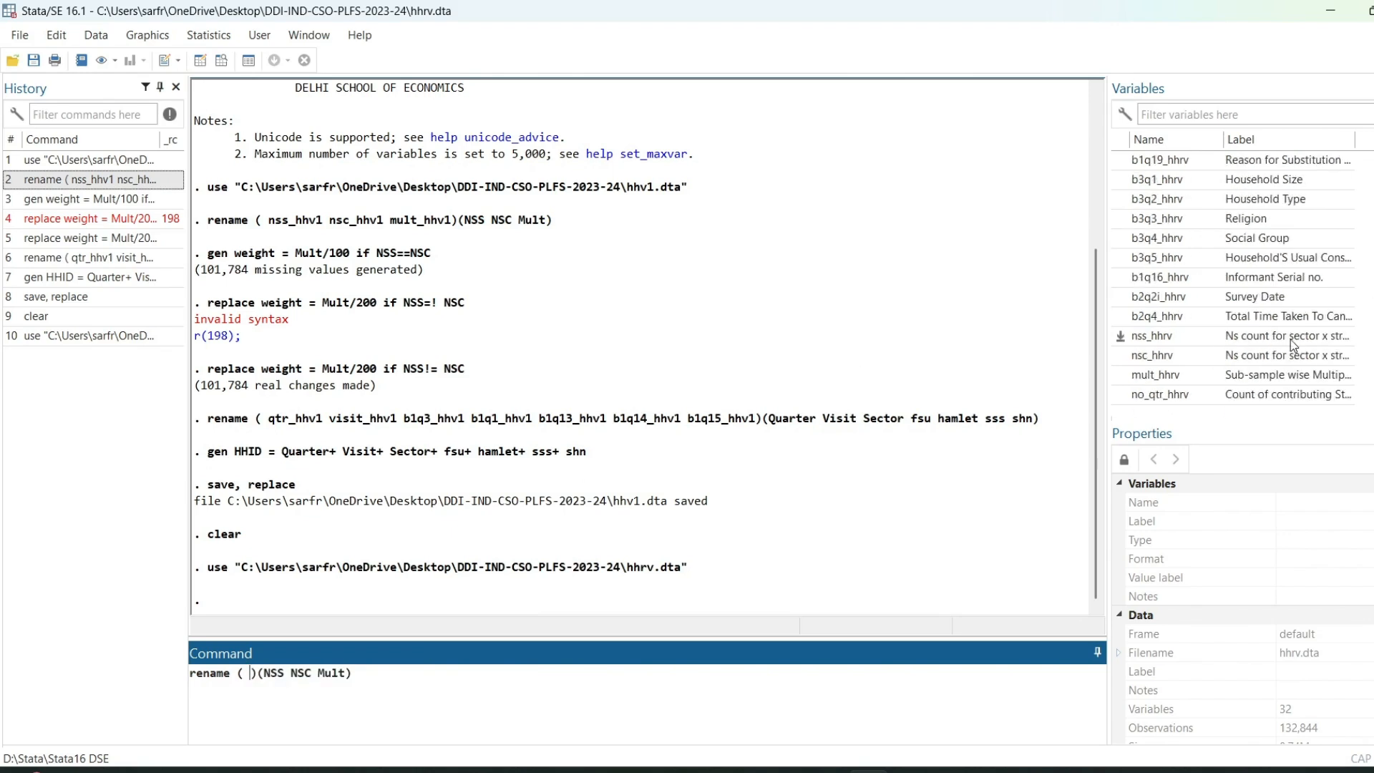
left_click(1121, 337)
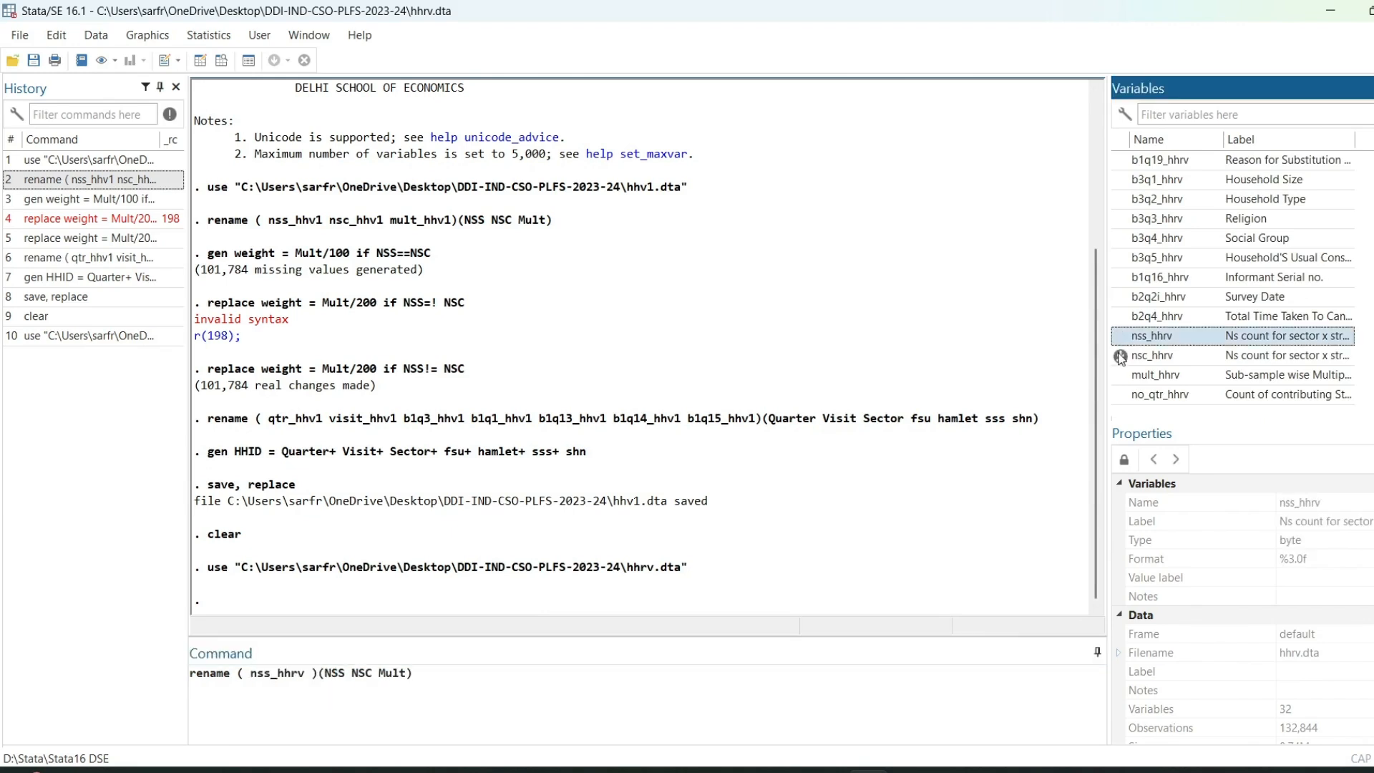
left_click(1121, 357)
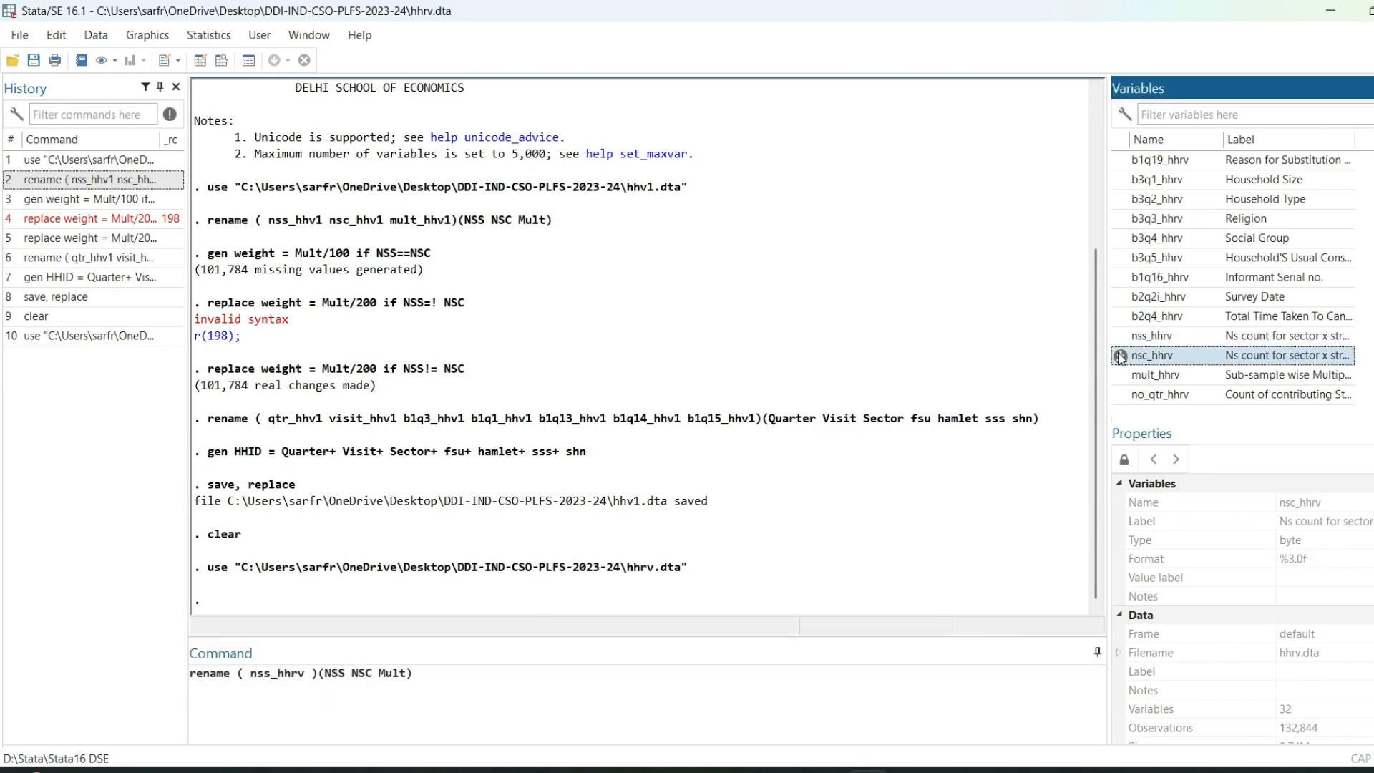
left_click(1121, 376)
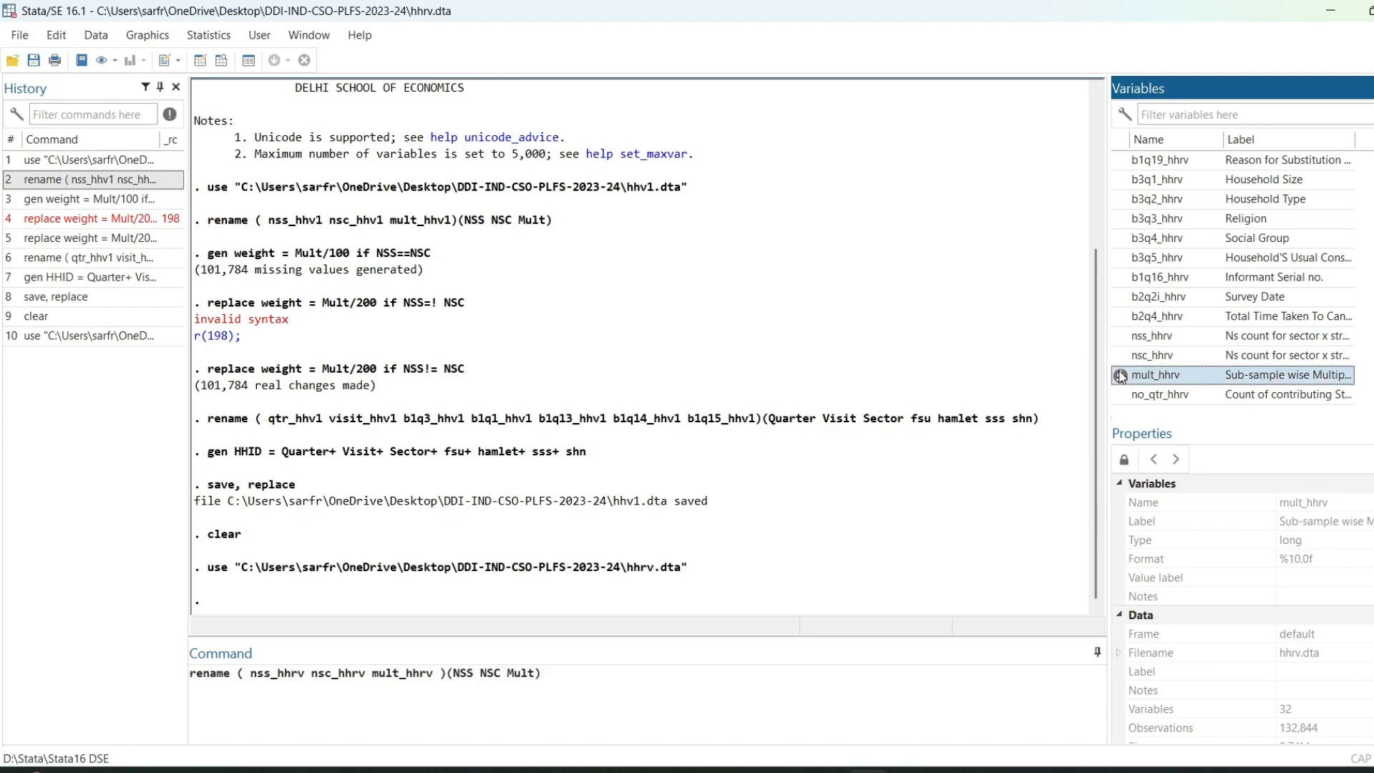
key("Return")
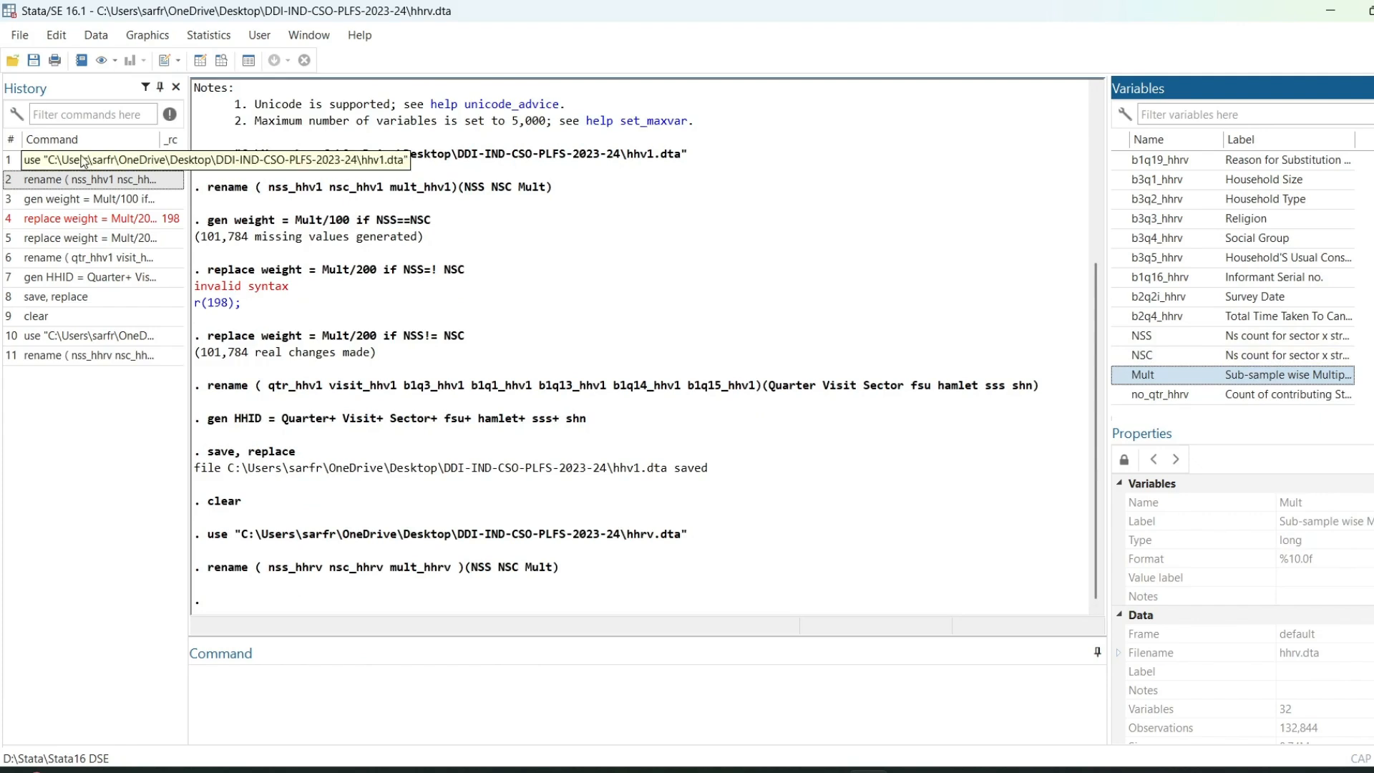
Rerun the earlier weight commands to generate weight as Mult/100 if NSS==NSC and replace it with Mult/200 if NSS!= NSC.
left_click(81, 200)
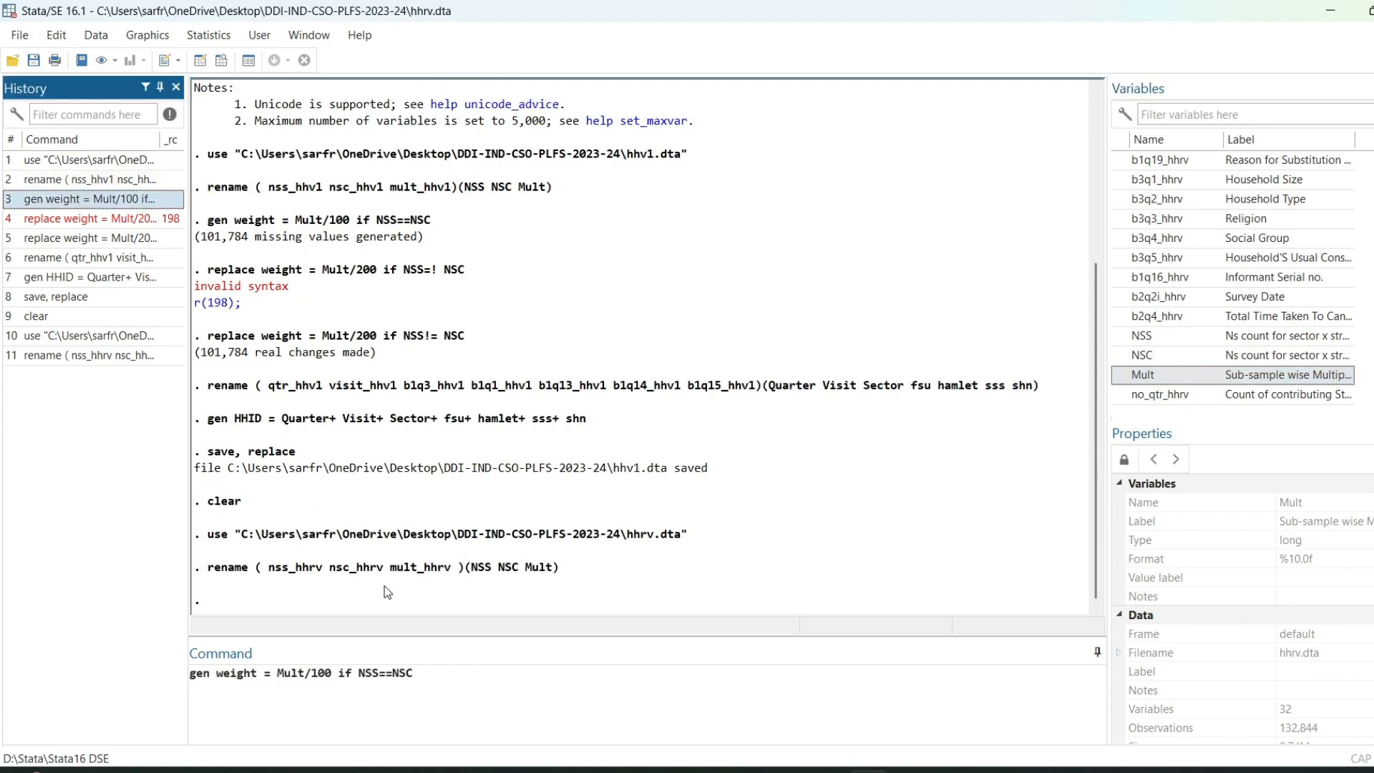
left_click(460, 677)
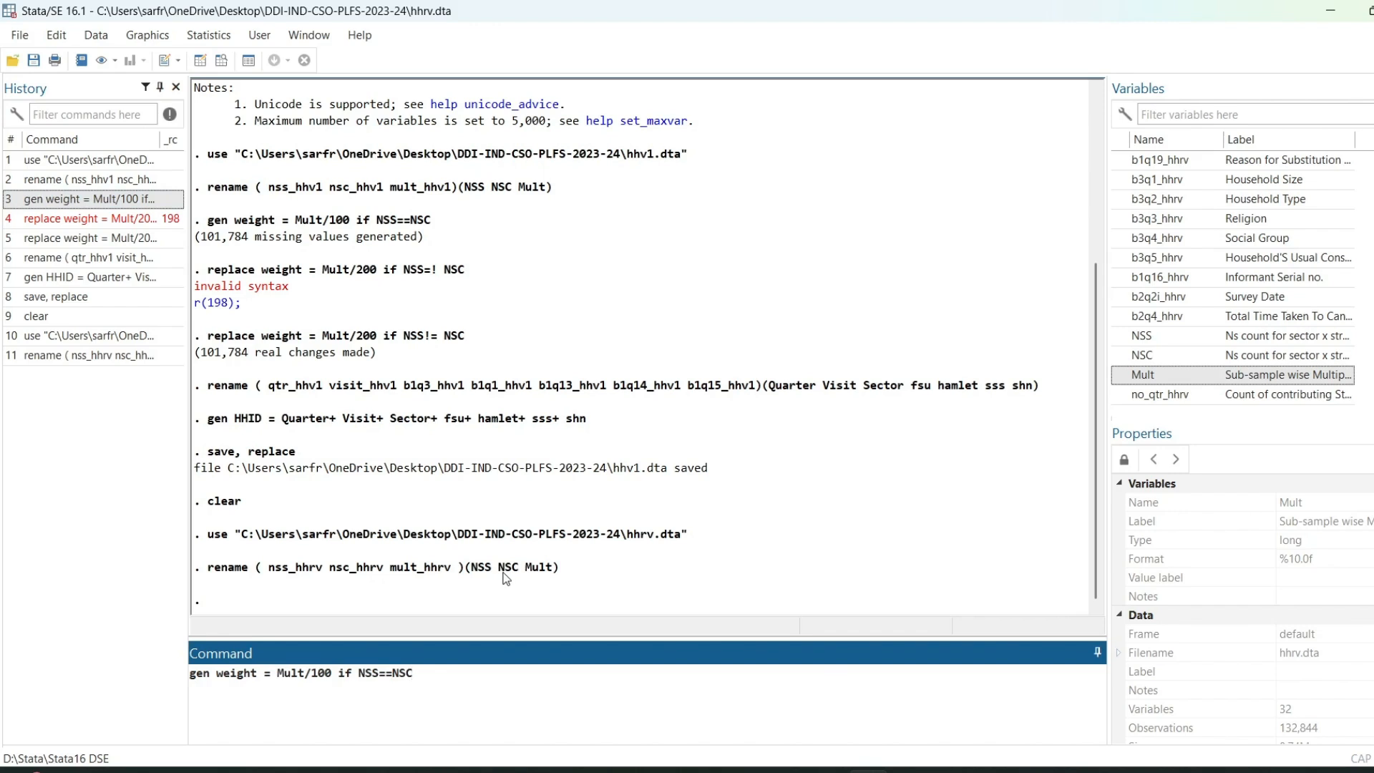
key("Return")
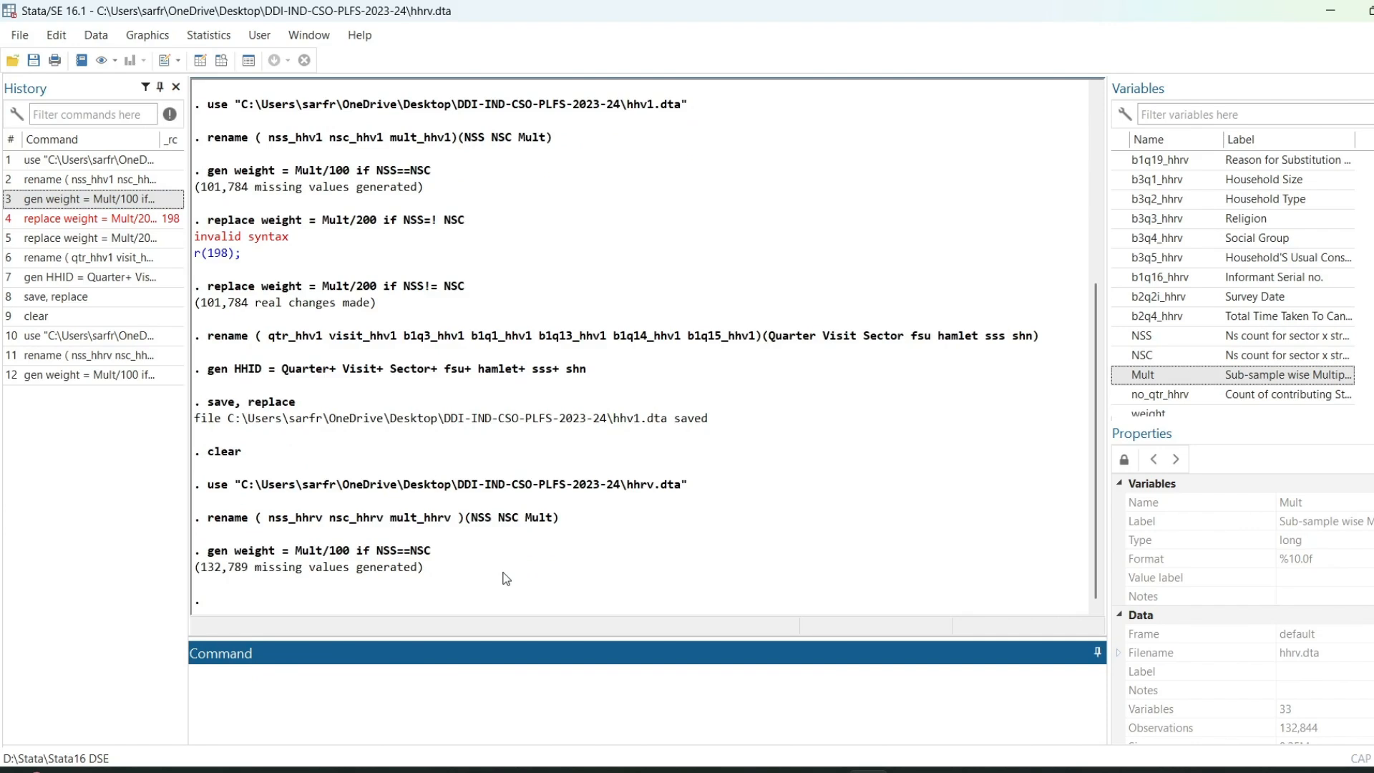
left_click(83, 243)
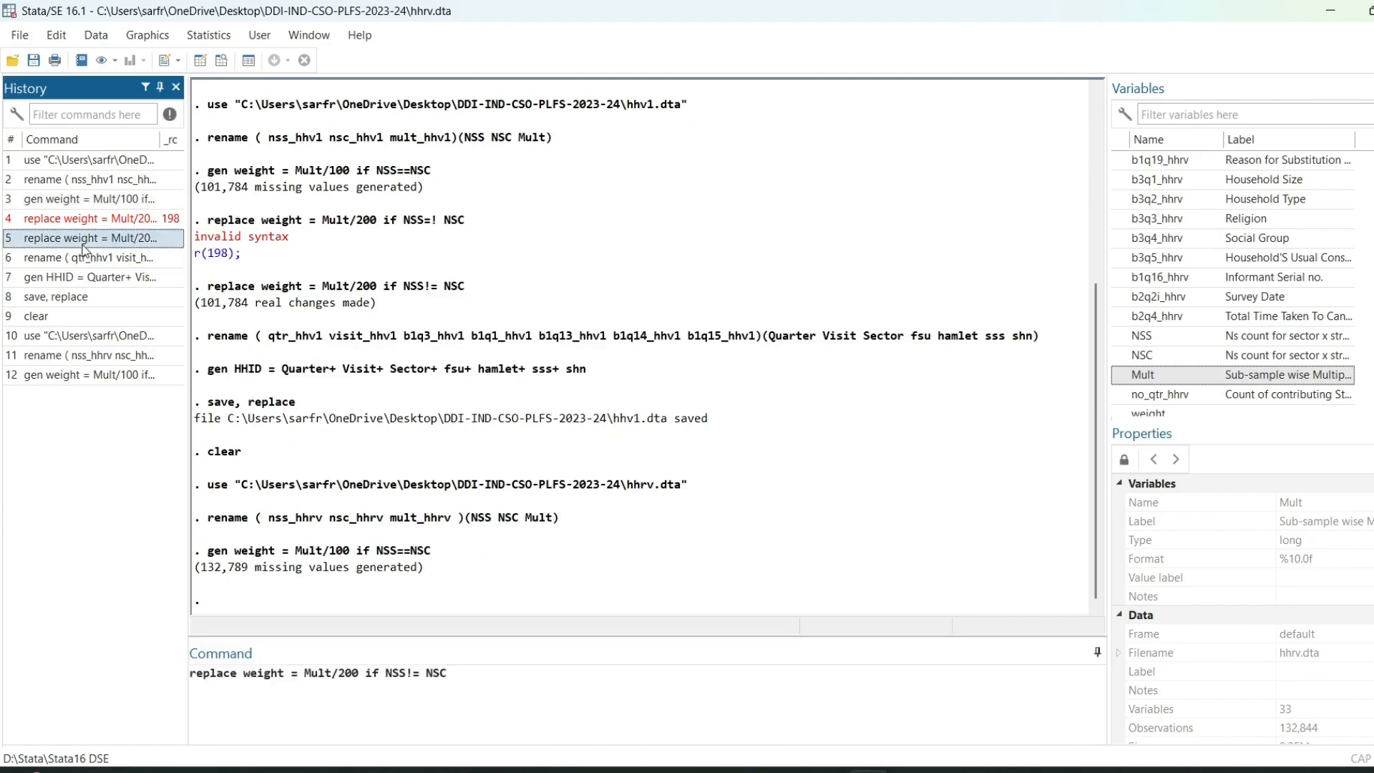
key("Return")
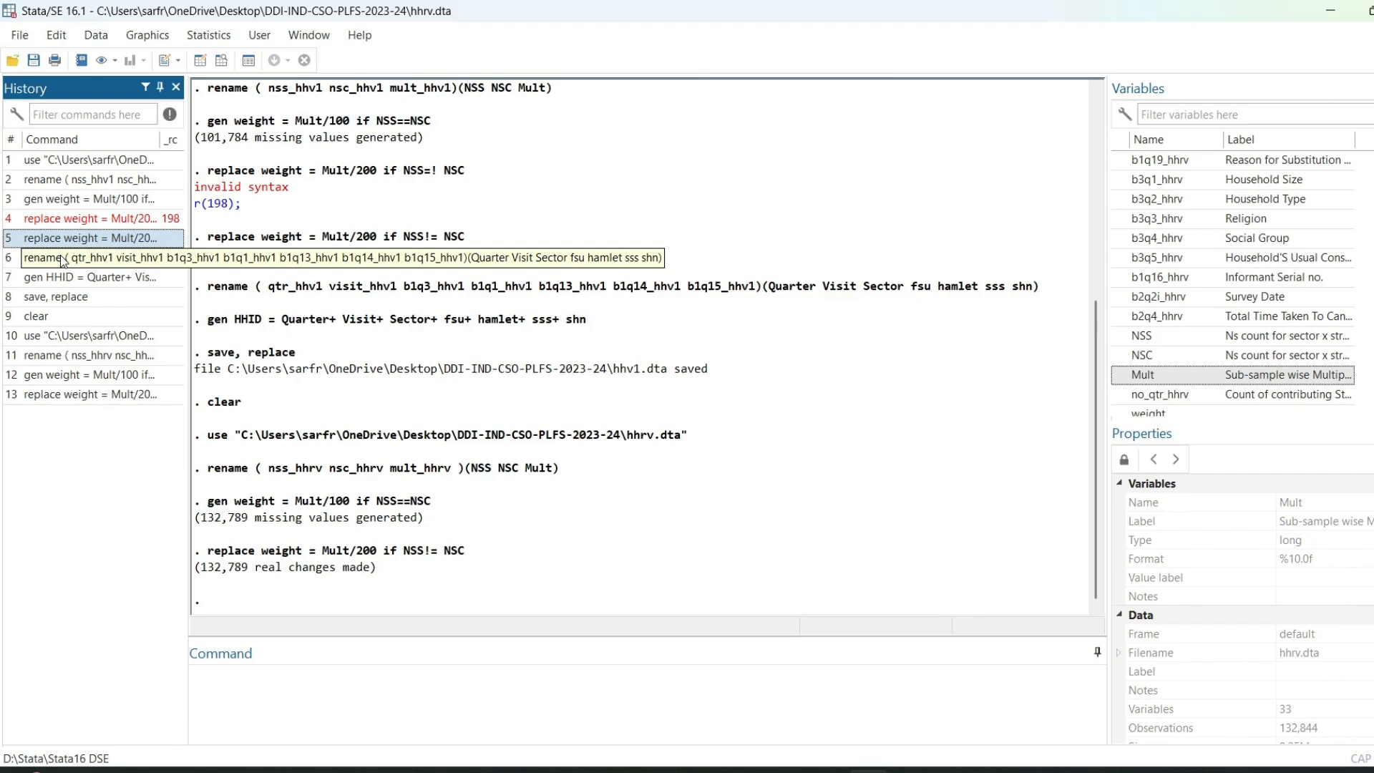
Reuse the earlier rename command to rename qtr_hhrv, visit_hhrv, b1q3_hhrv, b1q1_hhrv, b1q13_hhrv, b1q14_hhrv and b1q15_hhrv to Quarter, Visit, Sector, fsu, hamlet, sss and shn.
left_click(60, 255)
left_click_drag(737, 675, 252, 672)
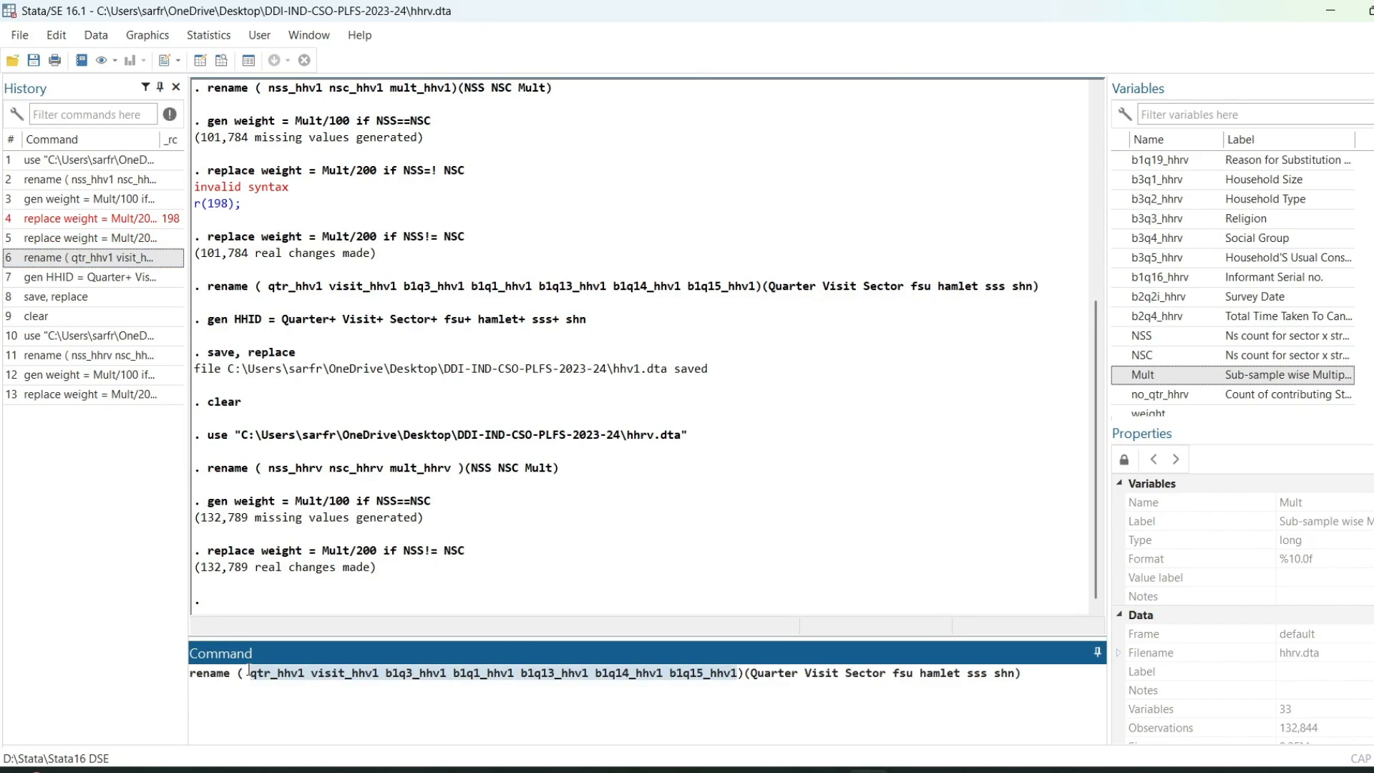
key("BackSpace")
scroll(1261, 232, "up", 6)
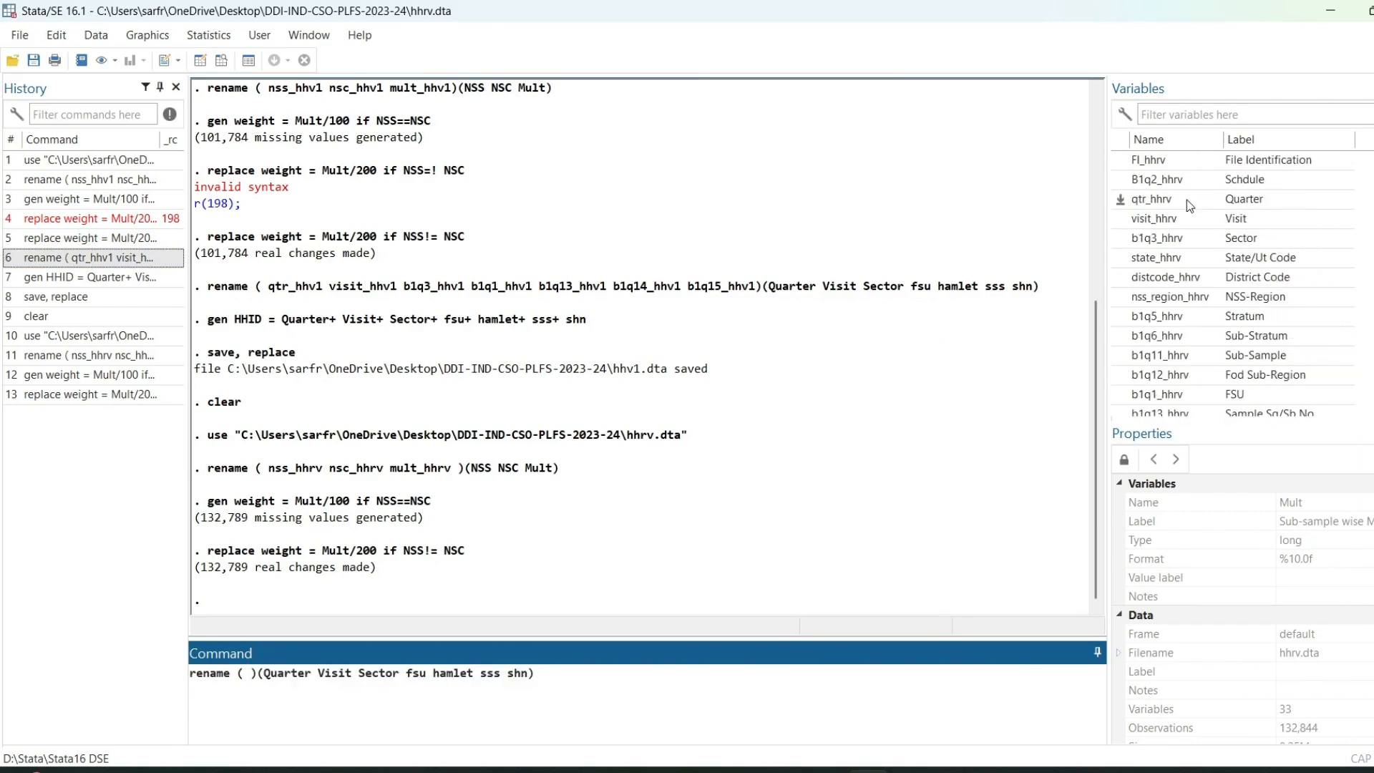
left_click(1121, 200)
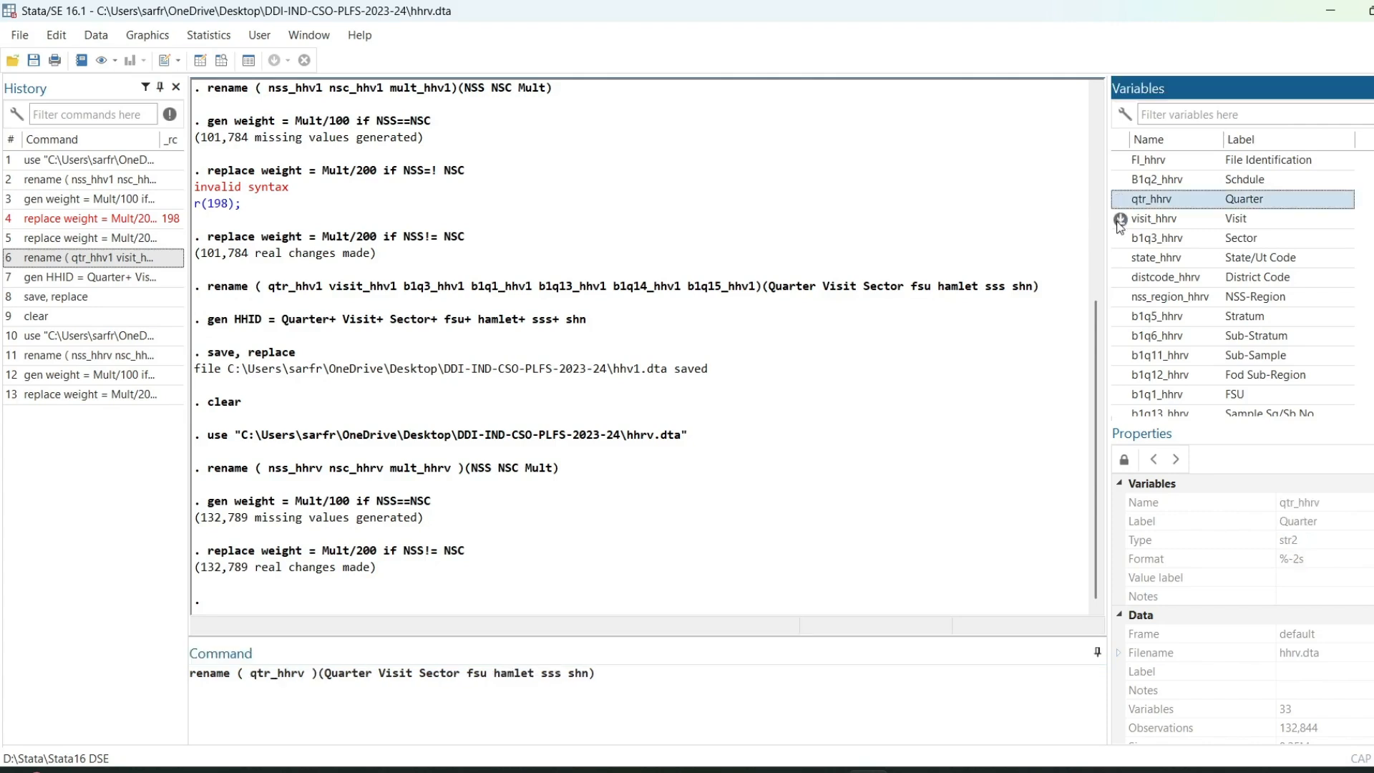
left_click(1120, 219)
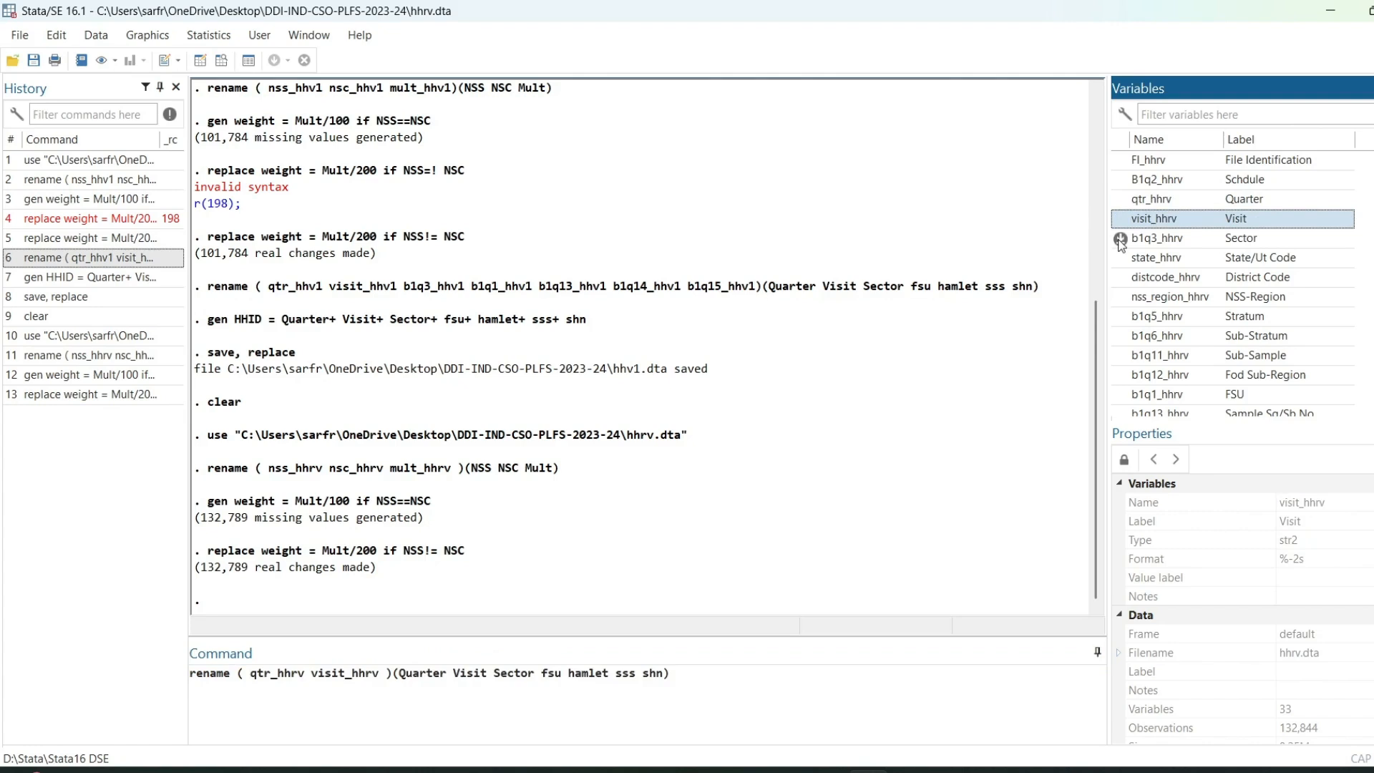
left_click(1120, 239)
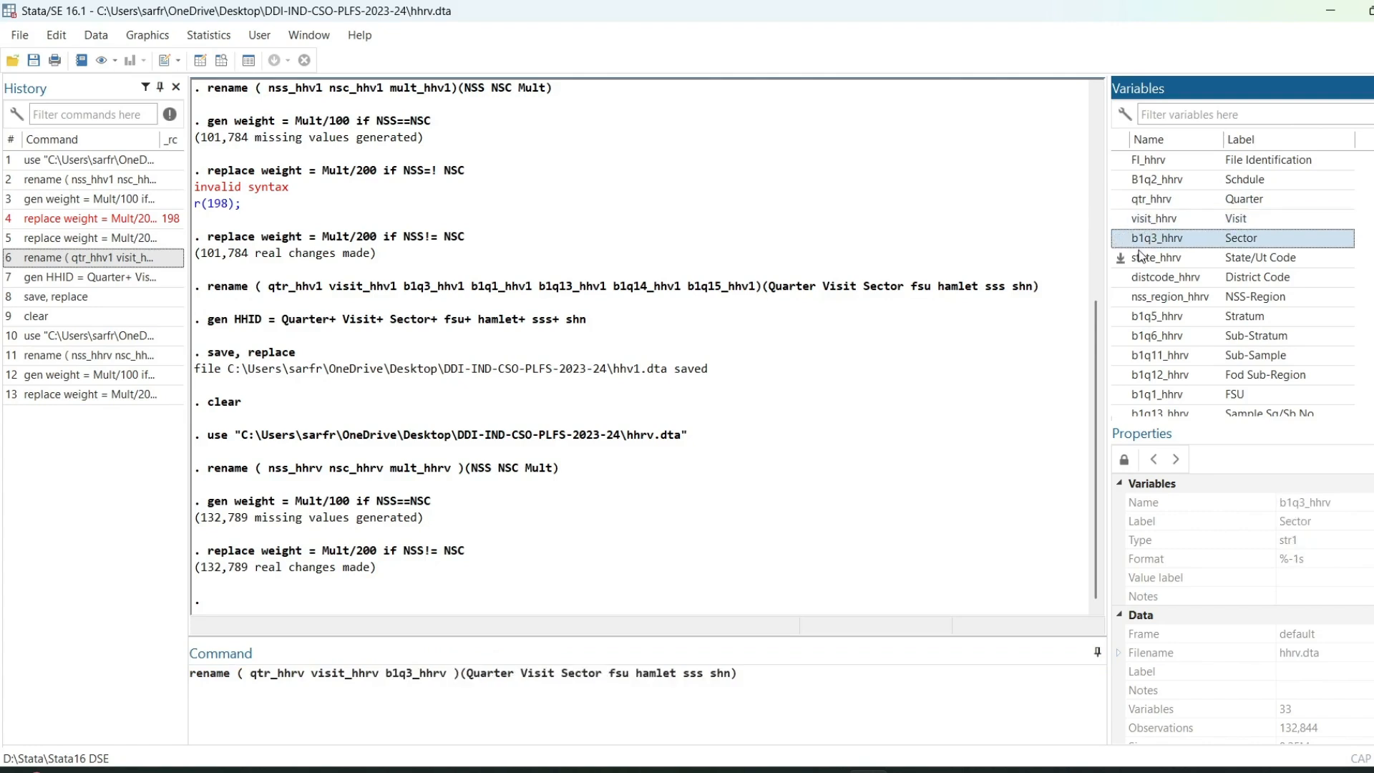
scroll(1171, 262, "down", 2)
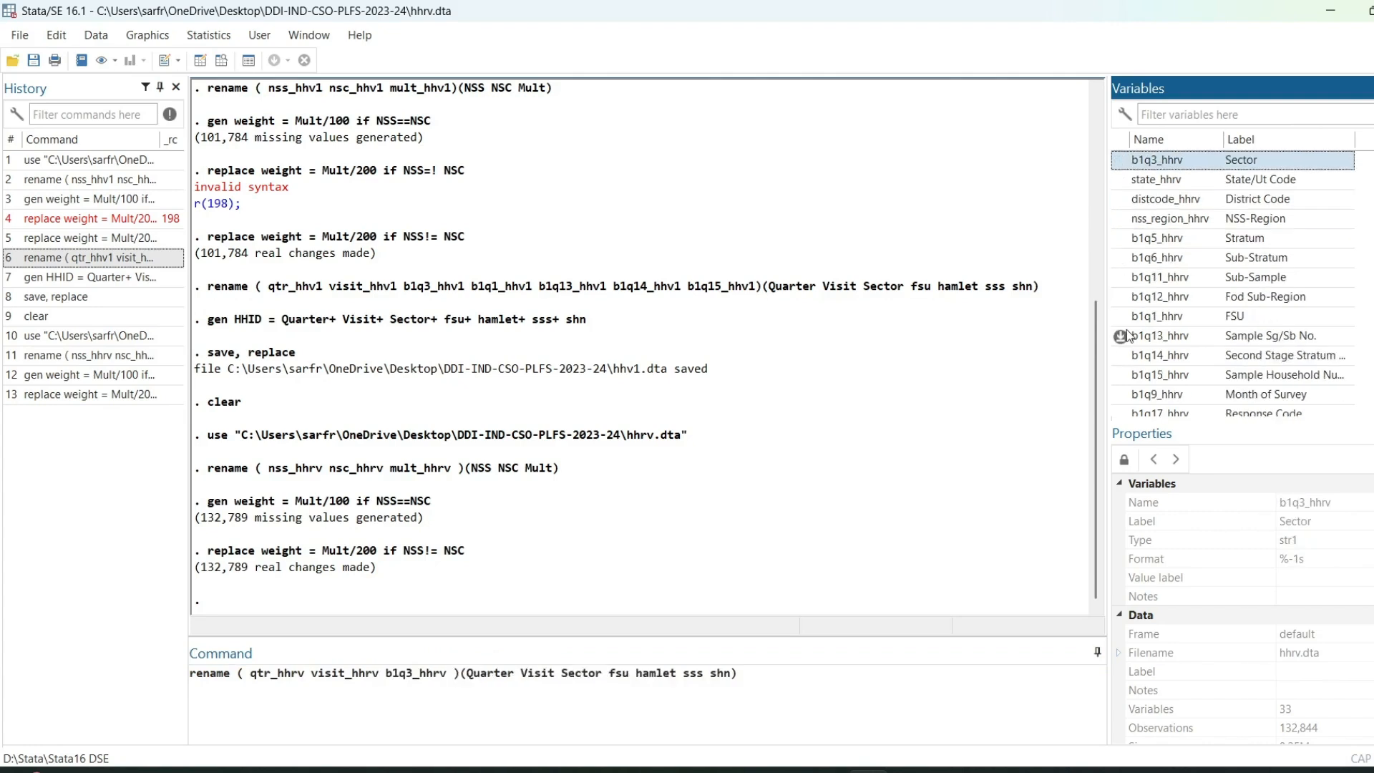
left_click(1121, 316)
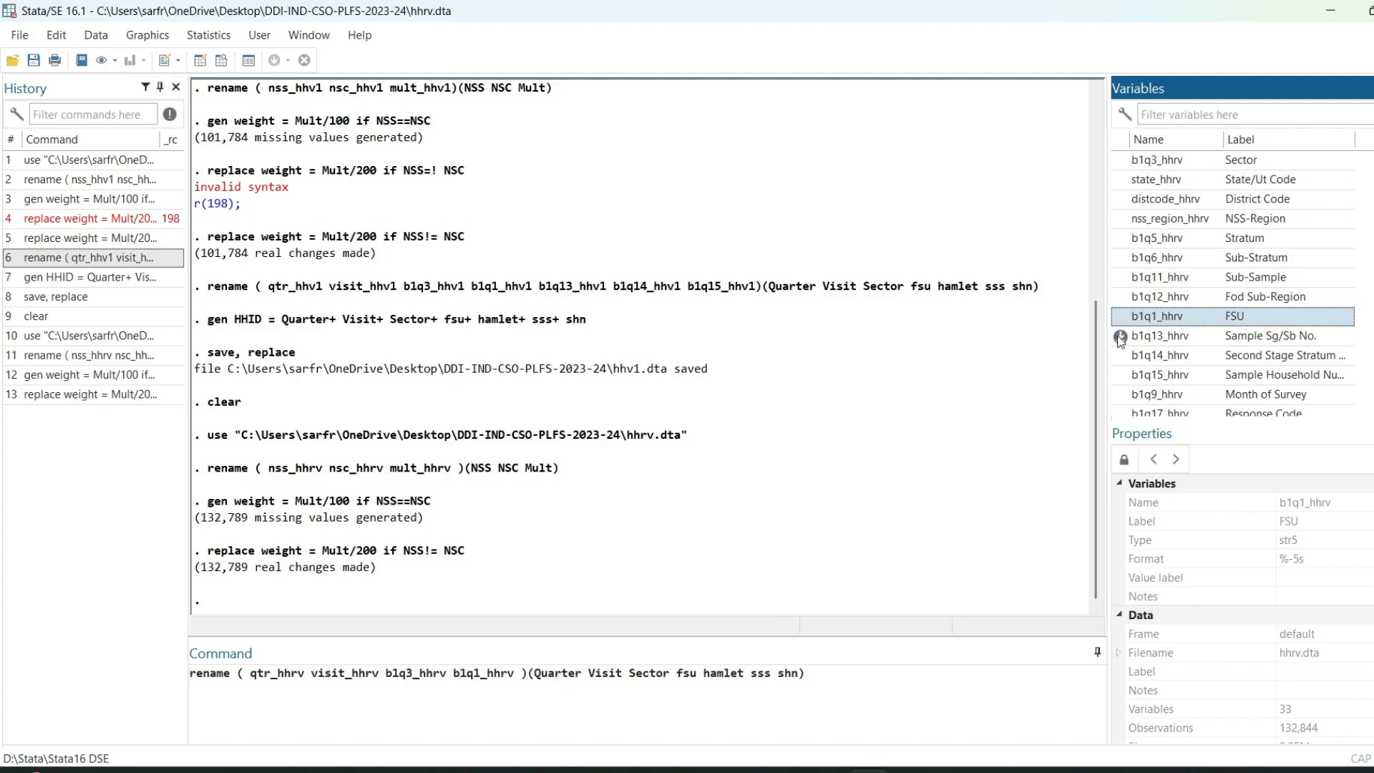
left_click(1121, 336)
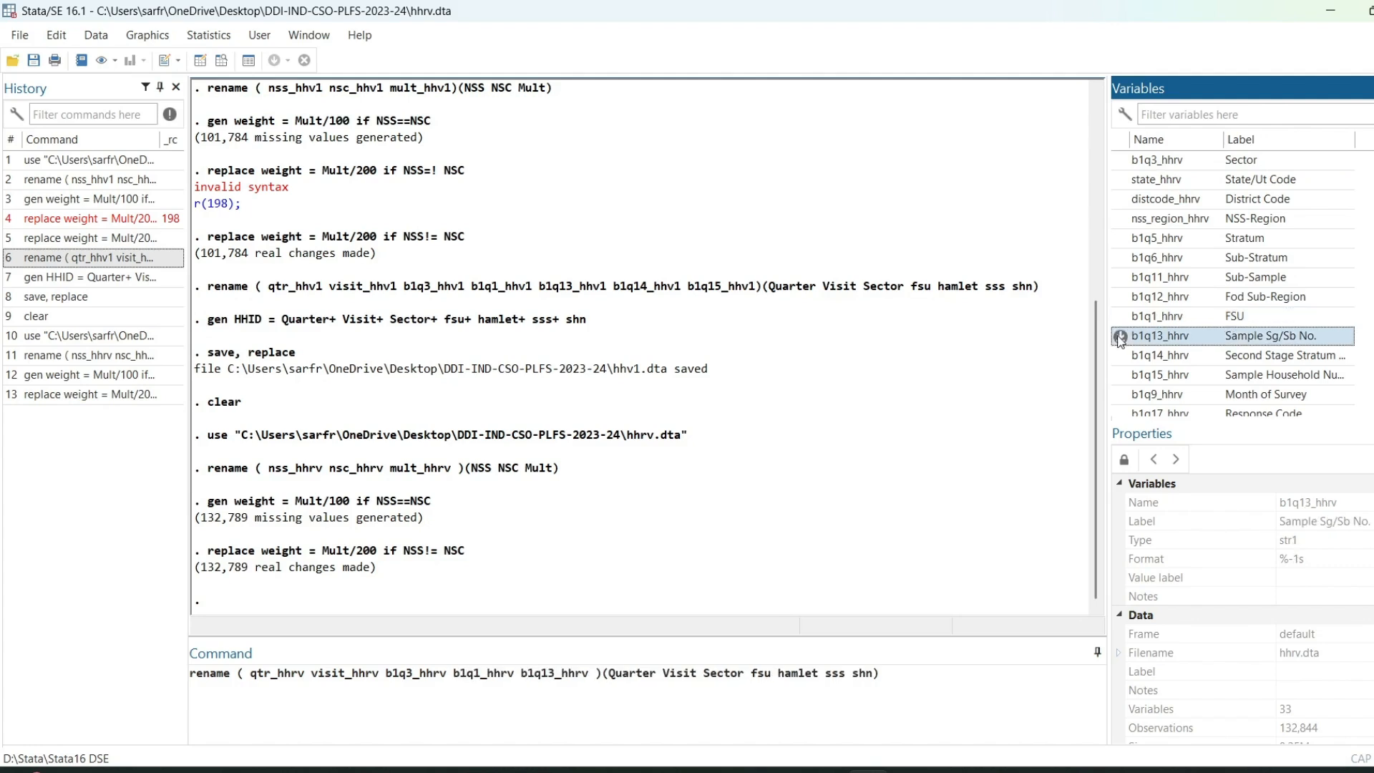
left_click(1120, 356)
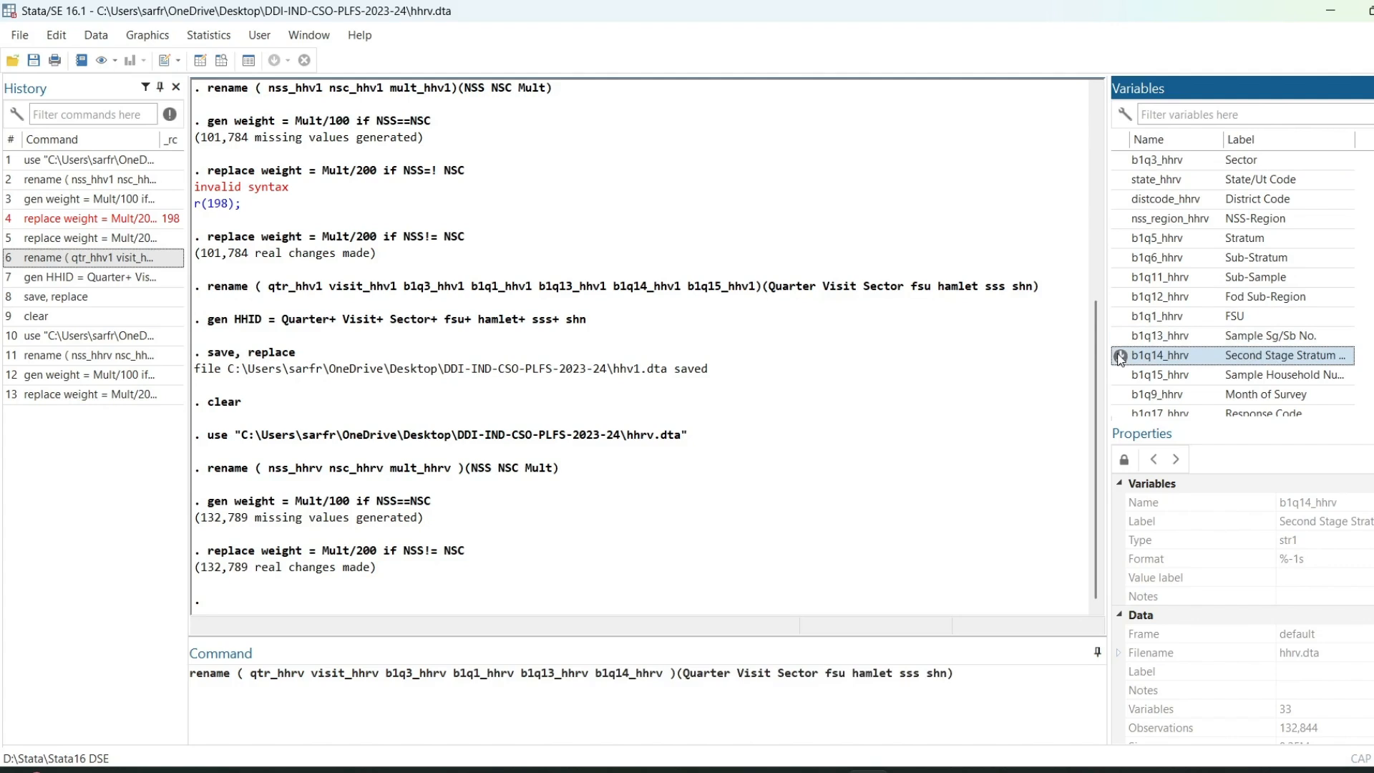
left_click(1121, 375)
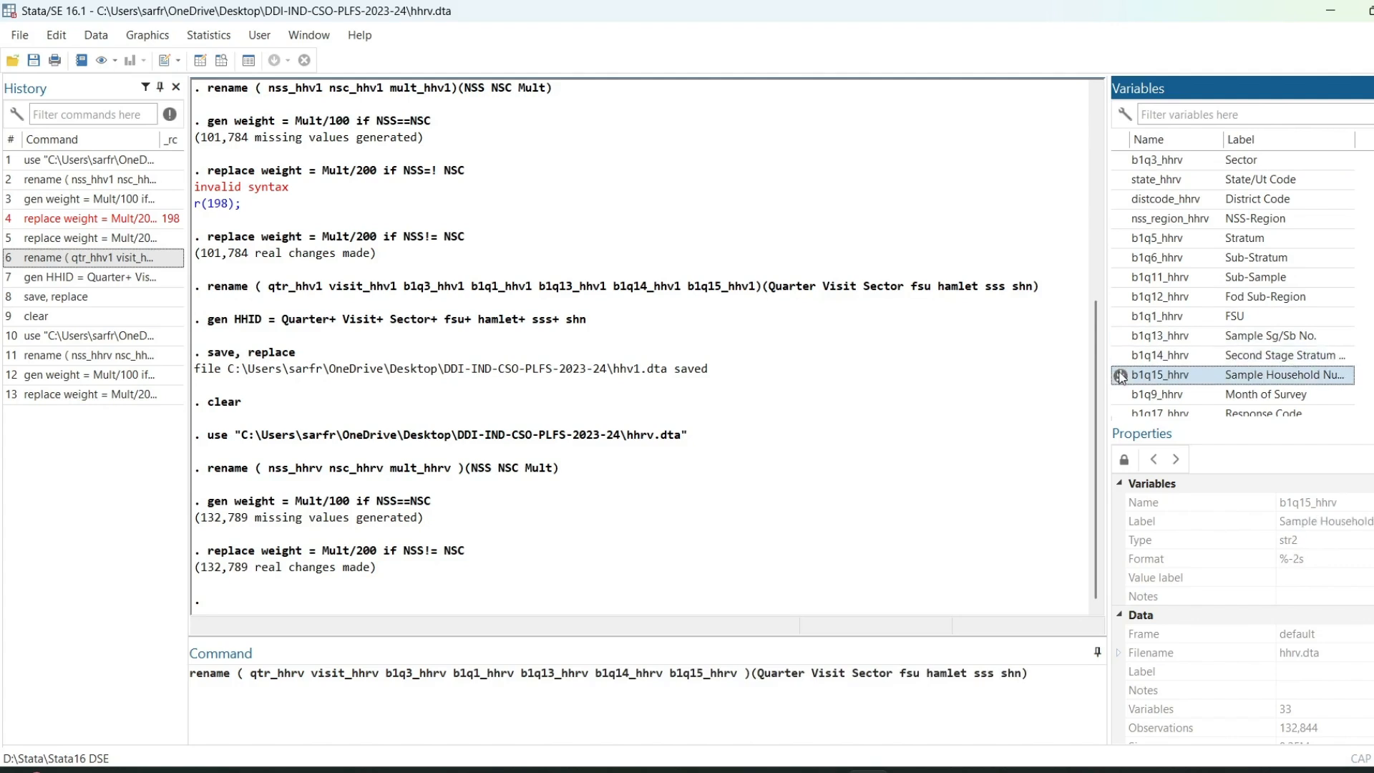
key("Return")
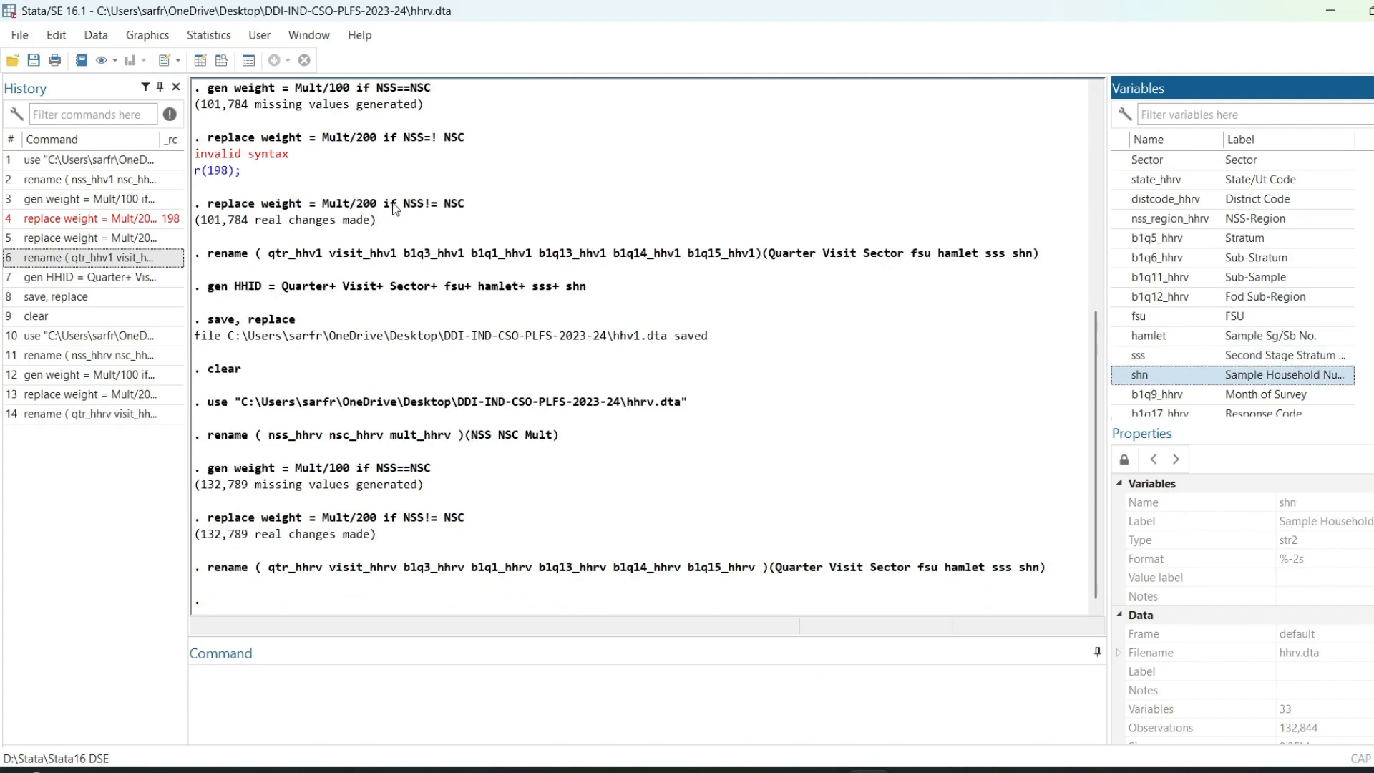
Rerun "gen HHID = Quarter+ Visit+ Sector+ fsu+ hamlet+ sss+ shn" and save the dataset over hhrv.dta with "save, replace".
left_click(106, 280)
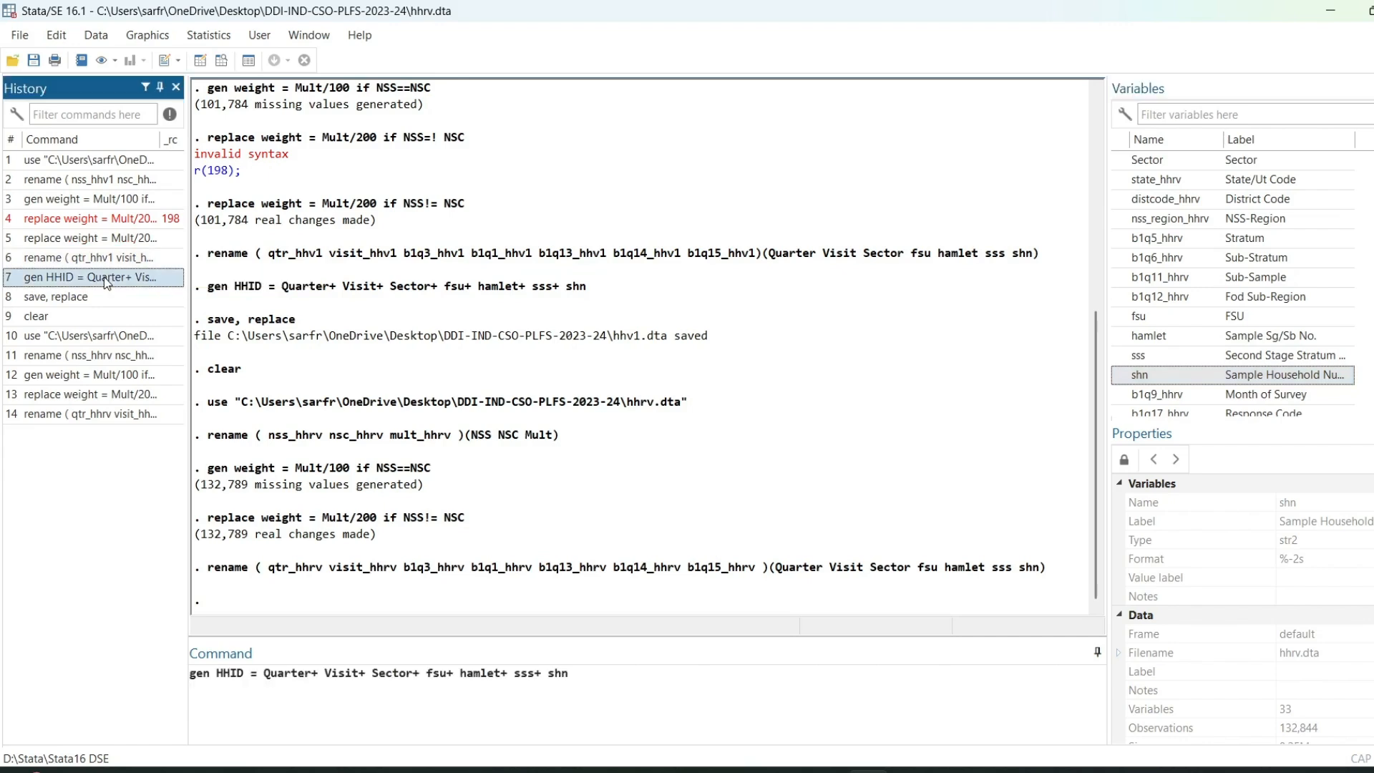
key("Return")
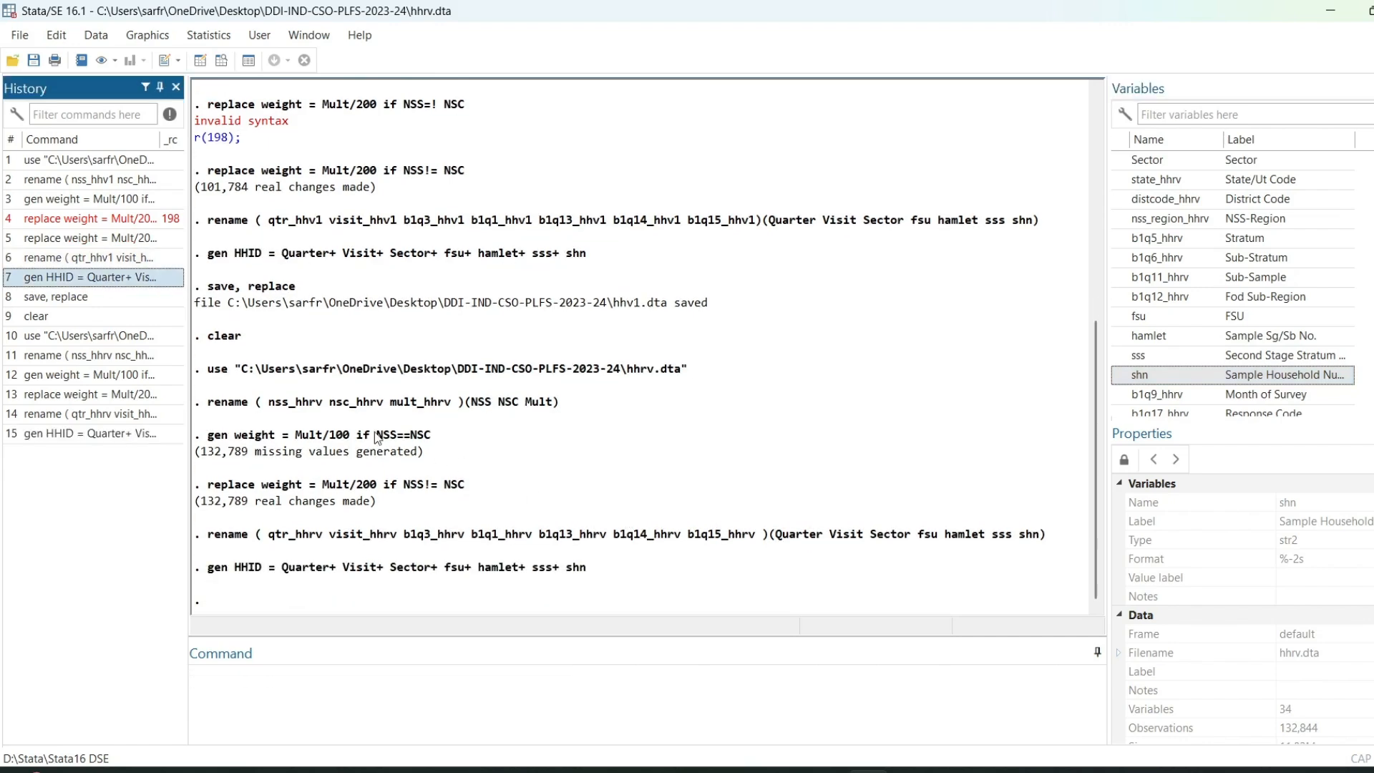
left_click(110, 302)
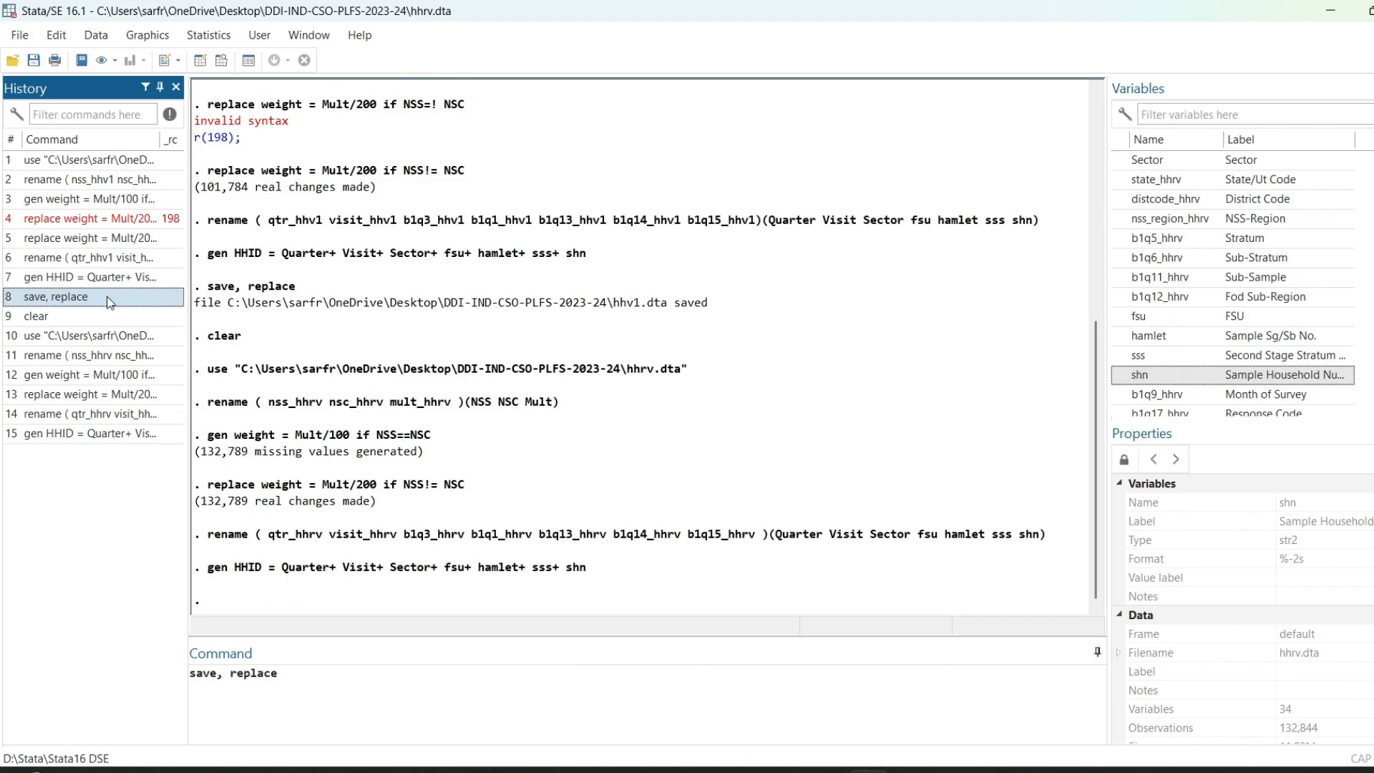
left_click(312, 671)
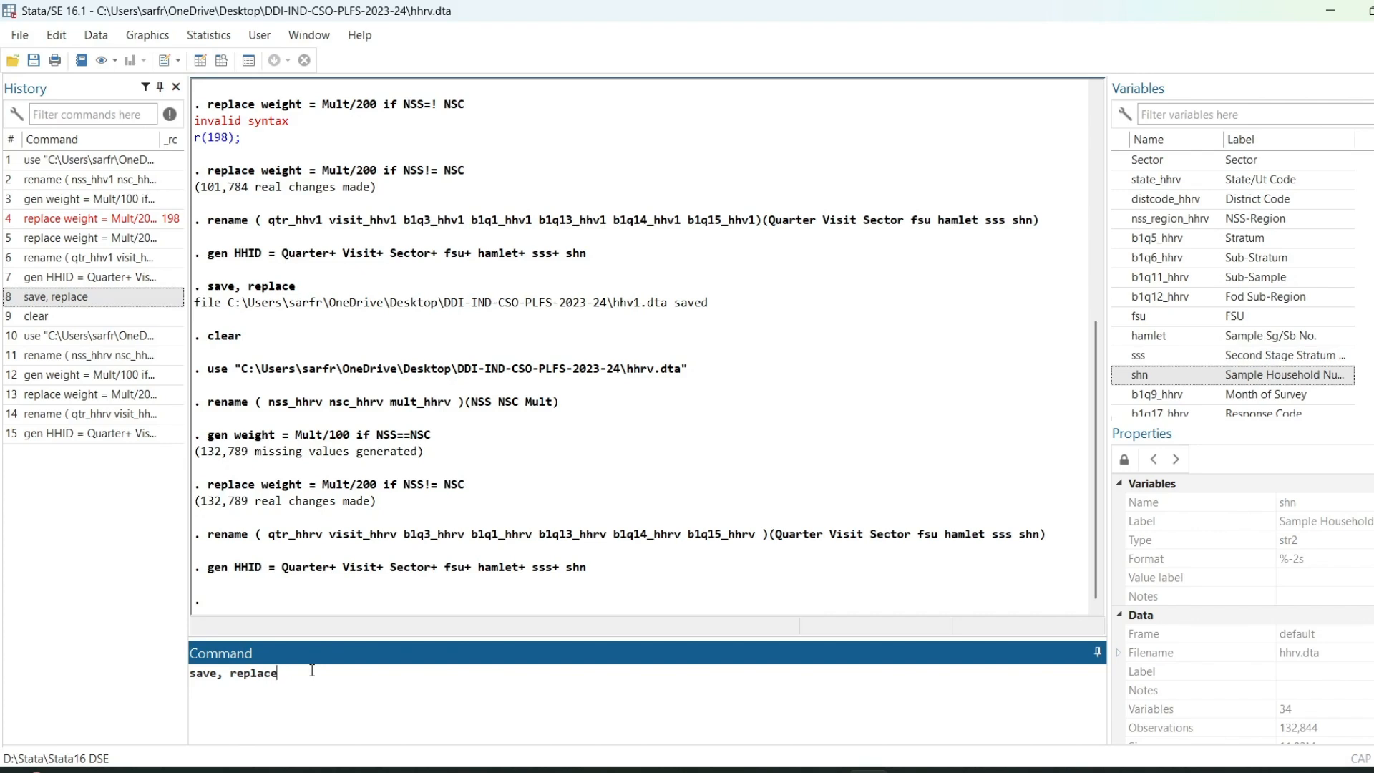
key("Return")
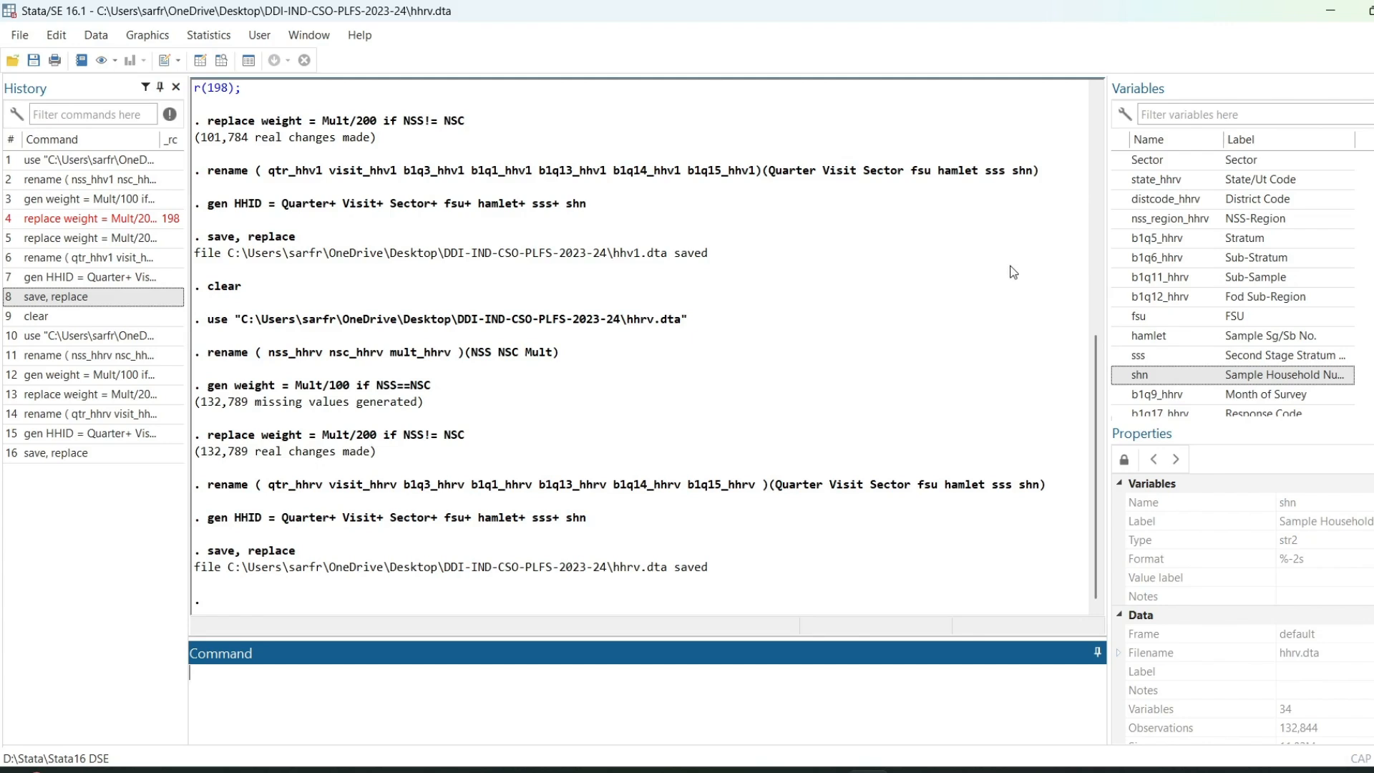
Remove everything from memory with "clear all" and open the first-visit dataset hhv1.dta from the DDI-IND-CSO-PLFS-2023-24 folder.
scroll(1287, 340, "down", 4)
scroll(1287, 340, "down", 2)
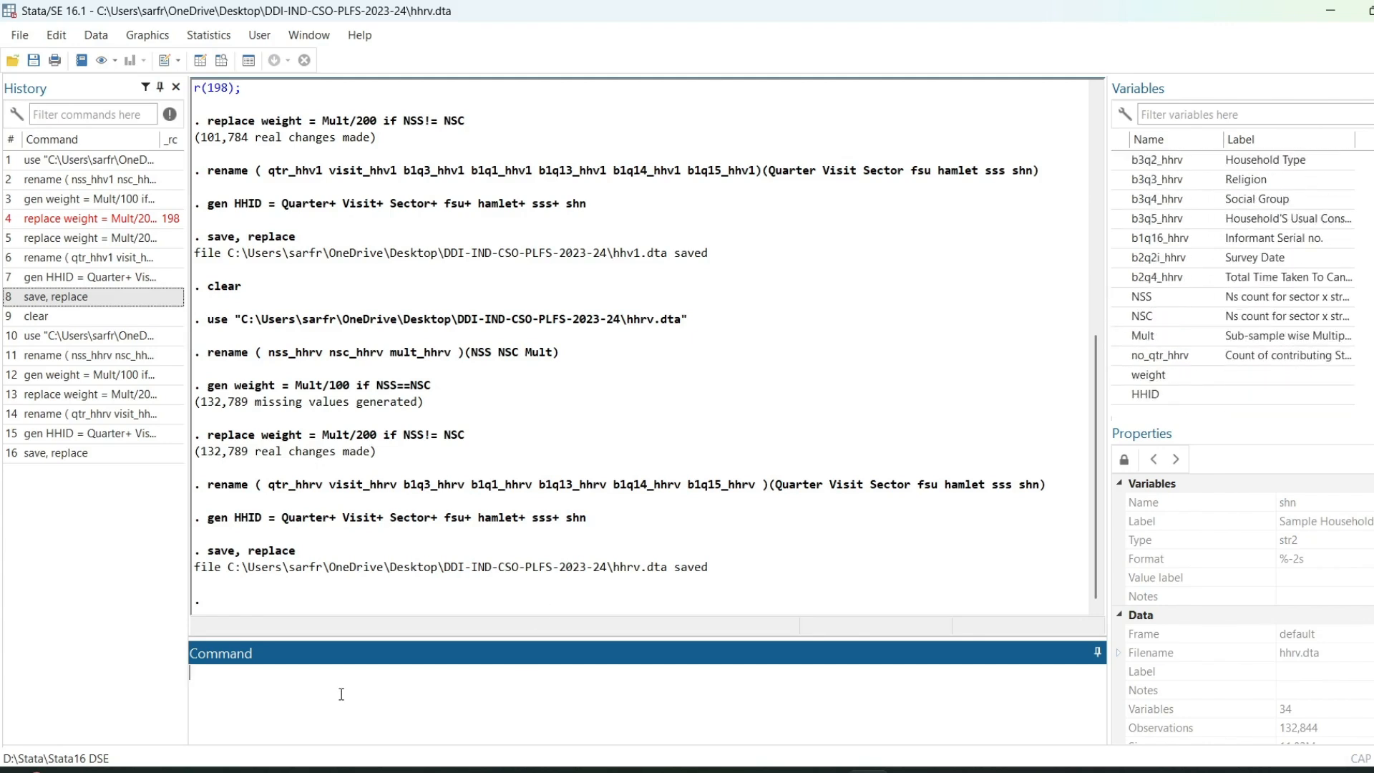
type("clear all")
key("Return")
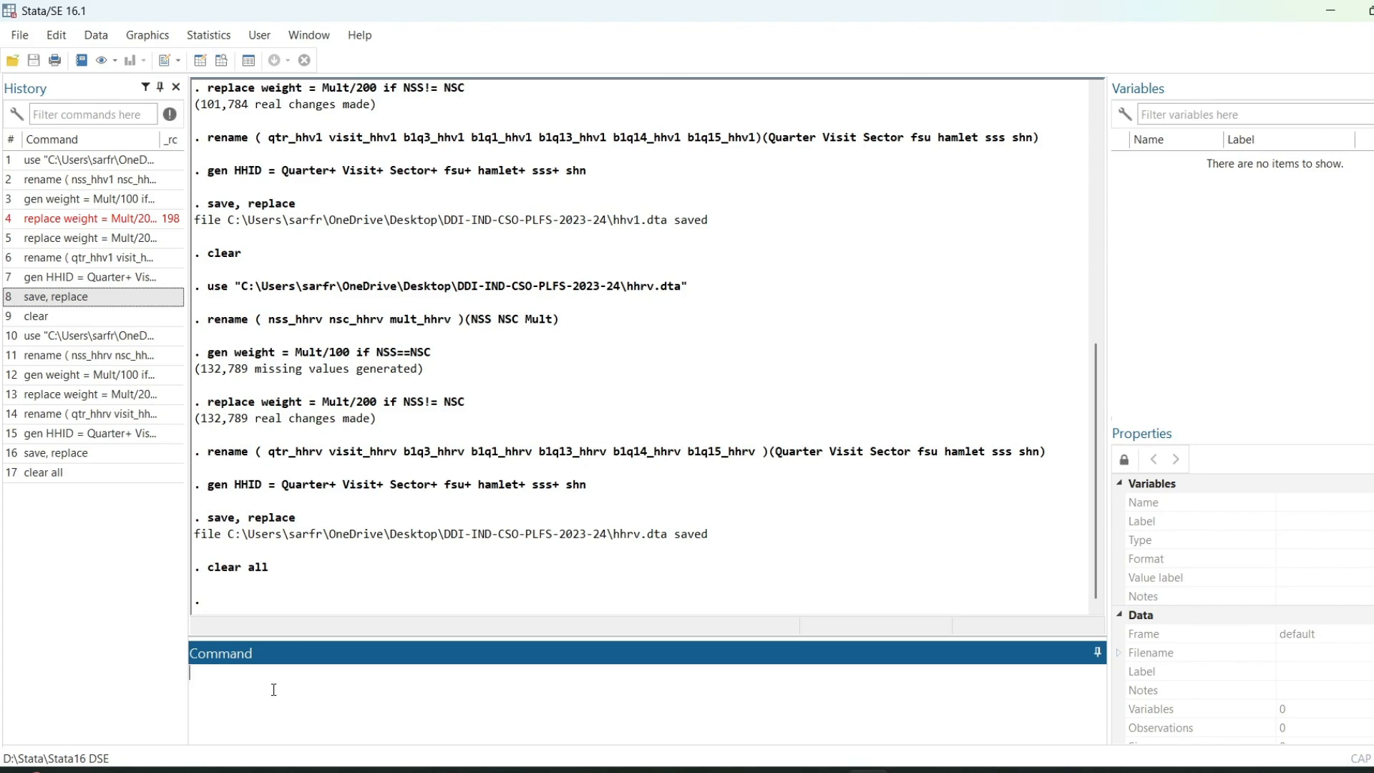
key("ctrl+o")
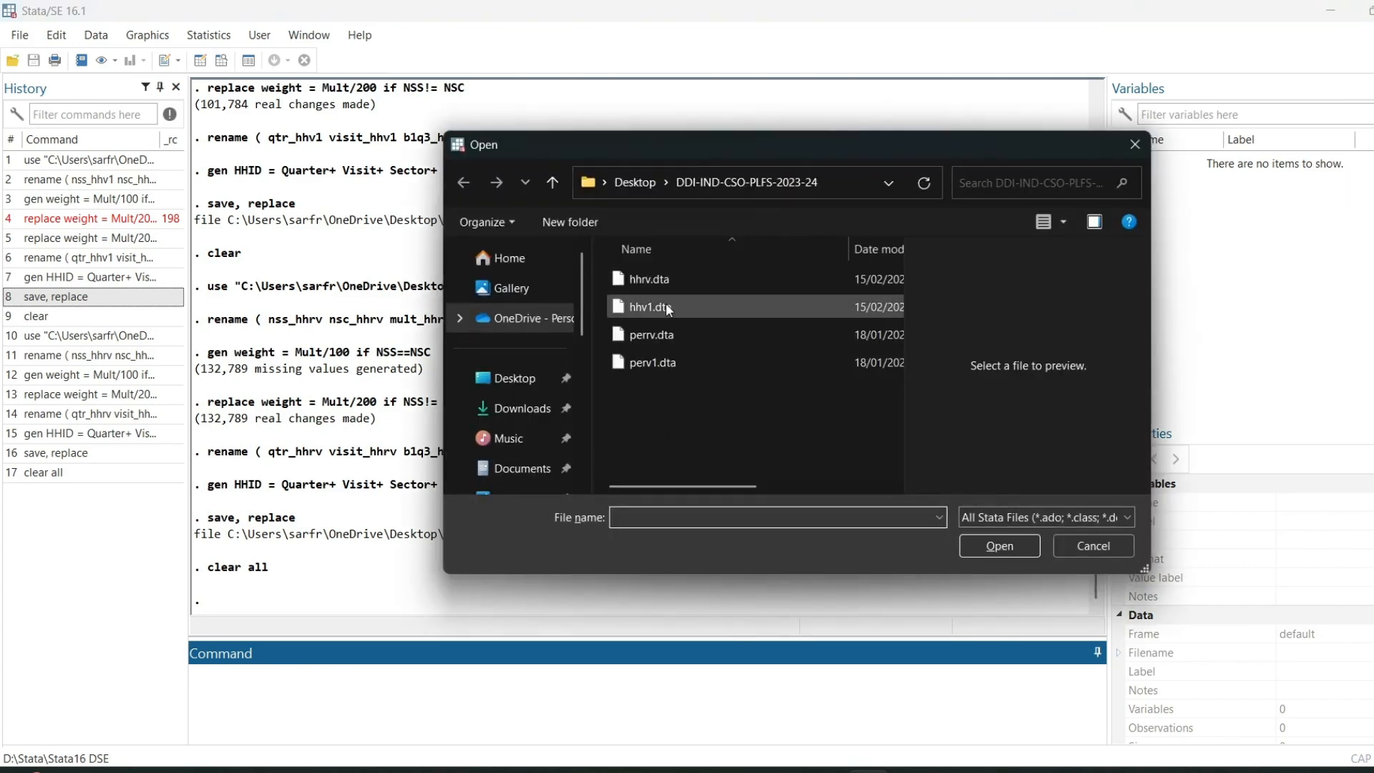
left_click(667, 307)
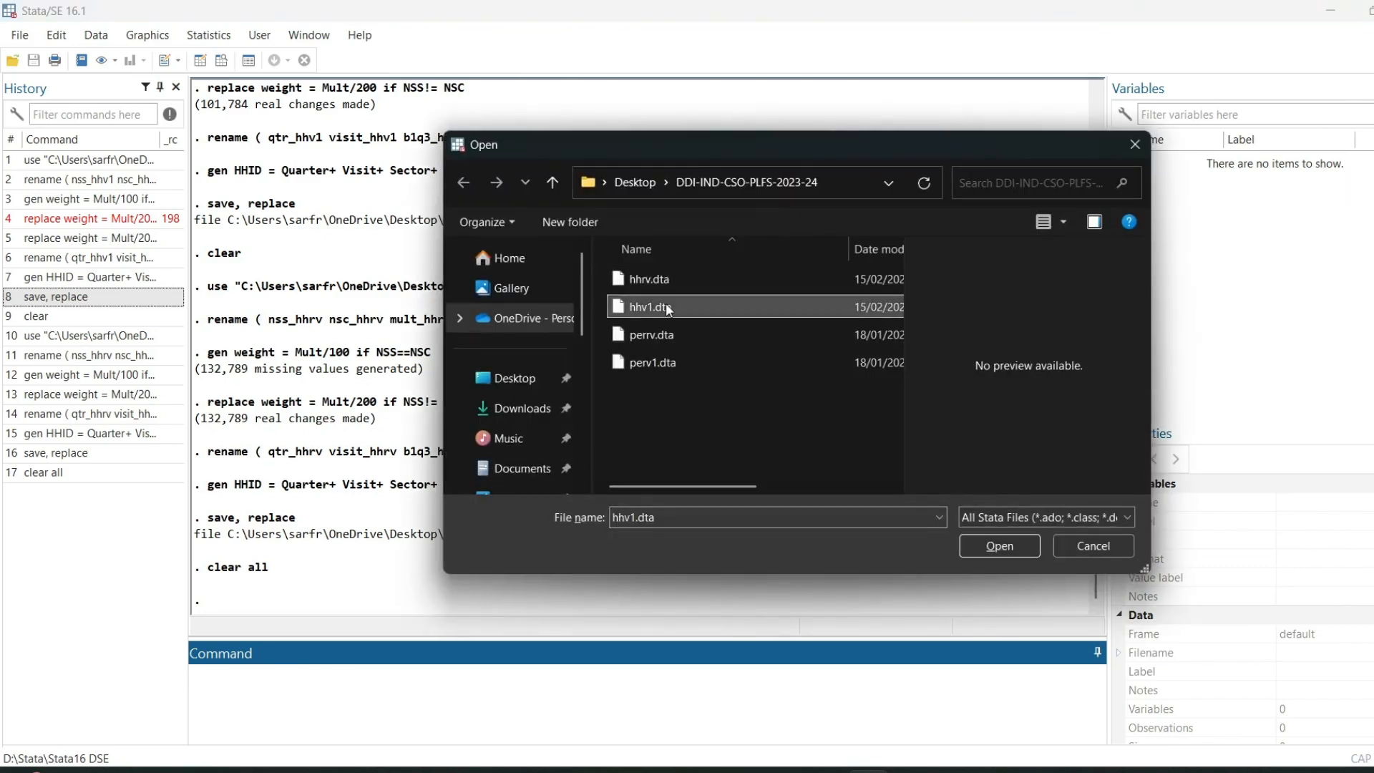
left_click(1000, 547)
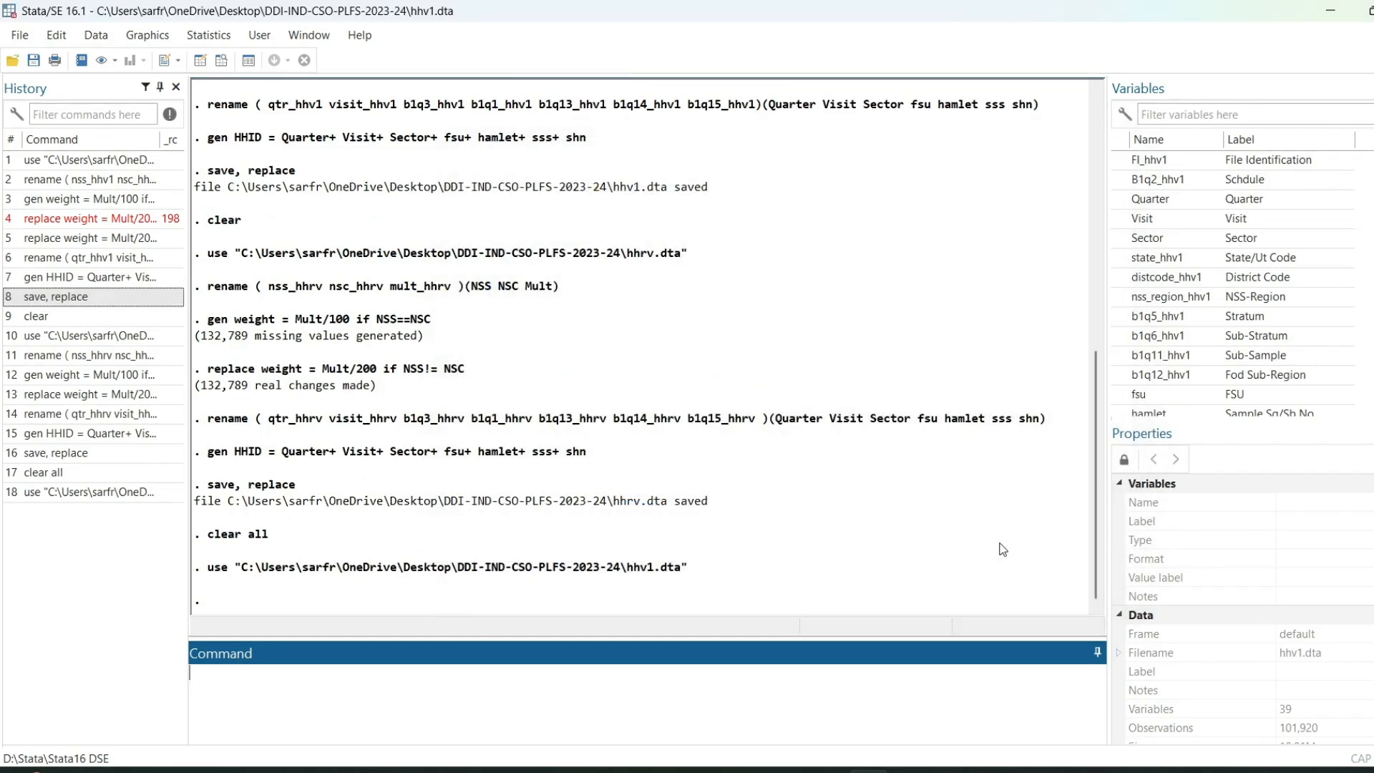
Begin a one-to-one merge command on the household ID with "merge 1:1 HHID using", without running it.
left_click(312, 688)
scroll(1243, 333, "down", 9)
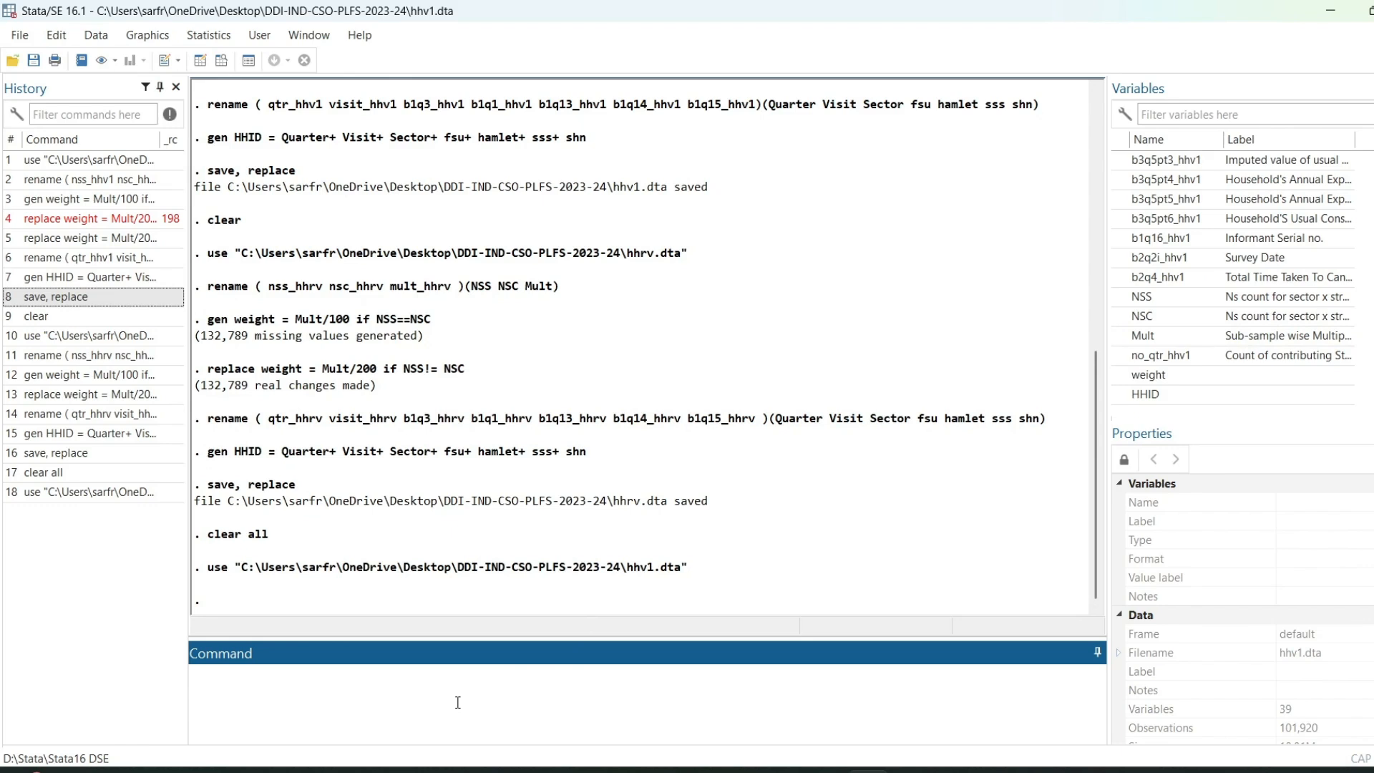
type("merge 1:1 HHID using")
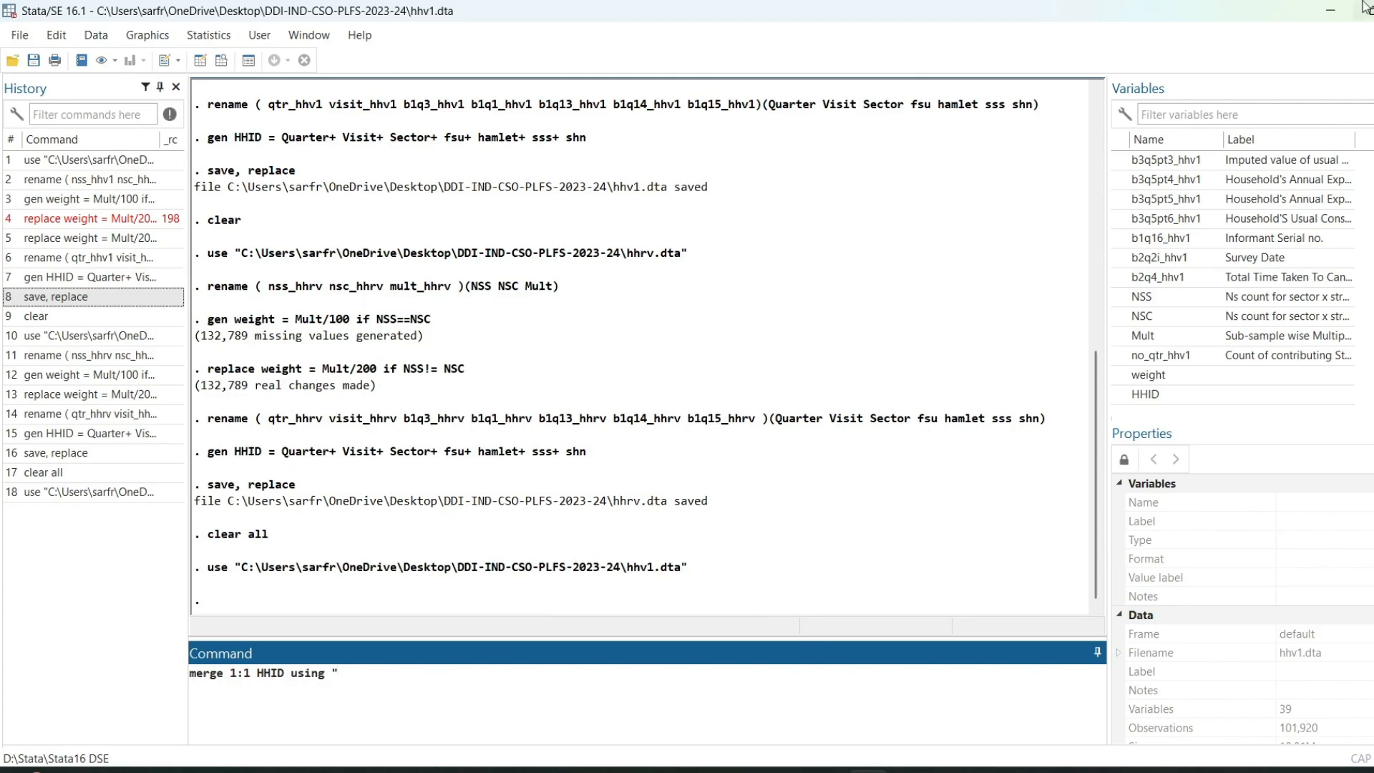
Open the DDI-IND-CSO-PLFS-2023-24 desktop folder in File Explorer and copy the full path of hhrv.dta.
left_click(1332, 16)
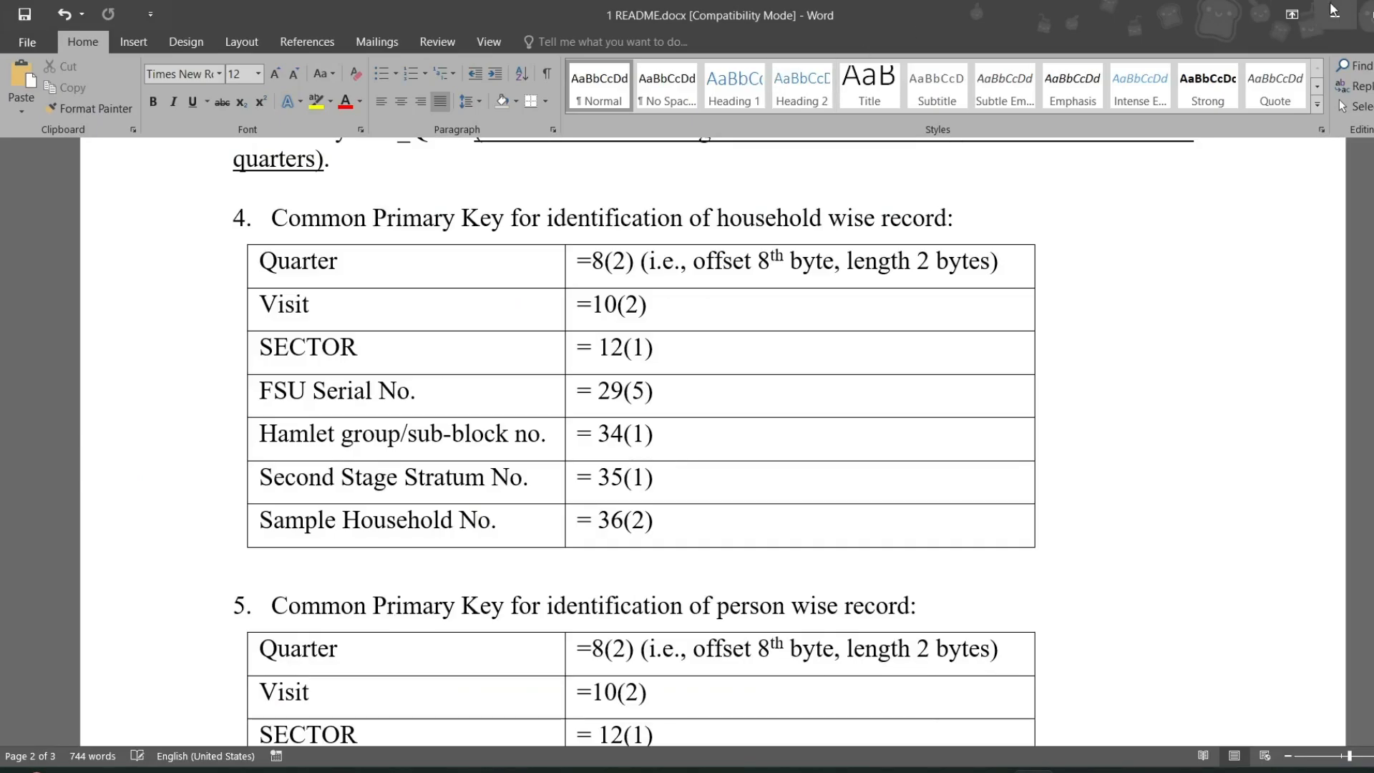
left_click(1332, 13)
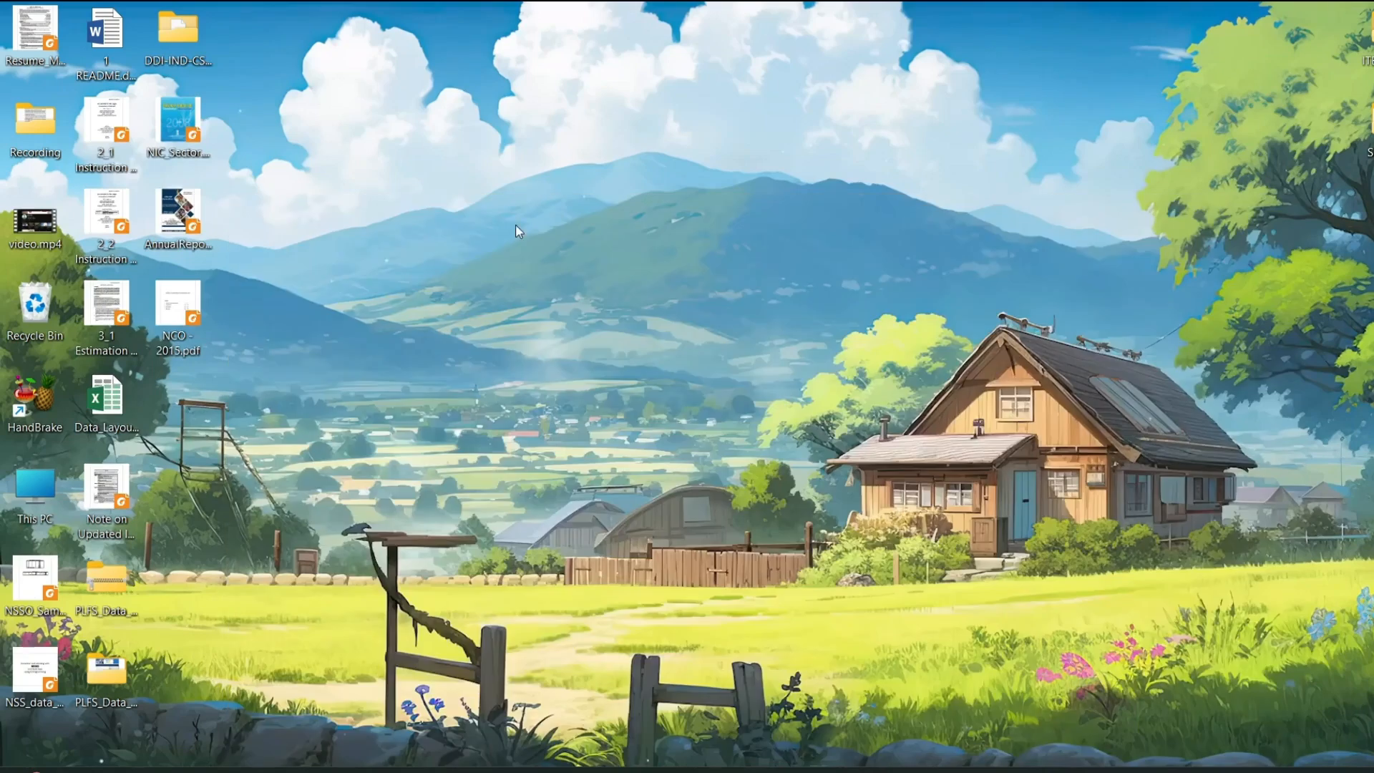
double_click(172, 29)
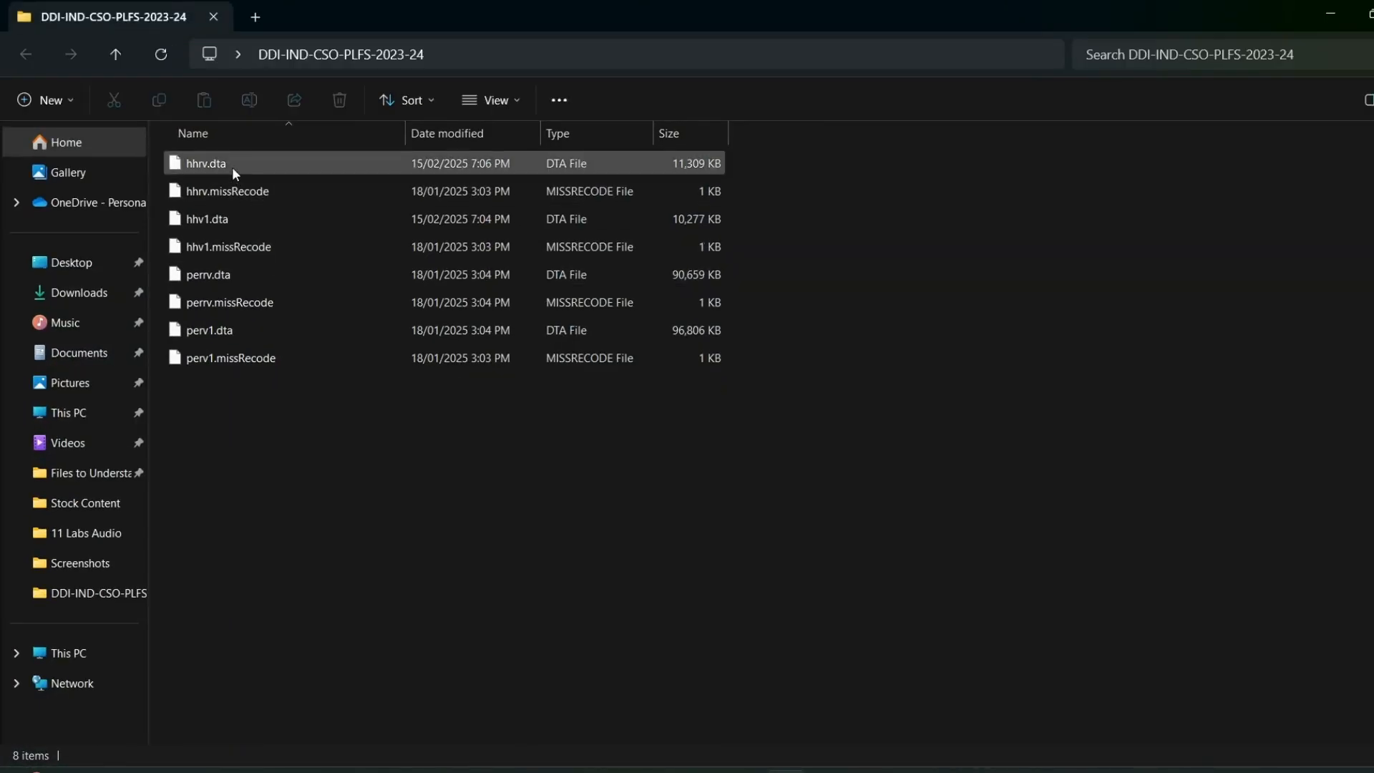
left_click(232, 166)
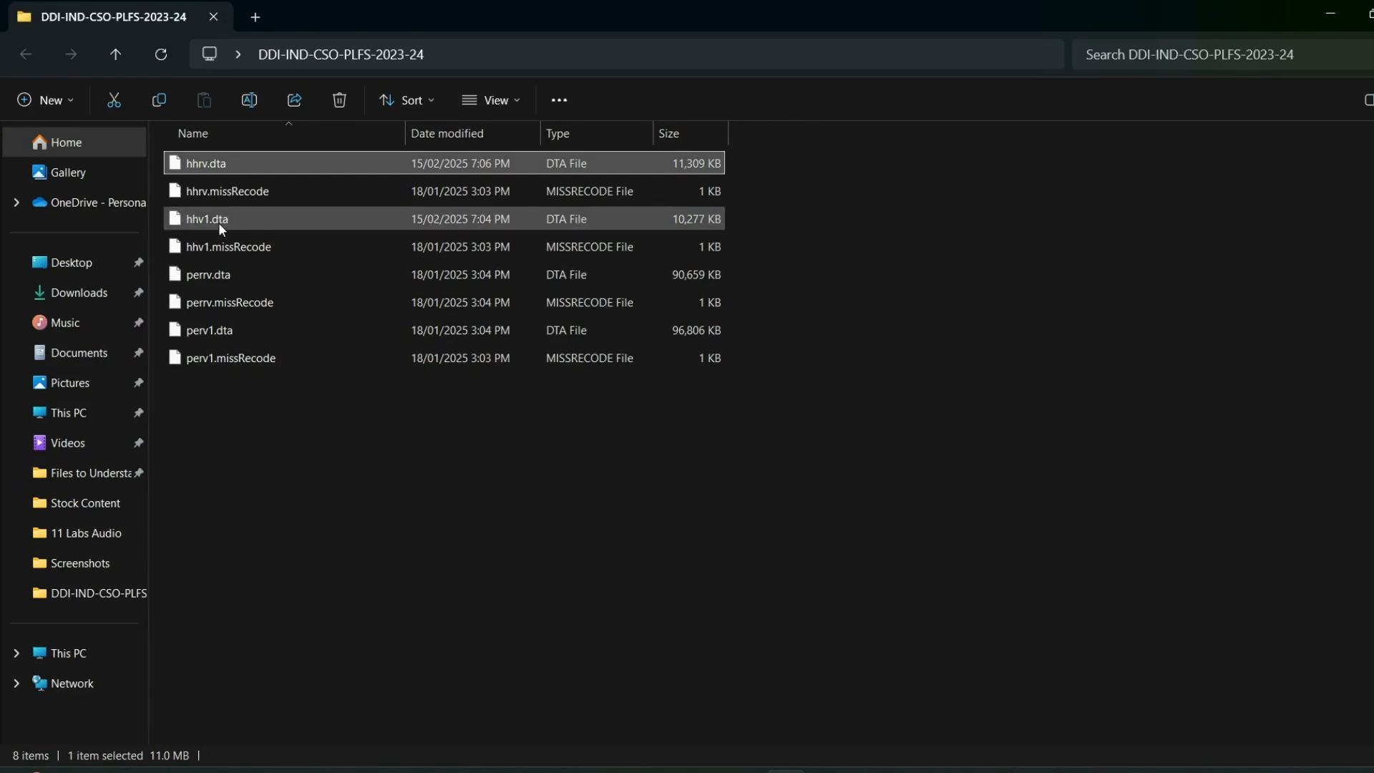
right_click(238, 165)
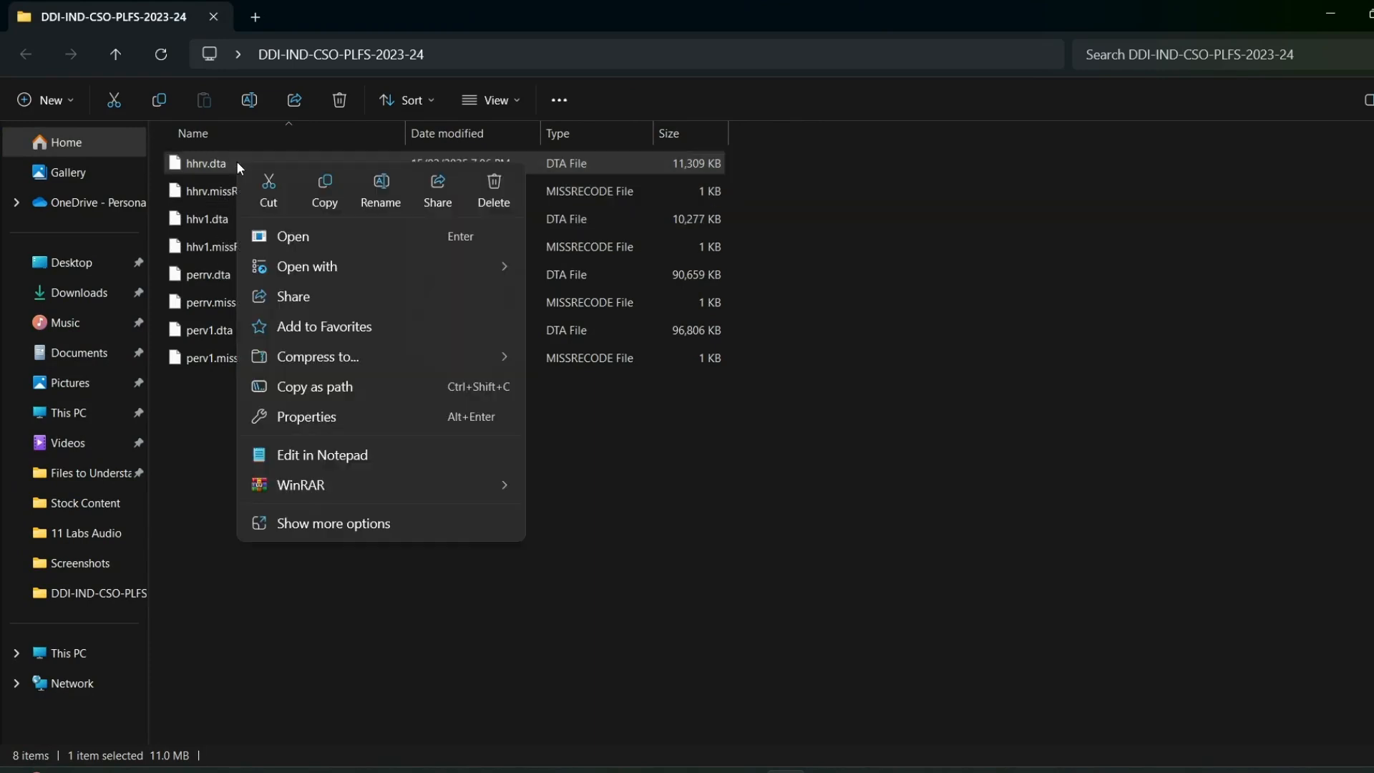
left_click(384, 398)
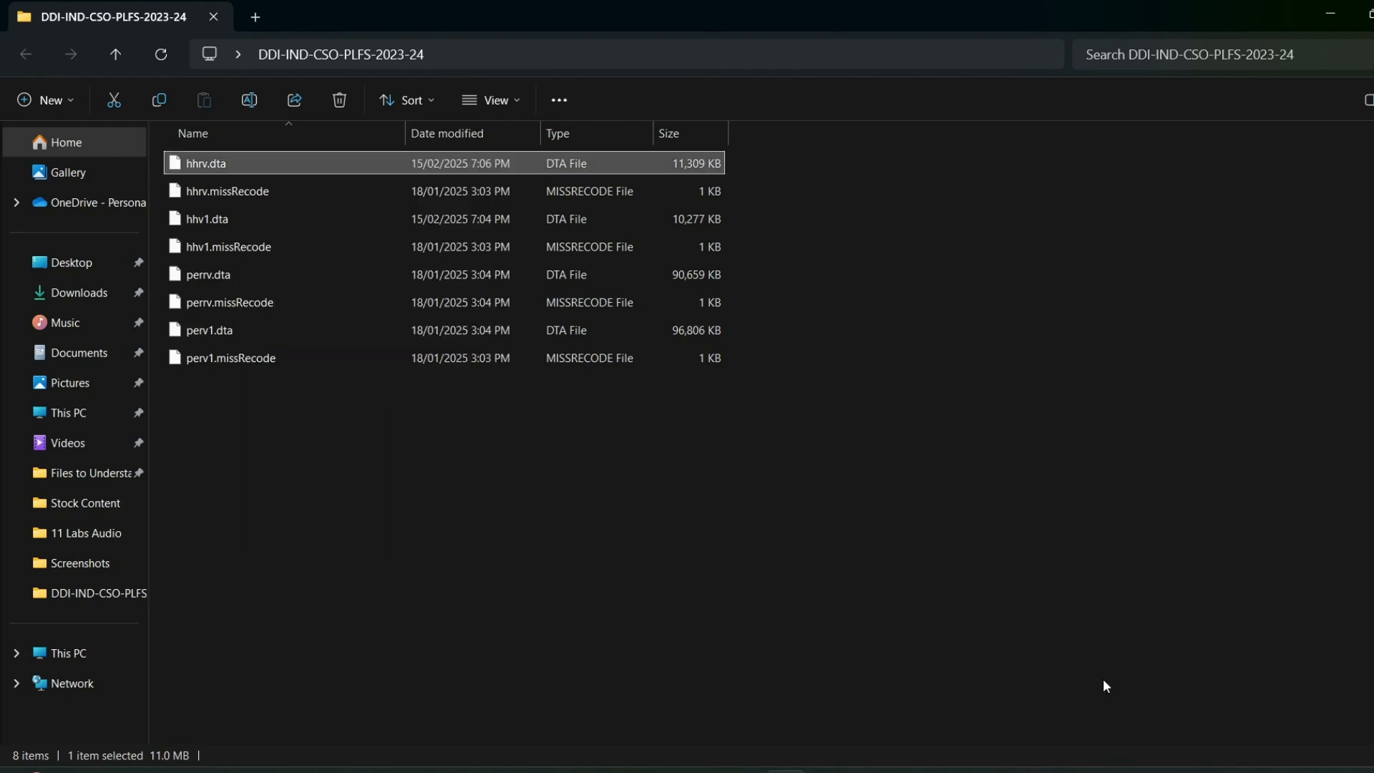
Return to Stata, complete the merge 1:1 HHID command with the copied path of hhrv.dta and run it.
left_click(913, 688)
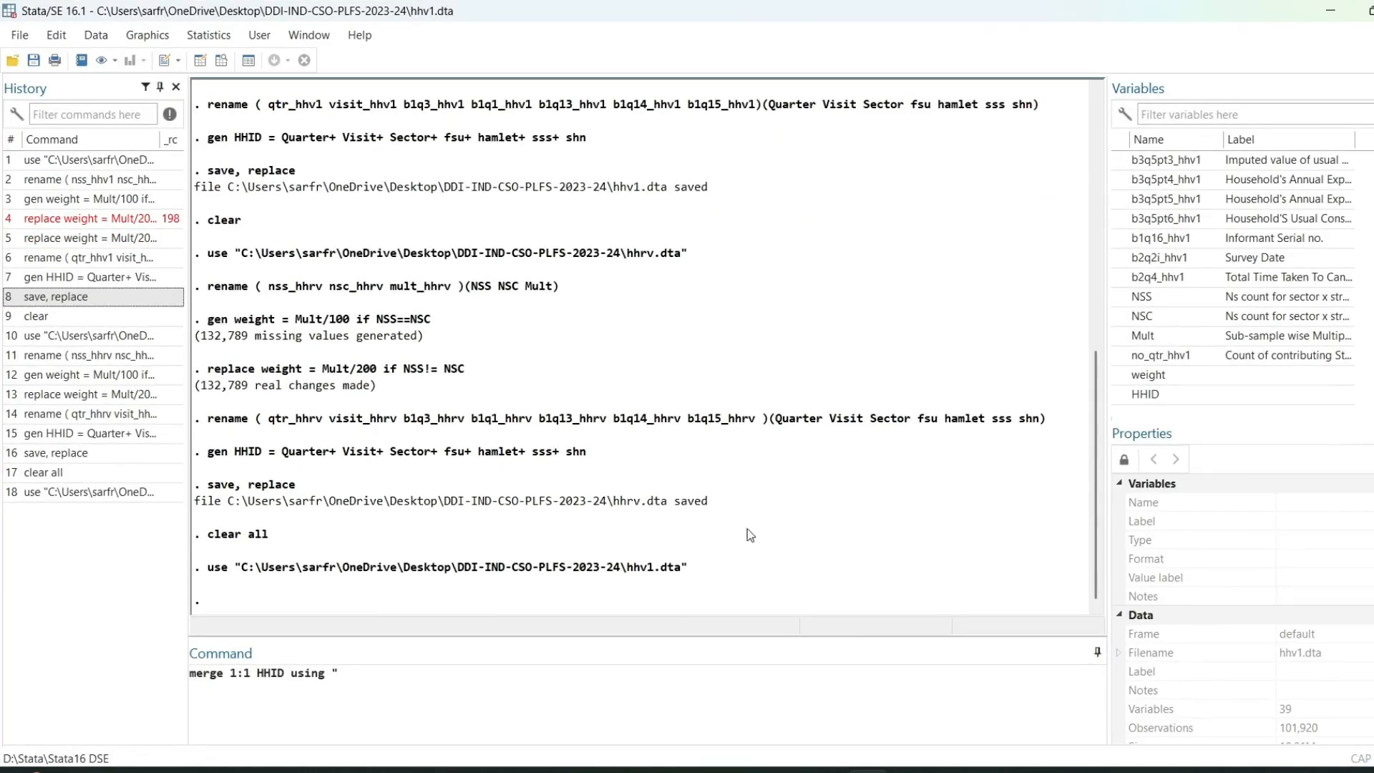
left_click(432, 677)
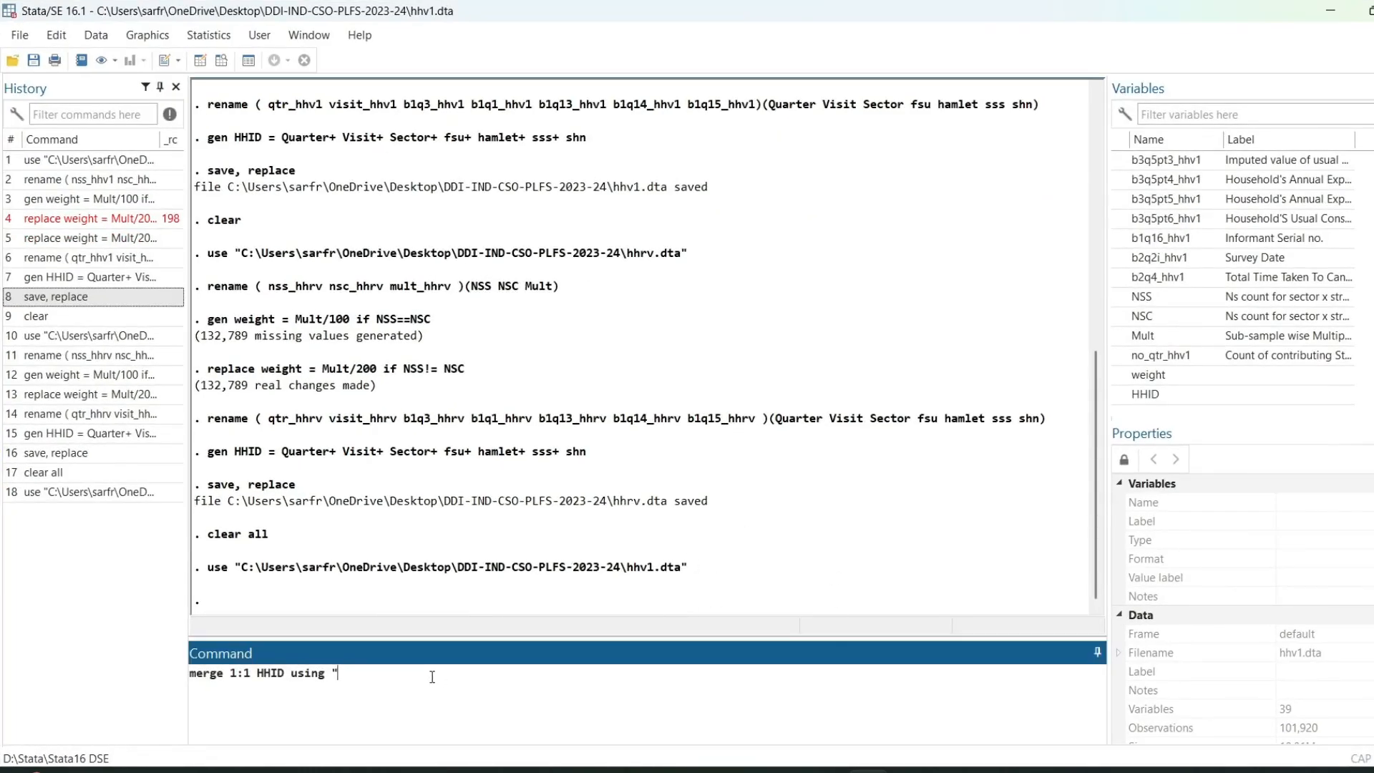
key("BackSpace")
key("ctrl+v")
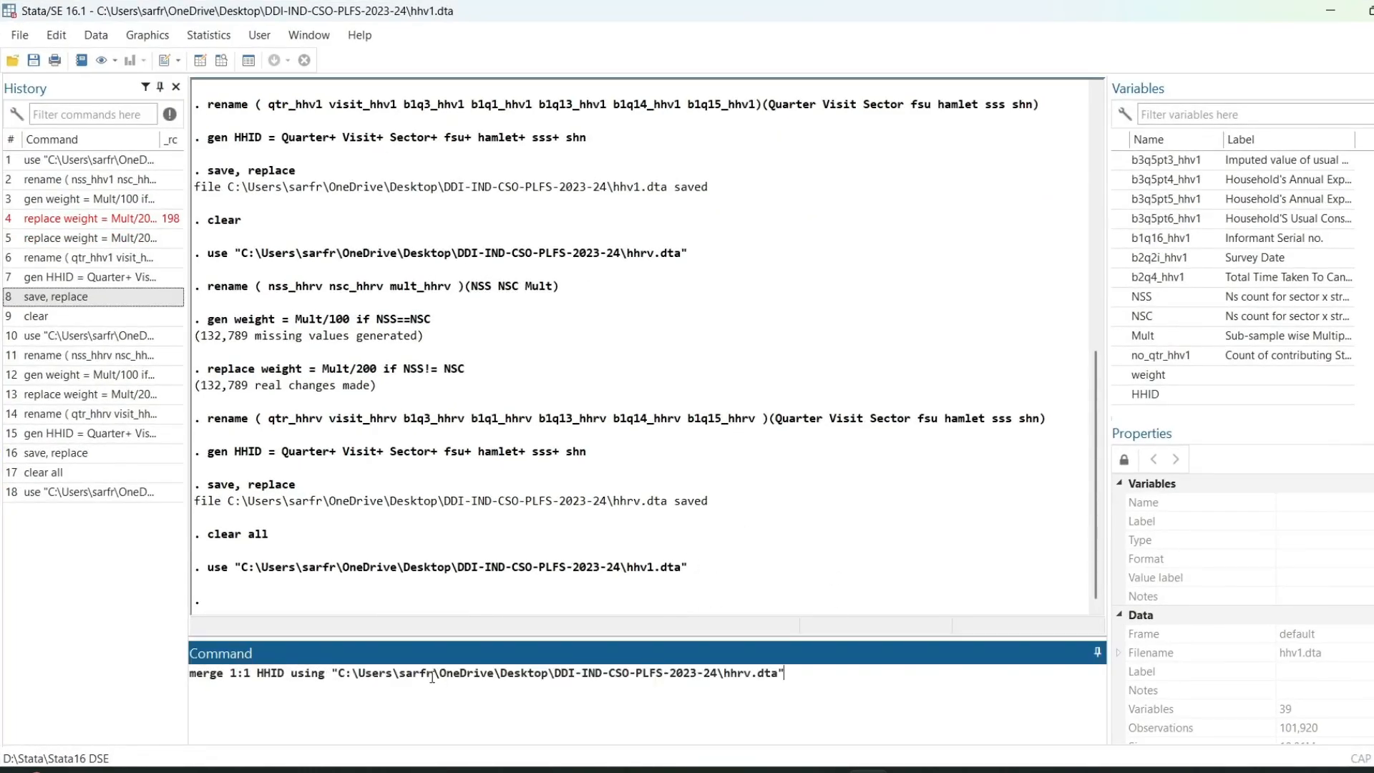
key("Return")
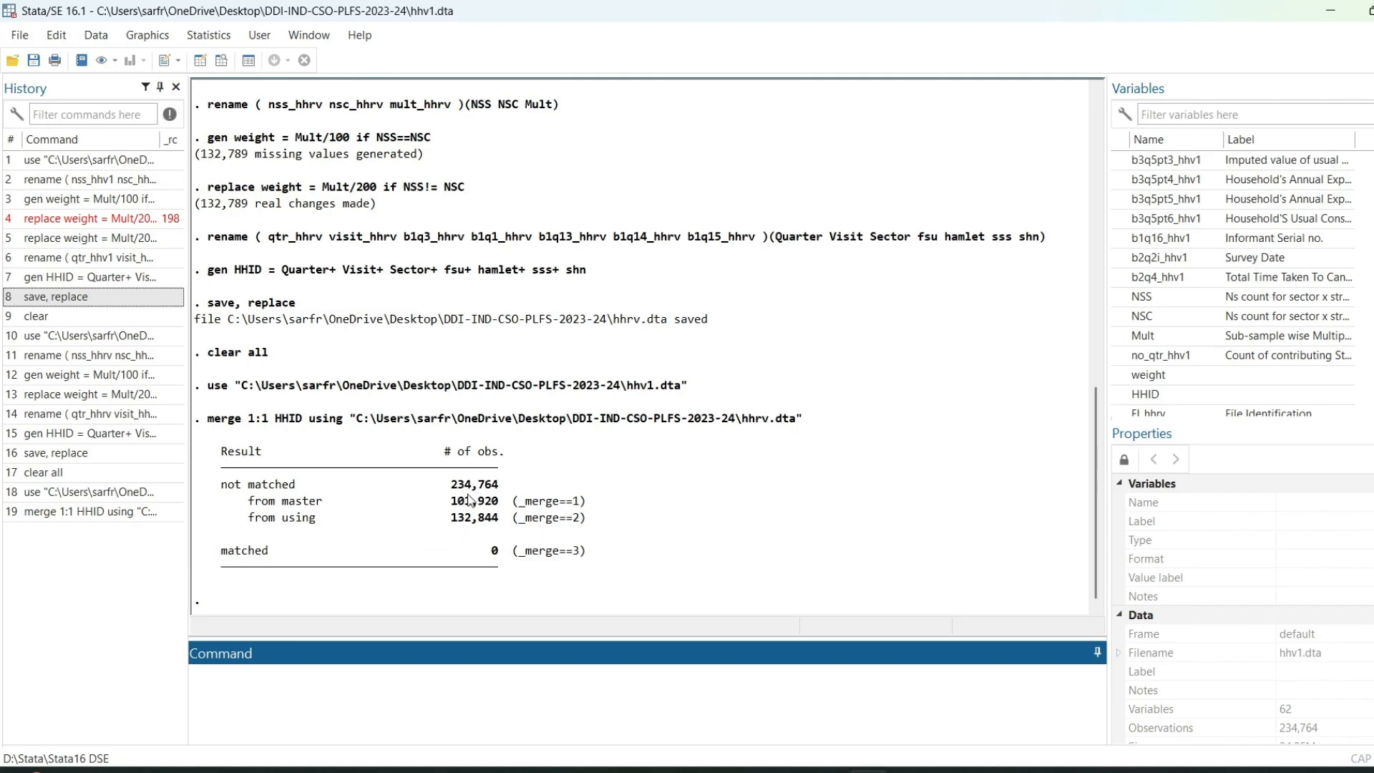
Switch to the README document in Word and examine its table of data files, record counts and visit remarks.
key("alt+Tab")
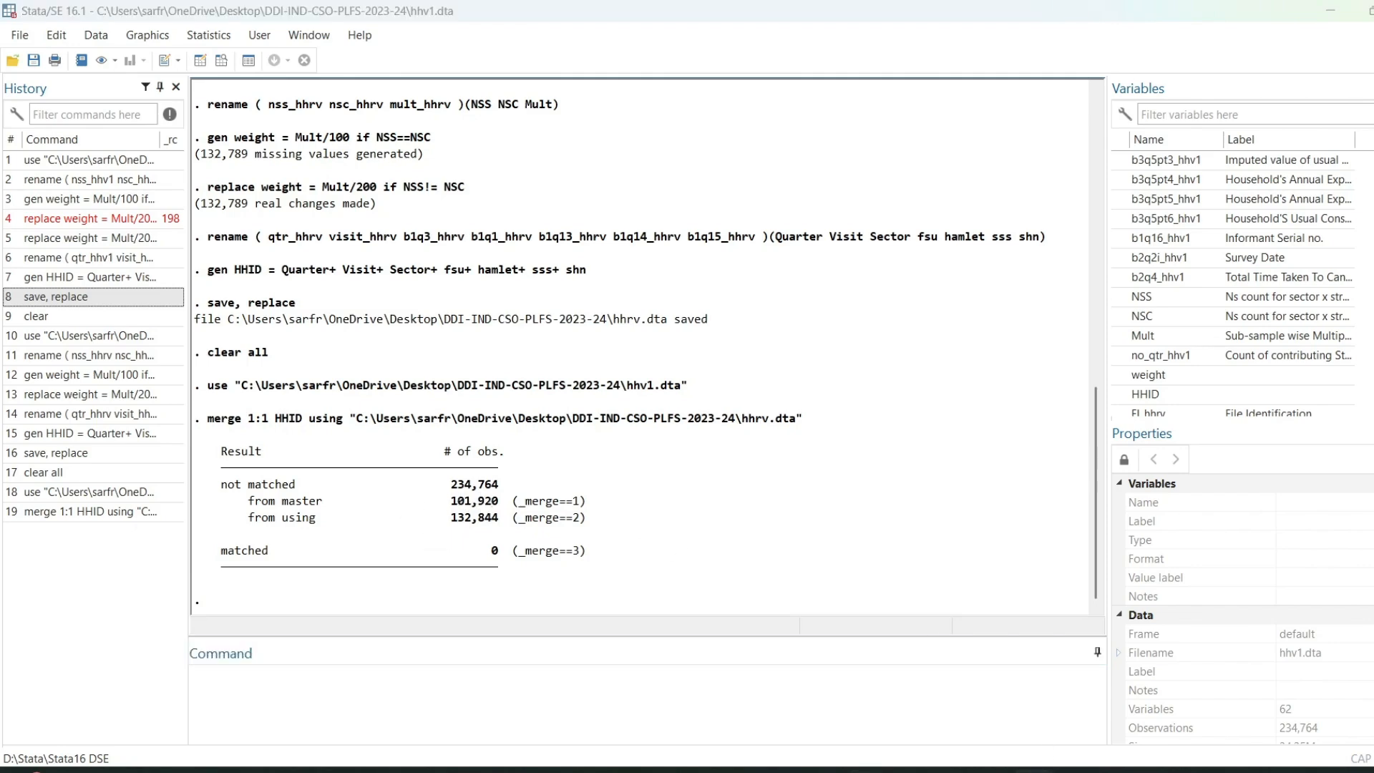
scroll(862, 520, "up", 8)
scroll(859, 521, "up", 15)
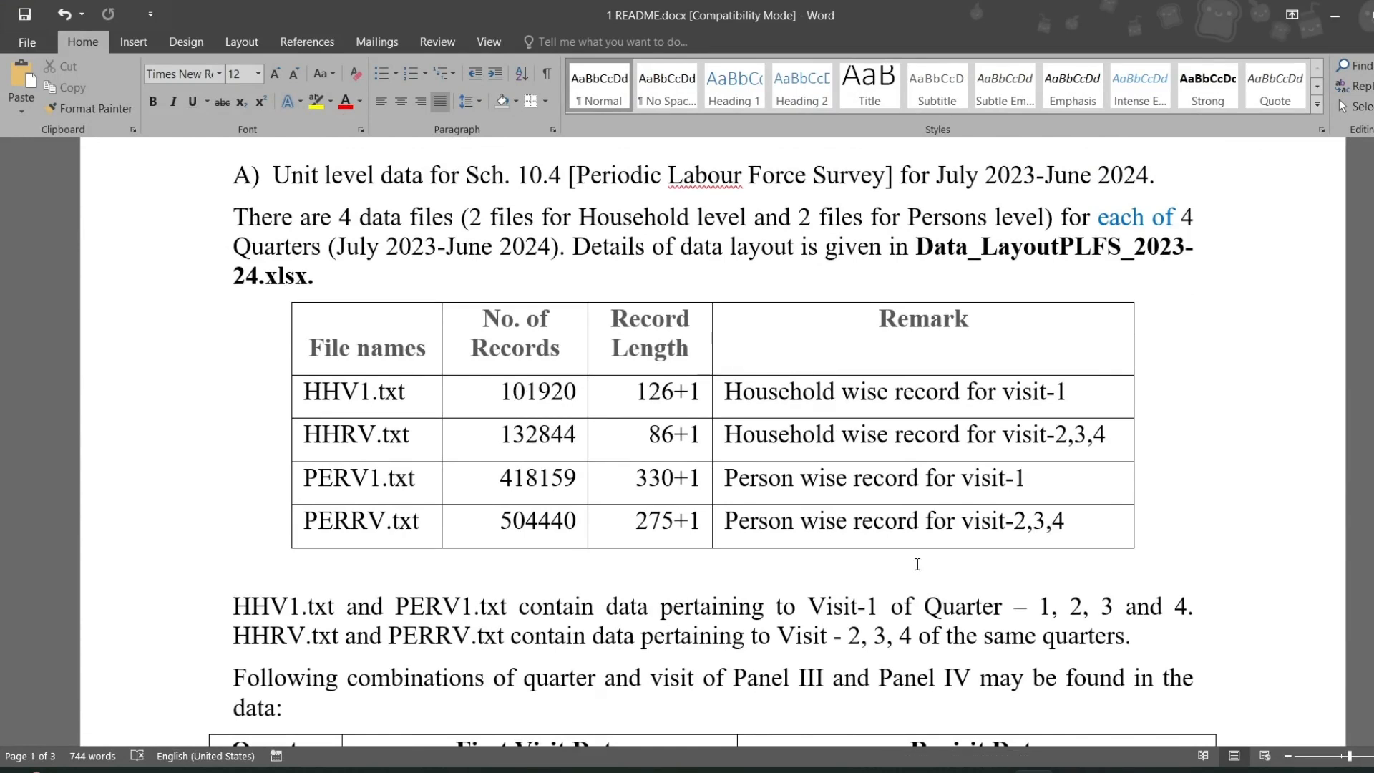
Switch to Stata to review the merge result counts, and return to the README table of data files in Word.
mouse_move(868, 767)
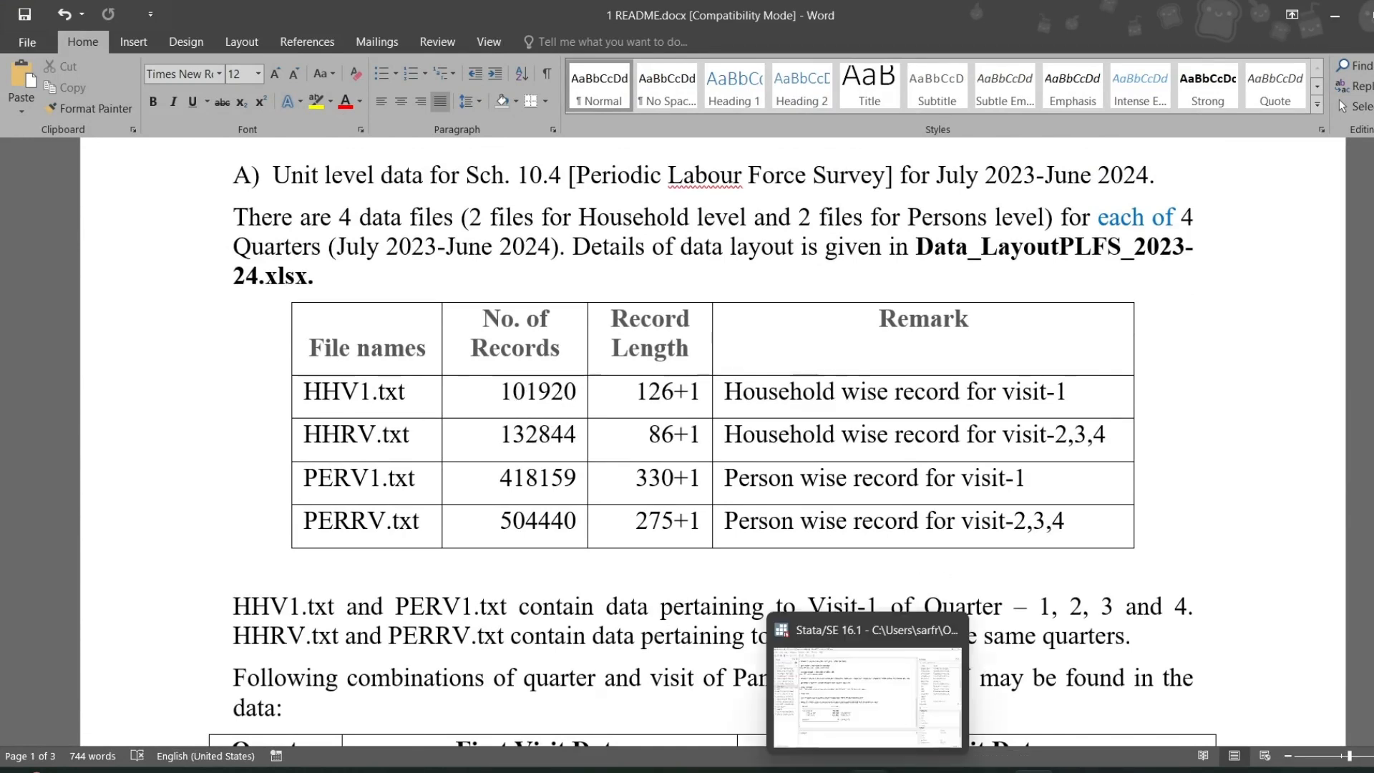
left_click(867, 712)
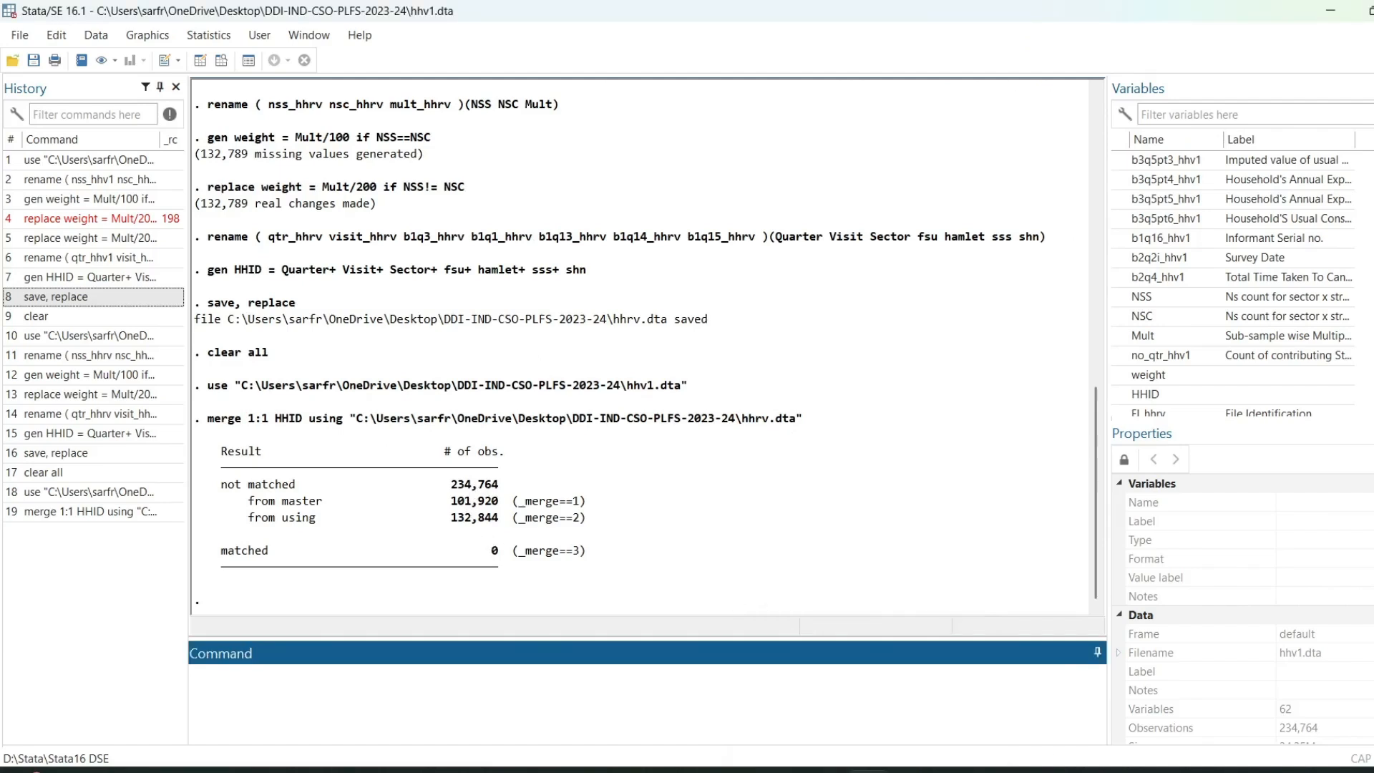
mouse_move(1035, 768)
left_click(1031, 698)
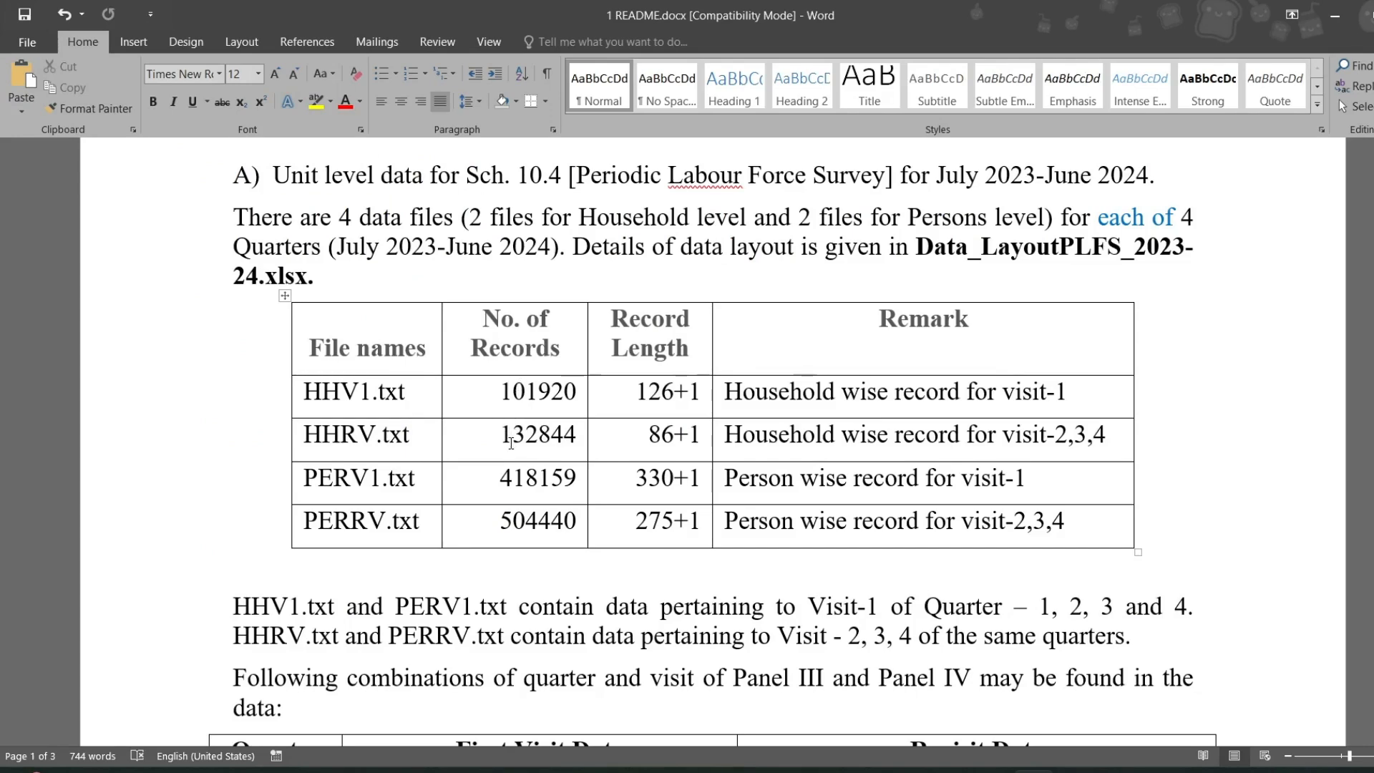
Open Calculator beside the README table and add the HHV1 and HHRV record counts, 101920 + 132844.
key("super")
type("calculator")
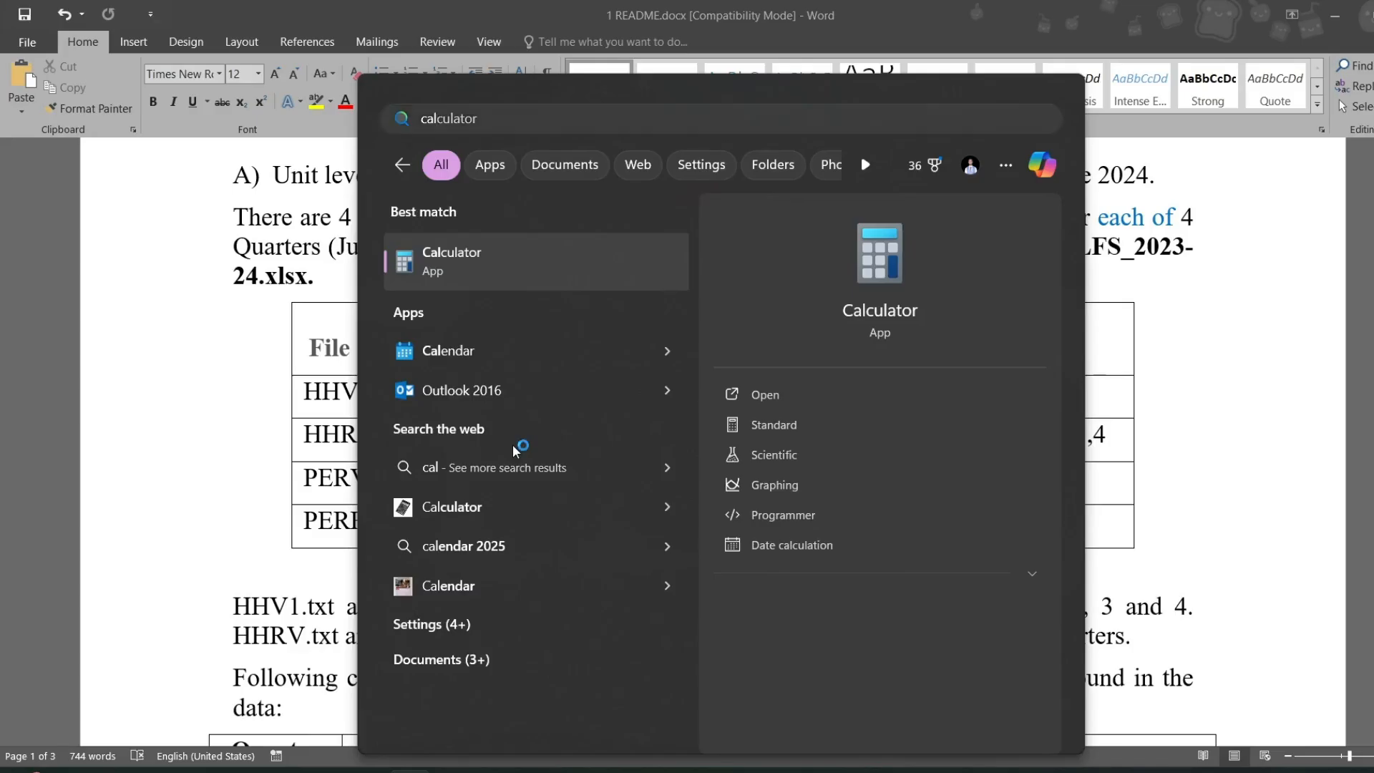
key("Return")
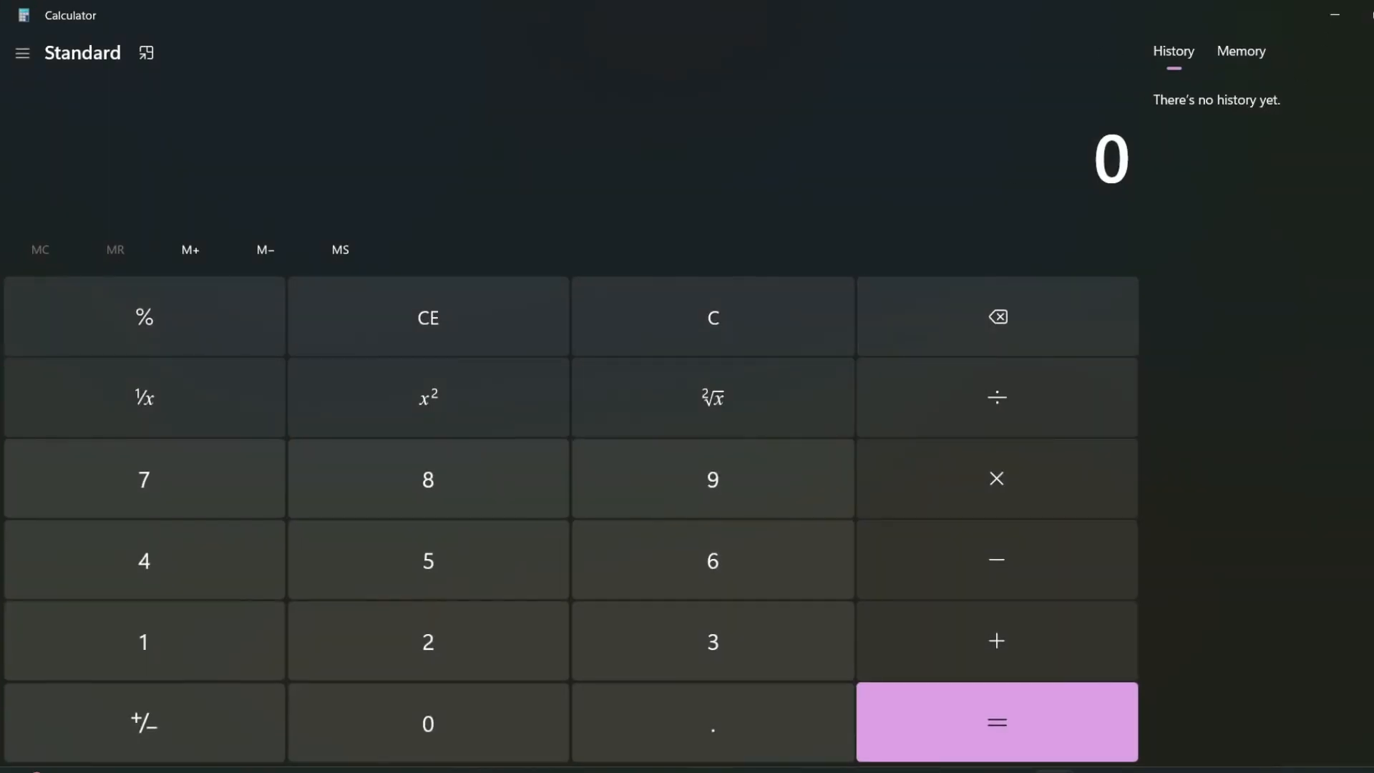
left_click(1365, 14)
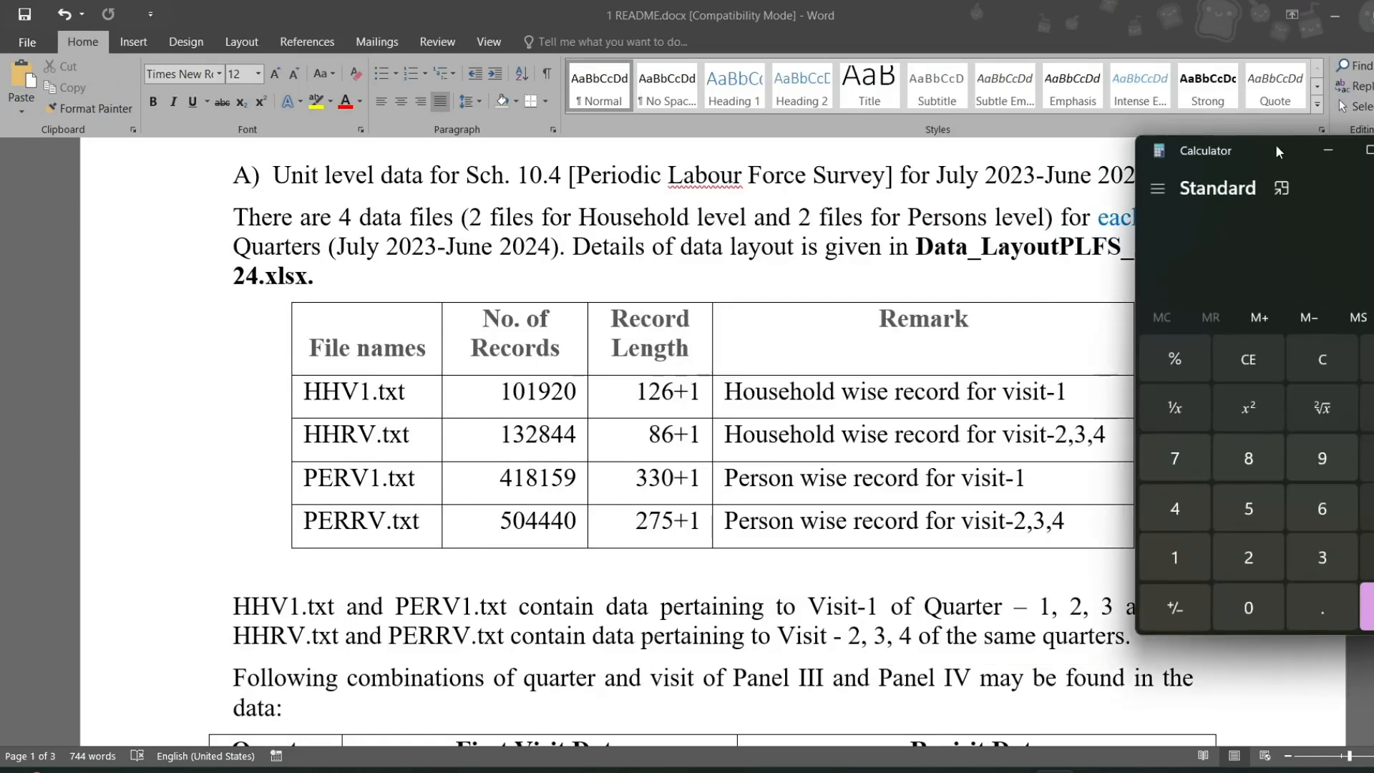
left_click_drag(1277, 151, 251, 140)
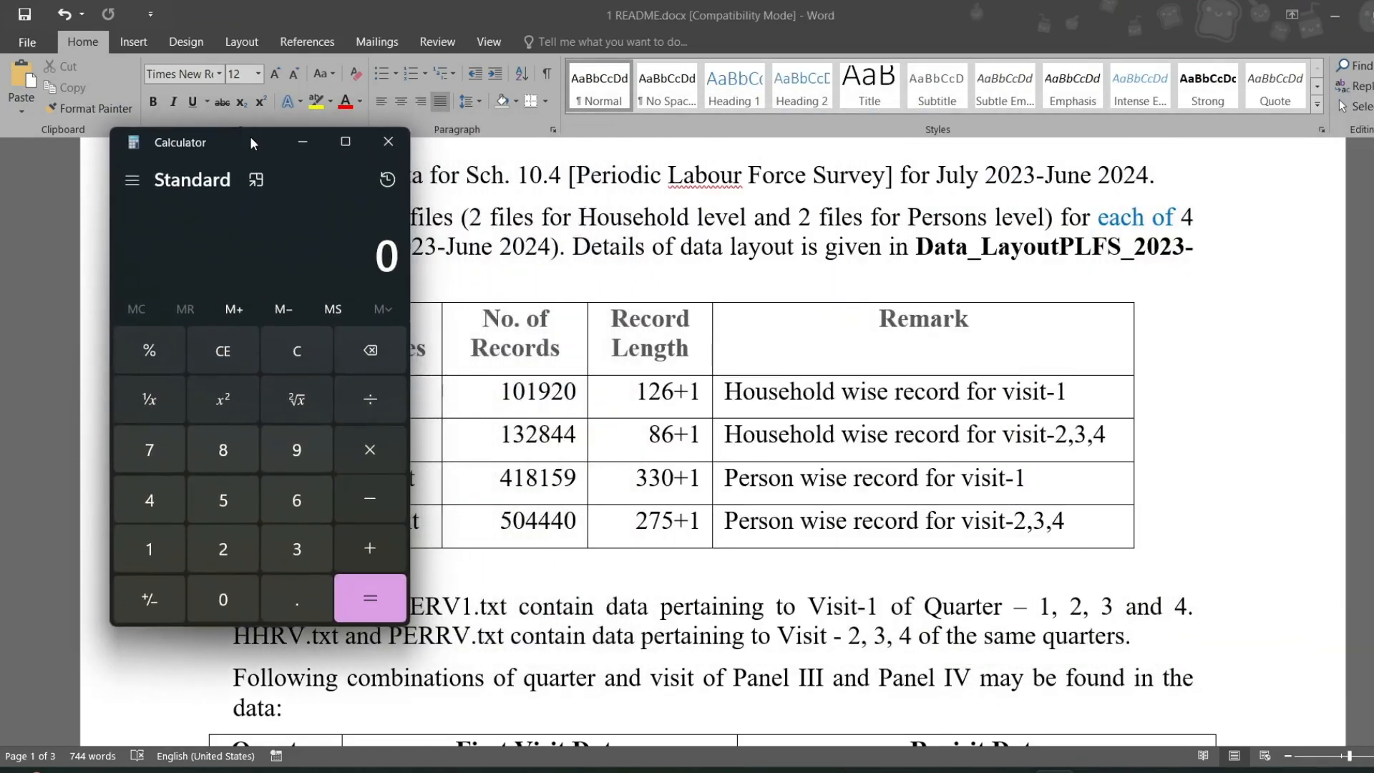
type("1")
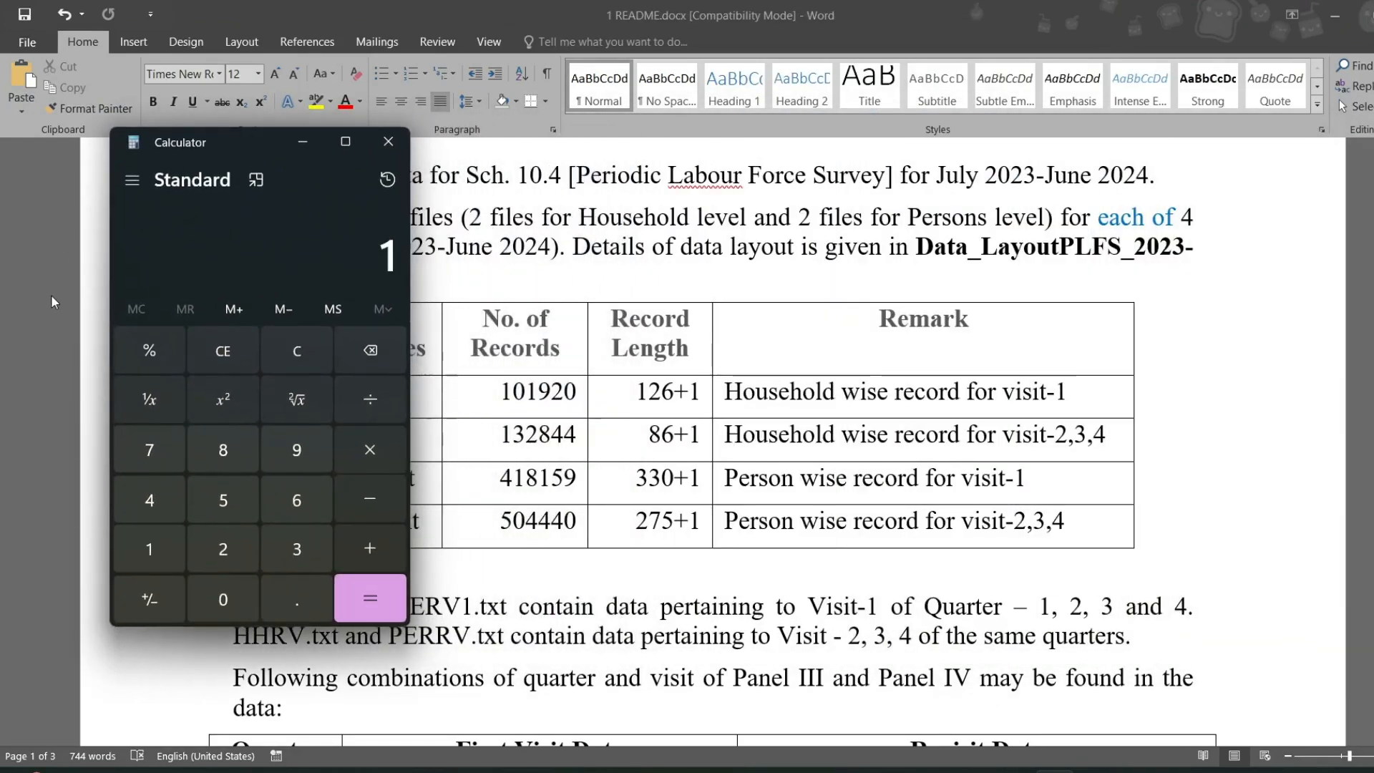
type("019")
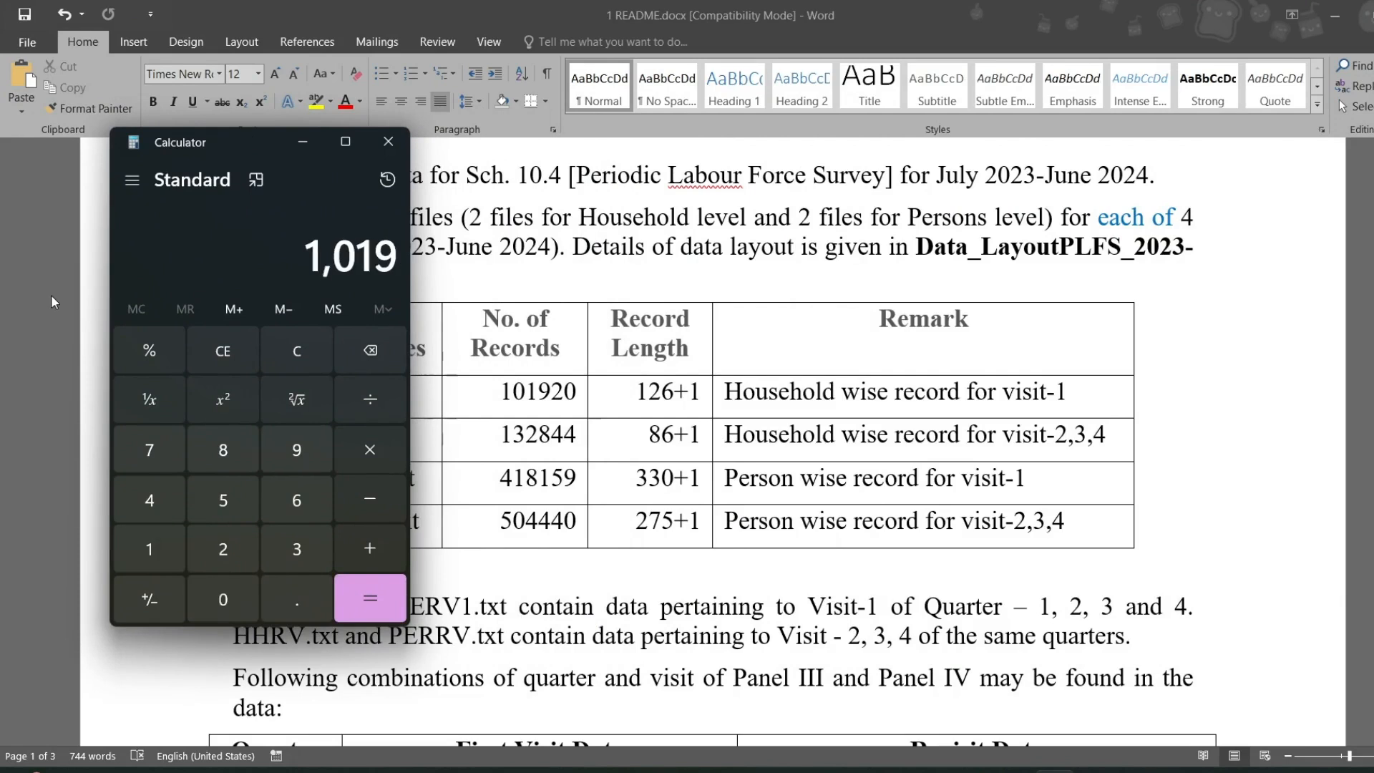
type("20")
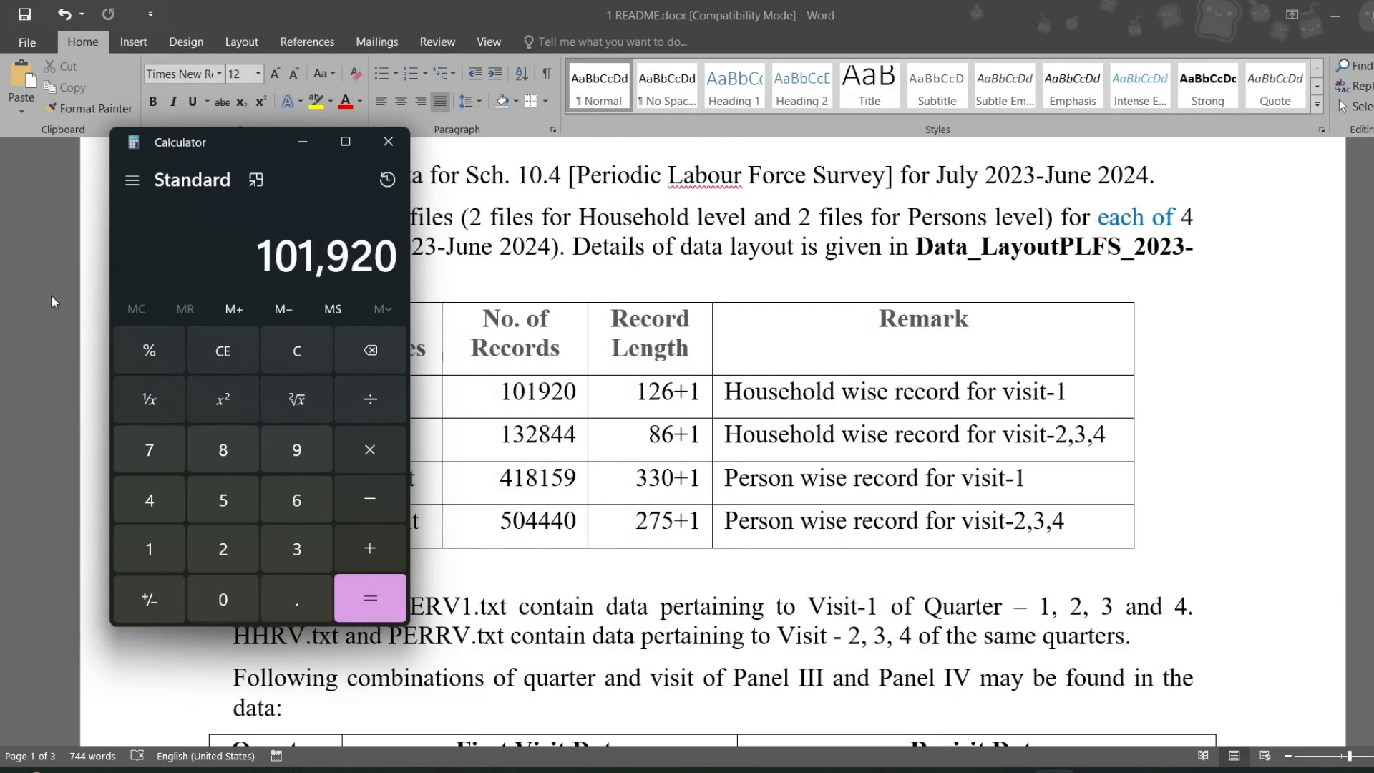
type(" + 13")
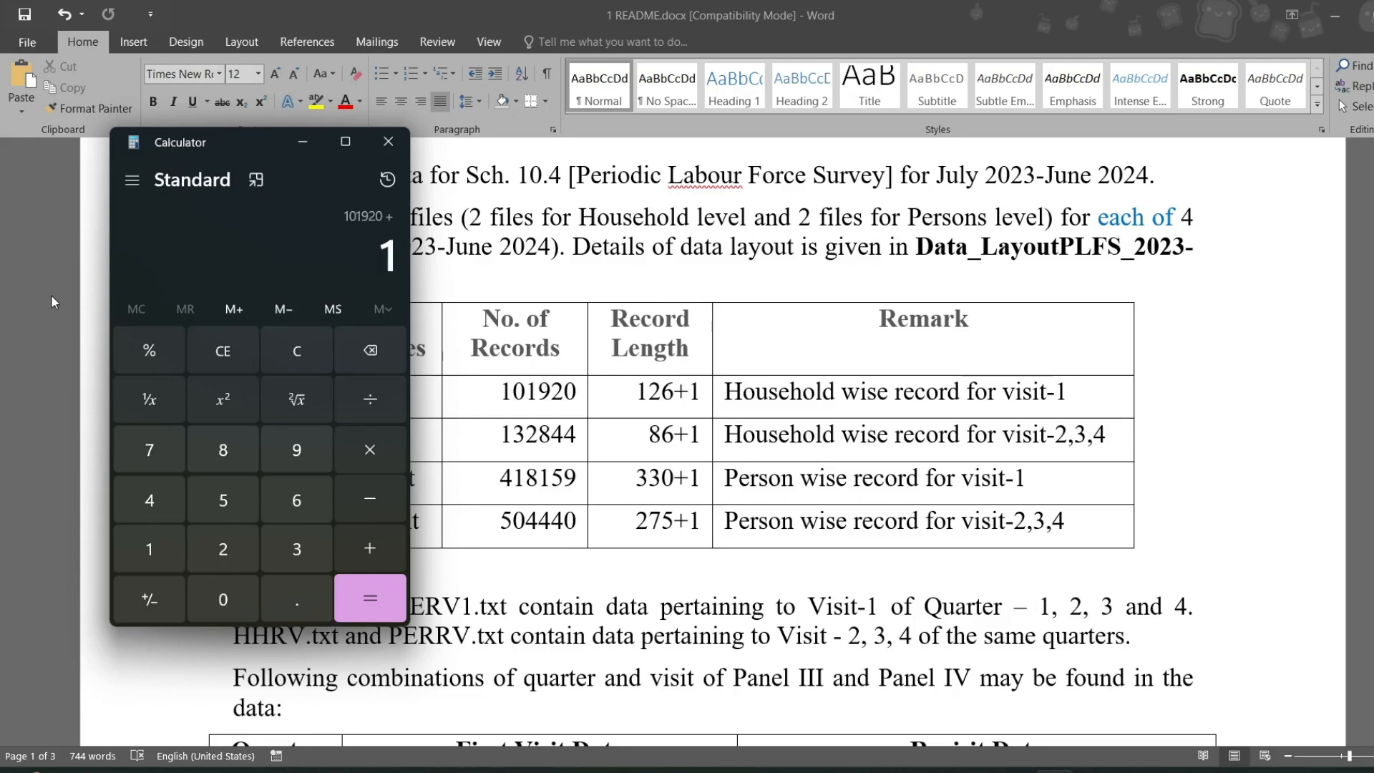
type("2,844")
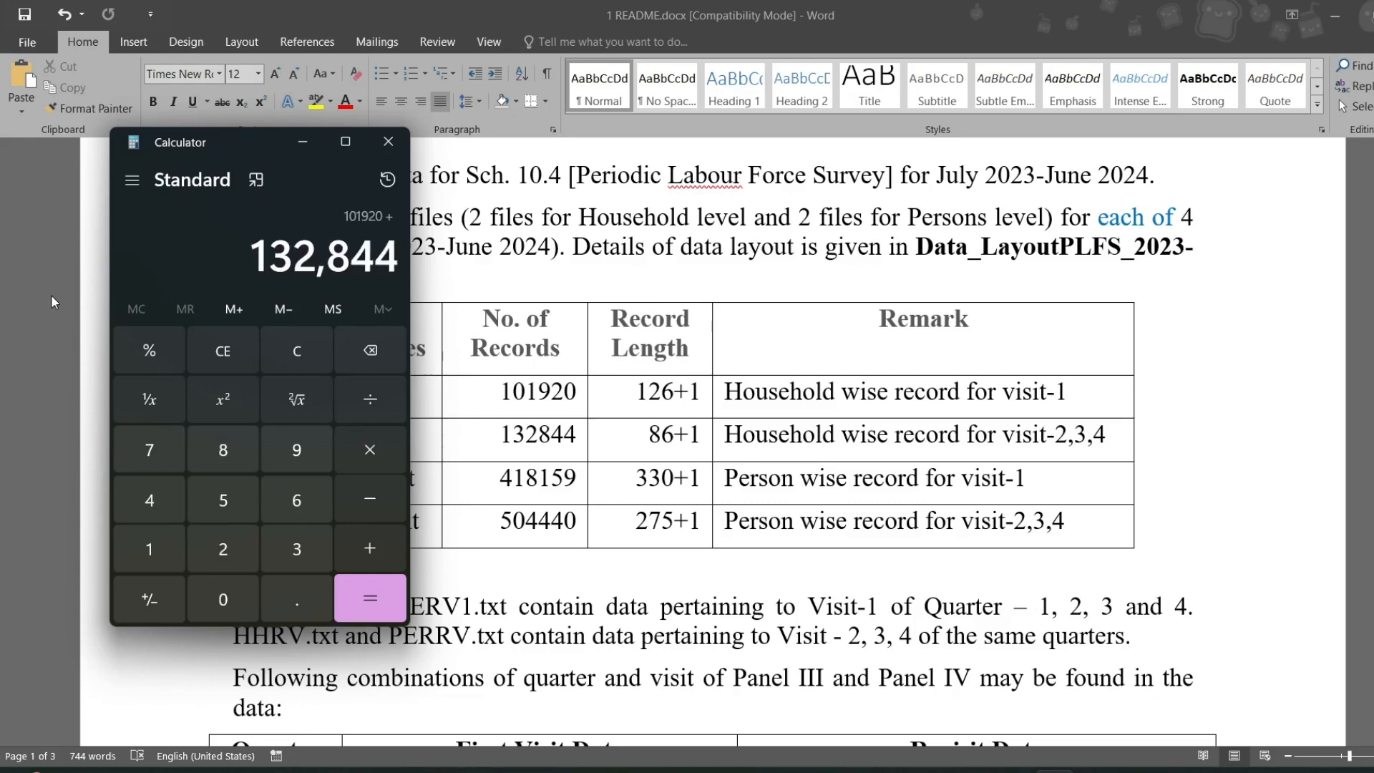
key("Return")
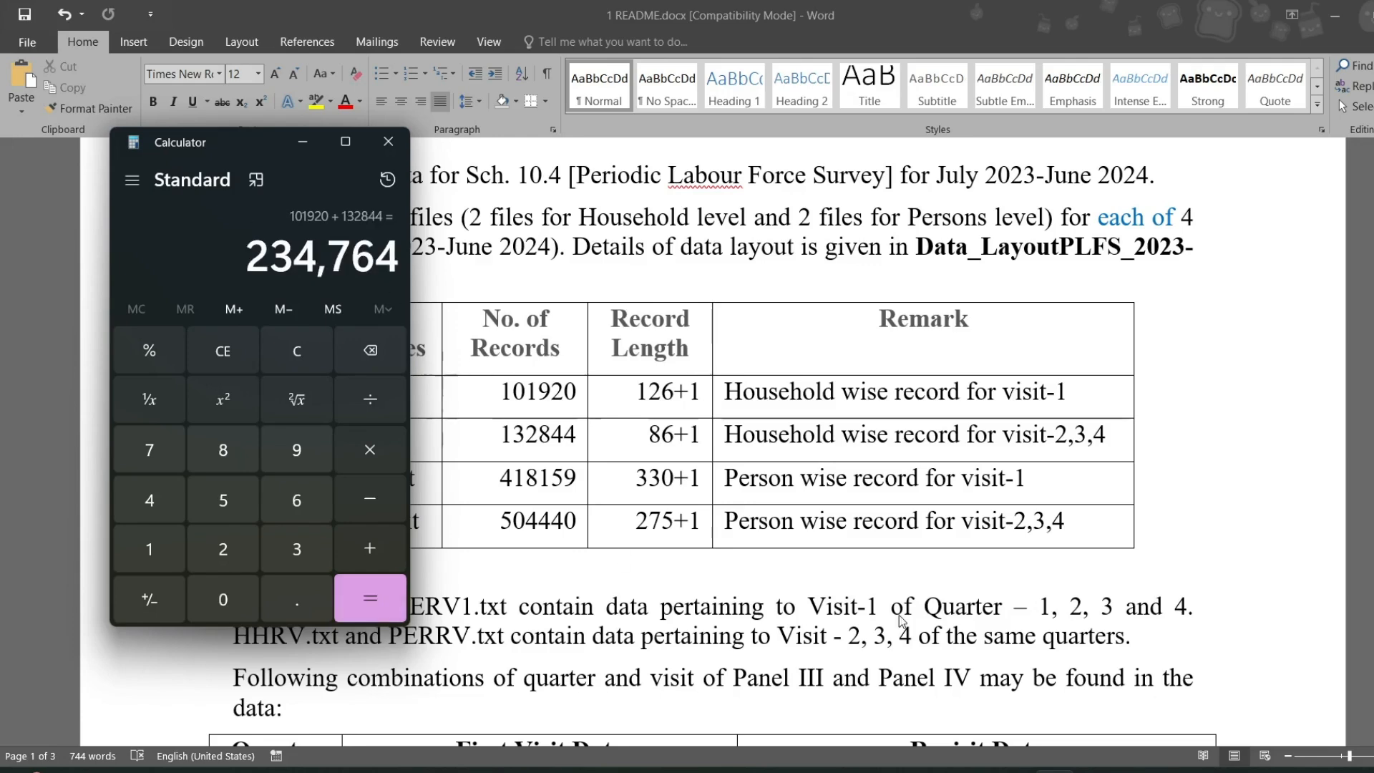
Switch to Stata, compare the calculated sum with the merge result's observation counts, and close Calculator.
left_click(848, 770)
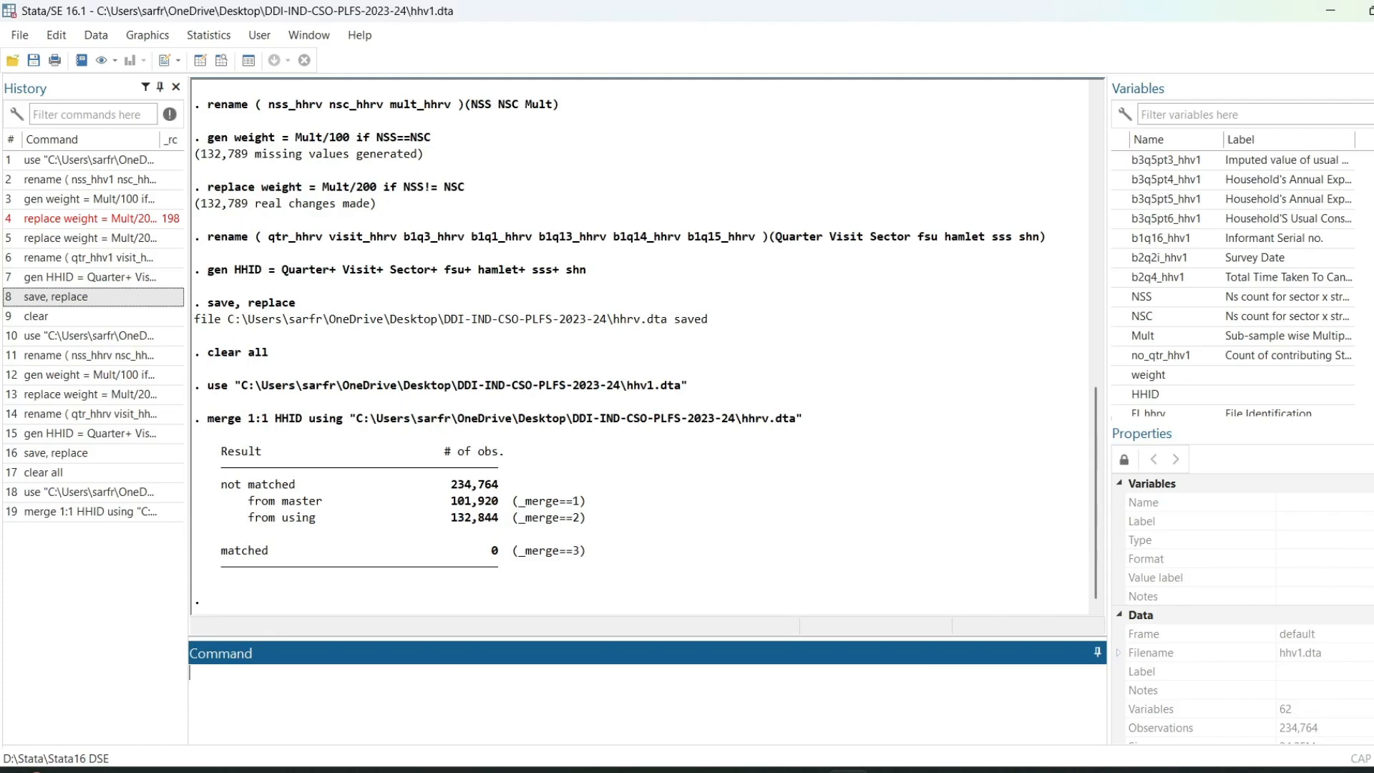
left_click(1052, 771)
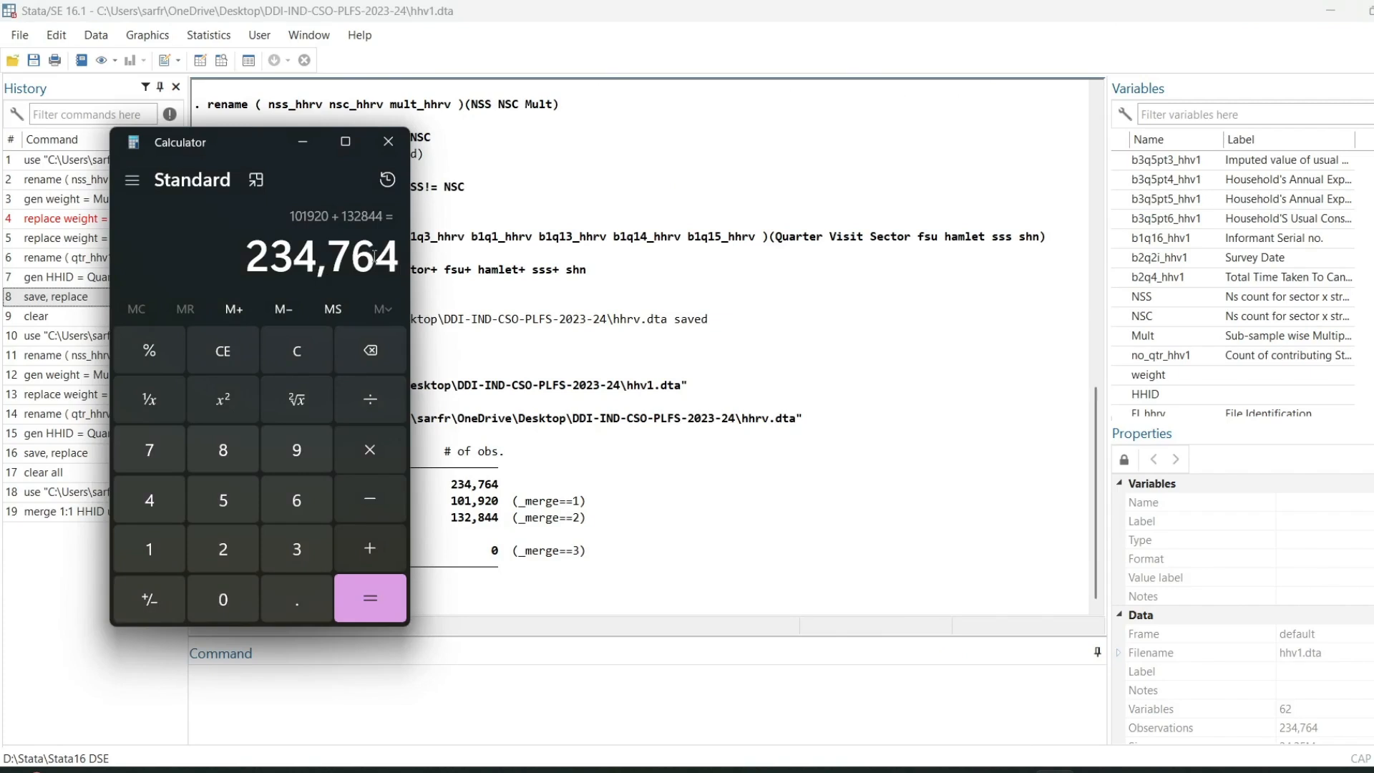
left_click(389, 142)
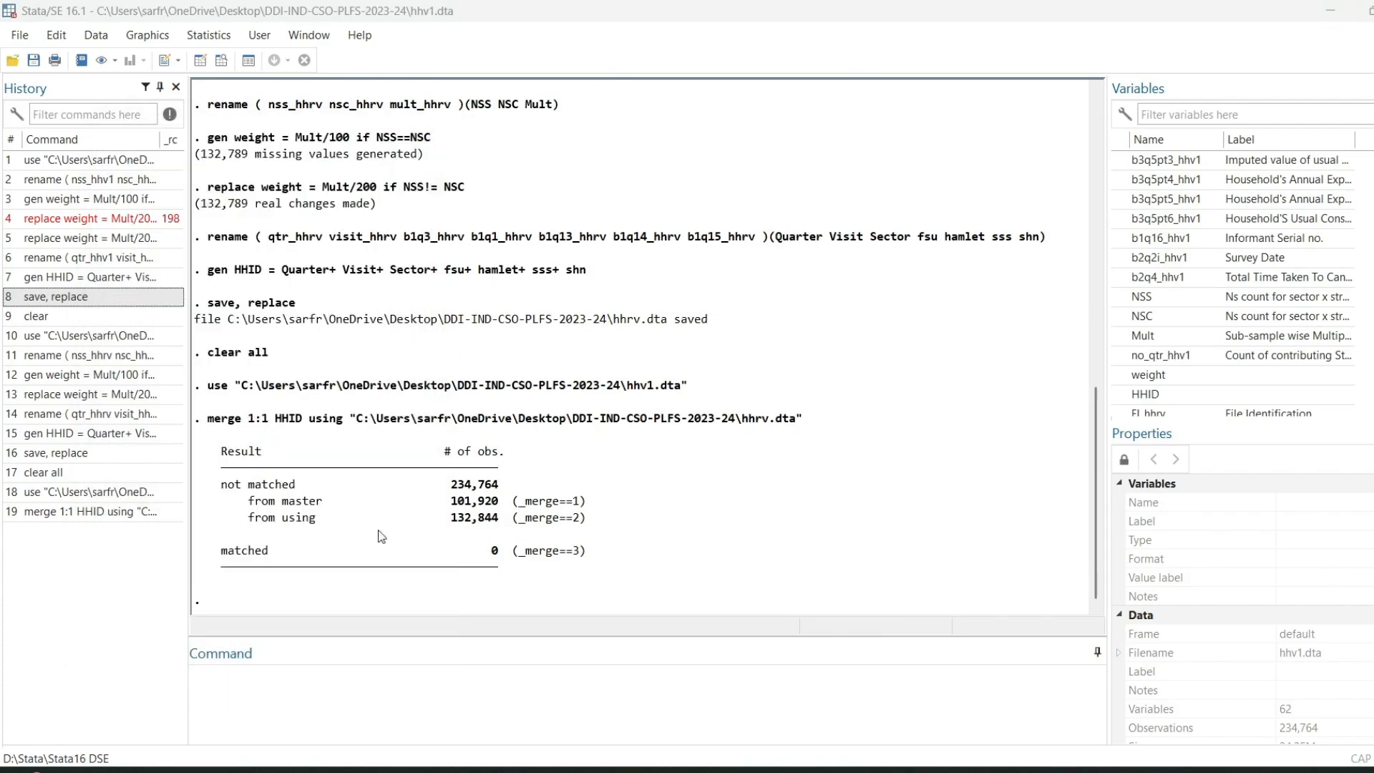
Remove the _merge variable from the merged household dataset with "drop _merge".
left_click(294, 688)
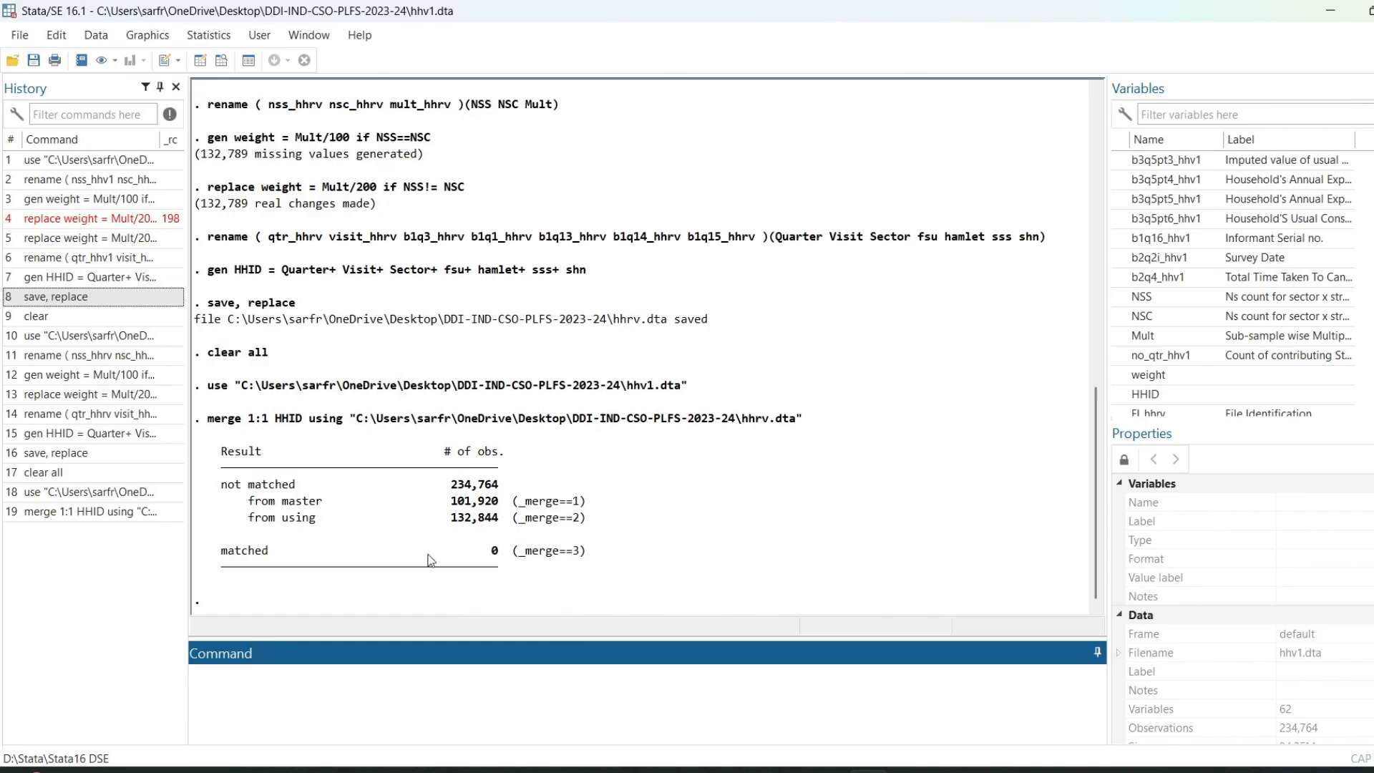
scroll(1201, 350, "down", 10)
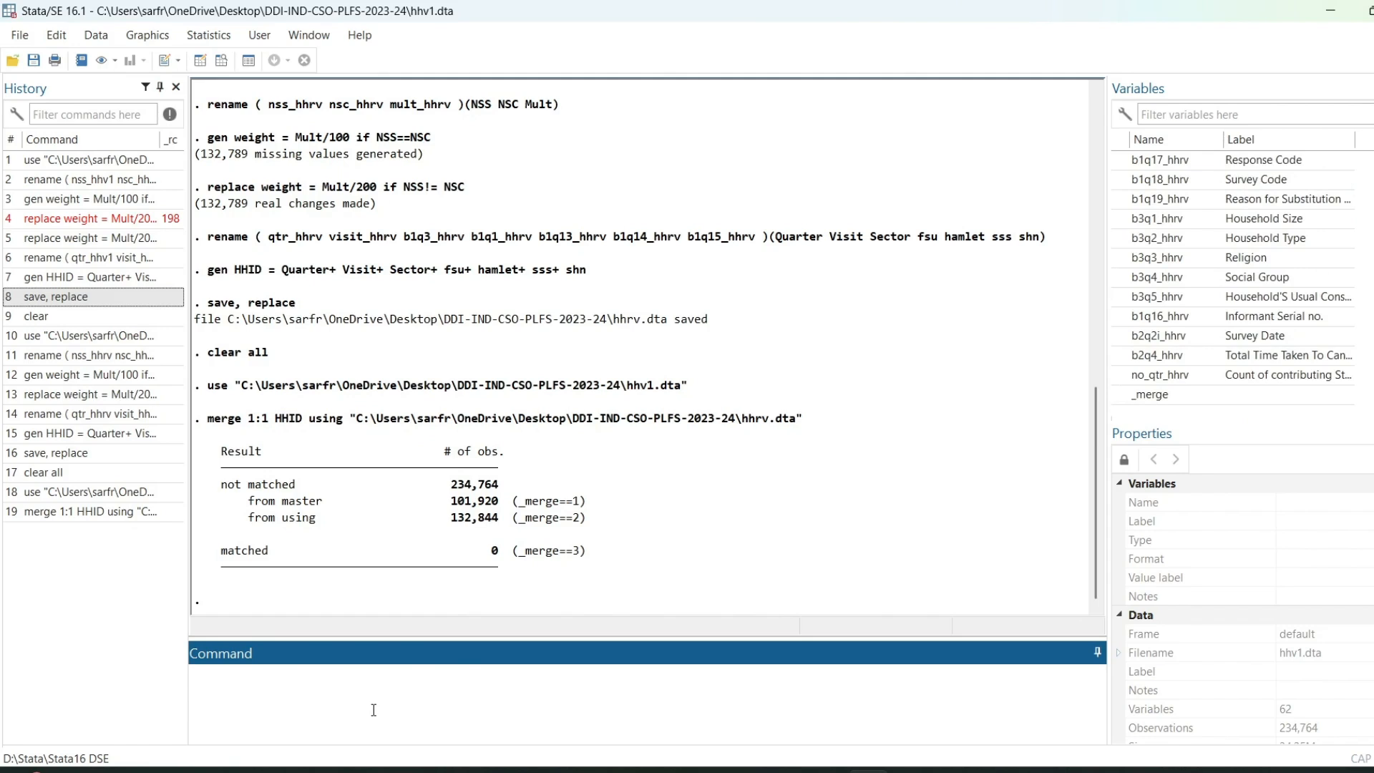
type("drop")
left_click(1121, 396)
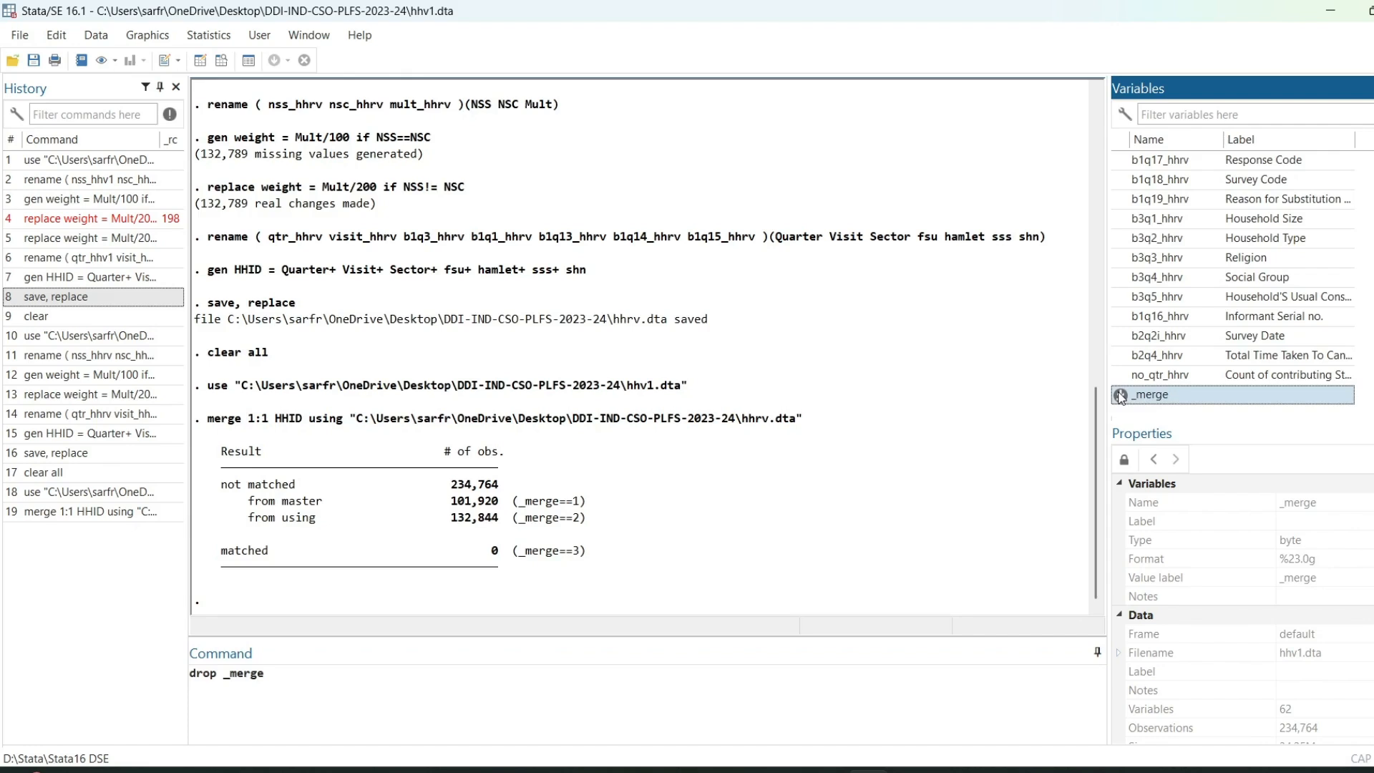
key("Return")
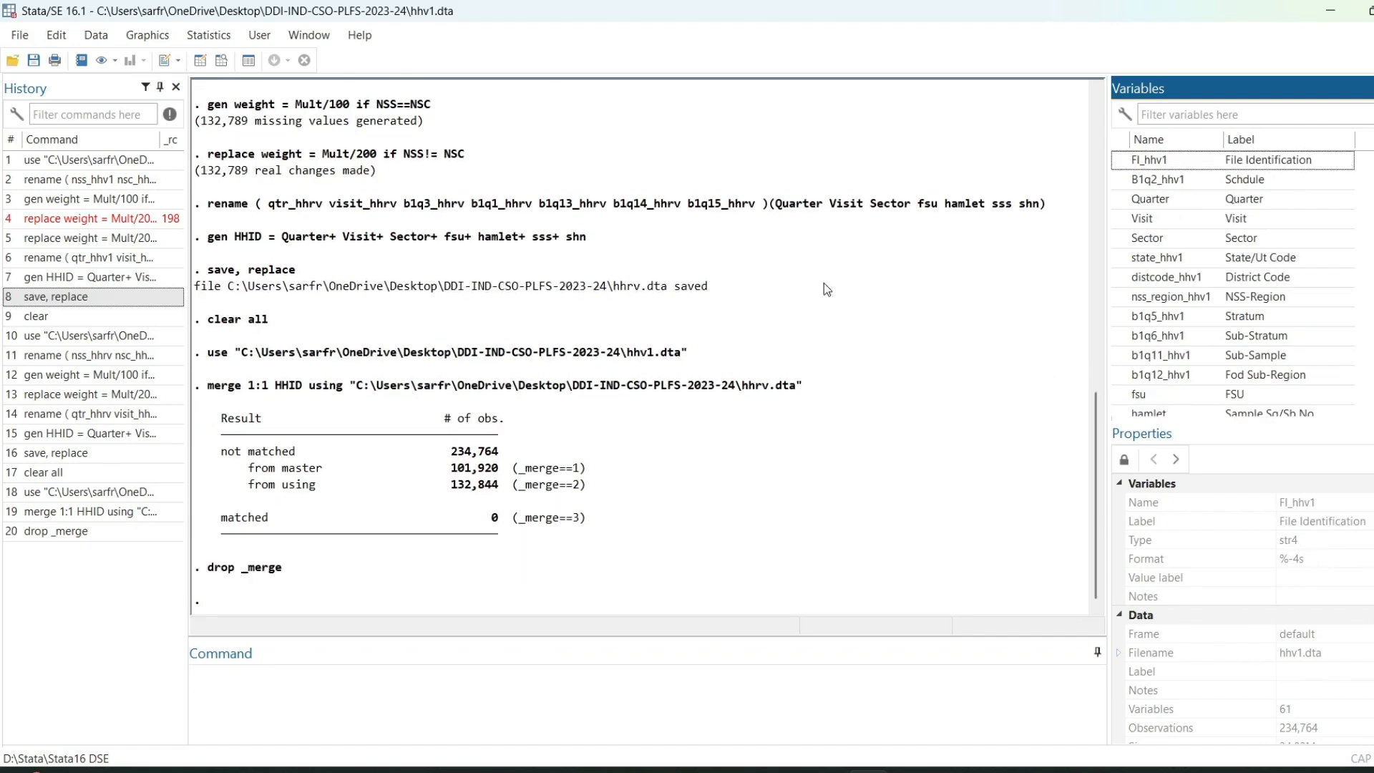
Save the merged dataset as a new Stata data file named "Merged HH data" in the DDI-IND-CSO-PLFS-2023-24 folder.
left_click(22, 38)
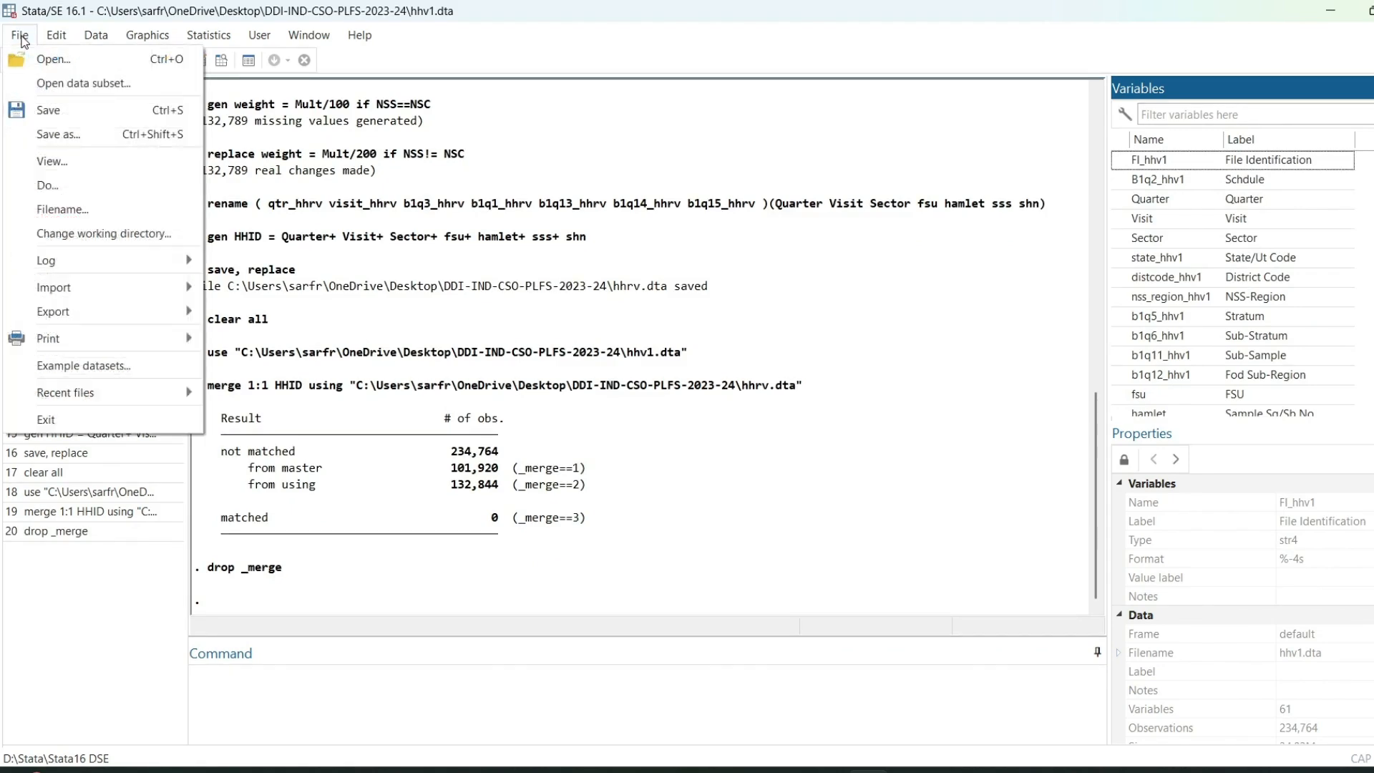
left_click(88, 133)
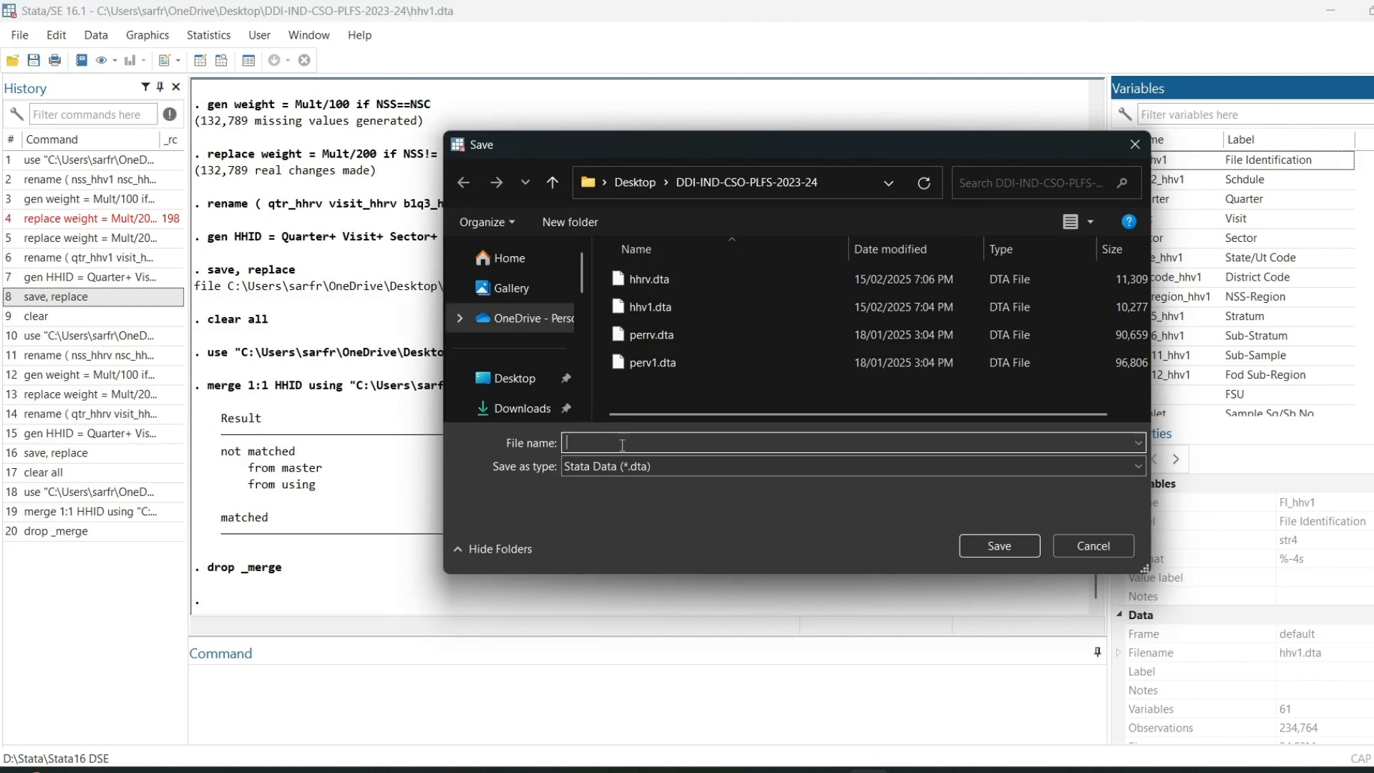
type("Merged HH data")
key("Return")
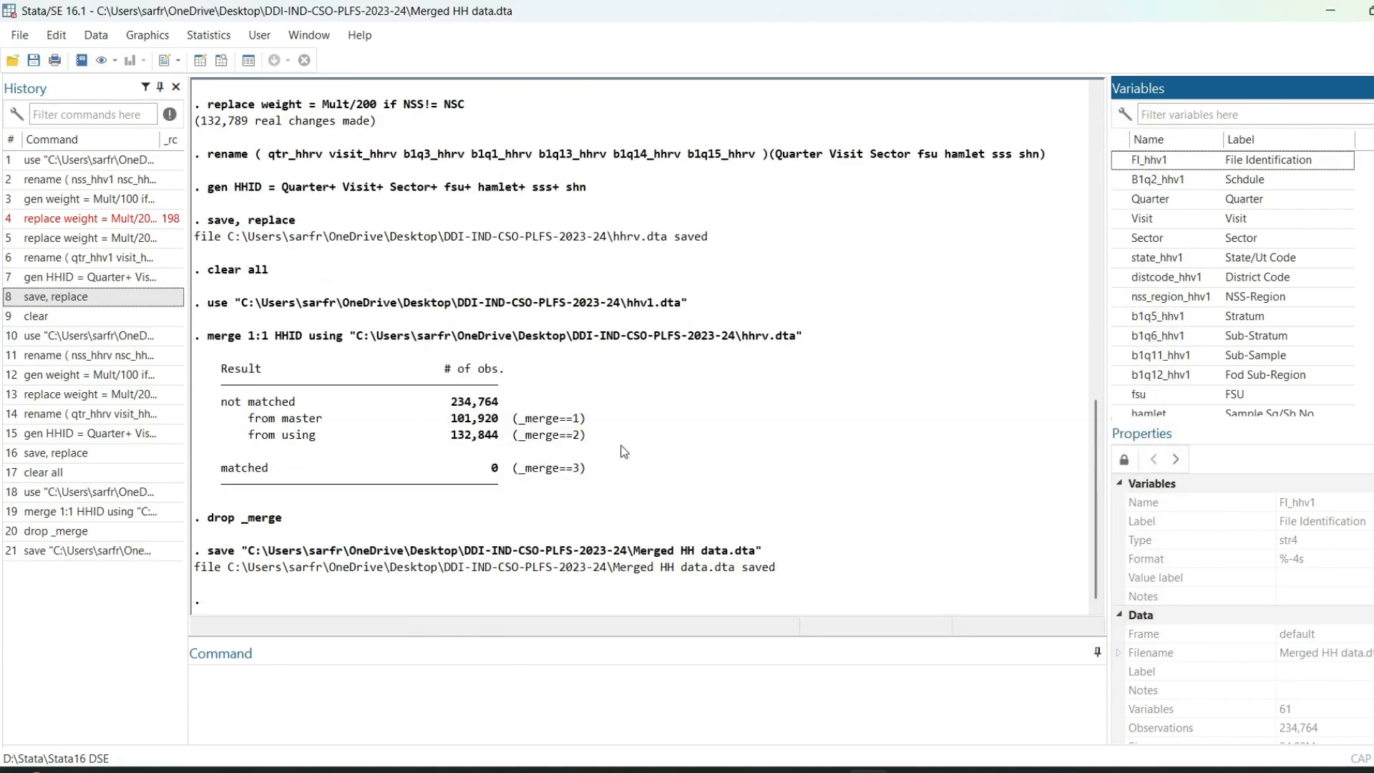
Clear the data from memory and open perv1.dta from the DDI-IND-CSO-PLFS-2023-24 folder.
left_click(477, 704)
type("clear")
key("Return")
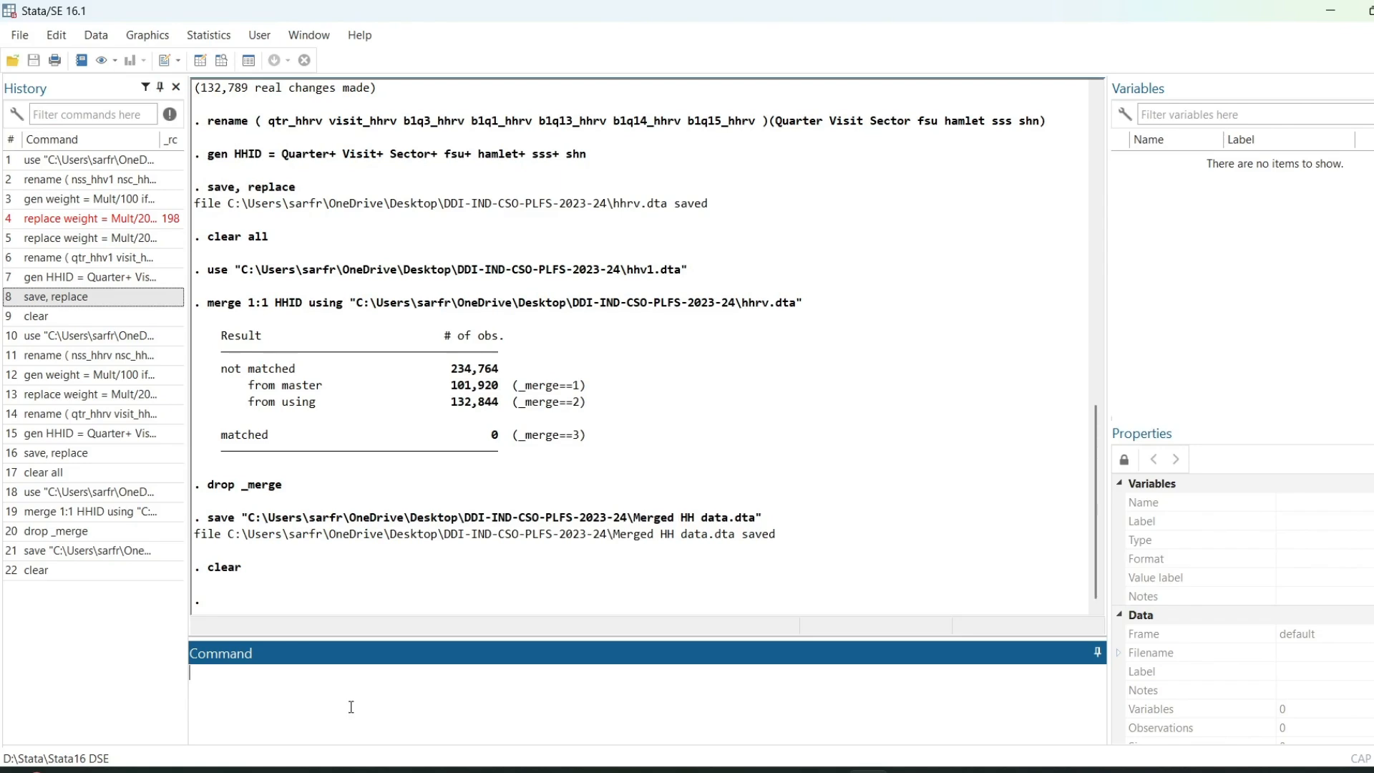
key("ctrl+o")
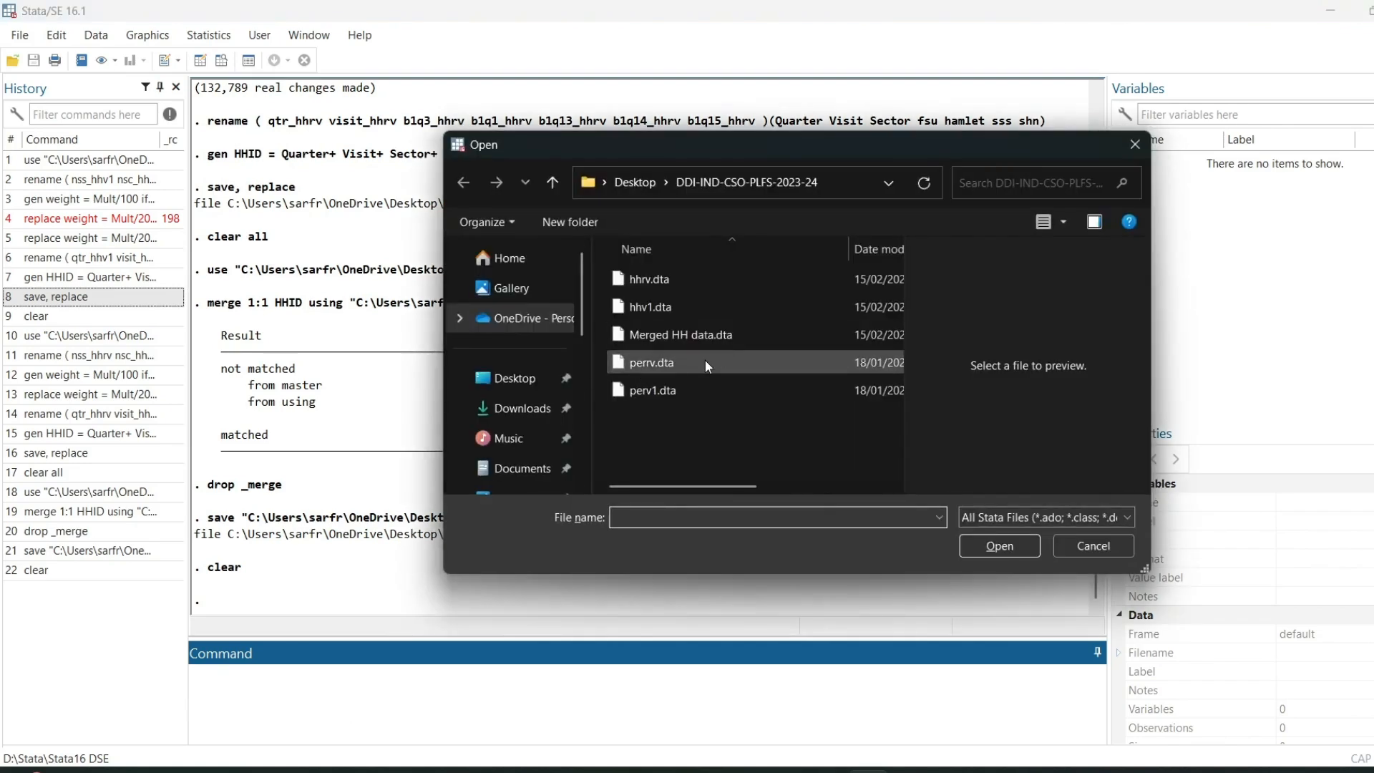
double_click(664, 390)
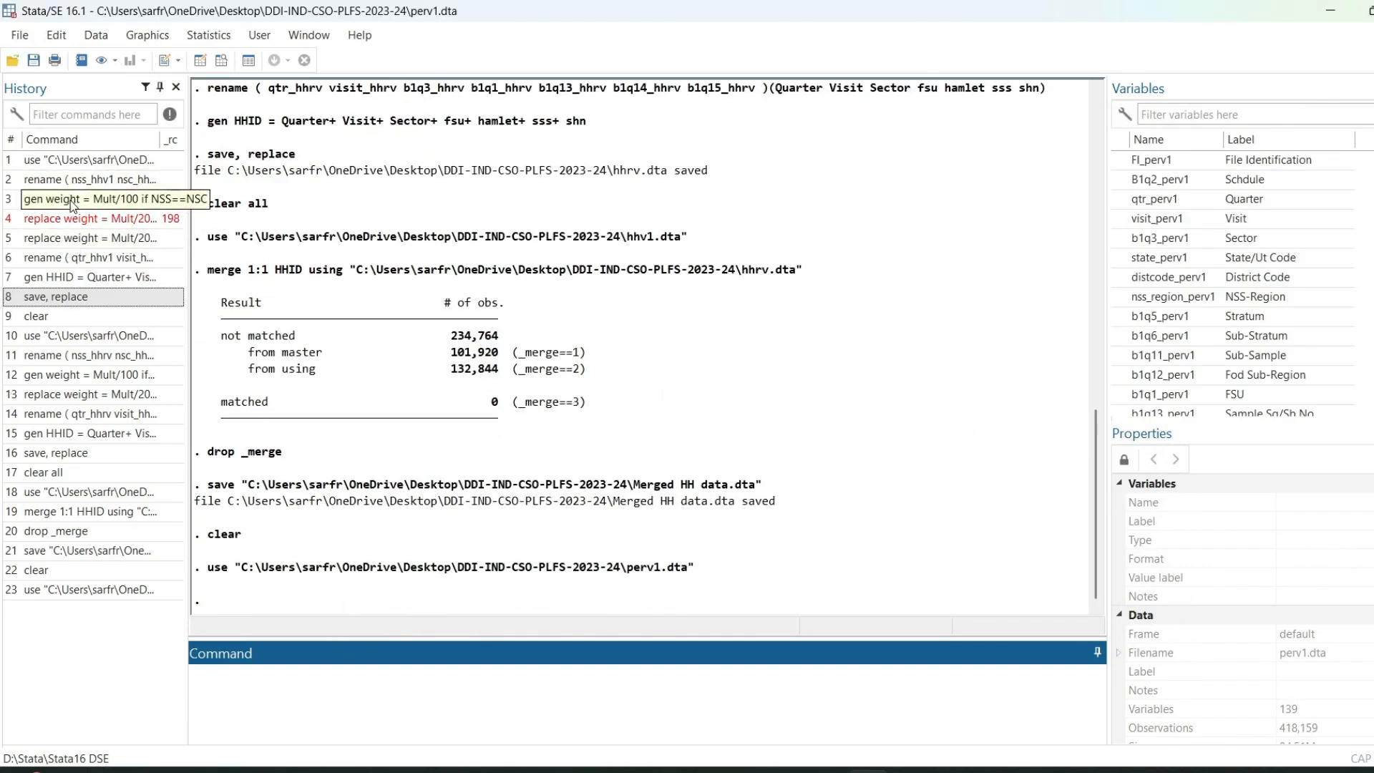
Reuse the earlier rename command to rename NSS_perv1, NSC_perv1 and mult_perv1 to NSS, NSC and Mult.
left_click(72, 180)
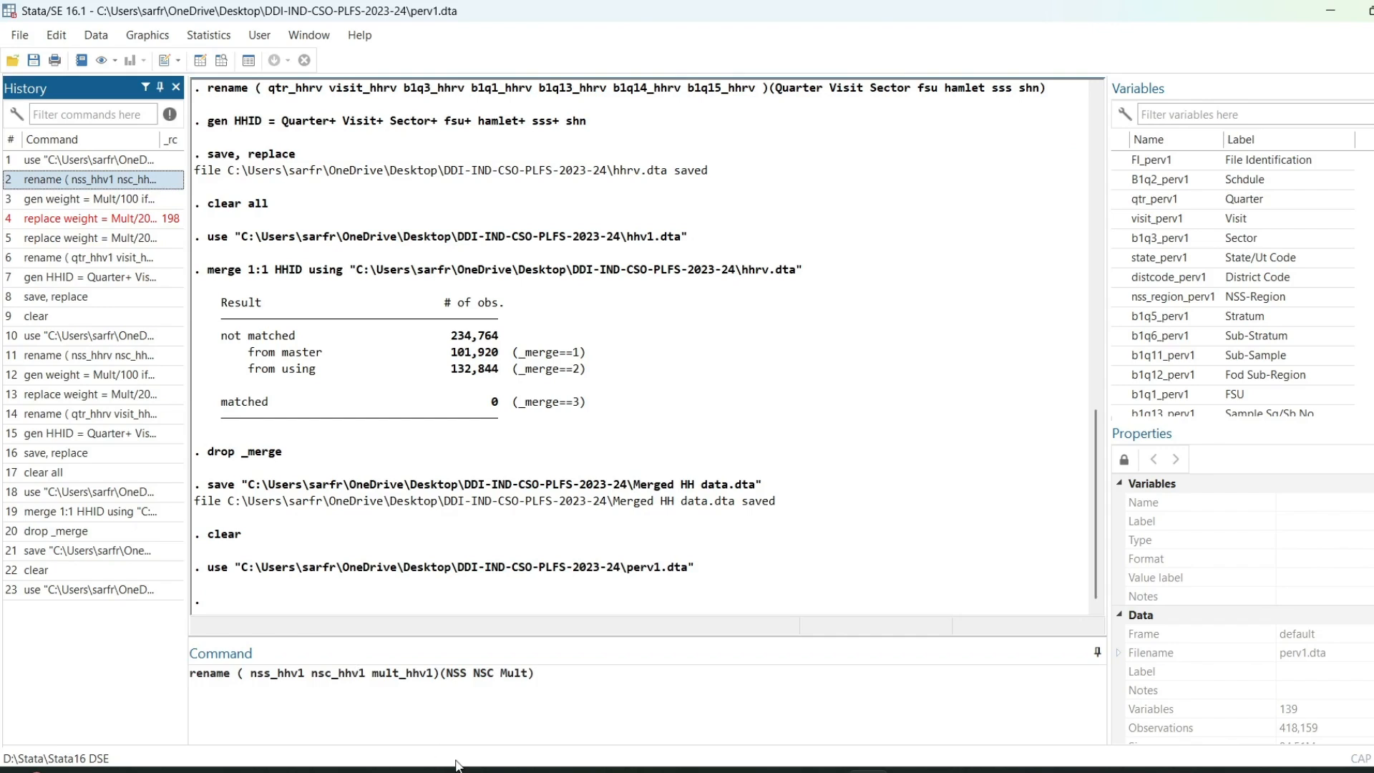
left_click_drag(432, 672, 249, 671)
key("BackSpace")
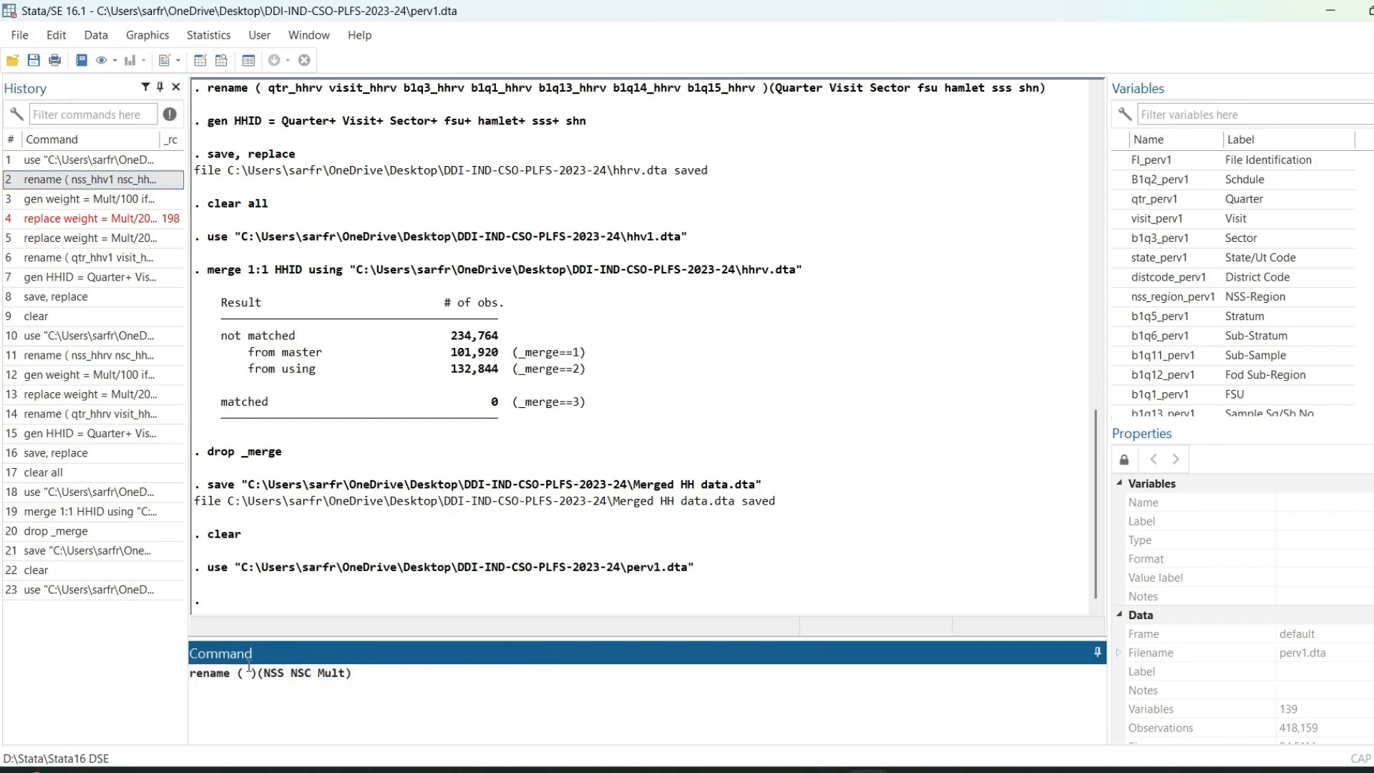
scroll(1242, 358, "down", 20)
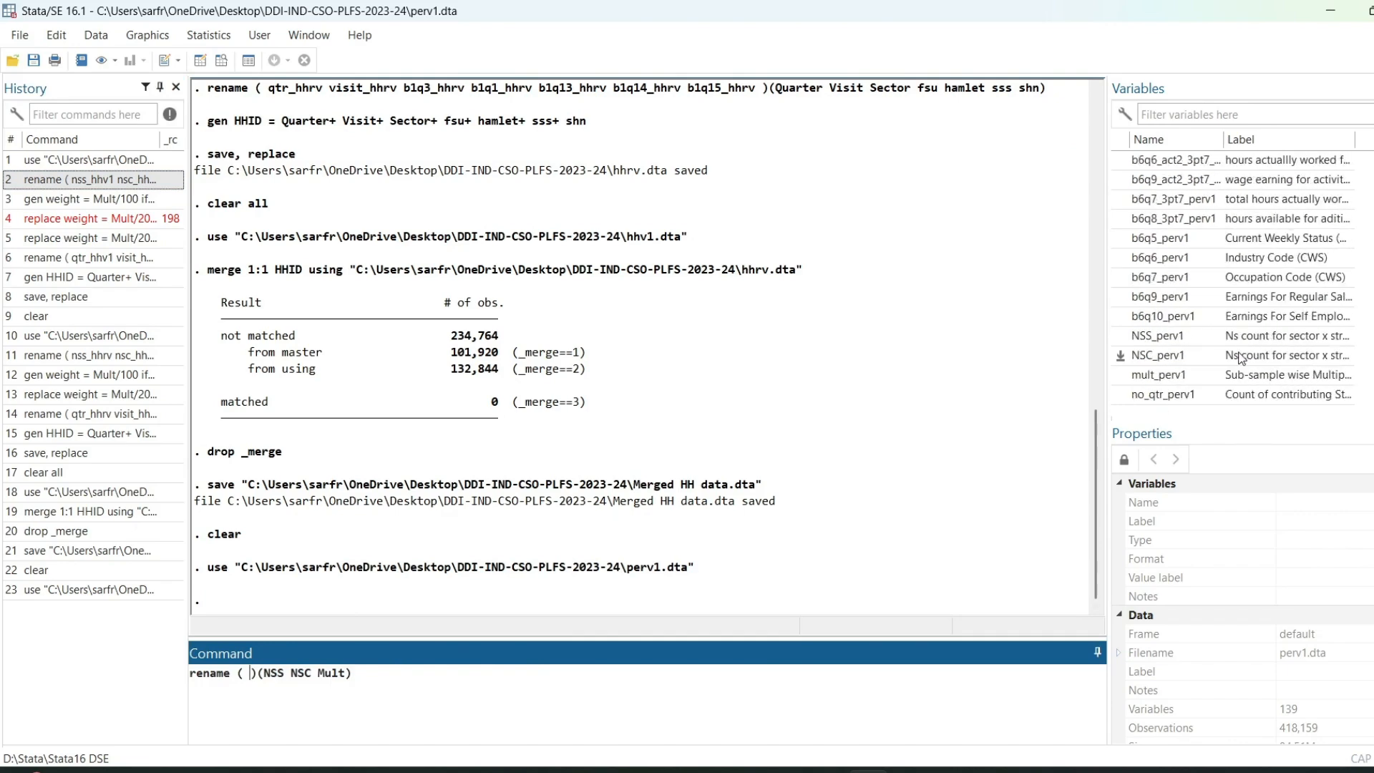
left_click(1121, 338)
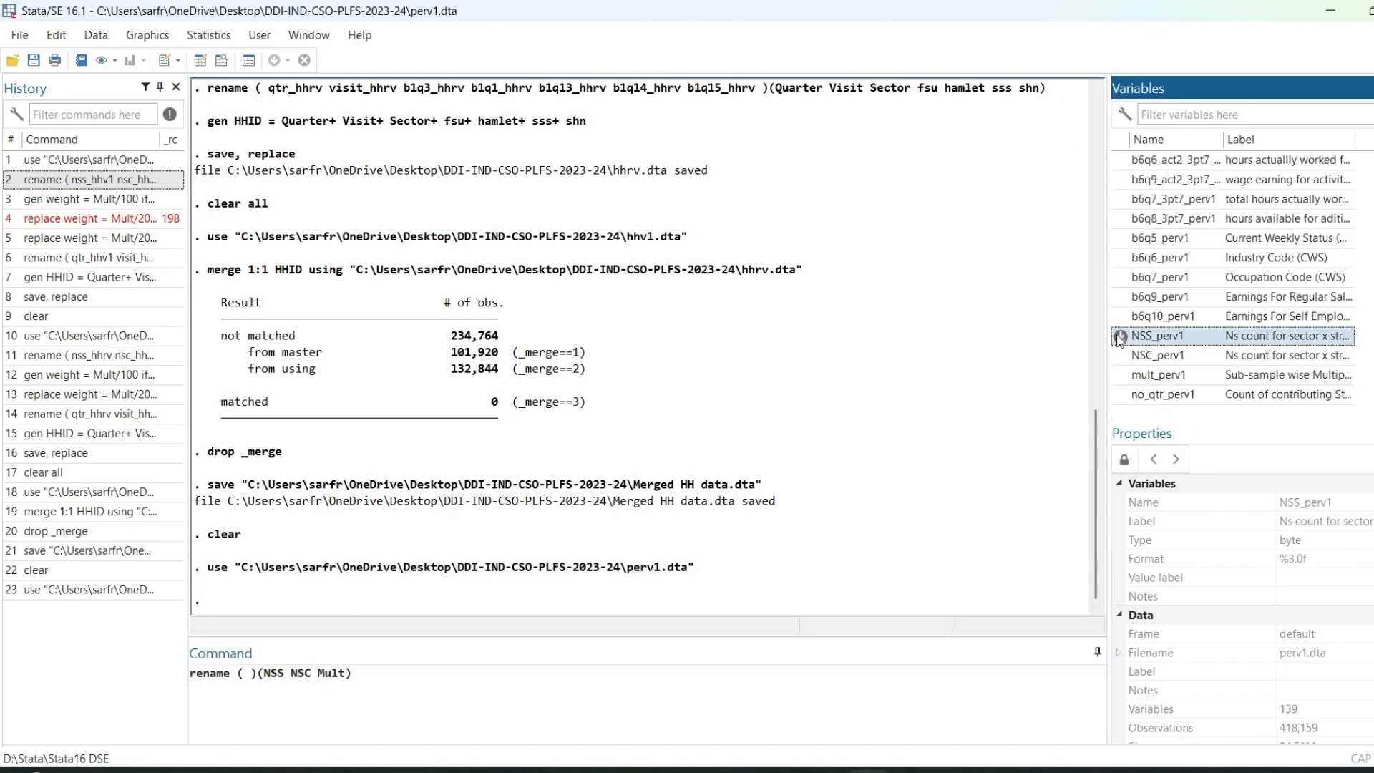
left_click(1121, 356)
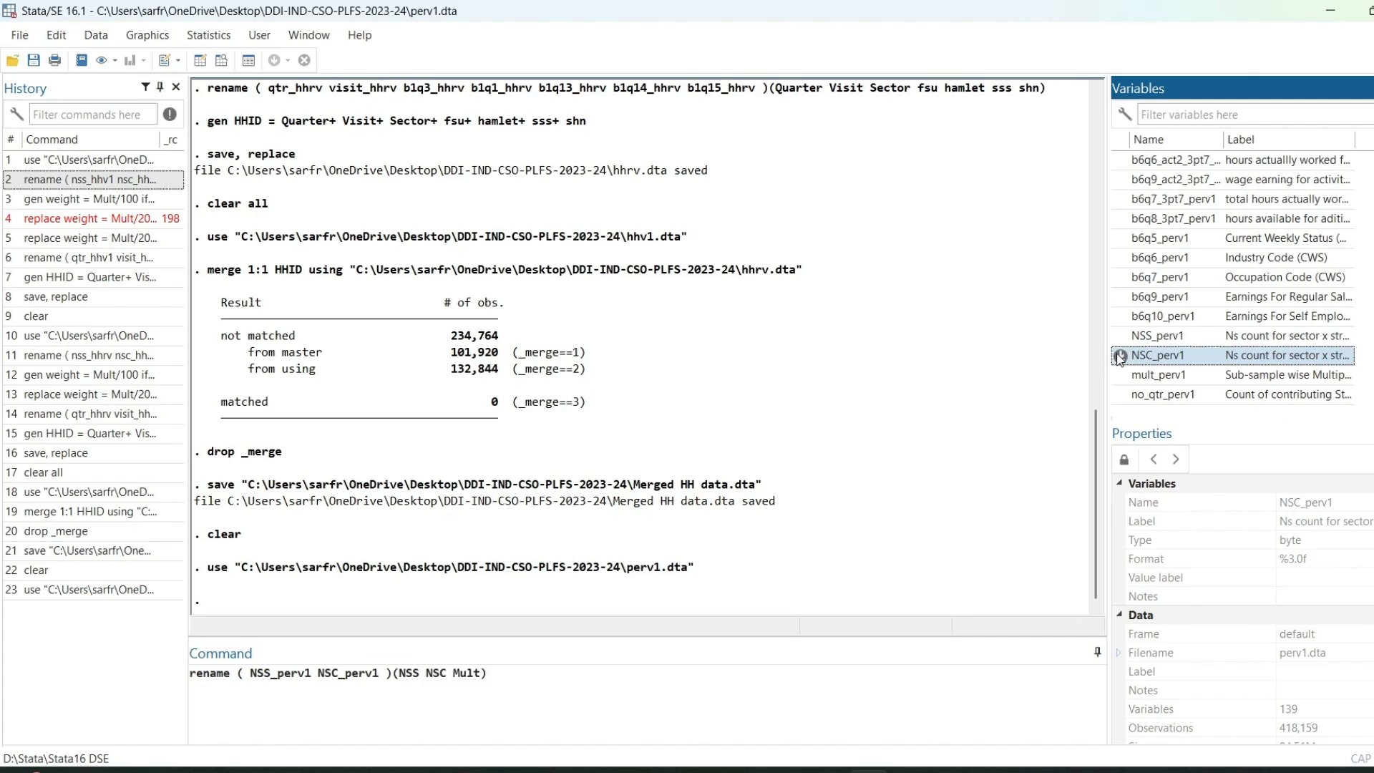
left_click(1121, 376)
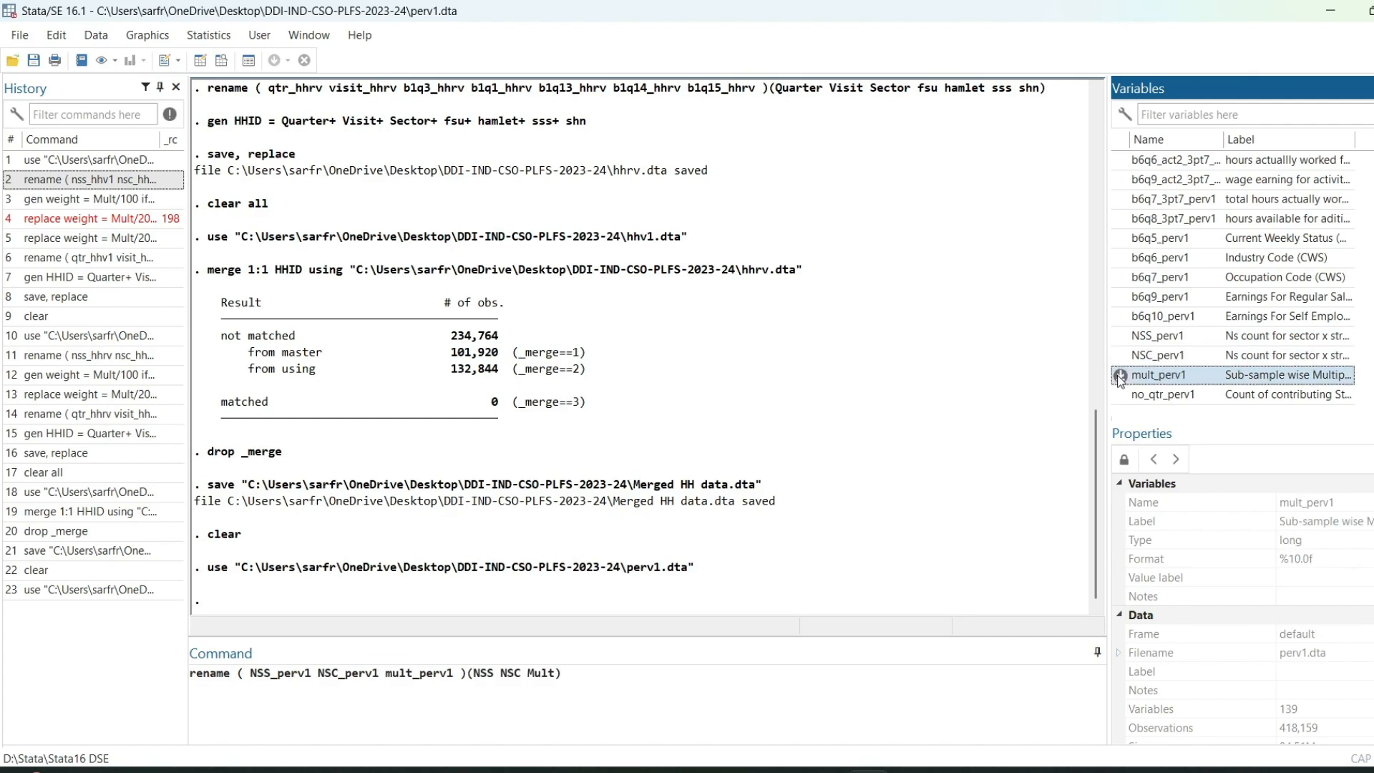
key("Return")
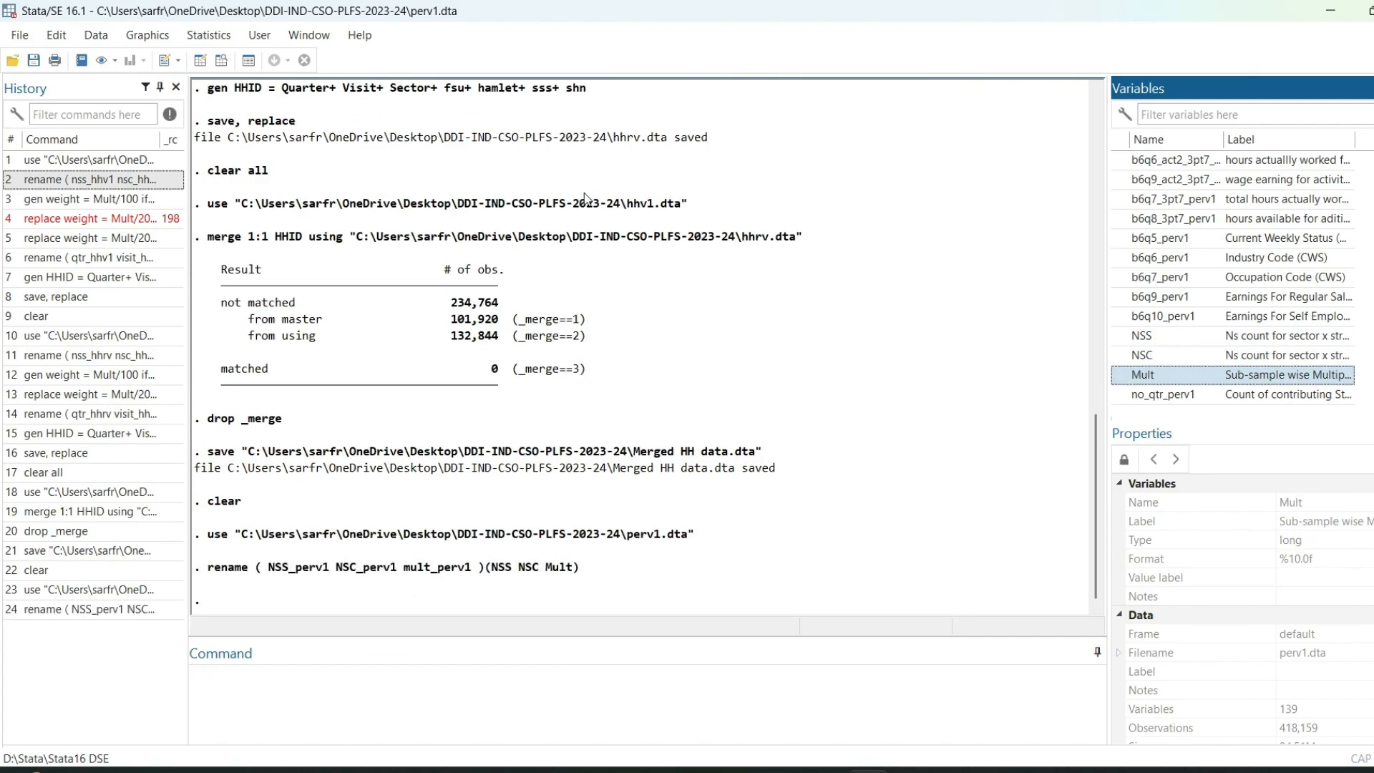
Generate weight as Mult/100 where NSS==NSC, and replace it with Mult/200 where NSS!= NSC.
left_click(54, 203)
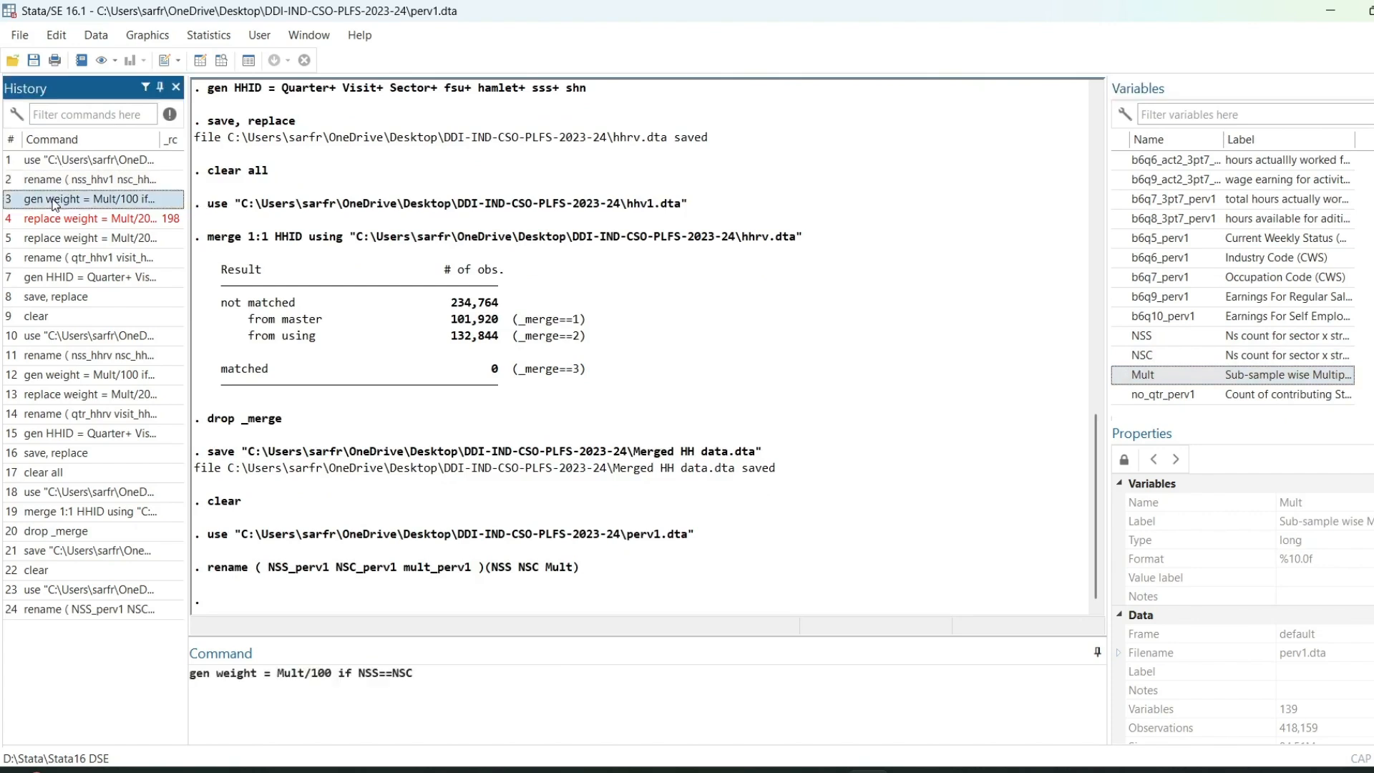
key("Return")
left_click(49, 239)
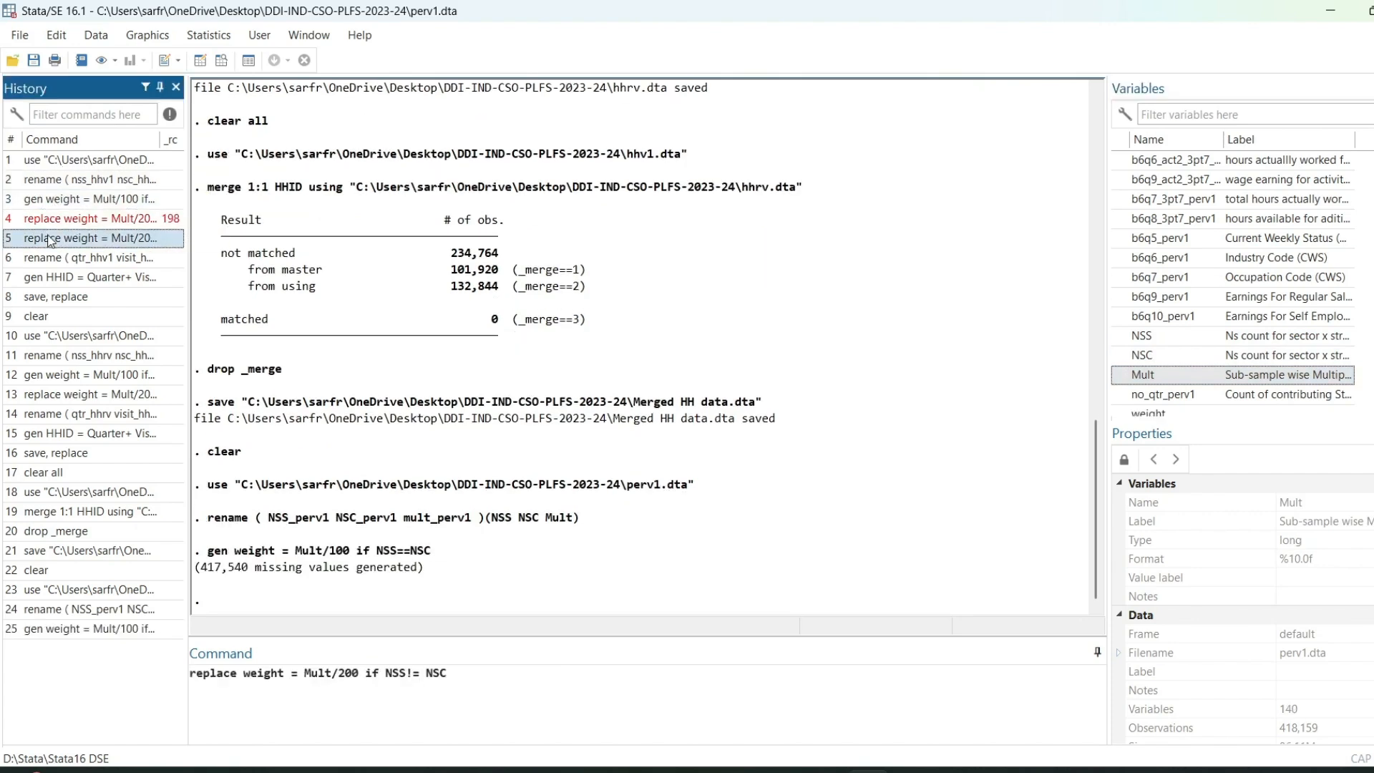
key("Return")
Recall the earlier identifier rename command and remove its hhv1 source variables, keeping the new names Quarter through shn.
left_click(45, 258)
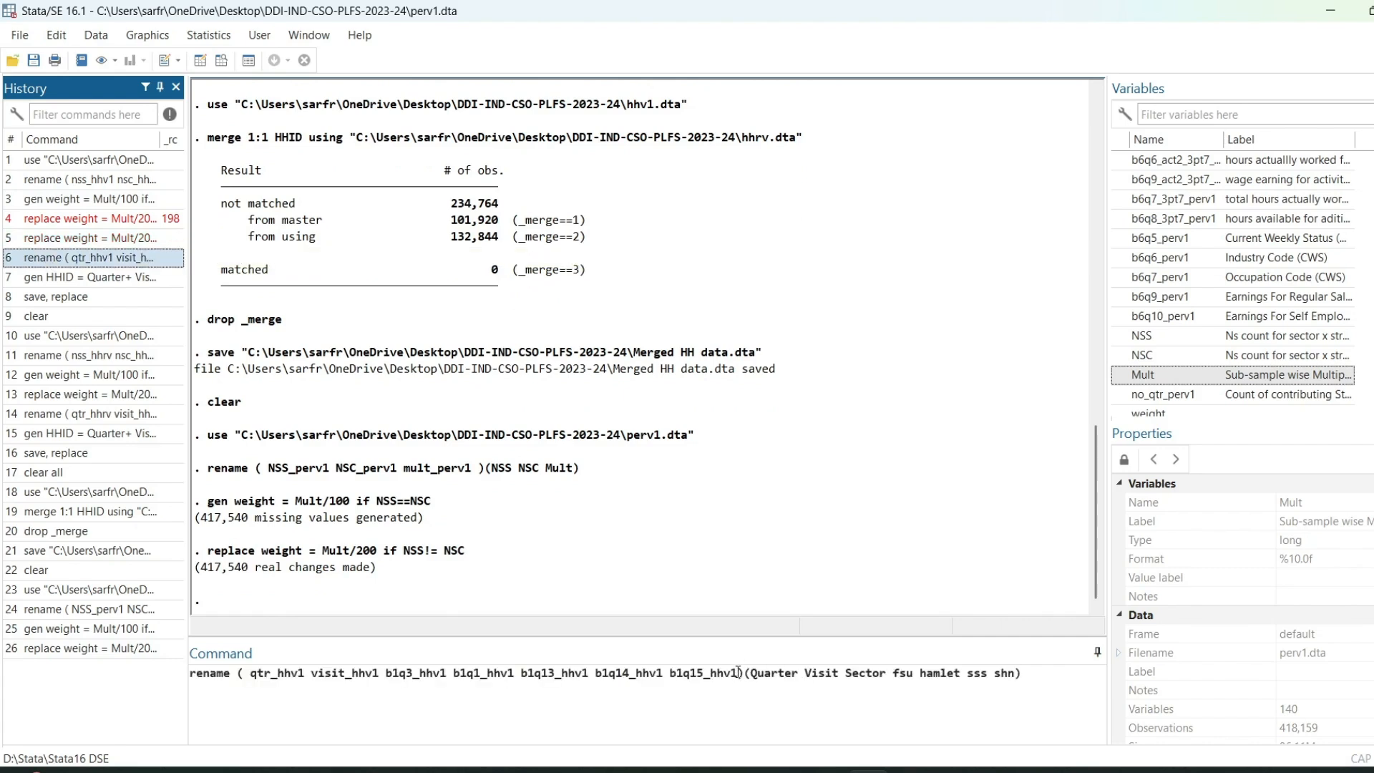
left_click_drag(738, 673, 251, 676)
key("BackSpace")
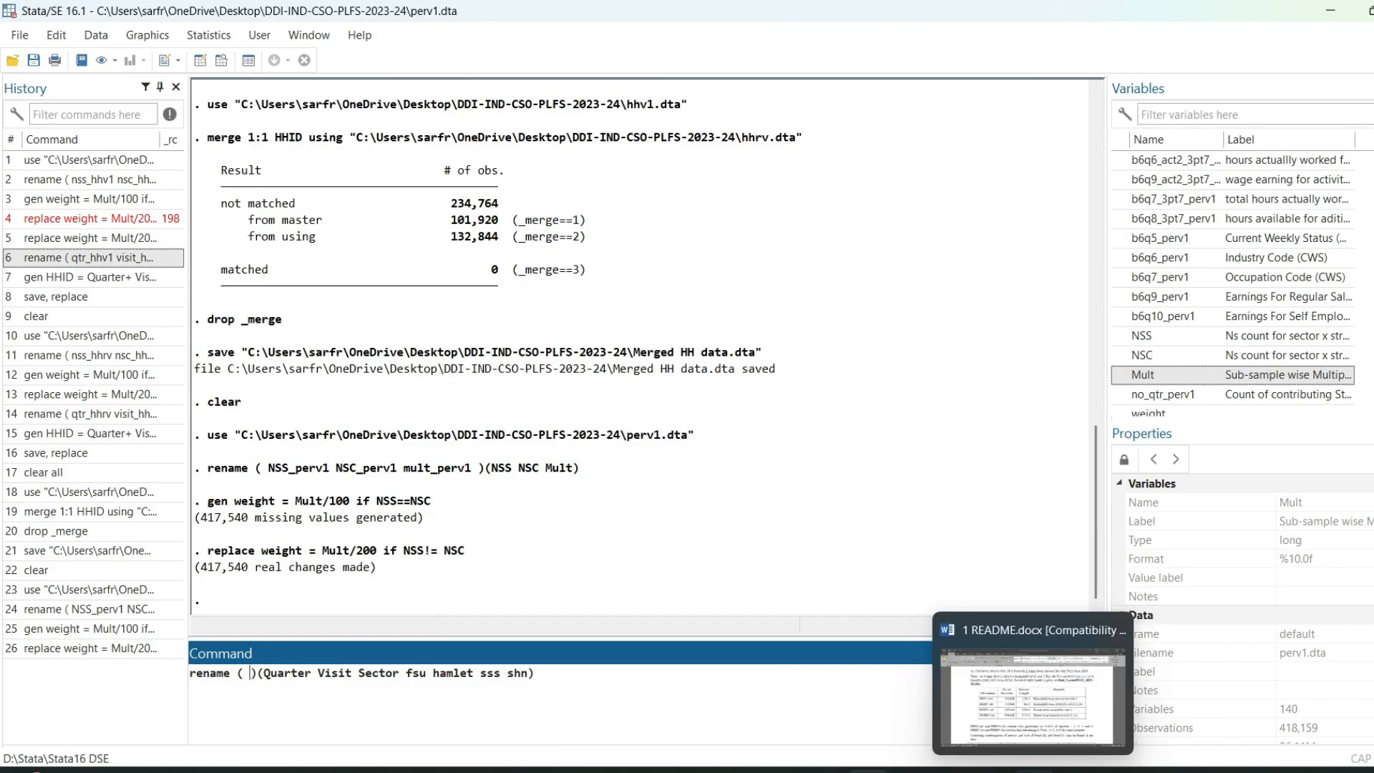
Switch to 1 README.docx in Word, check the common primary key for person wise records, and return to Stata.
left_click(1035, 770)
scroll(707, 521, "down", 15)
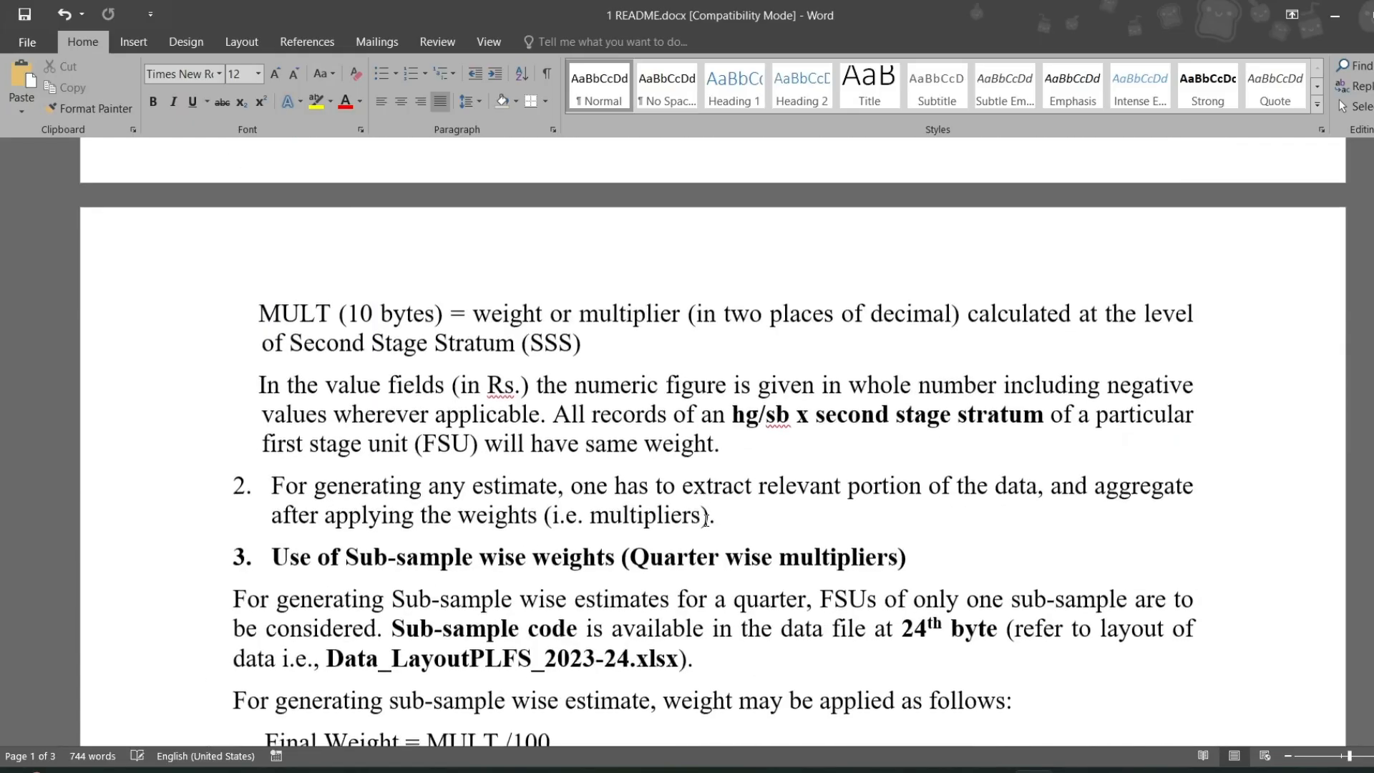
scroll(706, 521, "down", 5)
scroll(707, 520, "up", 3)
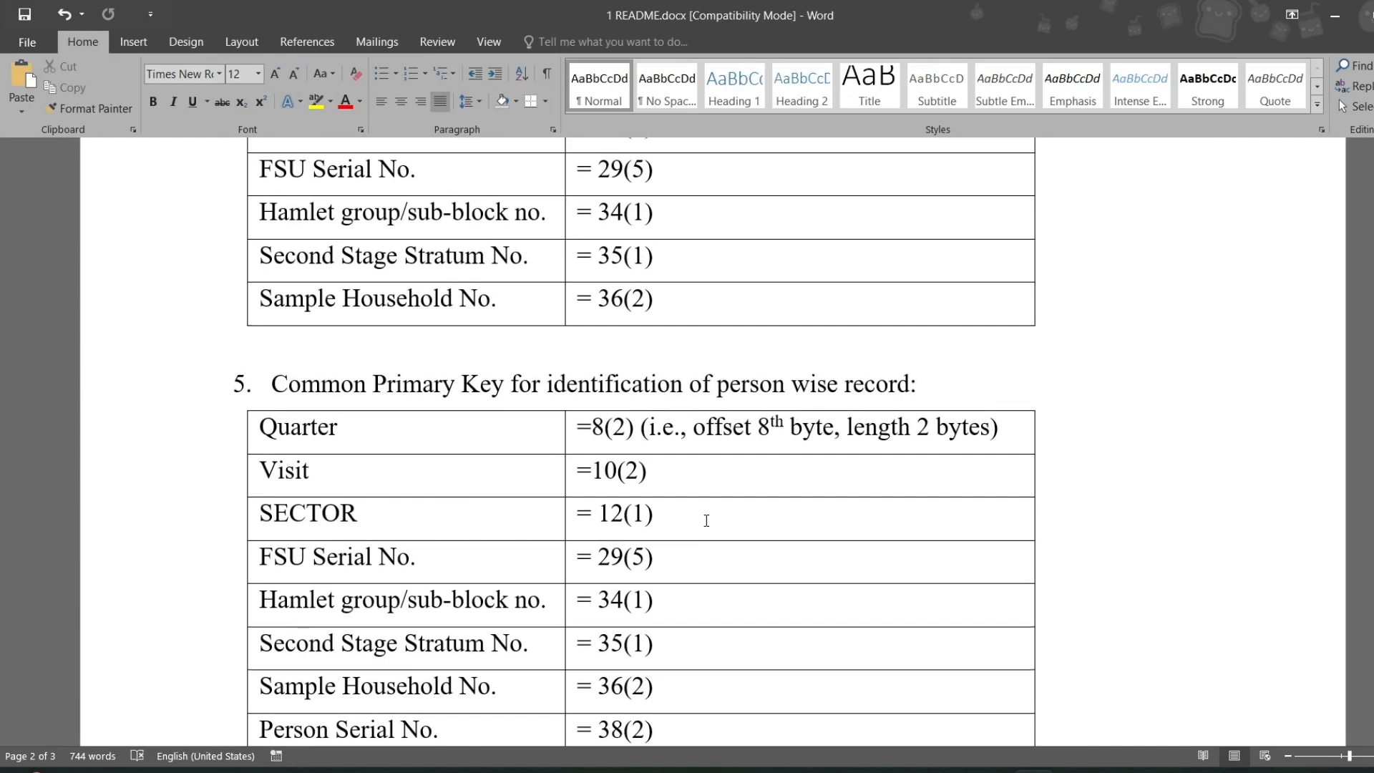
scroll(707, 521, "down", 2)
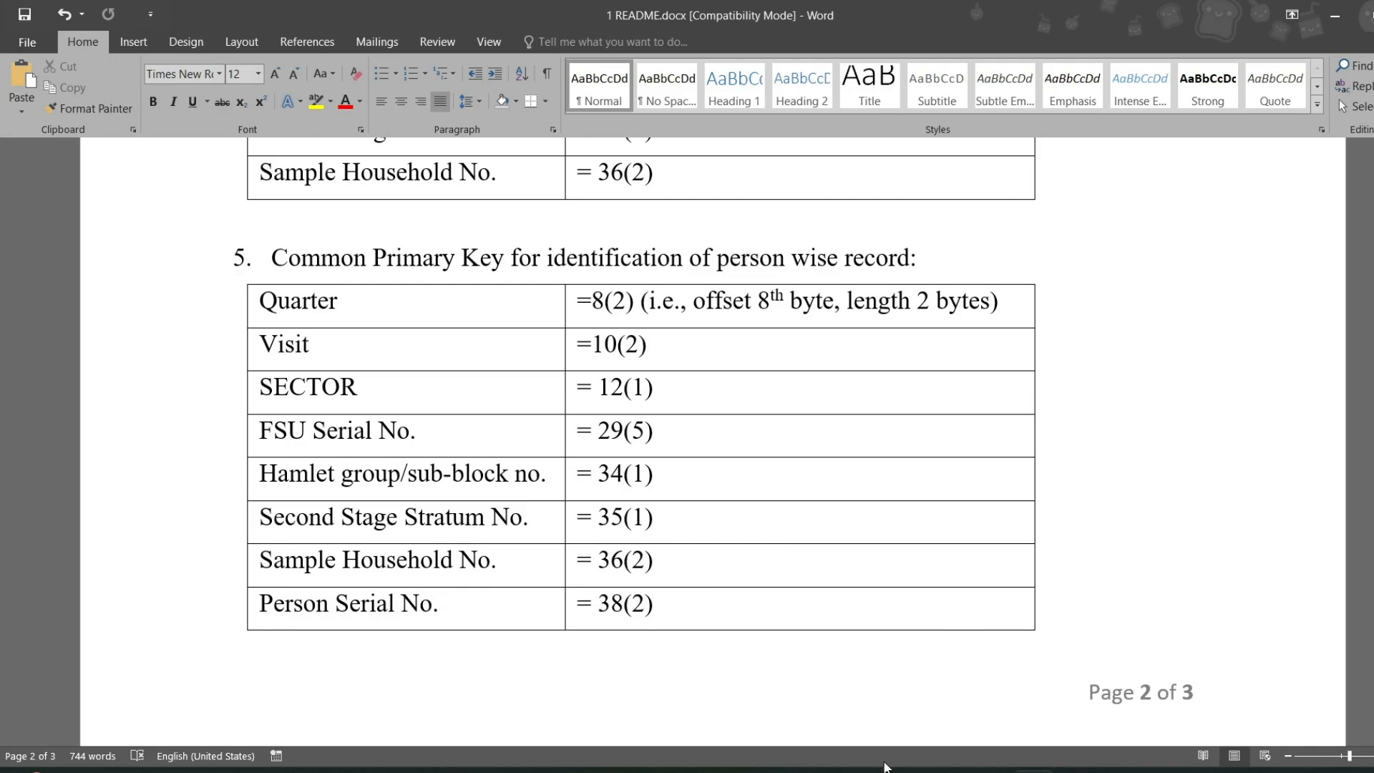
mouse_move(873, 765)
left_click(866, 677)
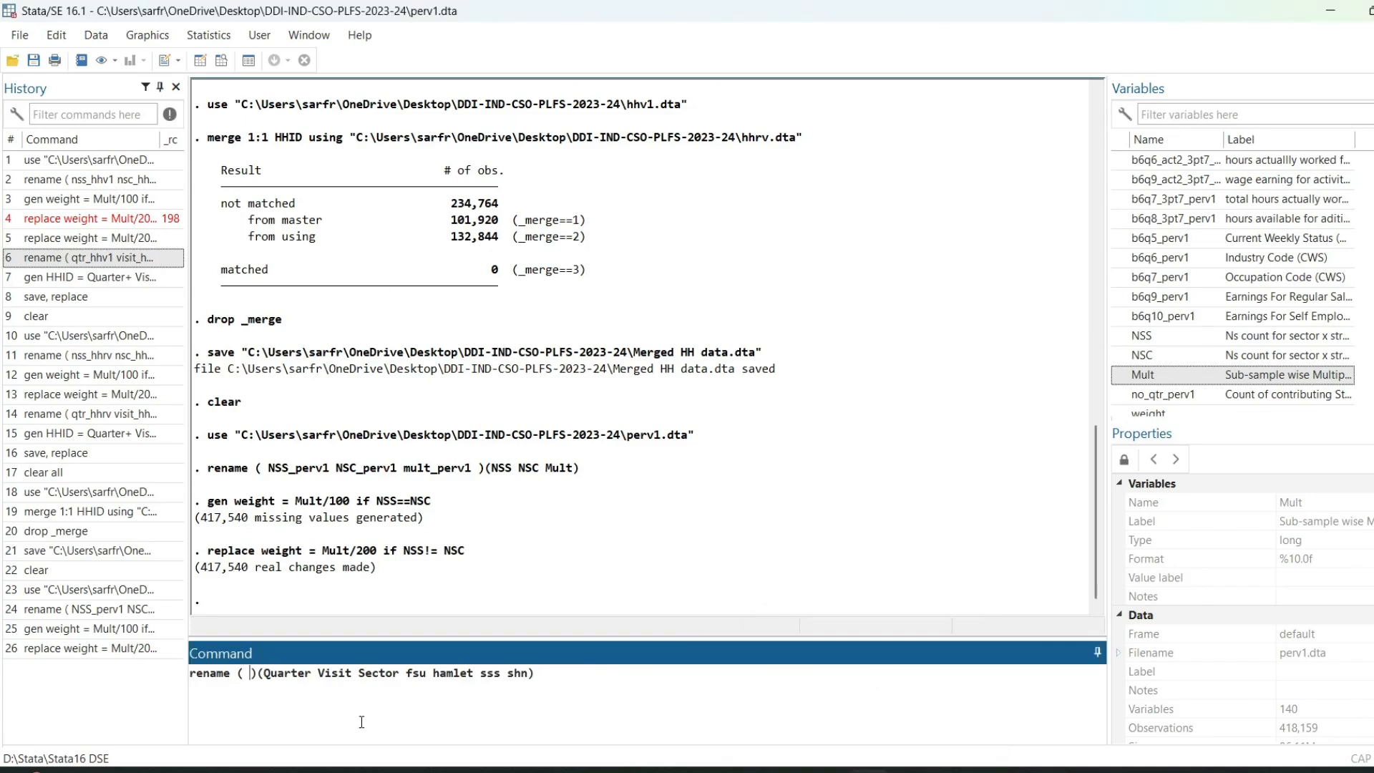
Fill the rename command's source list with qtr_perv1, visit_perv1, b1q3_perv1, b1q1_perv1, b1q13_perv1, b1q14_perv1, b1q15_perv1 and b4q1_perv1.
left_click(245, 674)
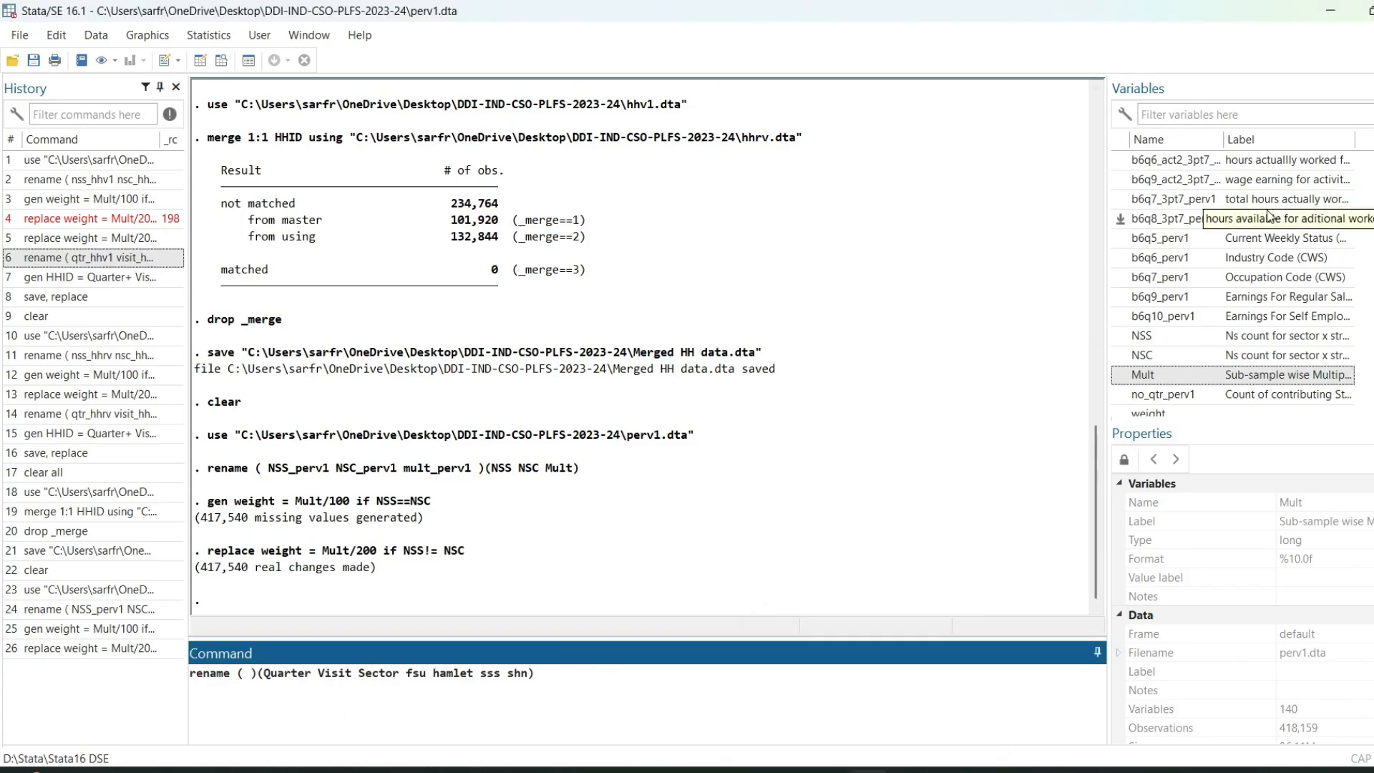
scroll(1271, 216, "up", 10)
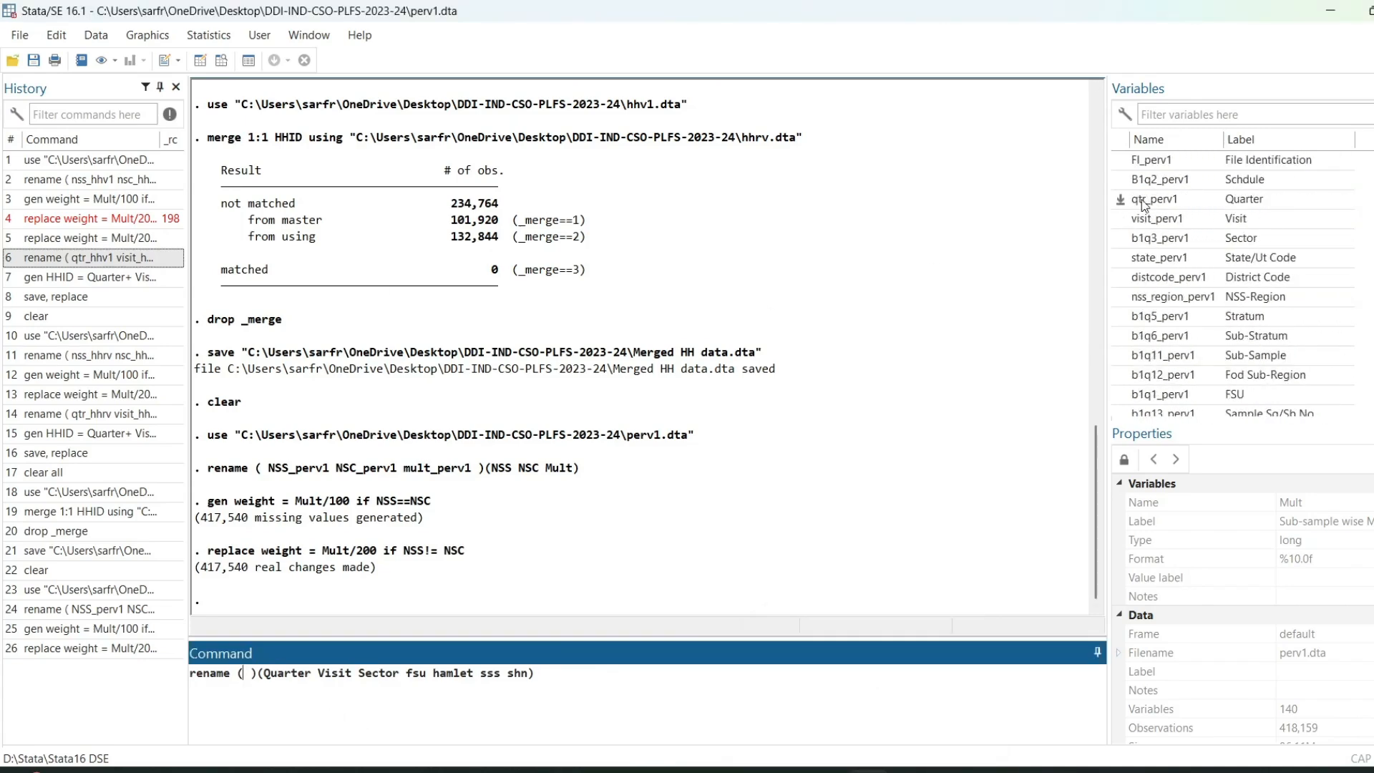
left_click(1121, 199)
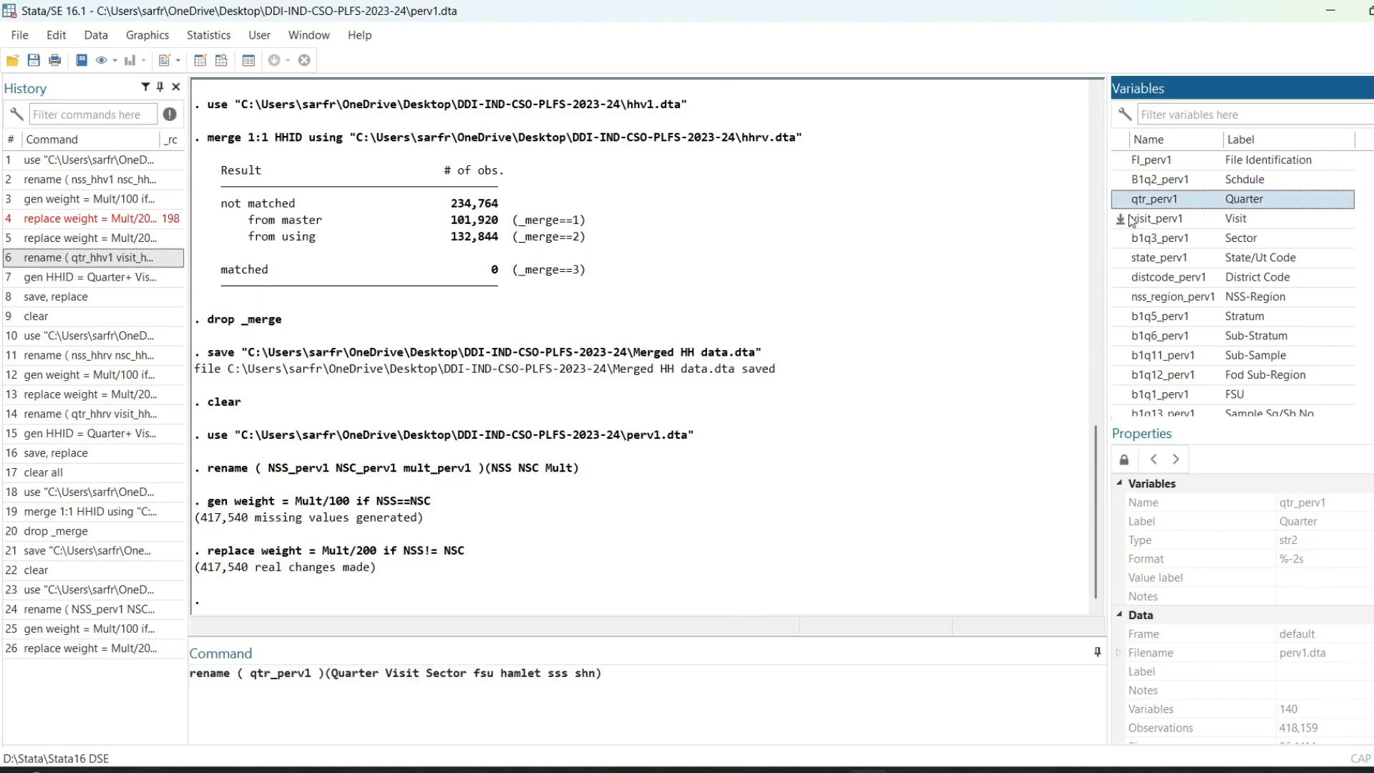
left_click(1121, 220)
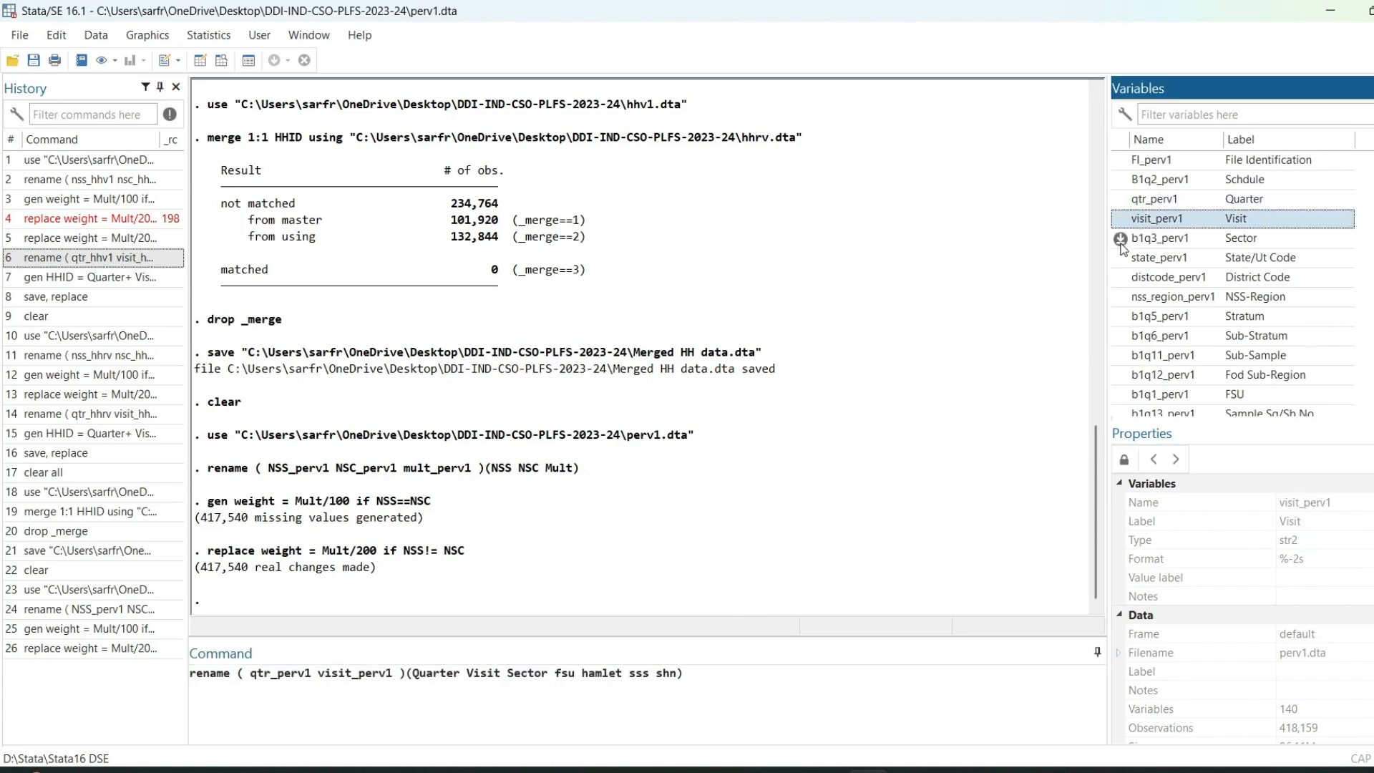
left_click(1121, 242)
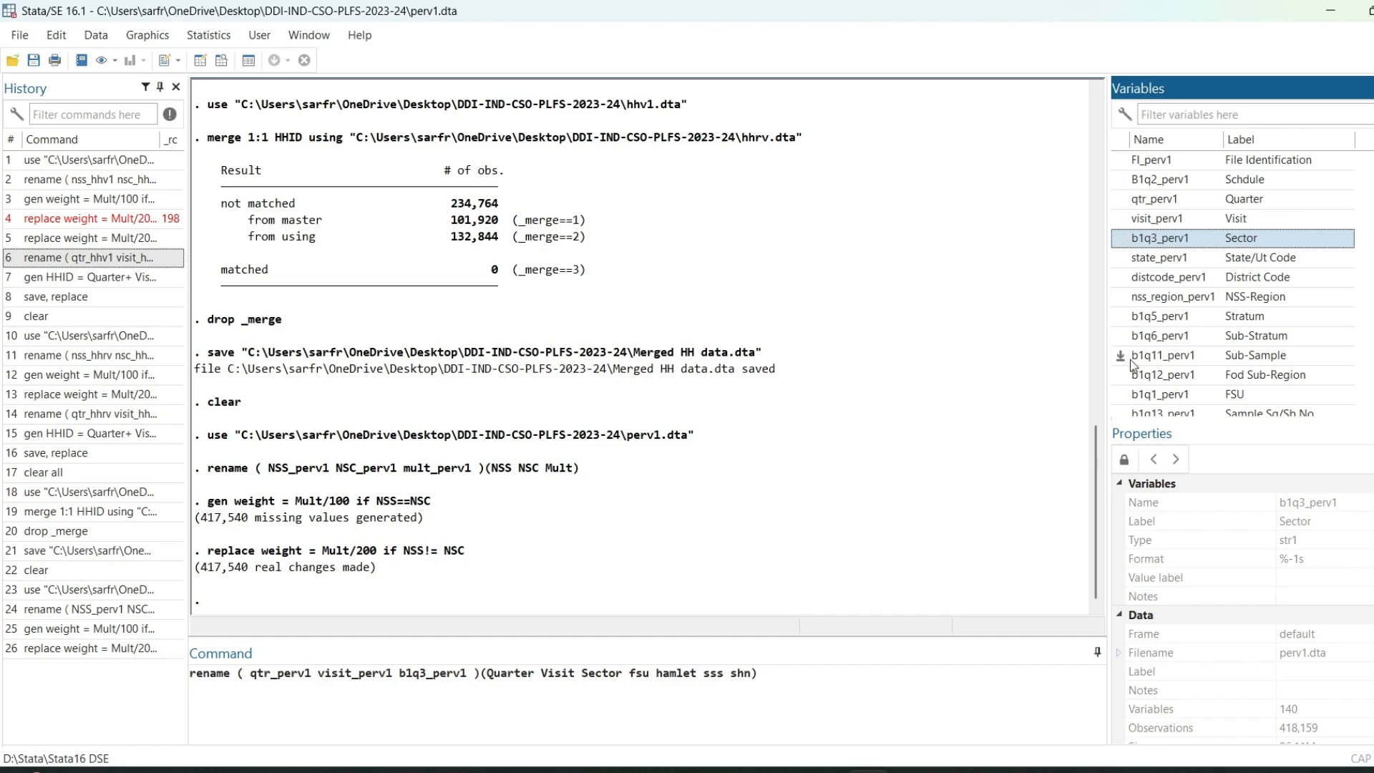
left_click(1120, 395)
scroll(1159, 343, "down", 2)
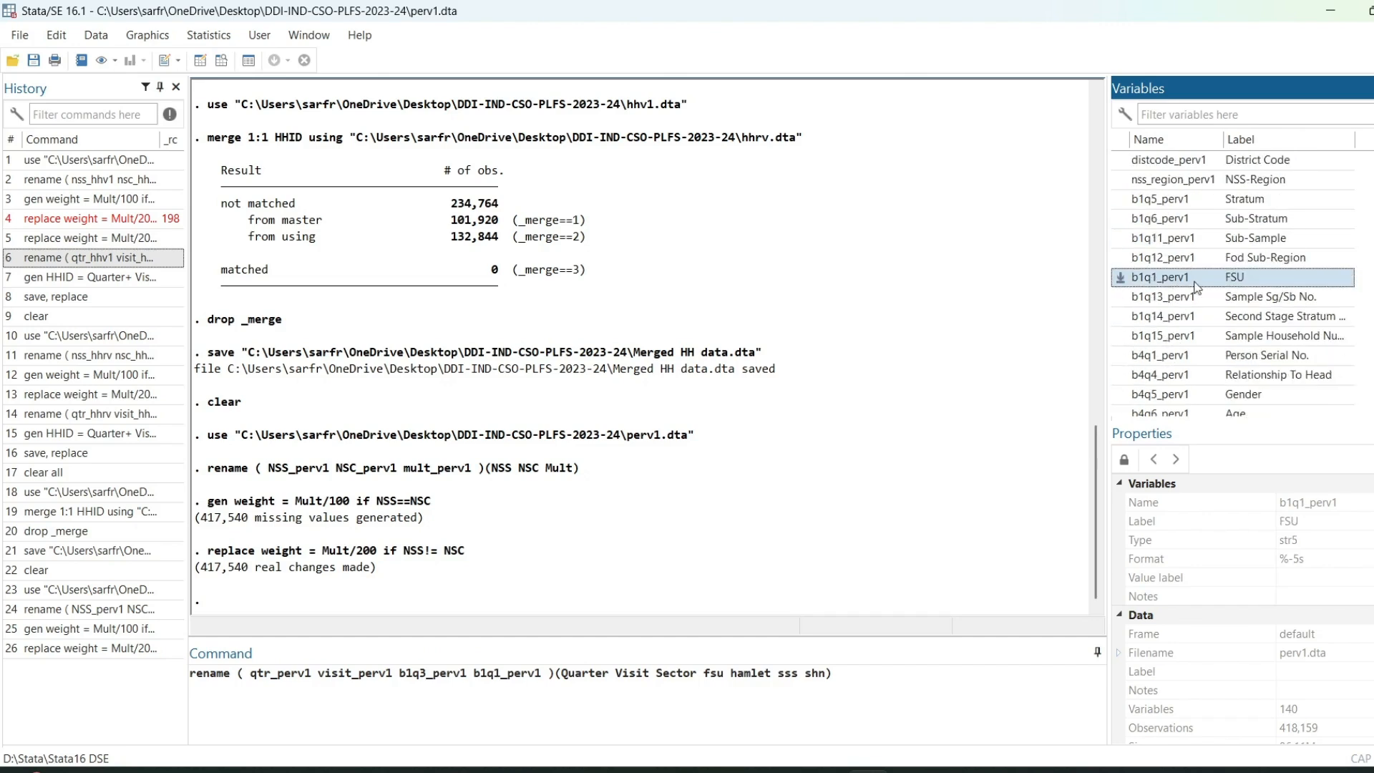
left_click(1121, 297)
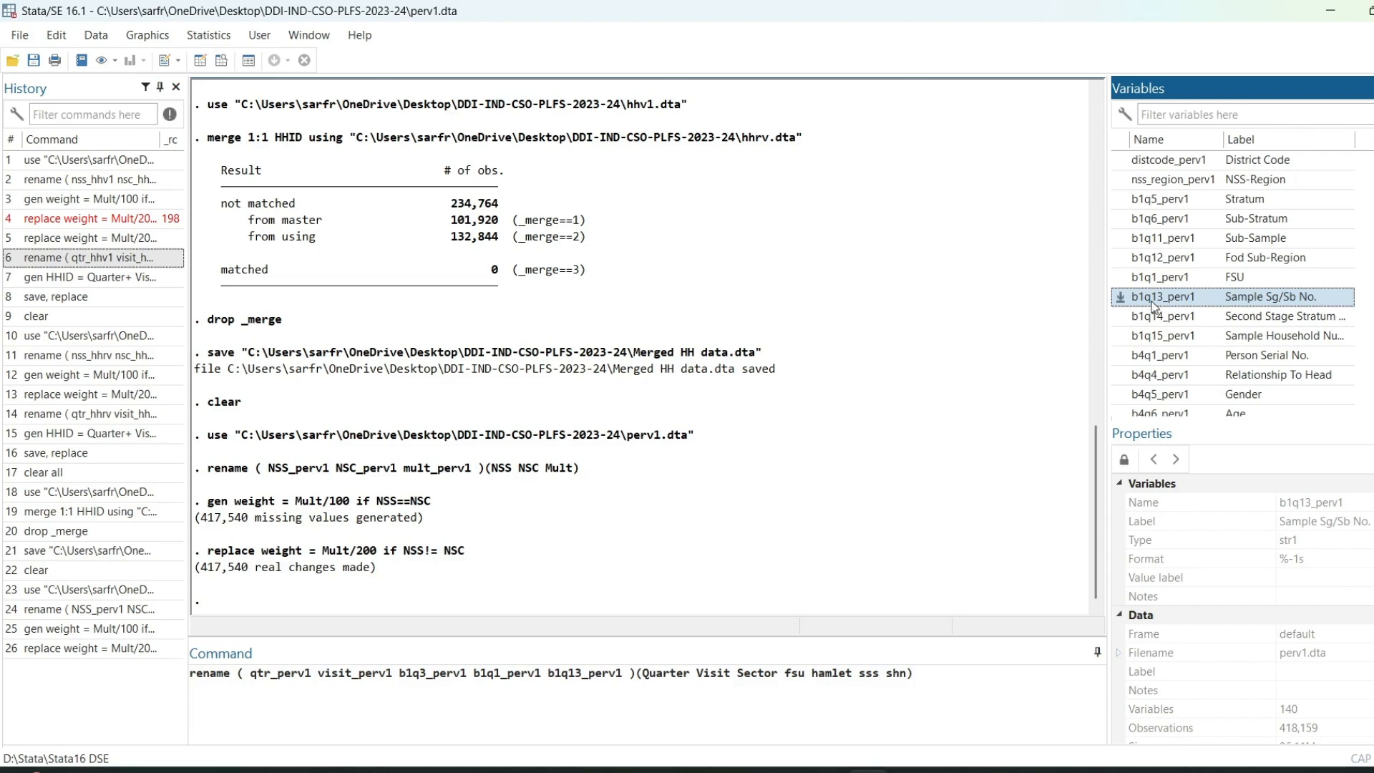
left_click(1120, 317)
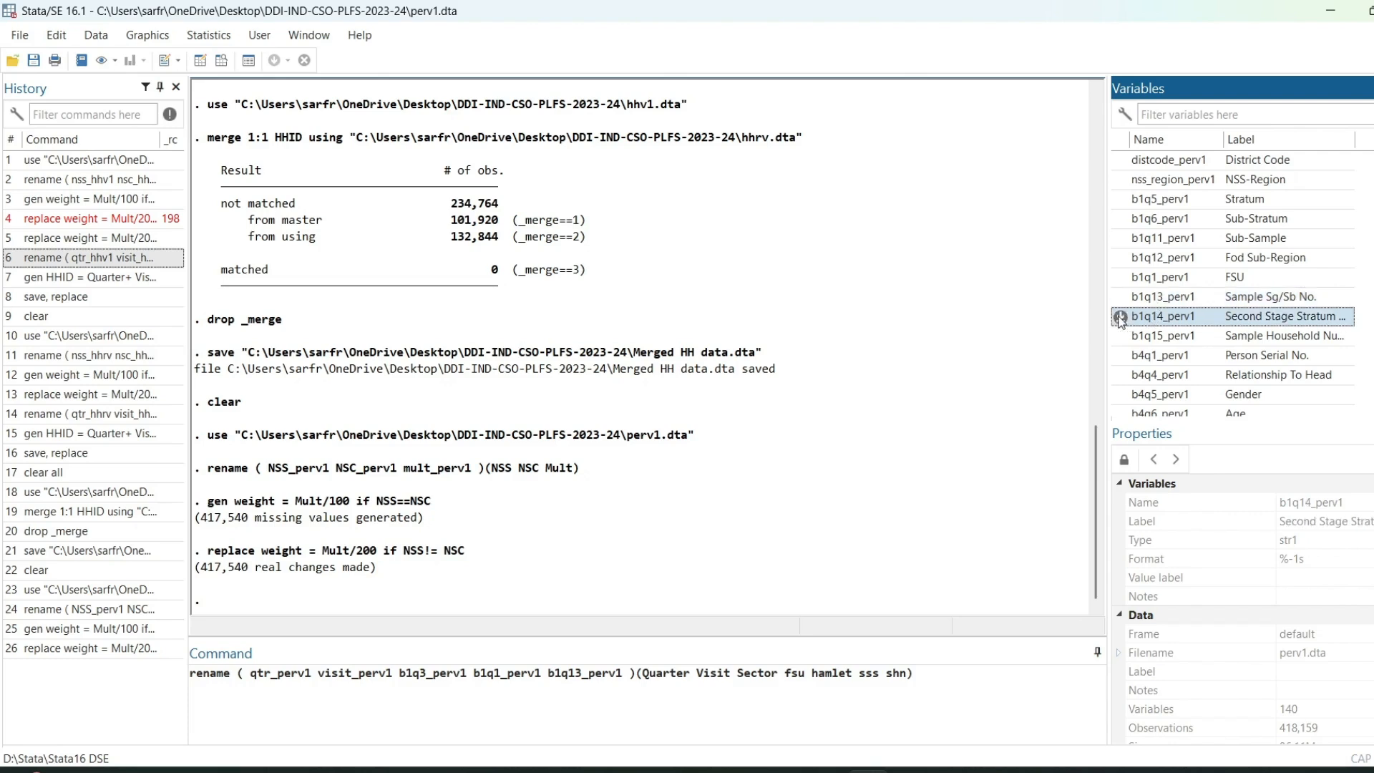
left_click(1121, 337)
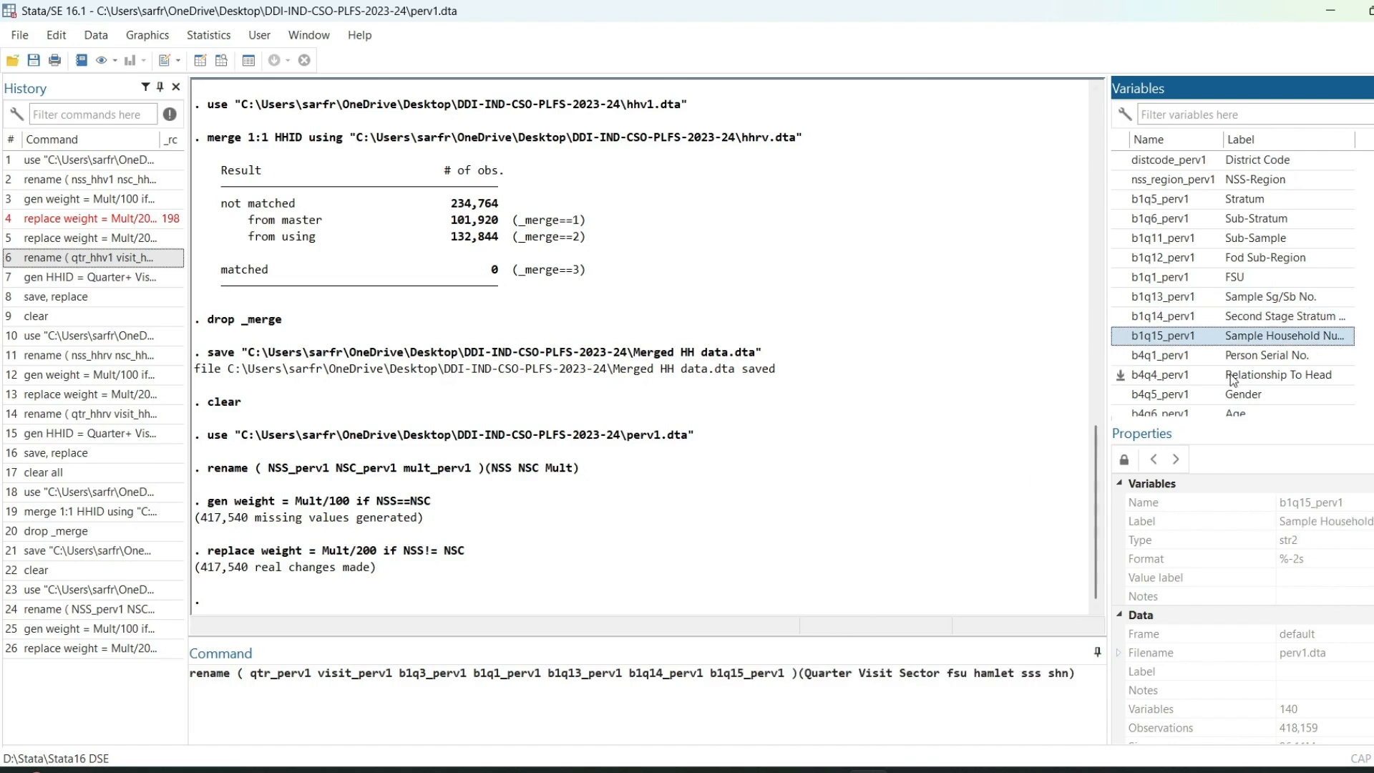
left_click(1121, 356)
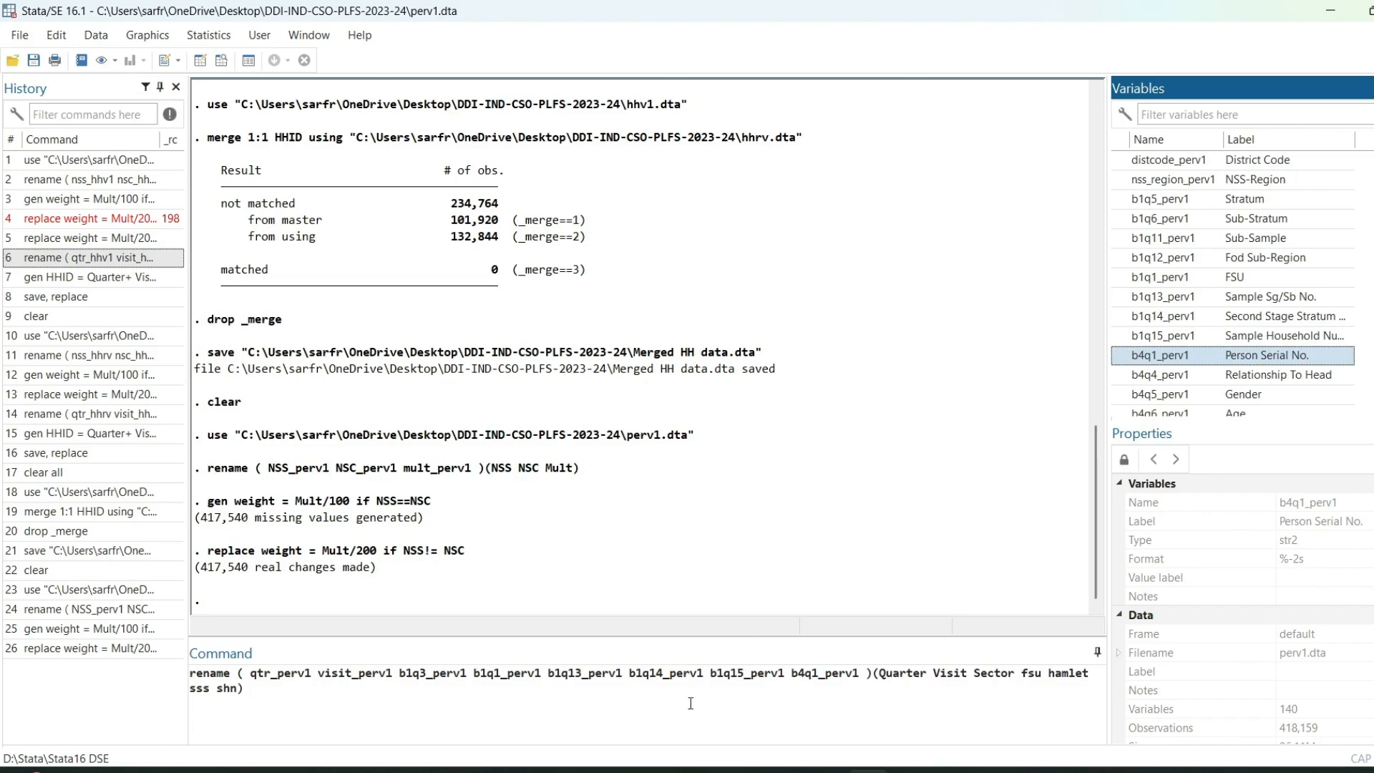
Add psn as the last new name in the rename command and run it.
left_click(237, 689)
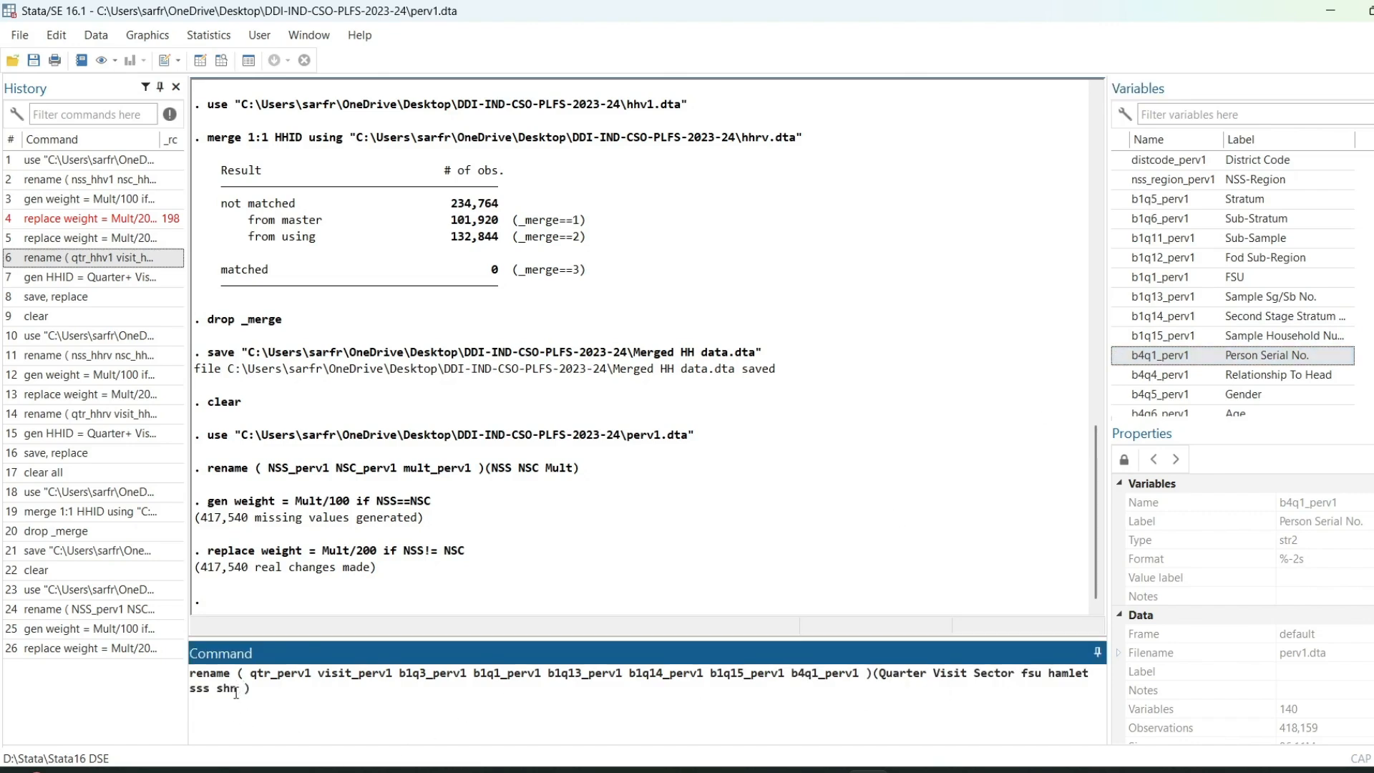
type("psn")
key("Return")
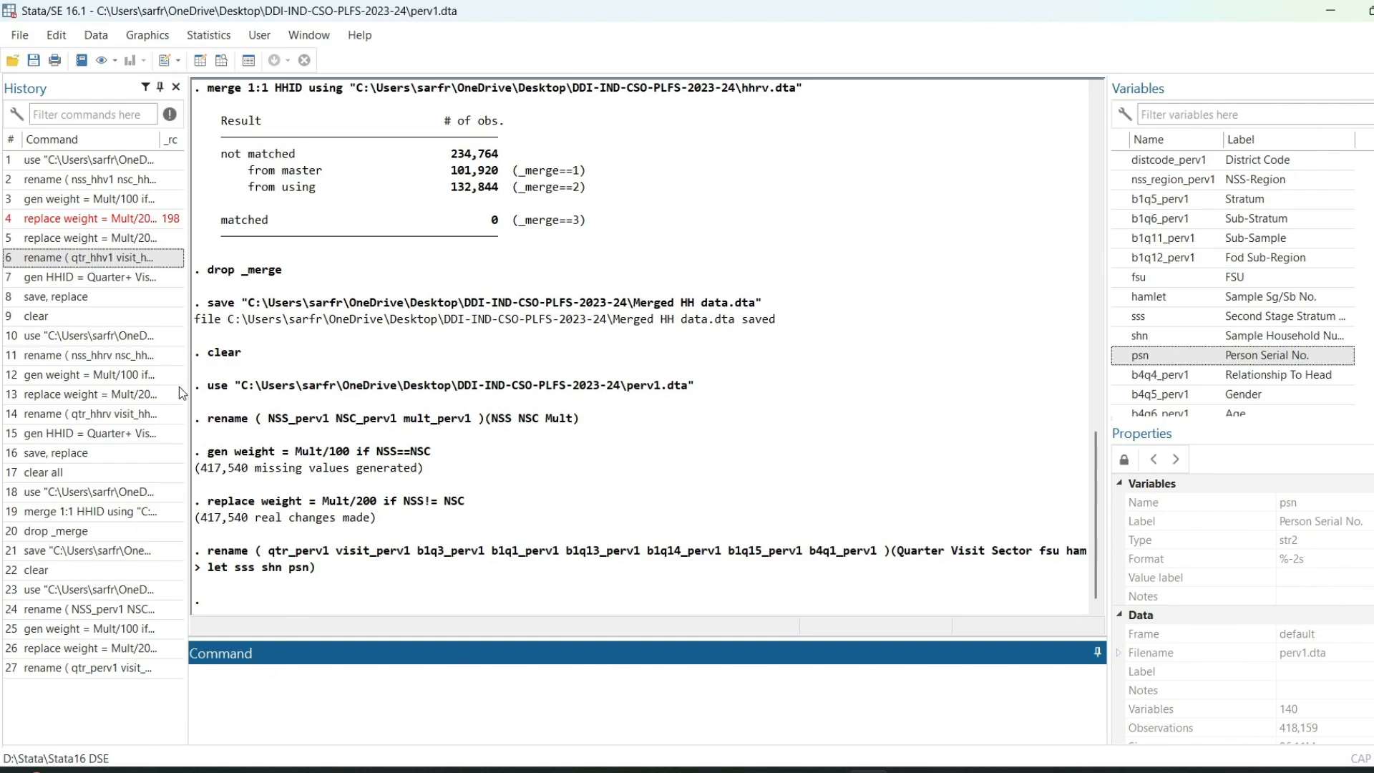
Generate HHID as Quarter+ Visit+ Sector+ fsu+ hamlet+ sss+ shn, and PID as the same combination plus psn.
left_click(64, 279)
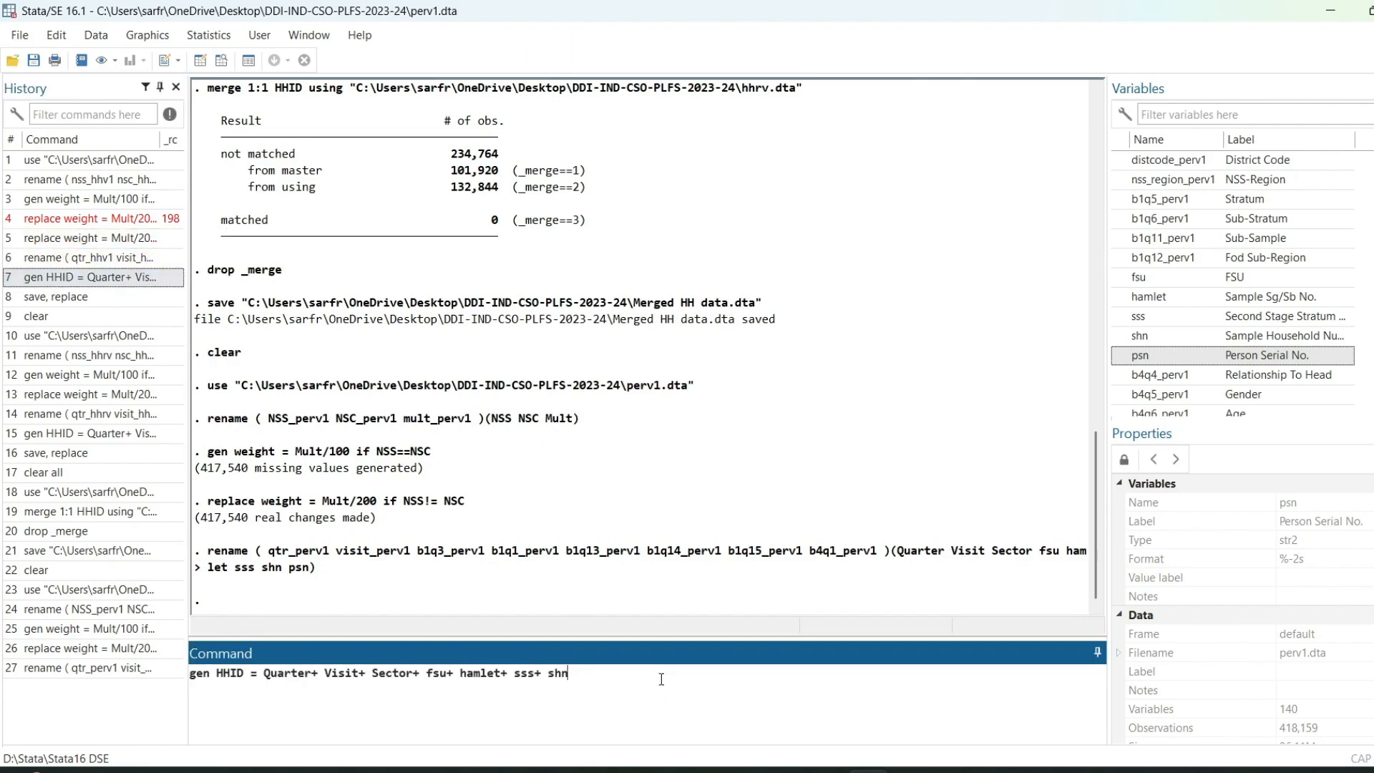
key("Return")
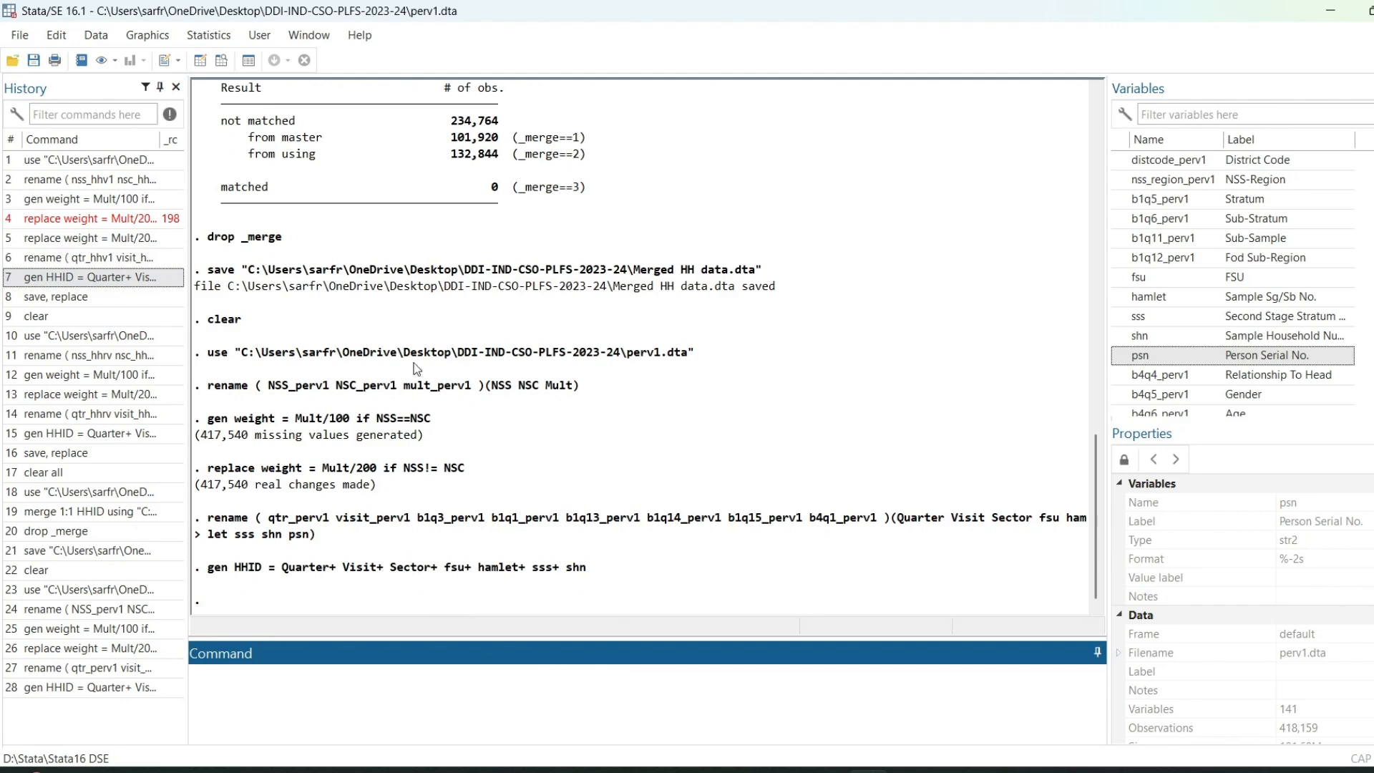
left_click(93, 278)
left_click(248, 675)
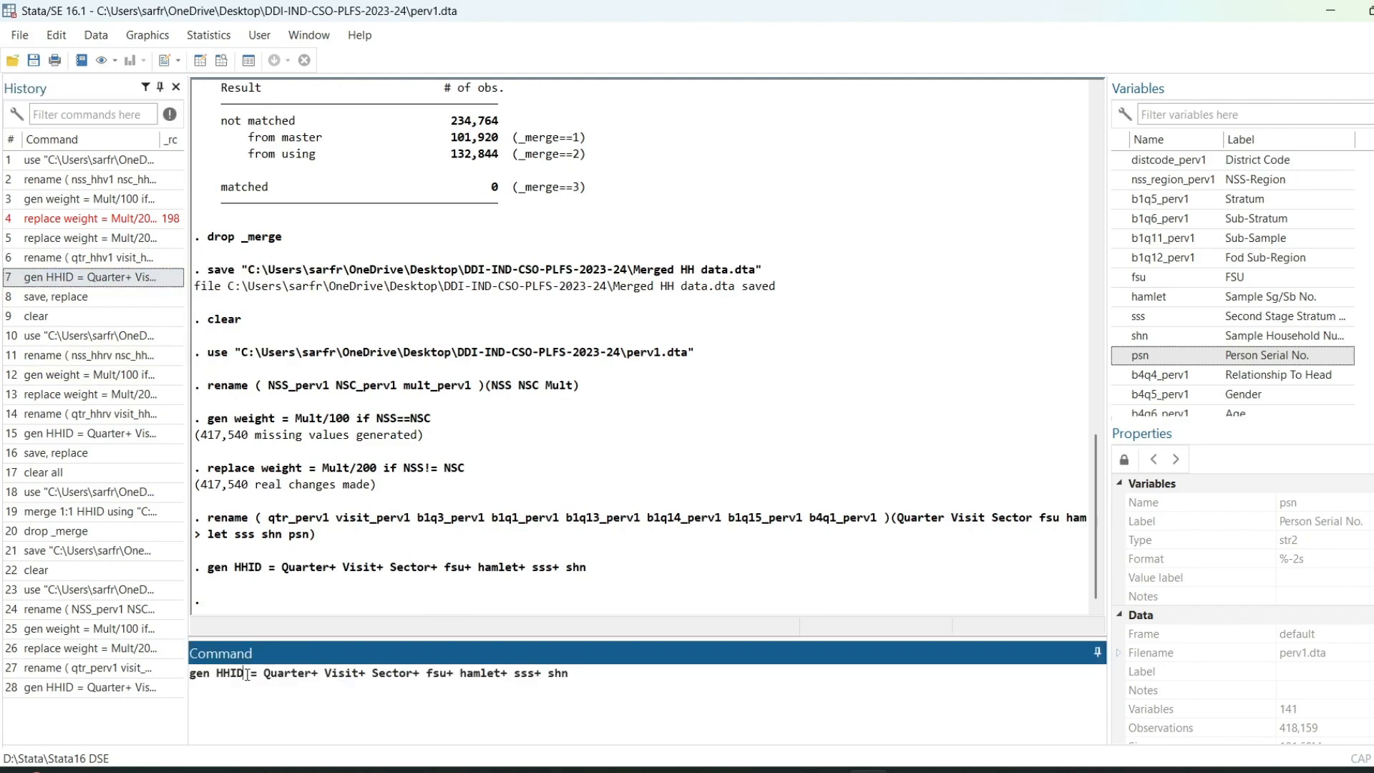
key("BackSpace")
key("BackSpace")
key("BackSpace")
key("BackSpace")
type("PI")
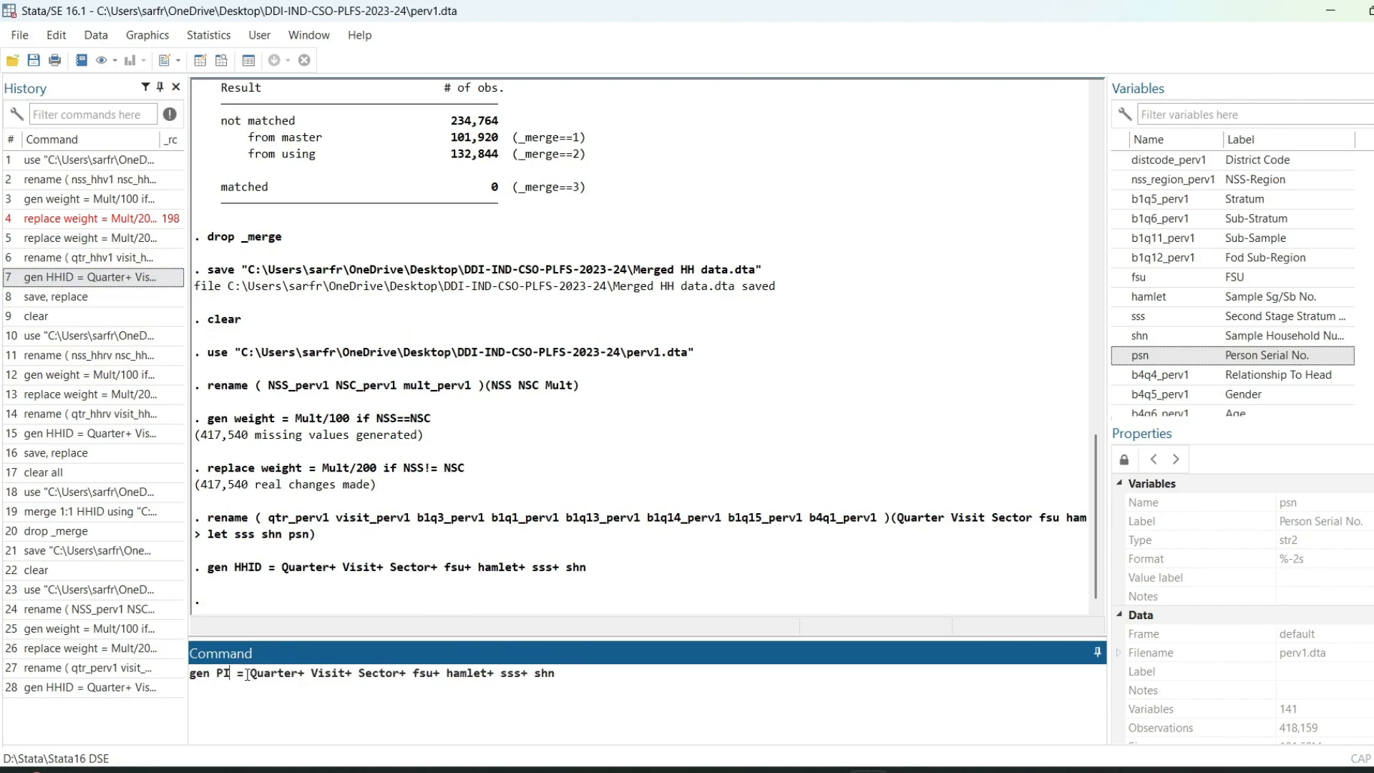
type("D")
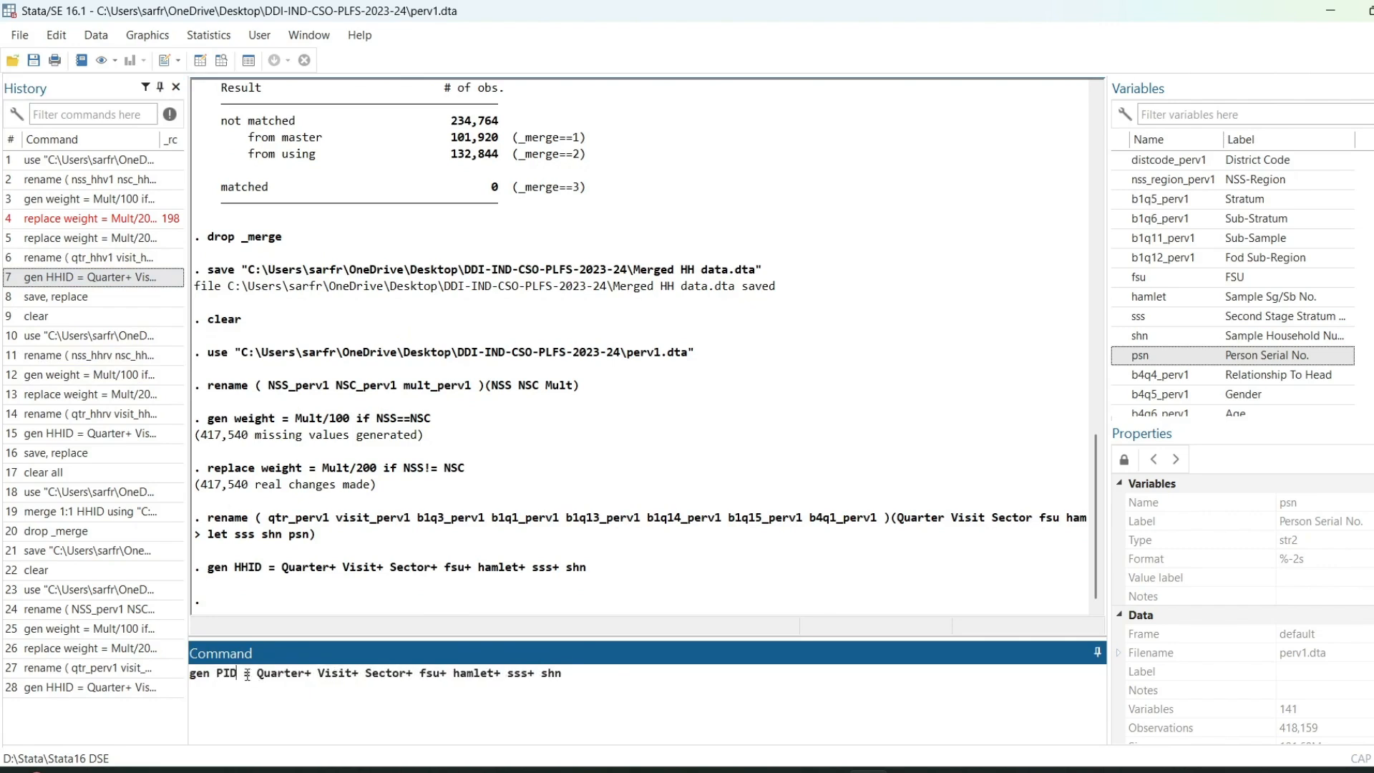
left_click(593, 674)
type("+ psn")
key("Return")
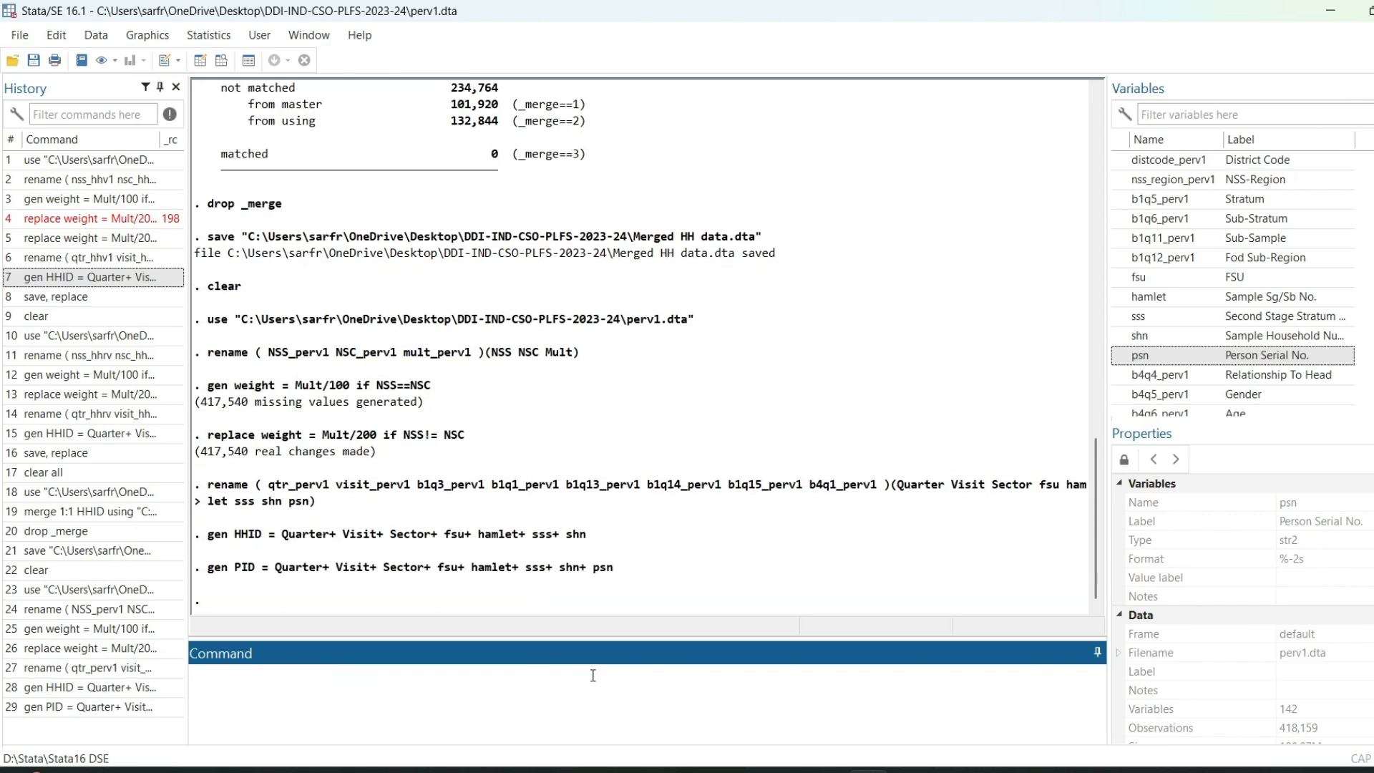
Save the person-level dataset over the existing perv1.dta with "save, replace".
scroll(1273, 357, "down", 20)
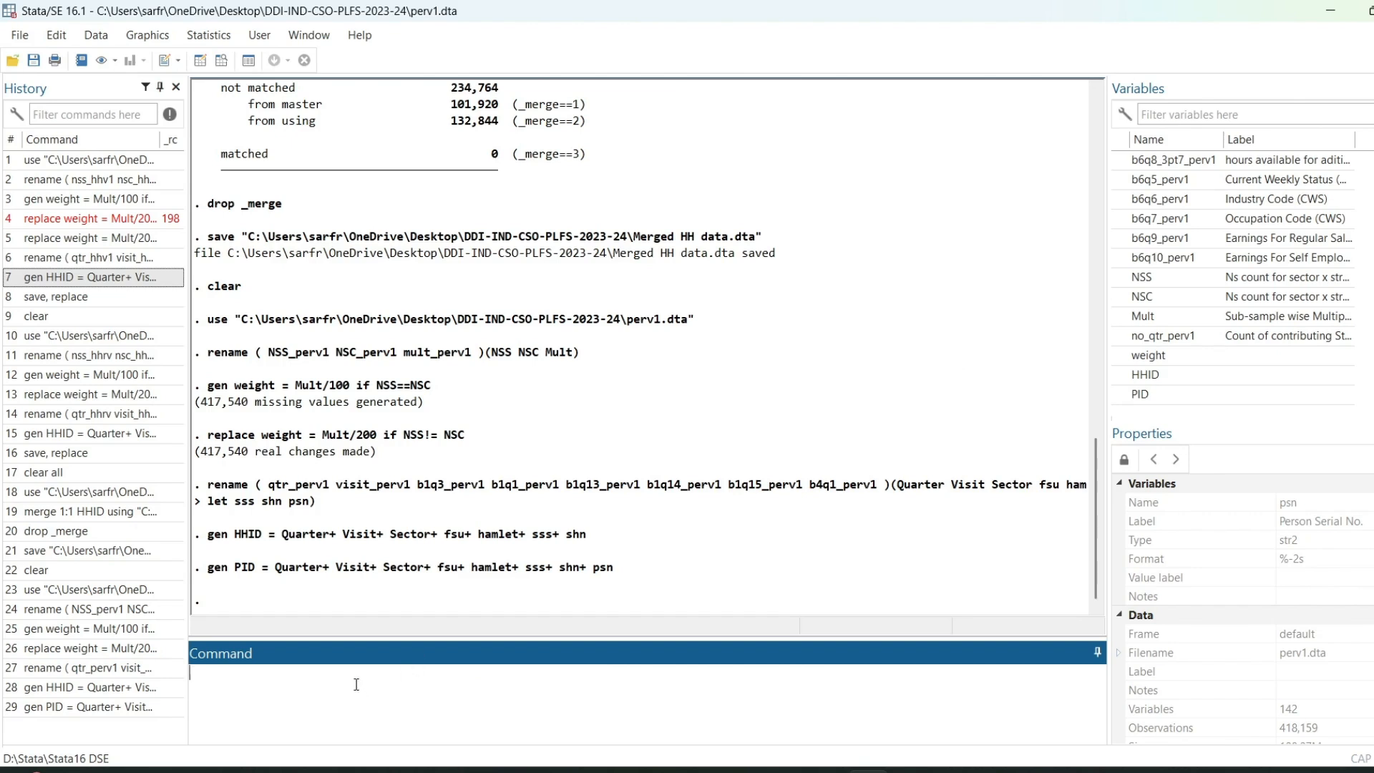
type("save, replace")
key("Return")
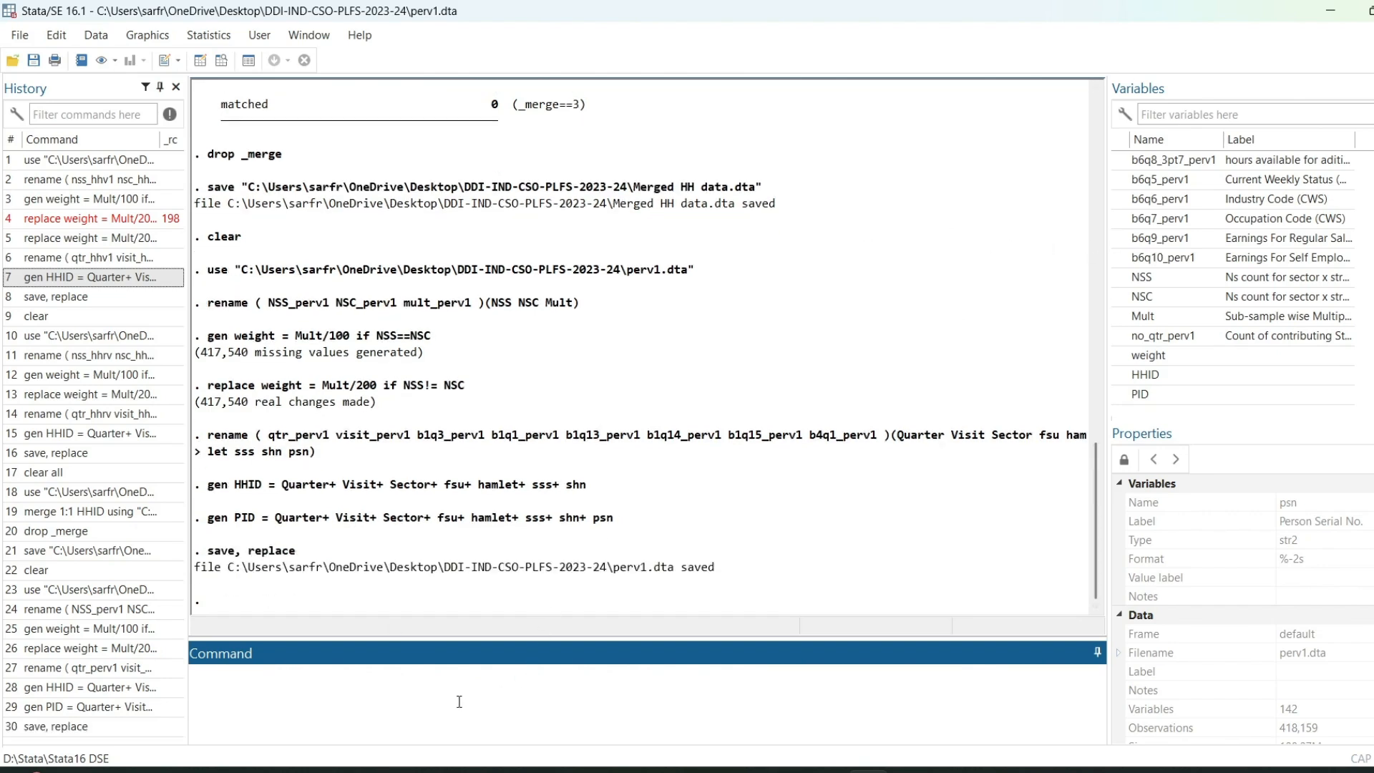
Clear the data from memory and open perrv.dta from the DDI-IND-CSO-PLFS-2023-24 folder.
type("clear")
key("Return")
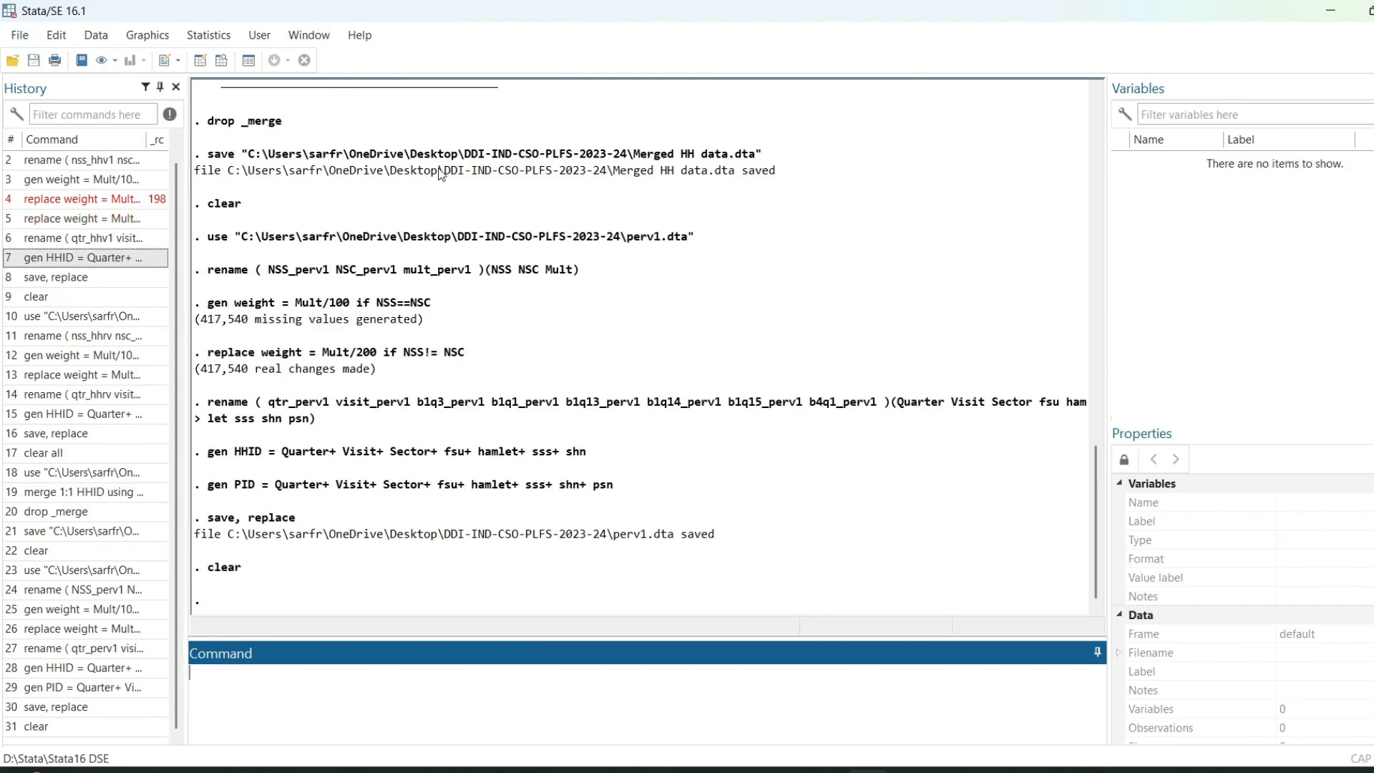
left_click(12, 60)
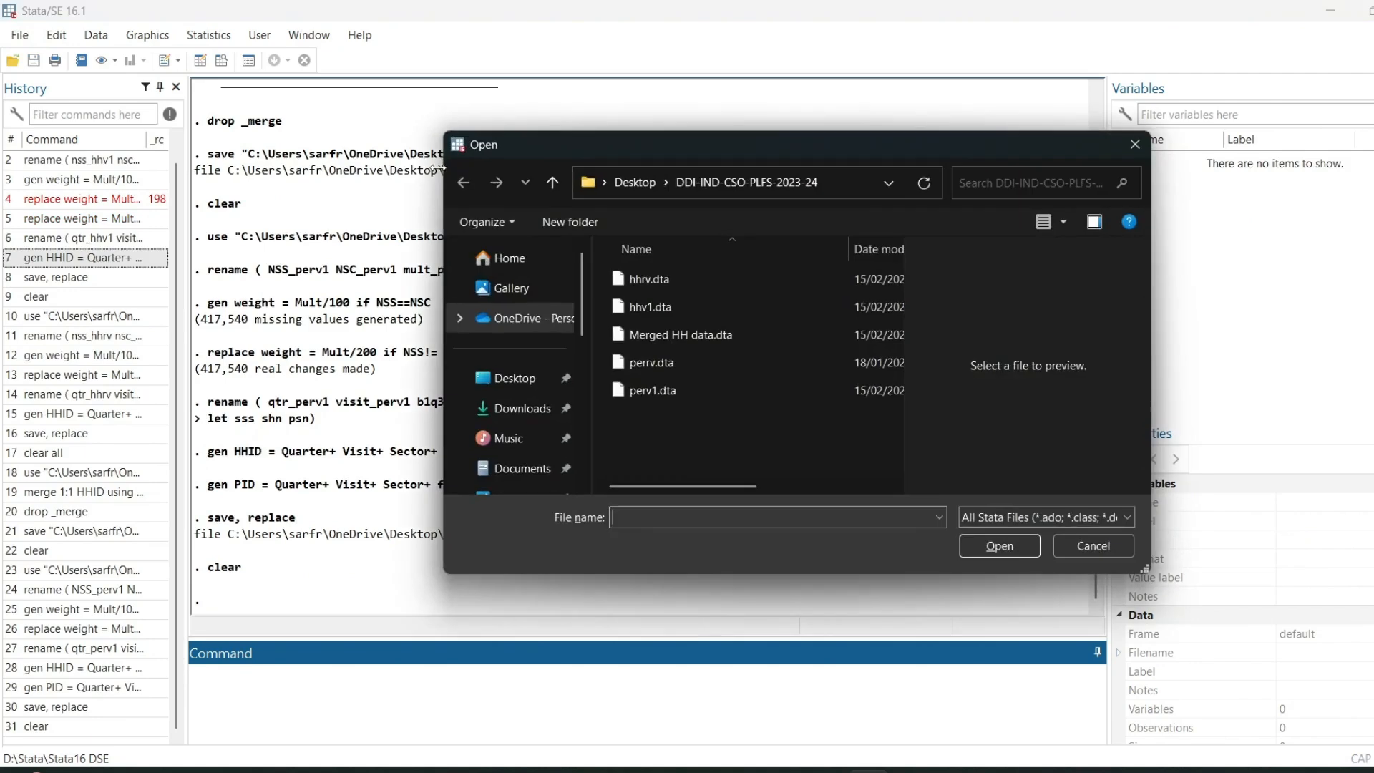
double_click(648, 360)
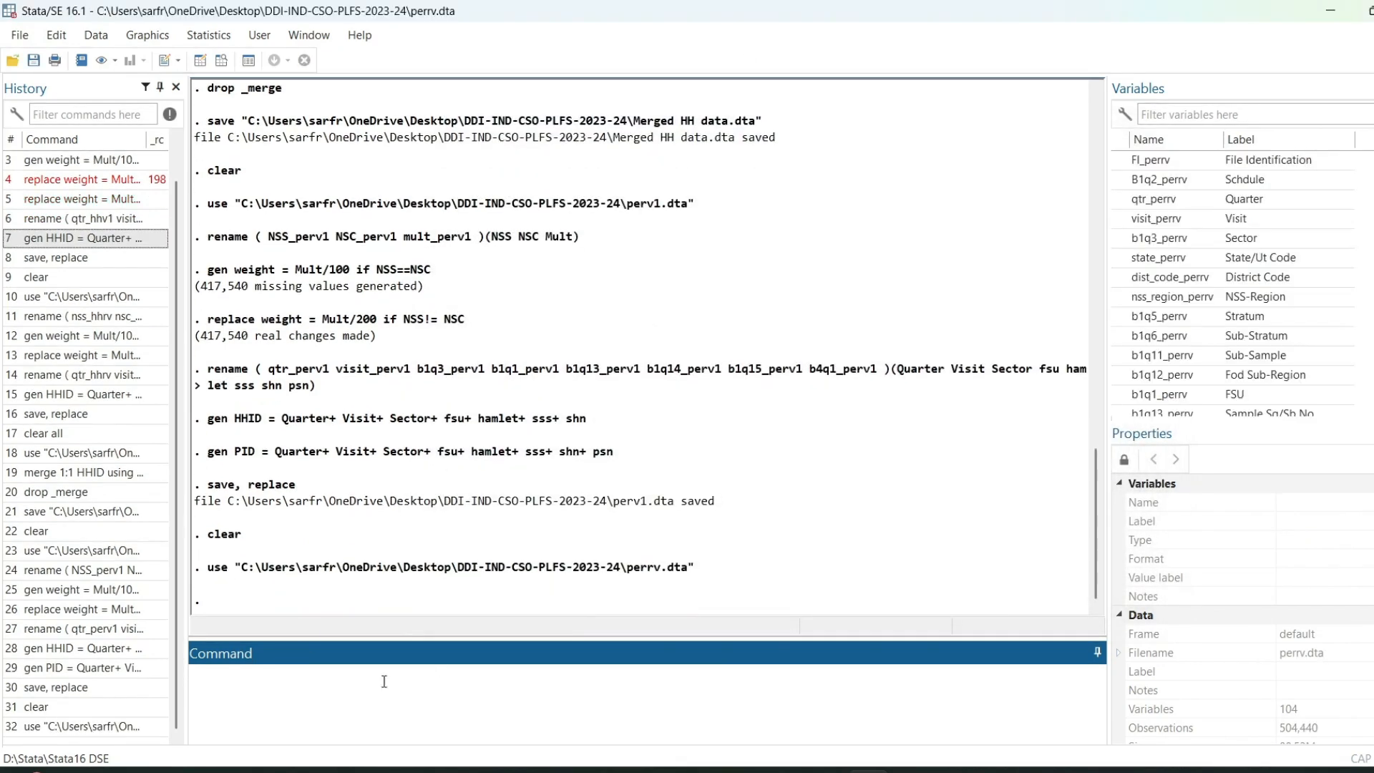
Rename NSS_perrv, NSC_perrv and mult_perrv to NSS, NSC and Mult by adapting the earlier perv1 rename command.
left_click(71, 574)
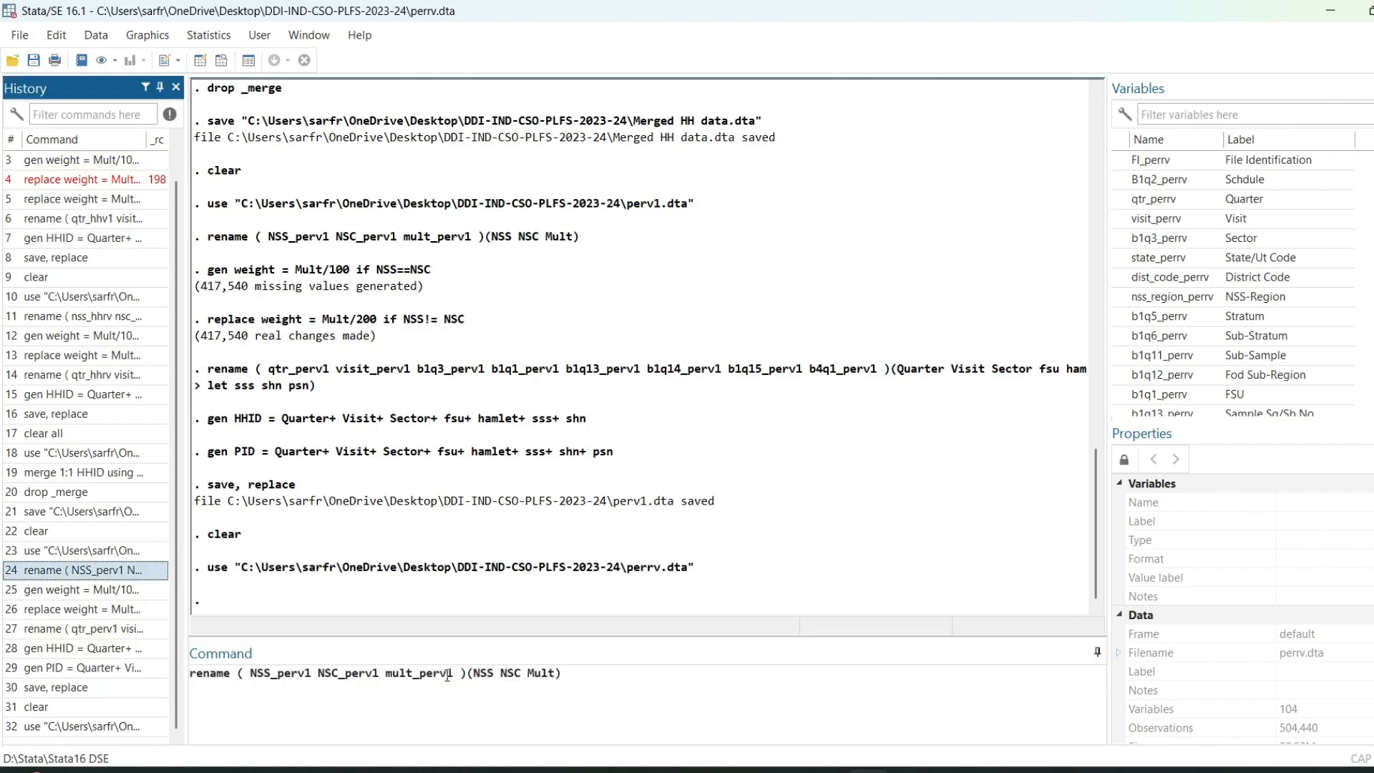
left_click_drag(461, 674, 249, 677)
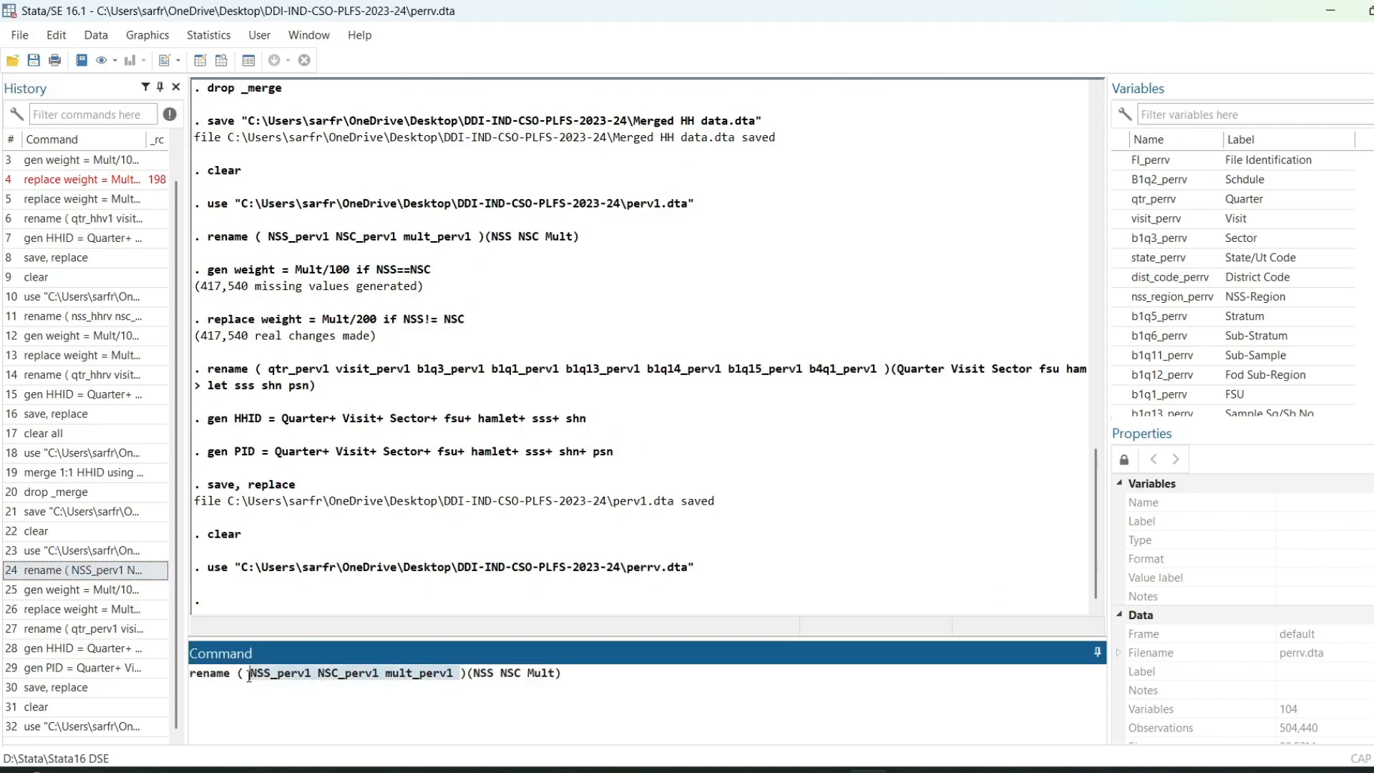
key("BackSpace")
scroll(1191, 363, "down", 15)
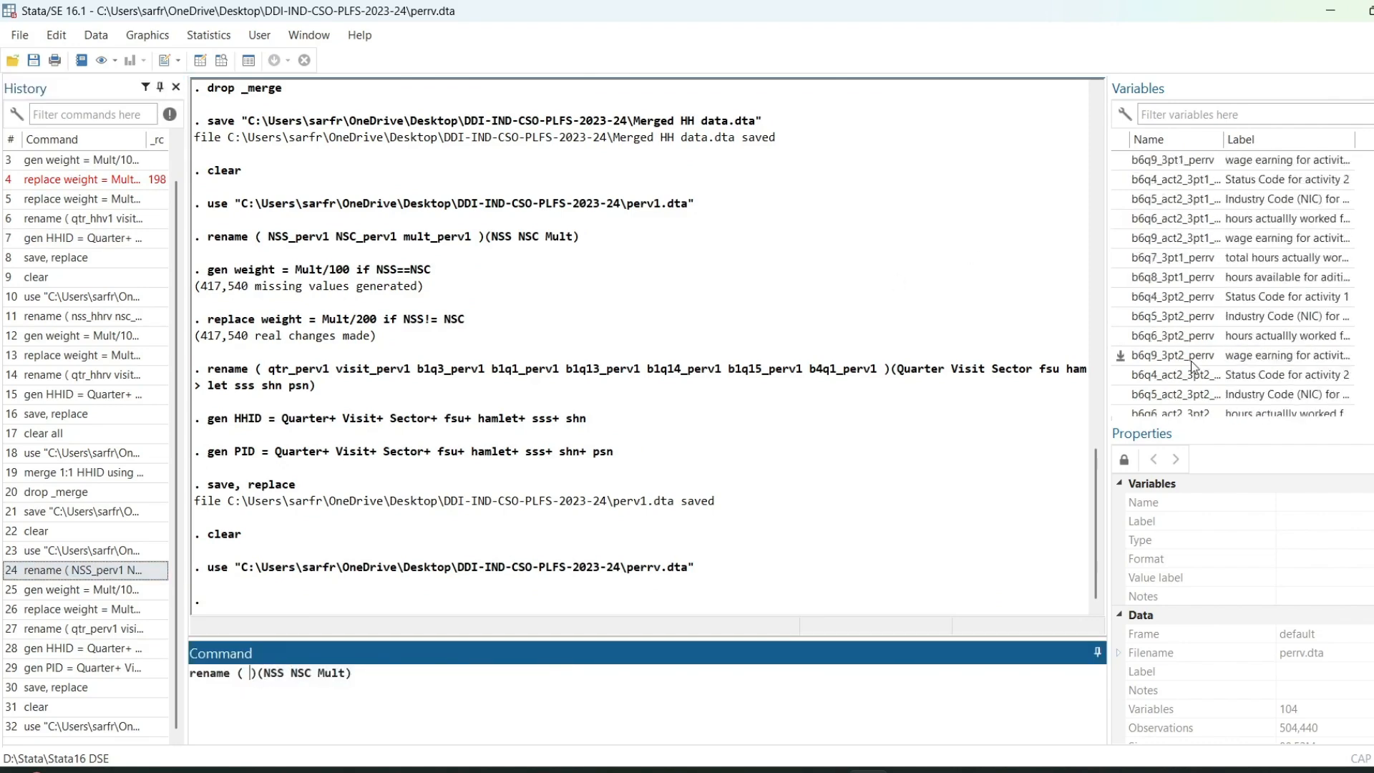
scroll(1191, 360, "down", 5)
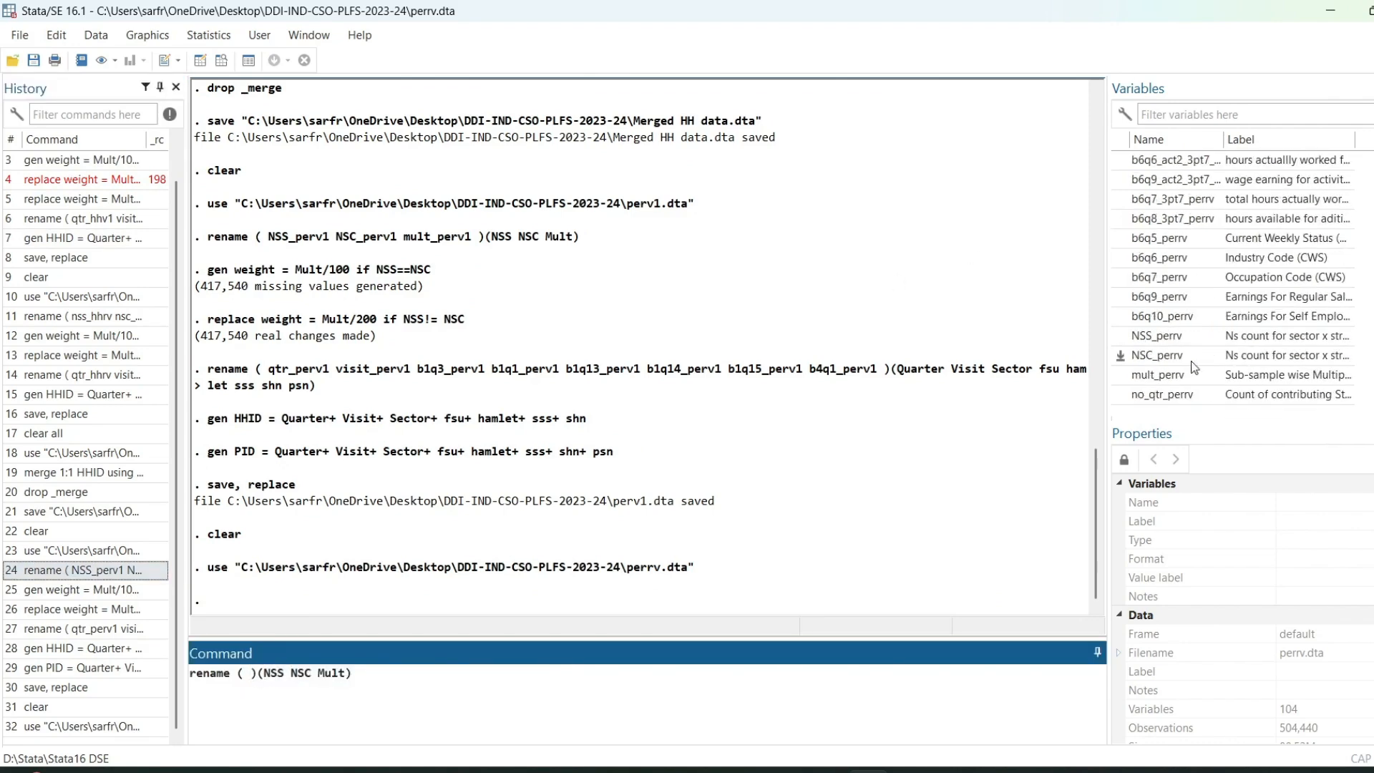
double_click(1121, 337)
double_click(1121, 357)
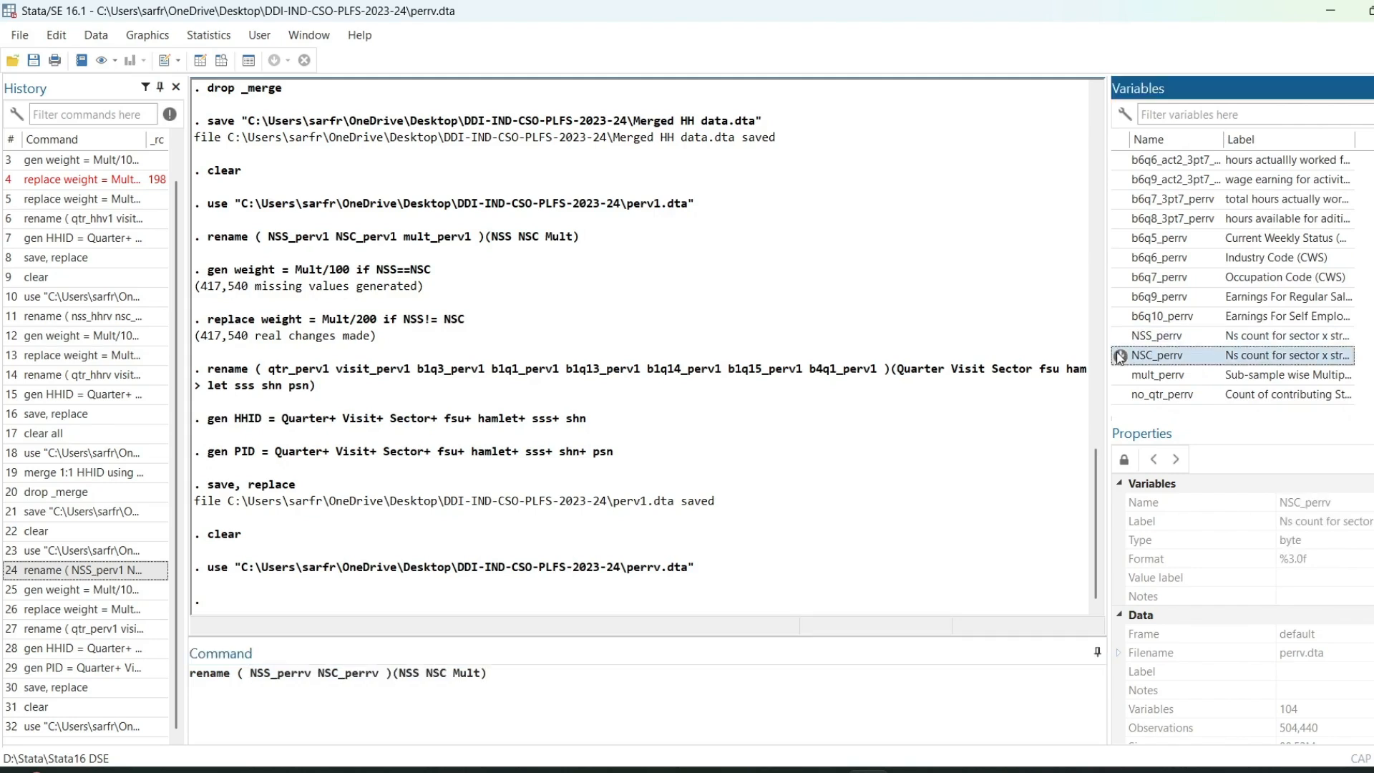
double_click(1120, 376)
key("Return")
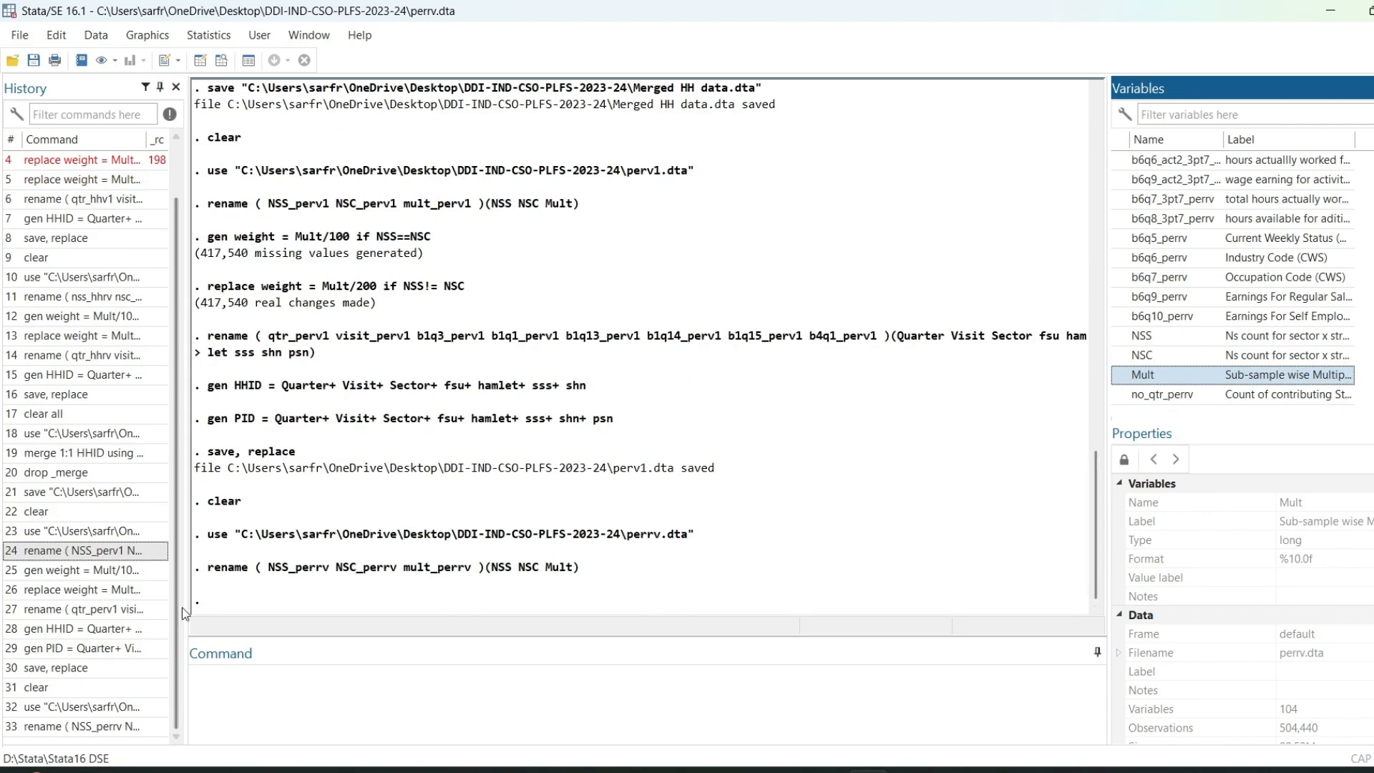
Generate weight = Mult/100 if NSS==NSC, and replace weight = Mult/200 if NSS!= NSC.
left_click(77, 573)
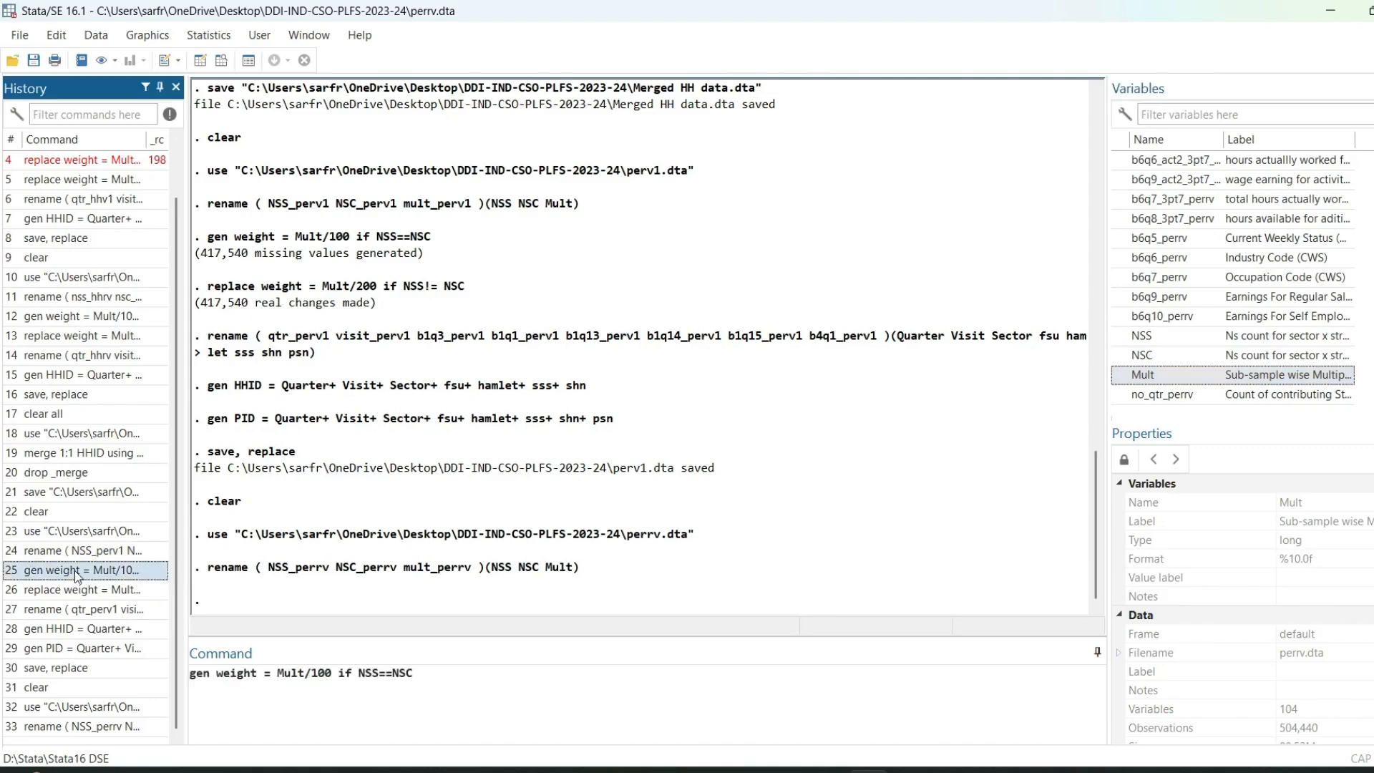
key("Return")
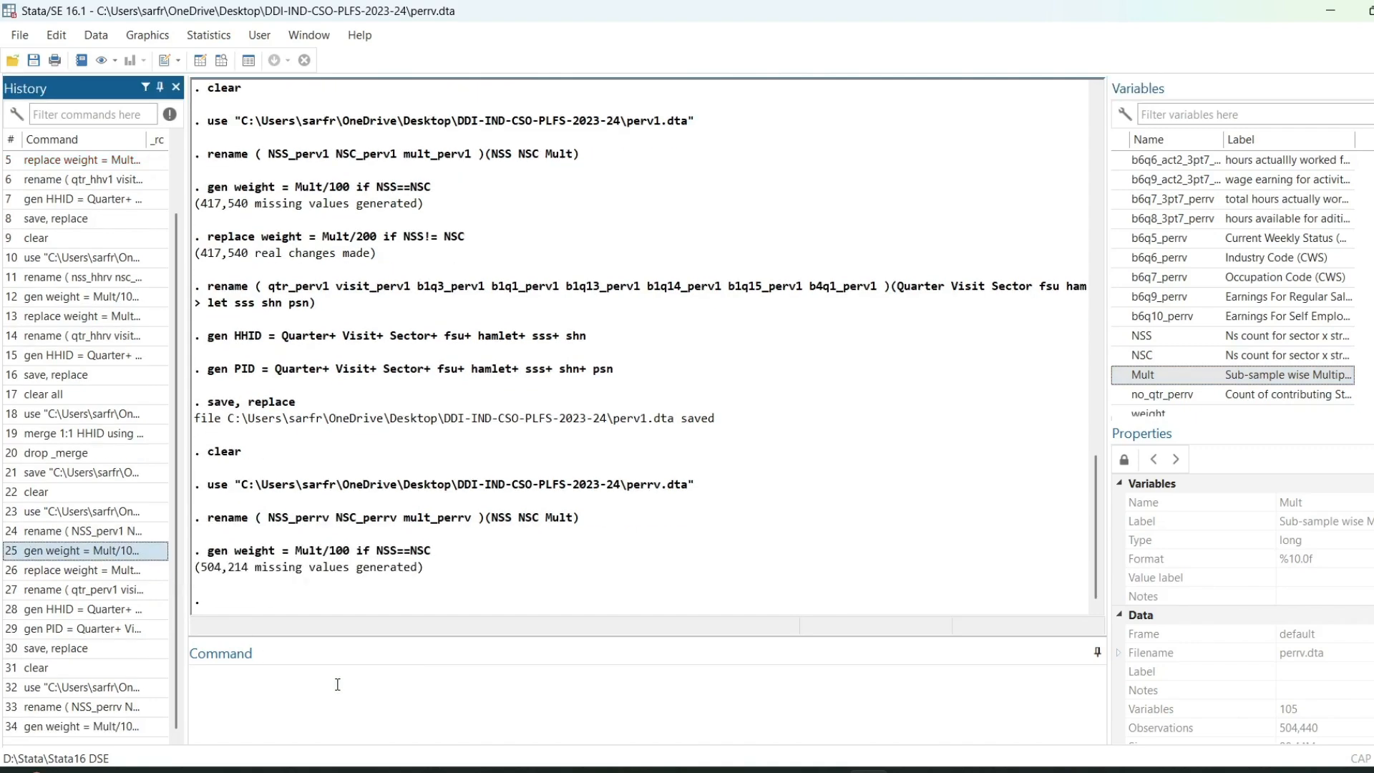
left_click(103, 573)
key("Return")
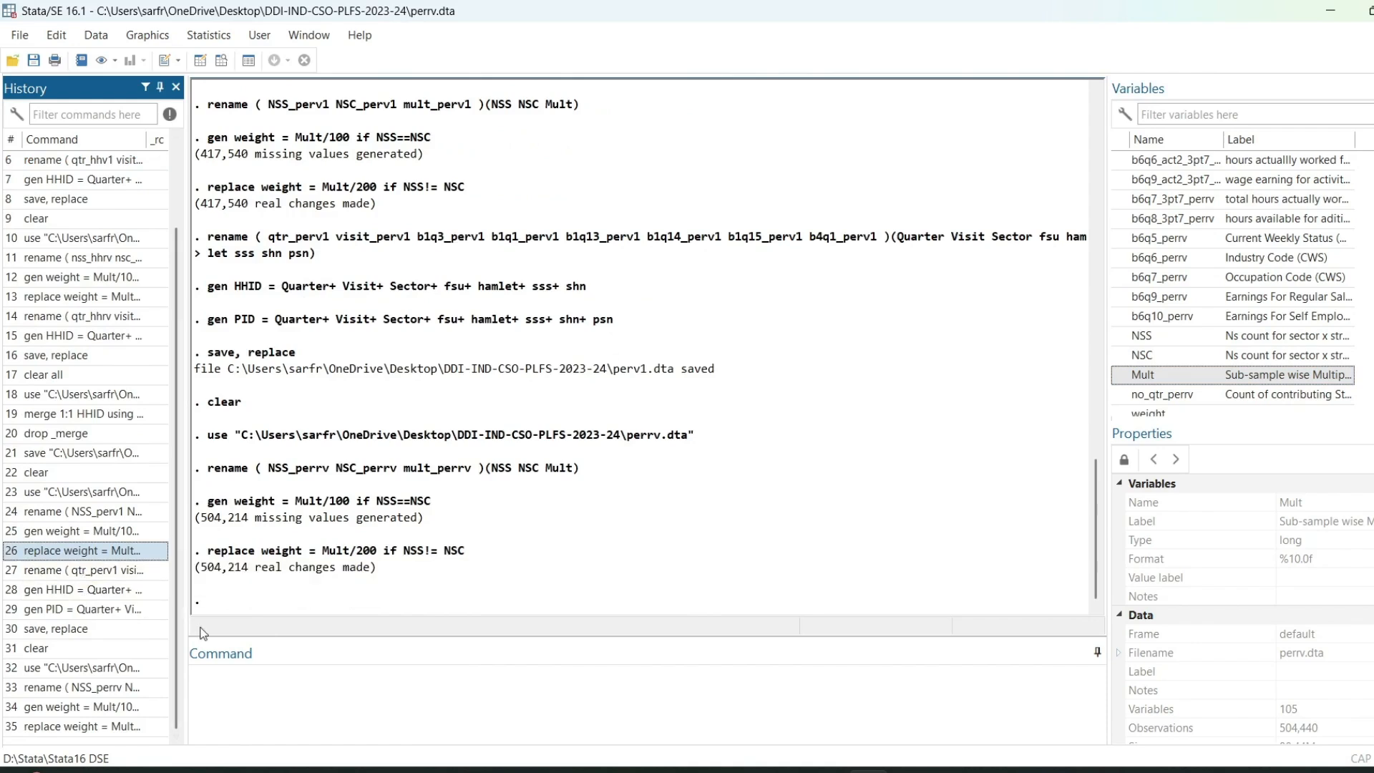
Reuse the identifier rename command, replacing its perv1 source names with qtr_perrv, visit_perrv and b1q3_perrv.
left_click(97, 571)
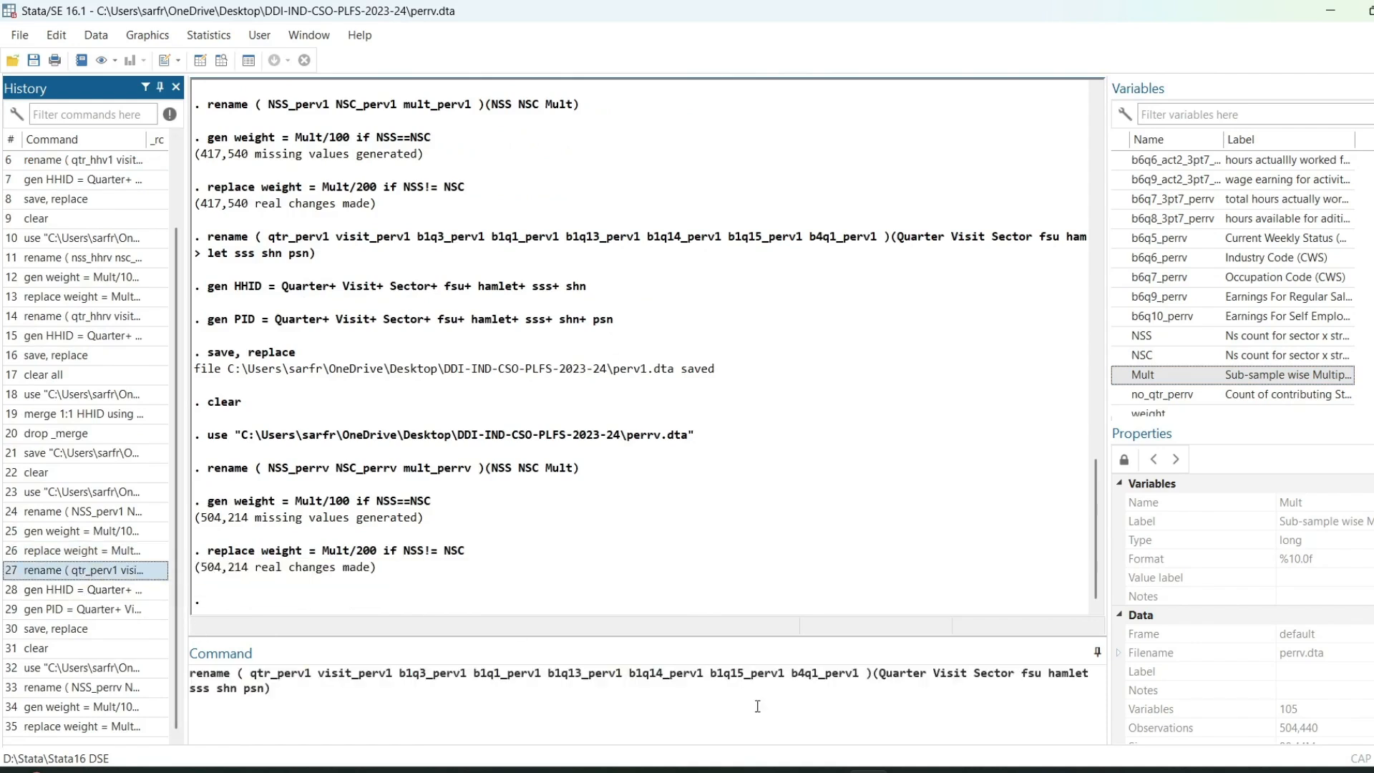
left_click_drag(868, 674, 252, 673)
key("BackSpace")
scroll(1241, 222, "up", 20)
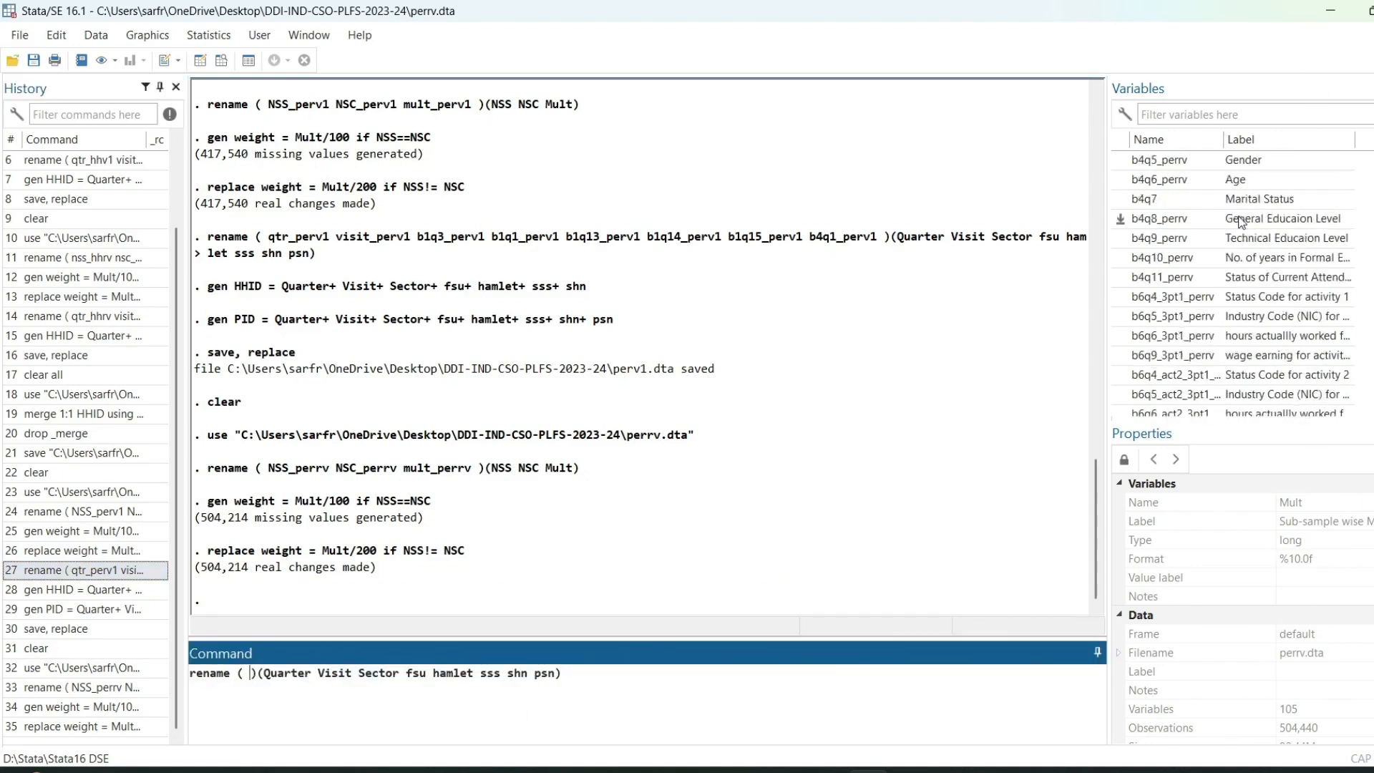
scroll(1242, 222, "up", 10)
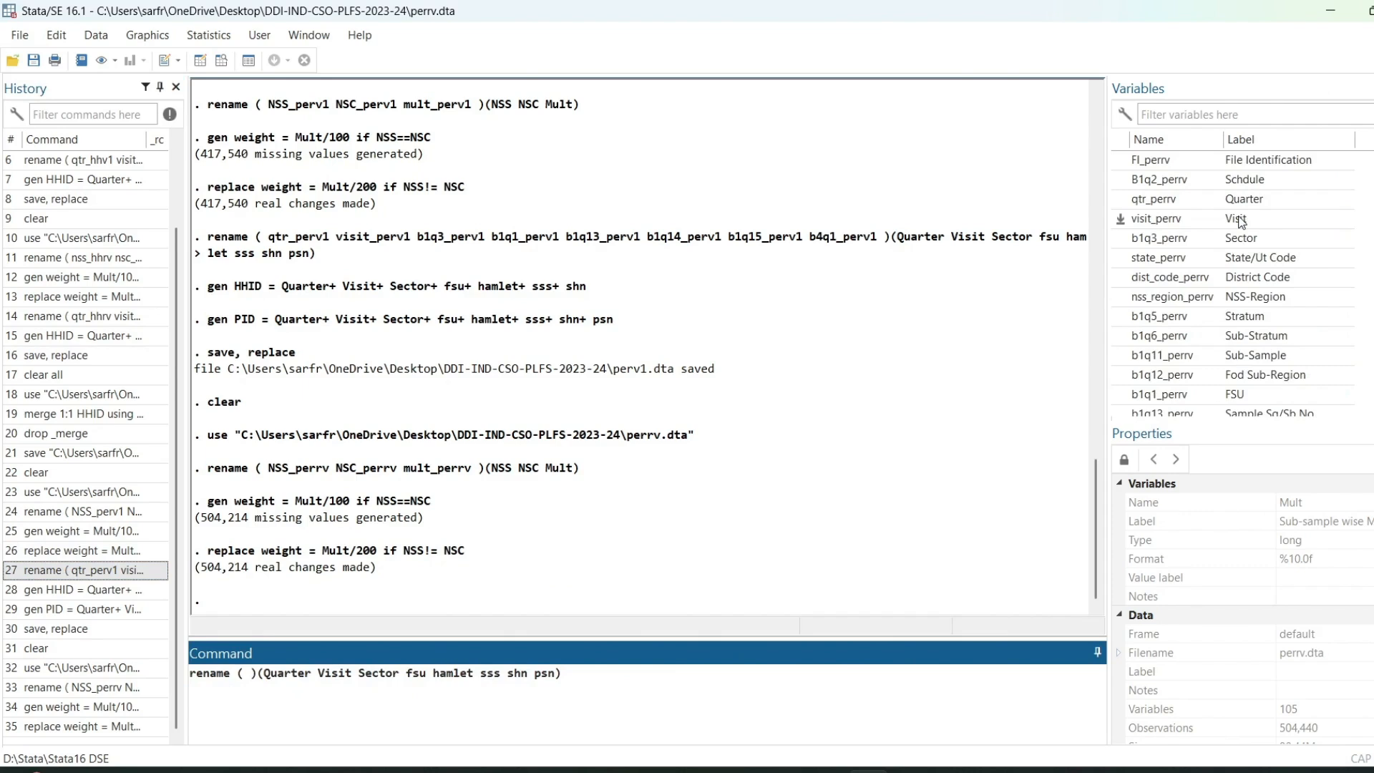
left_click(1121, 199)
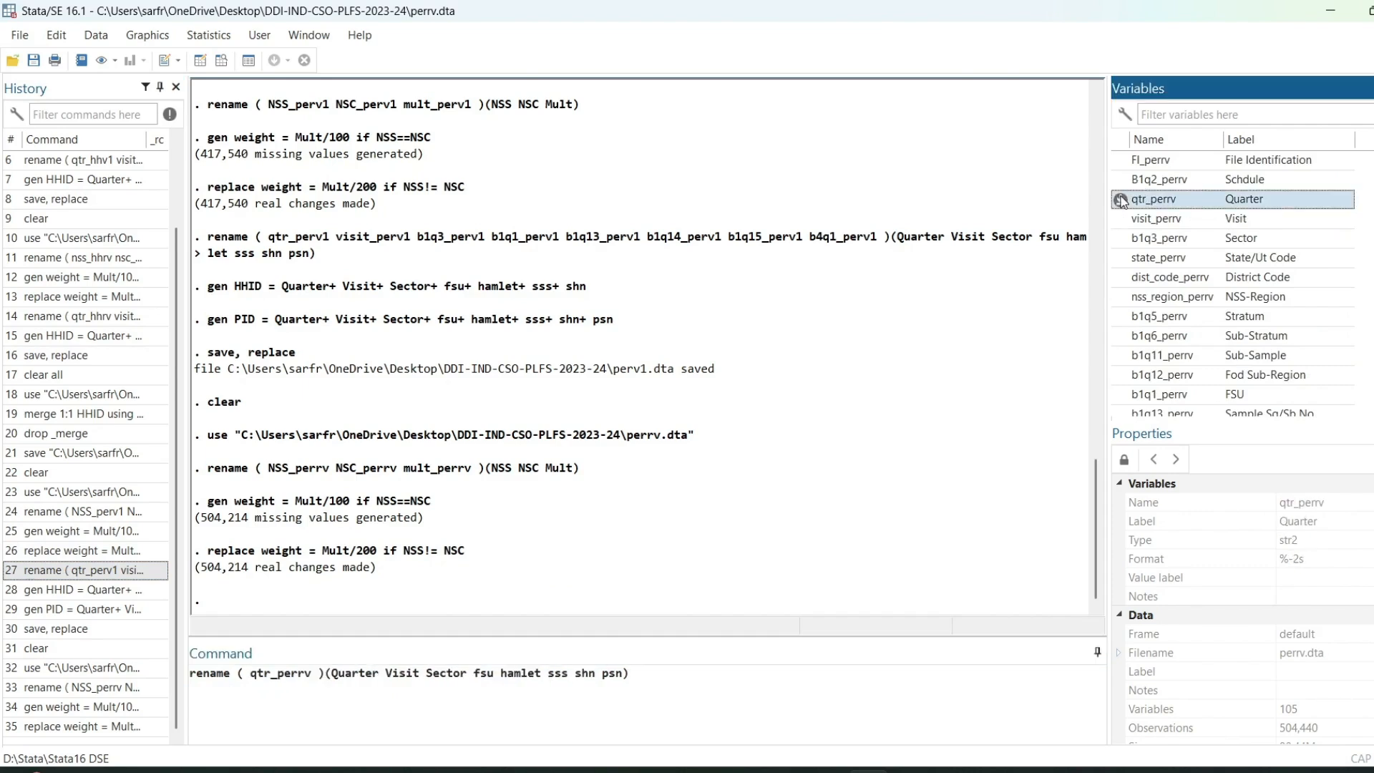
left_click(1120, 219)
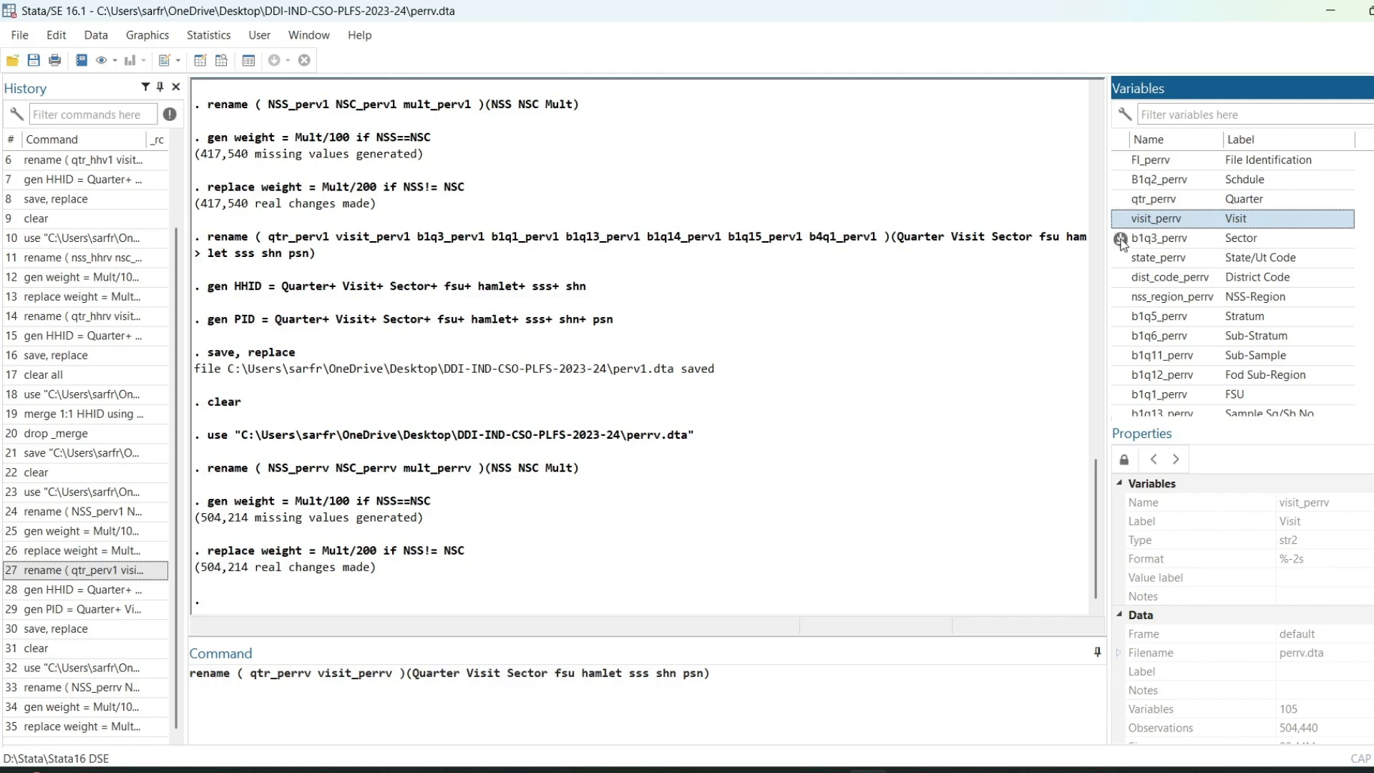
left_click(1121, 239)
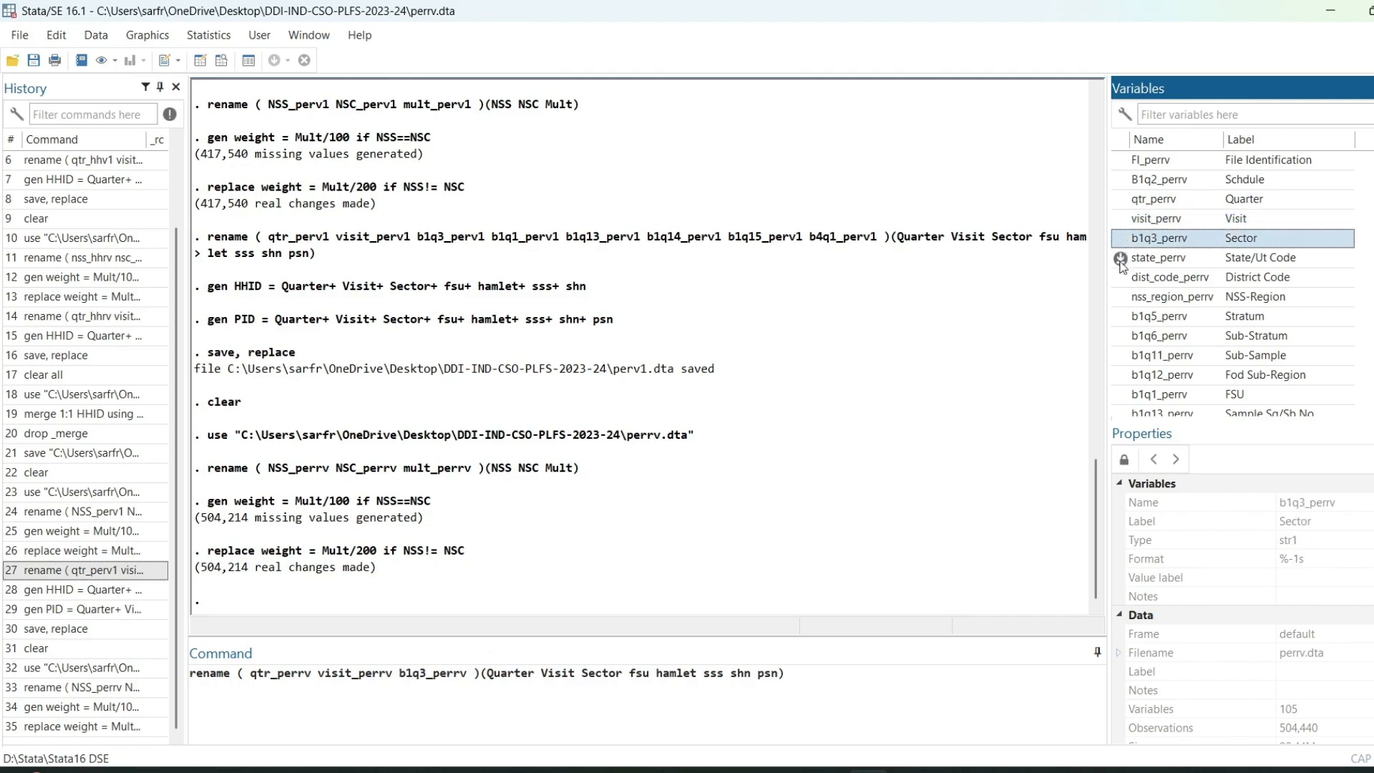
Add b1q1_perrv, b1q13_perrv, b1q14_perrv, b1q15_perrv and b4q1_pervv as source names in the rename command and run it.
scroll(1126, 325, "down", 2)
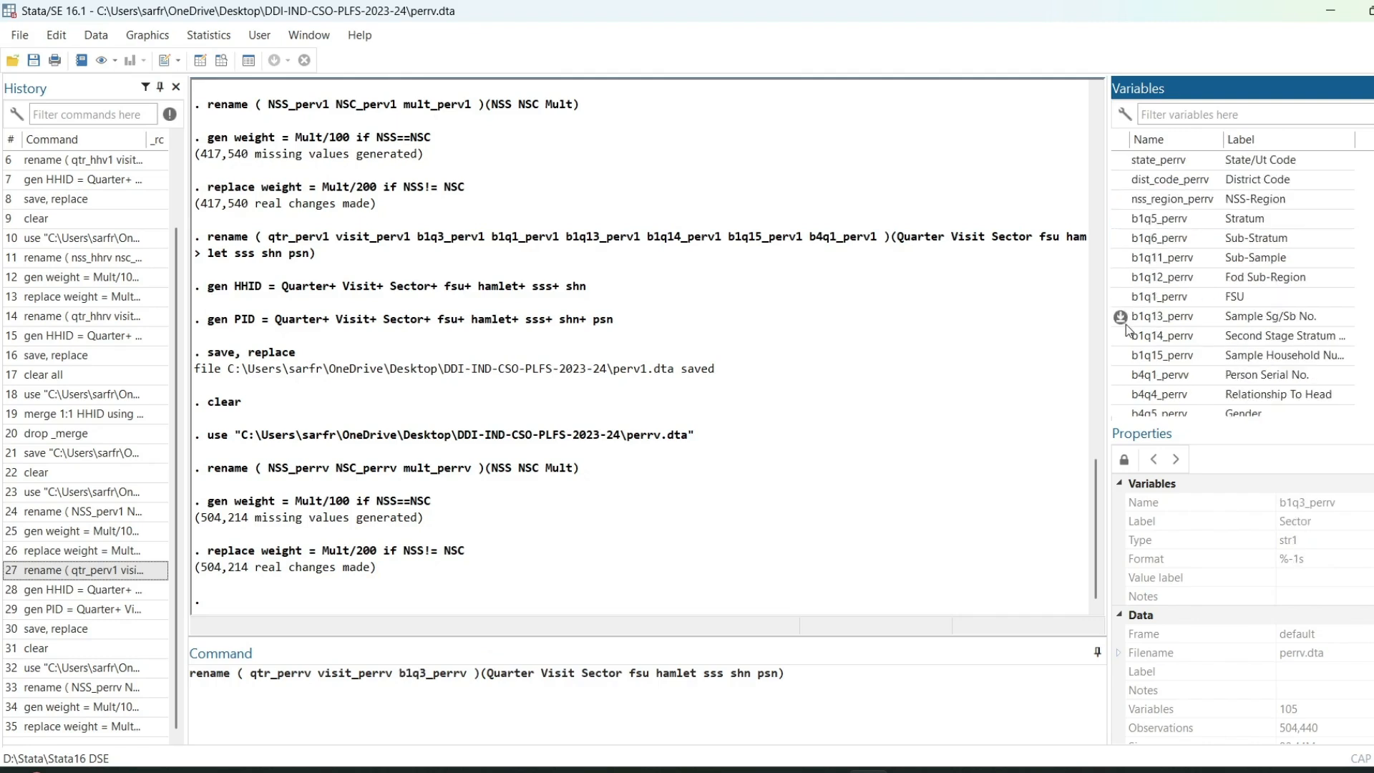
left_click(1121, 297)
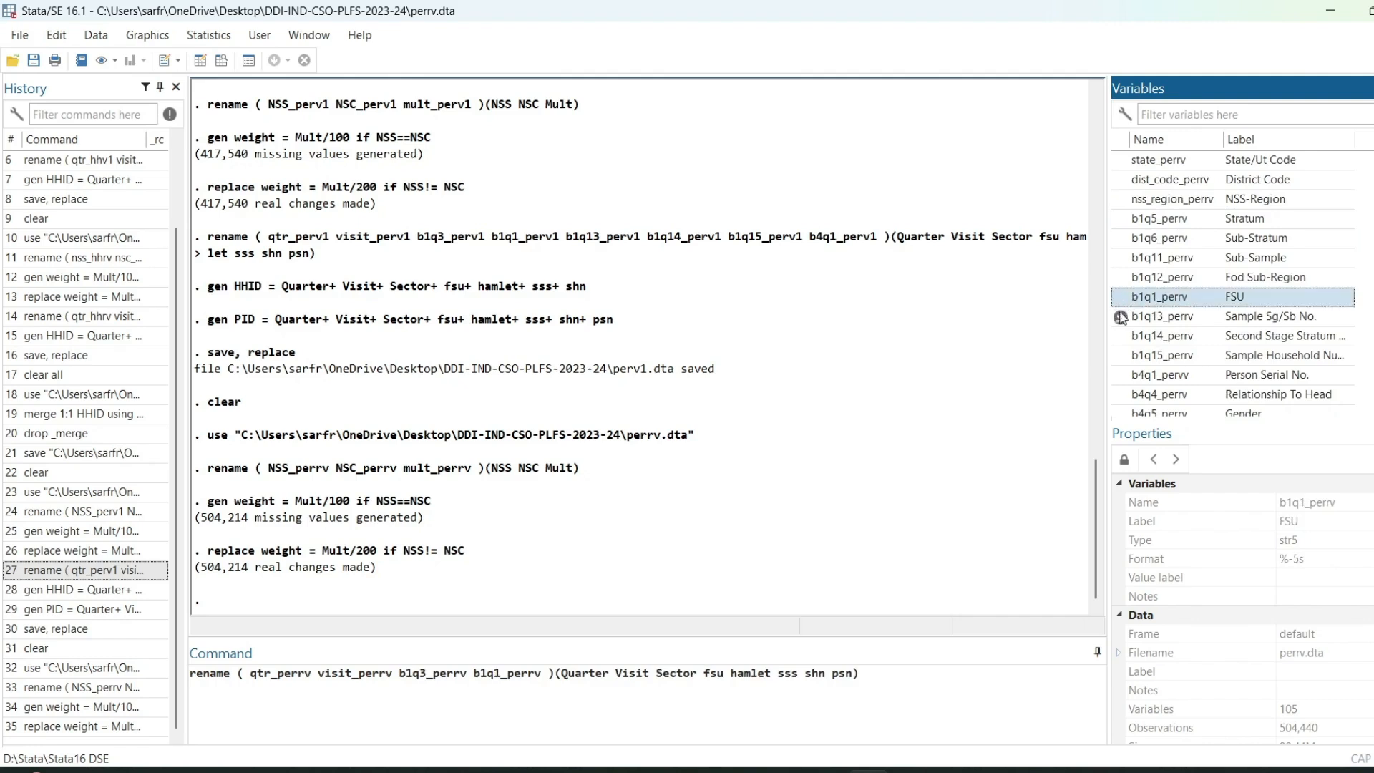
left_click(1120, 316)
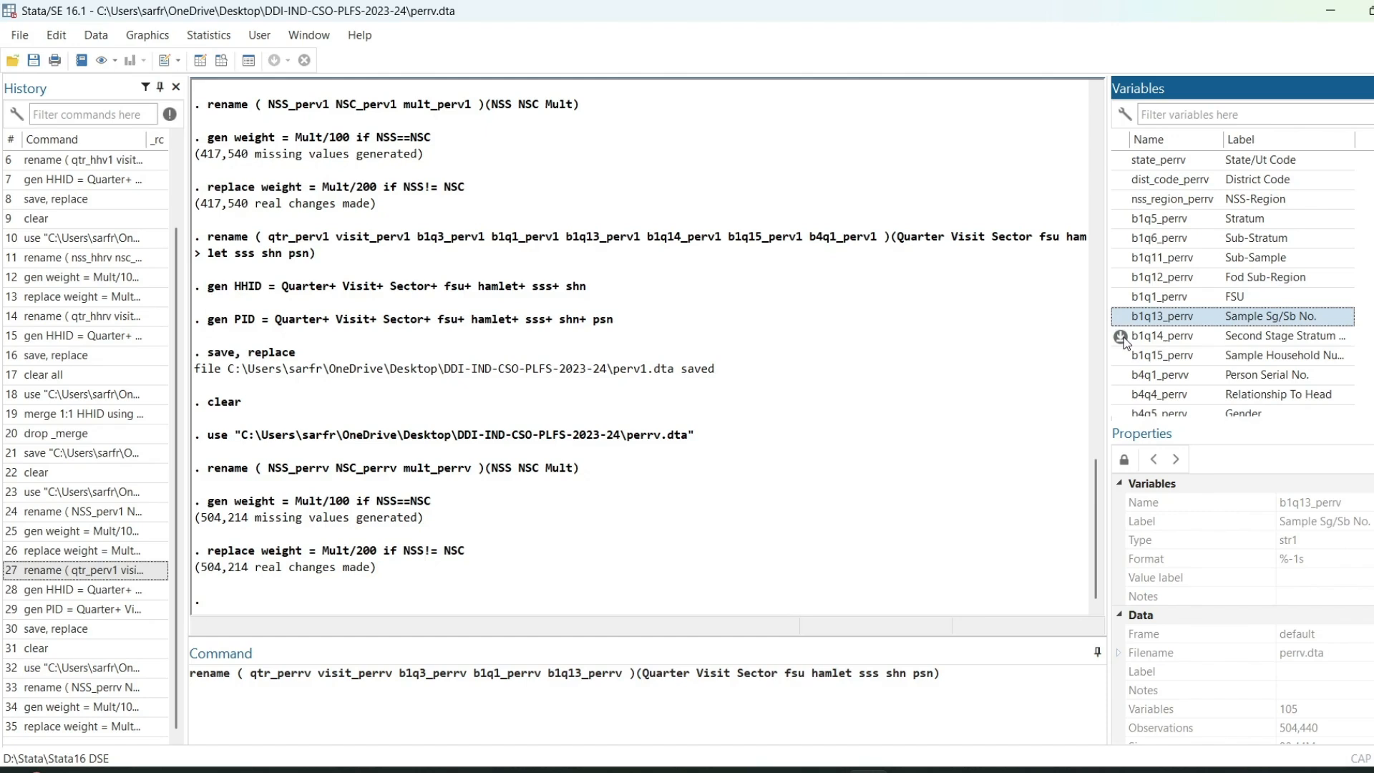
left_click(1121, 336)
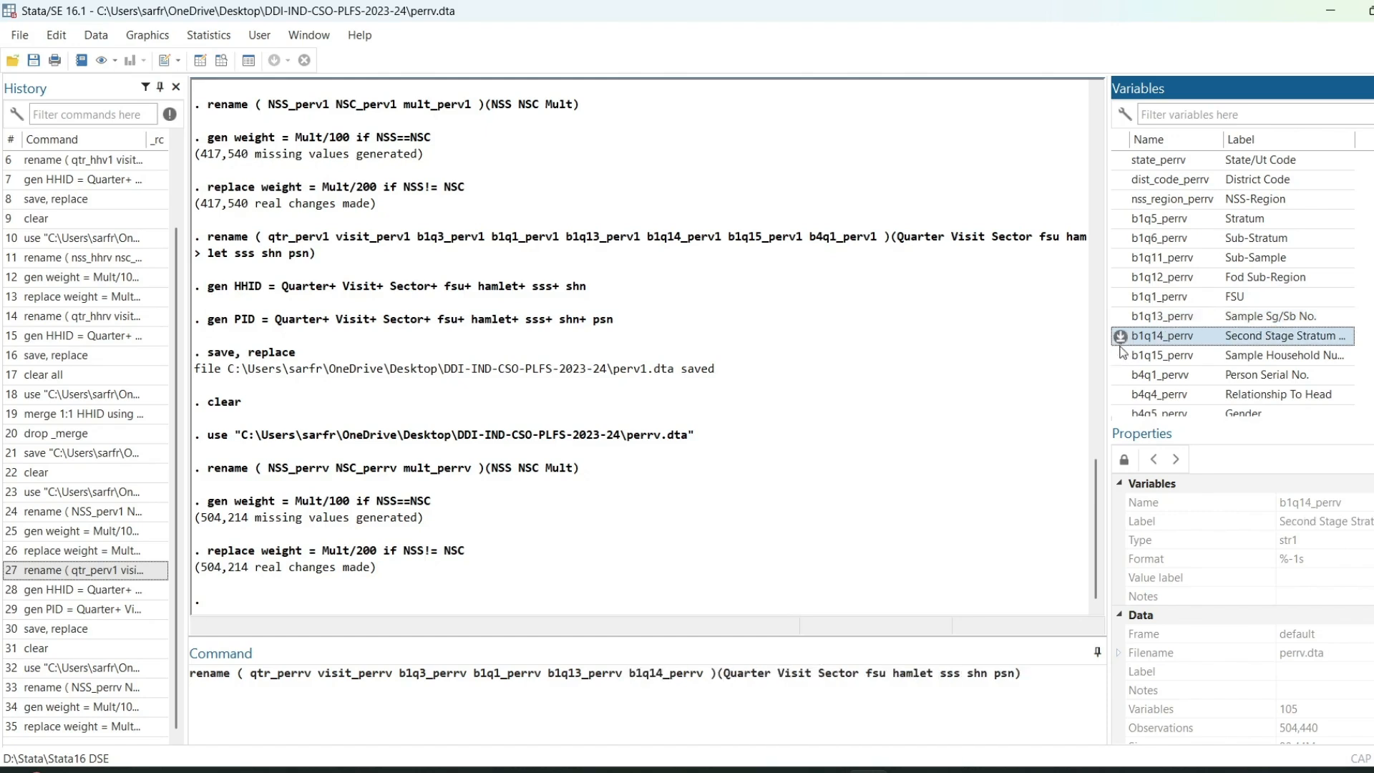
left_click(1121, 355)
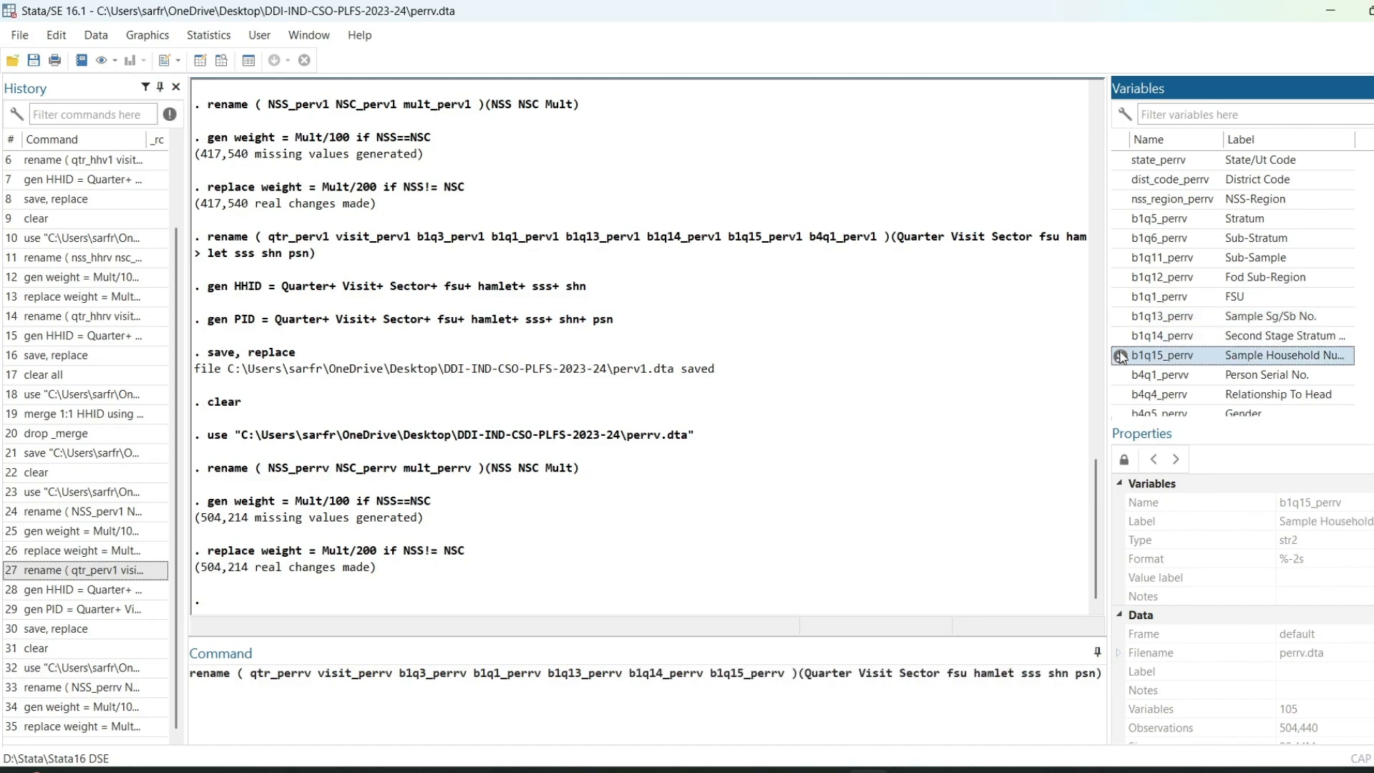
left_click(1121, 375)
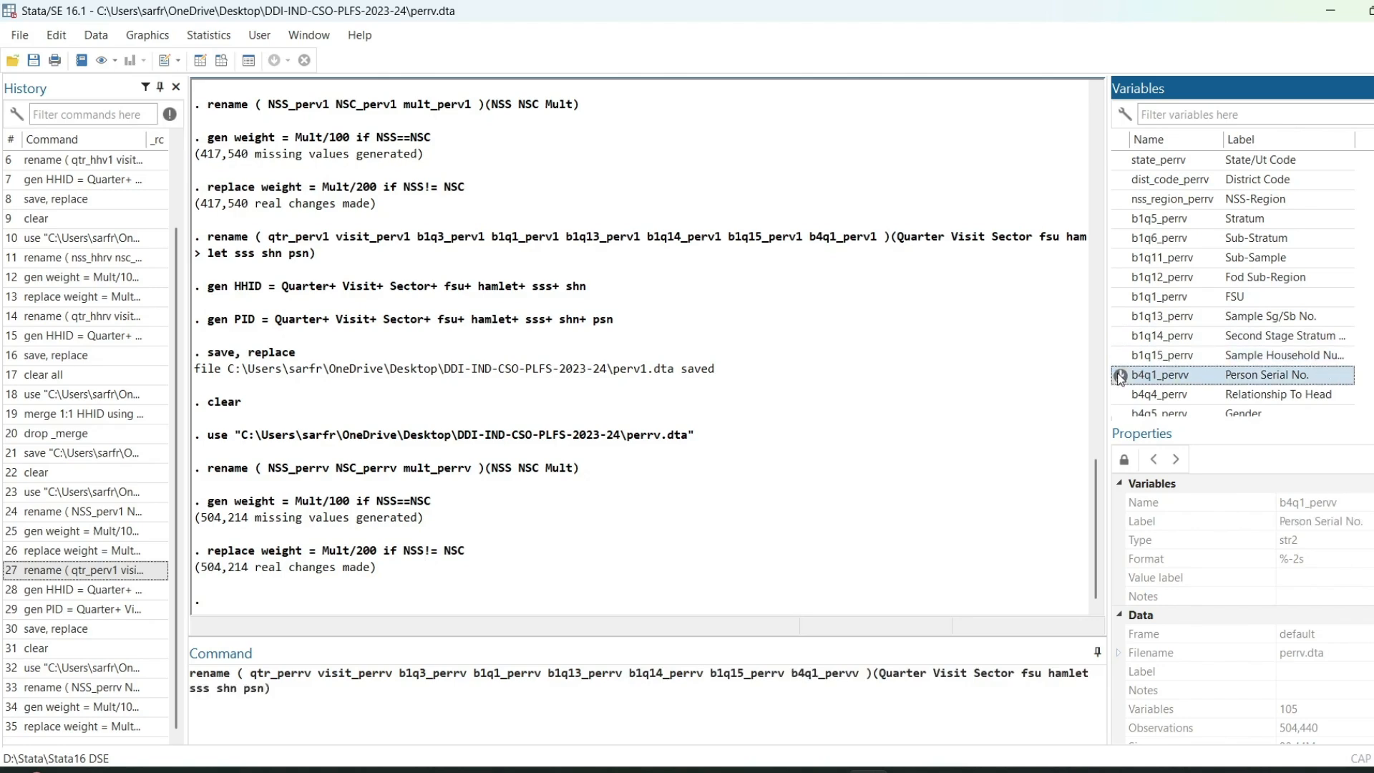
key("Return")
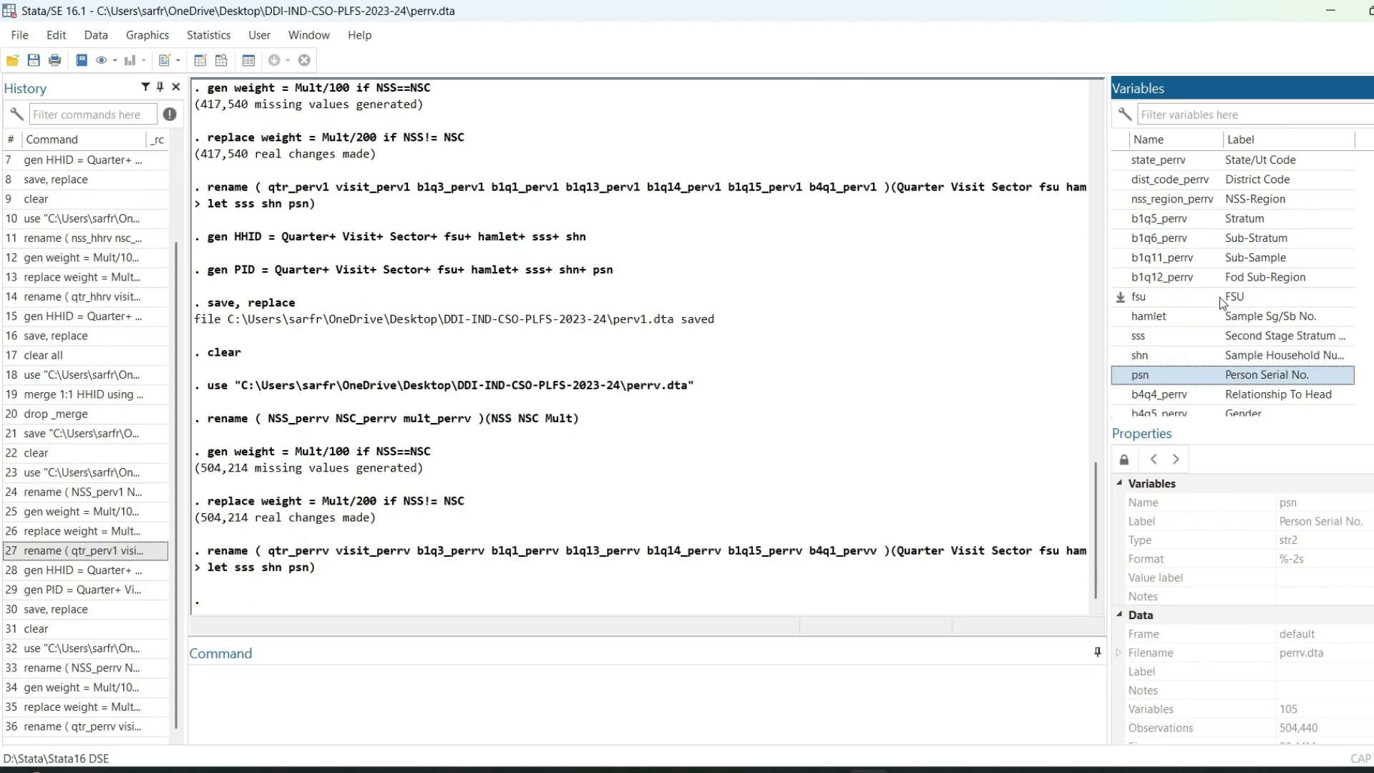
Rerun the earlier commands that generate HHID from Quarter+ Visit+ Sector+ fsu+ hamlet+ sss+ shn and PID with psn added.
left_click(59, 572)
double_click(57, 569)
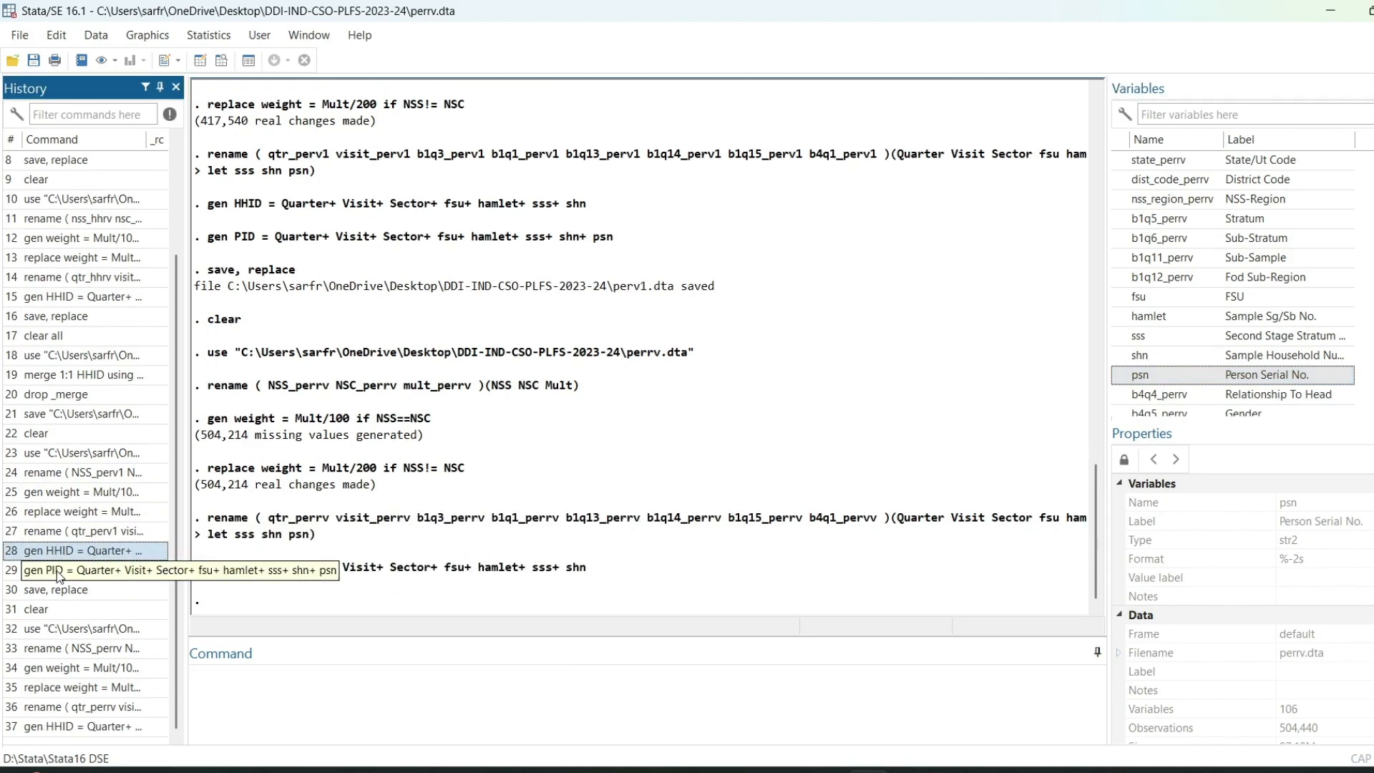
left_click(63, 571)
double_click(62, 571)
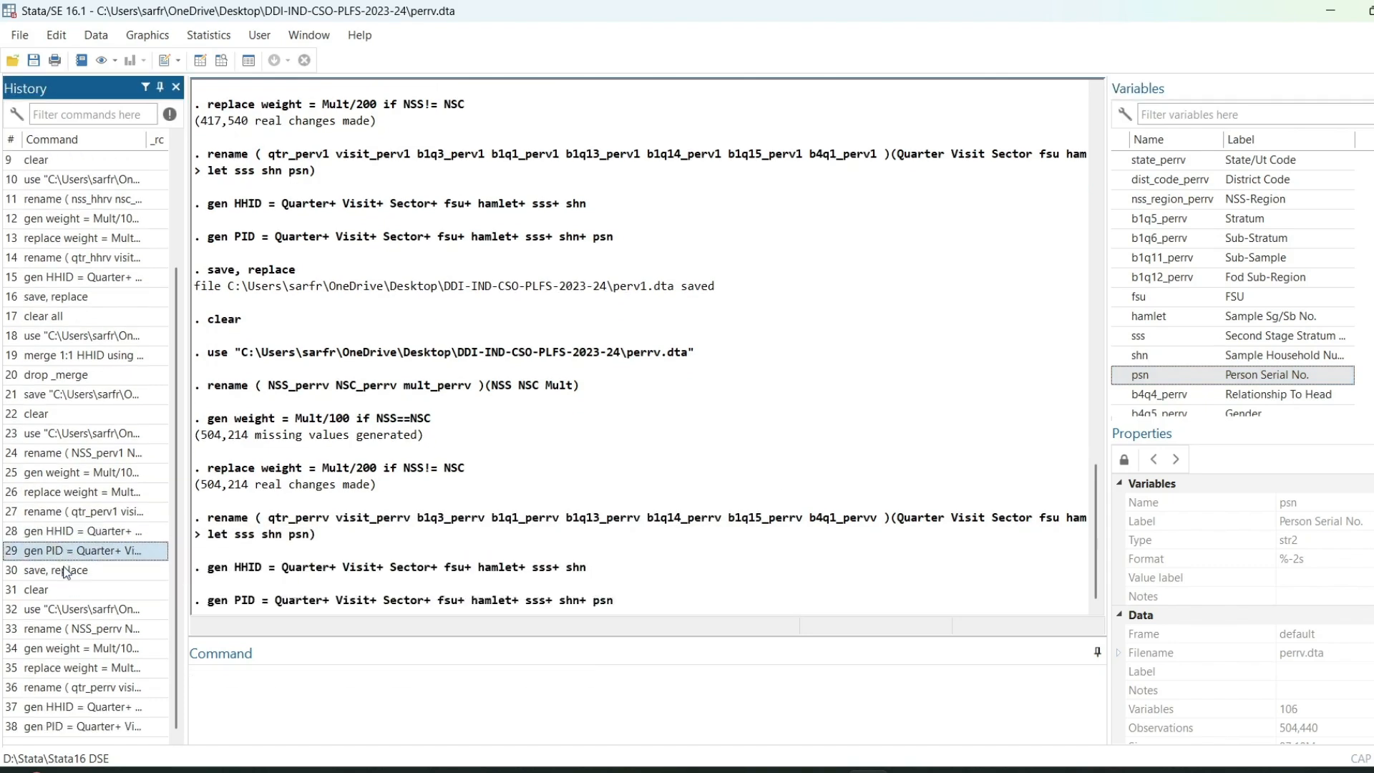
Save perrv.dta over the existing file with "save, replace" and clear the data from memory.
left_click(57, 570)
double_click(57, 570)
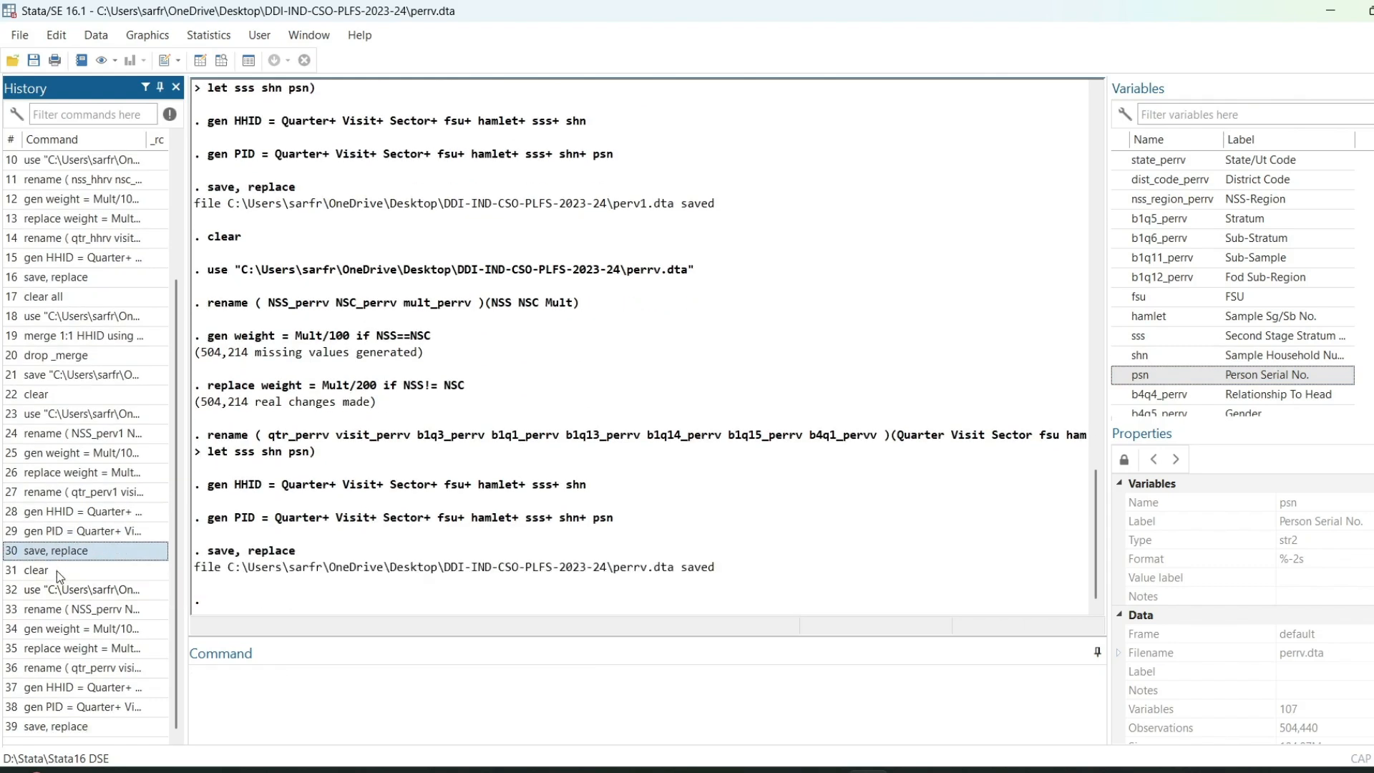
left_click(57, 570)
double_click(57, 570)
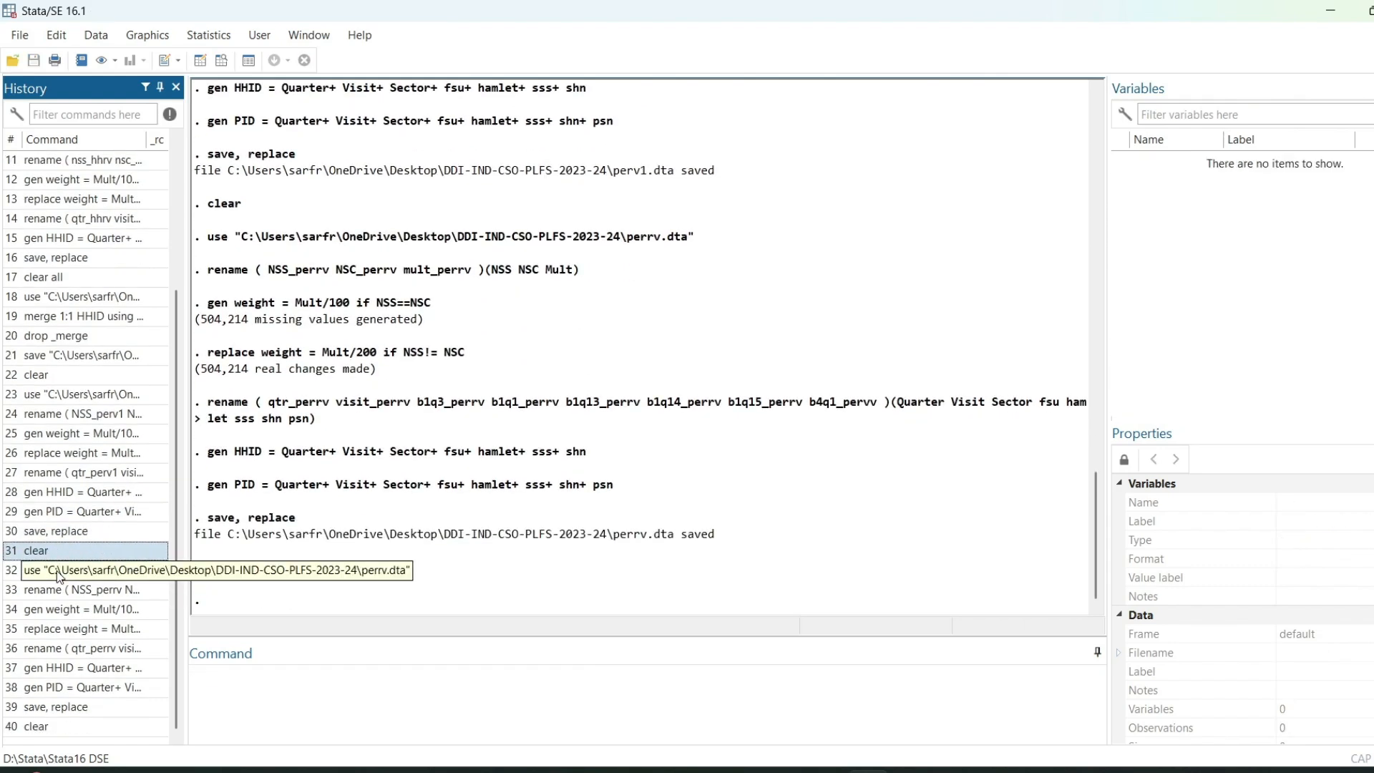
Enter the beginning of the person-level merge command, "merge 1:1 PID using", without running it.
left_click(212, 693)
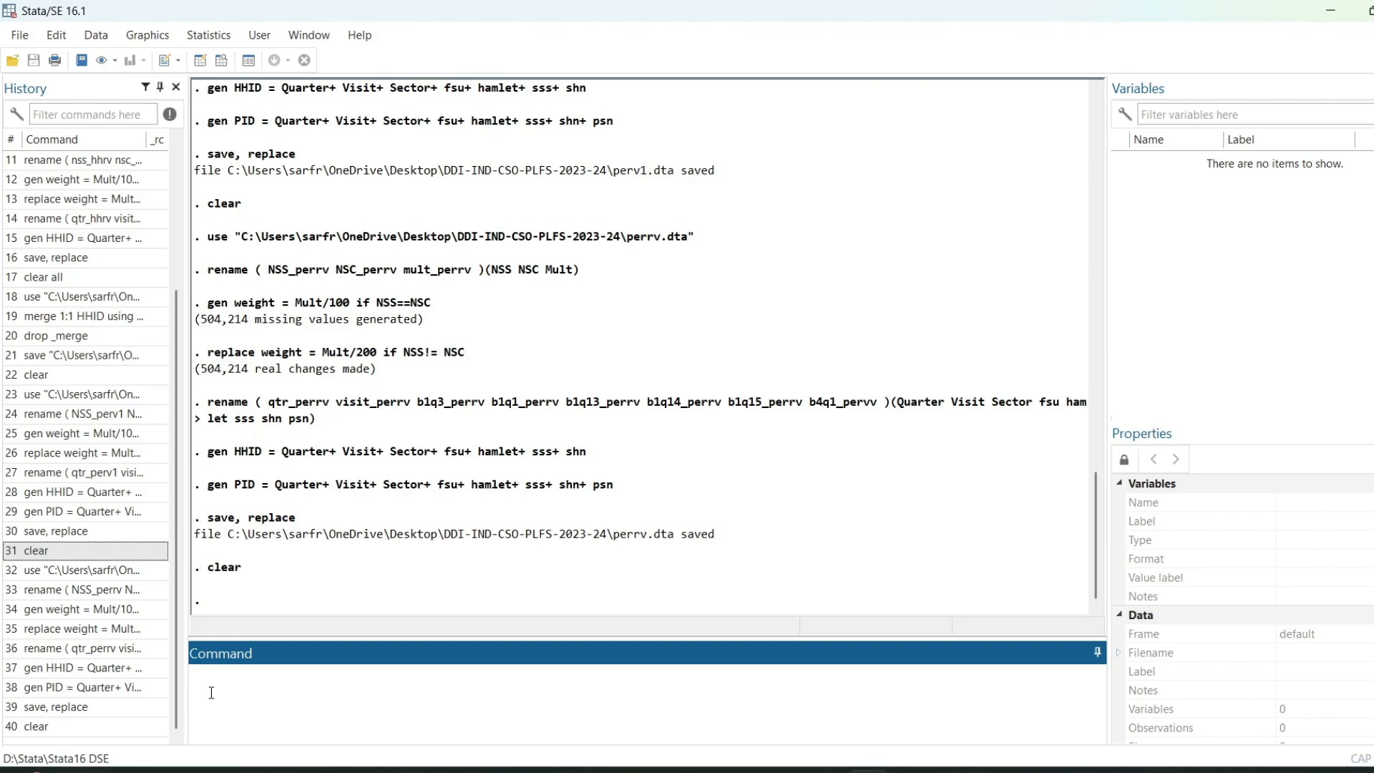
type("merge")
type(" 1")
key("BackSpace")
type("1:1 PID using")
Switch to the DDI-IND-CSO-PLFS-2023-24 folder in File Explorer and copy the full path of perrv.dta.
mouse_move(785, 771)
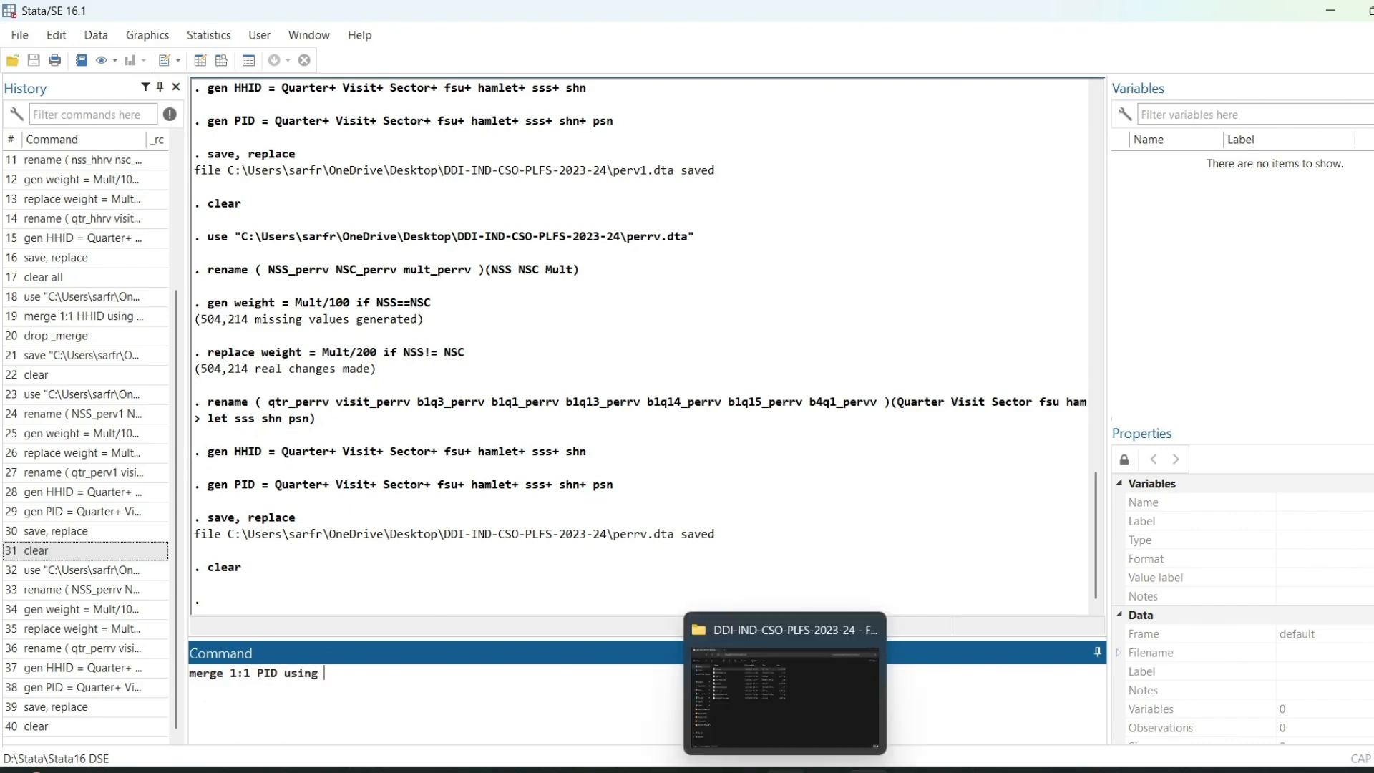
left_click(787, 701)
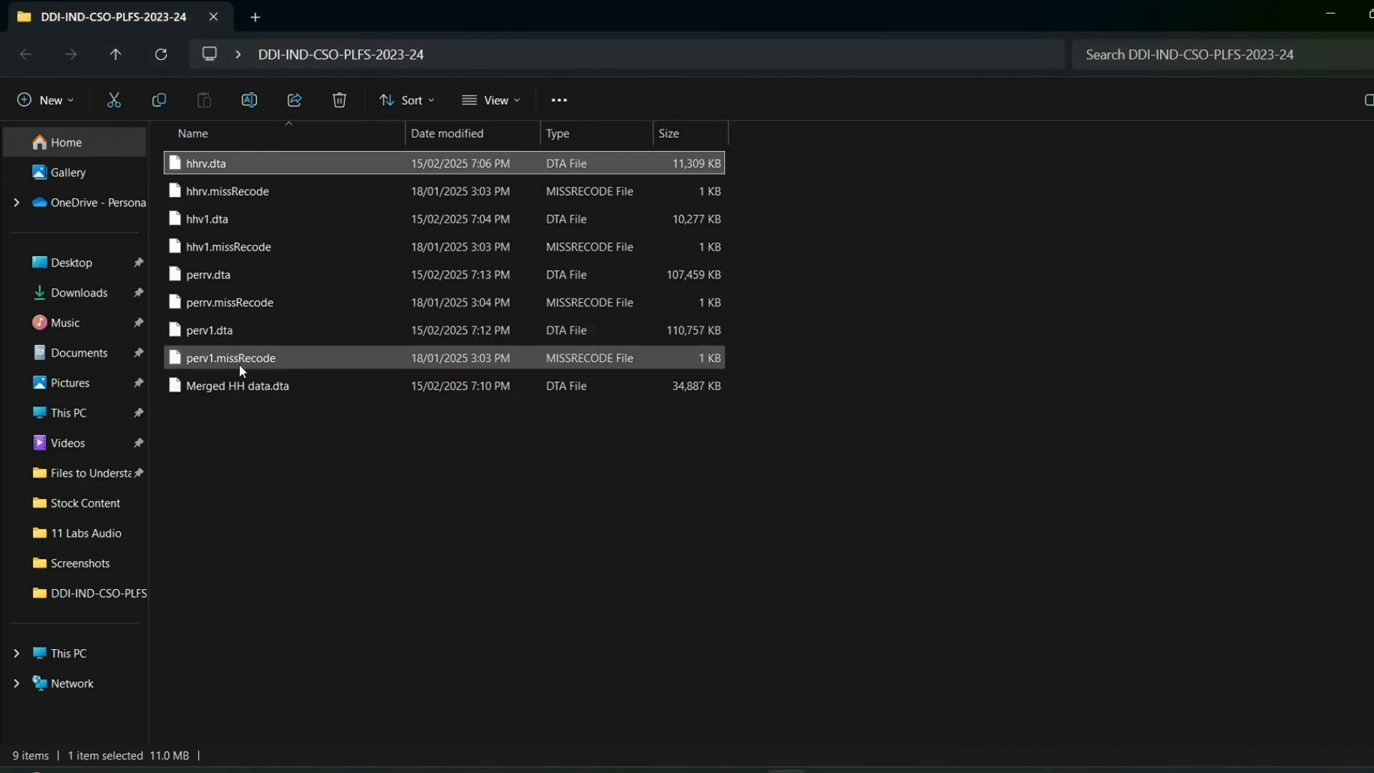
right_click(233, 275)
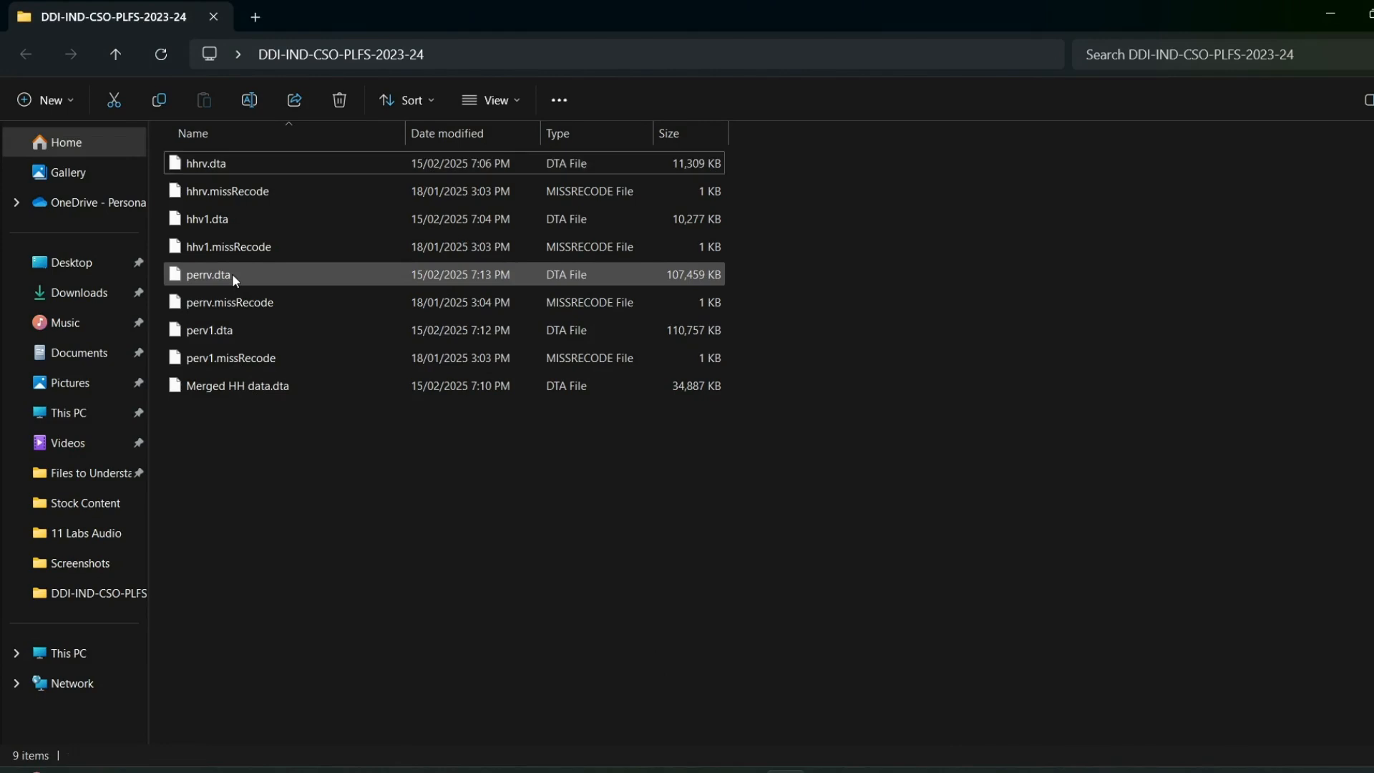
left_click(217, 276)
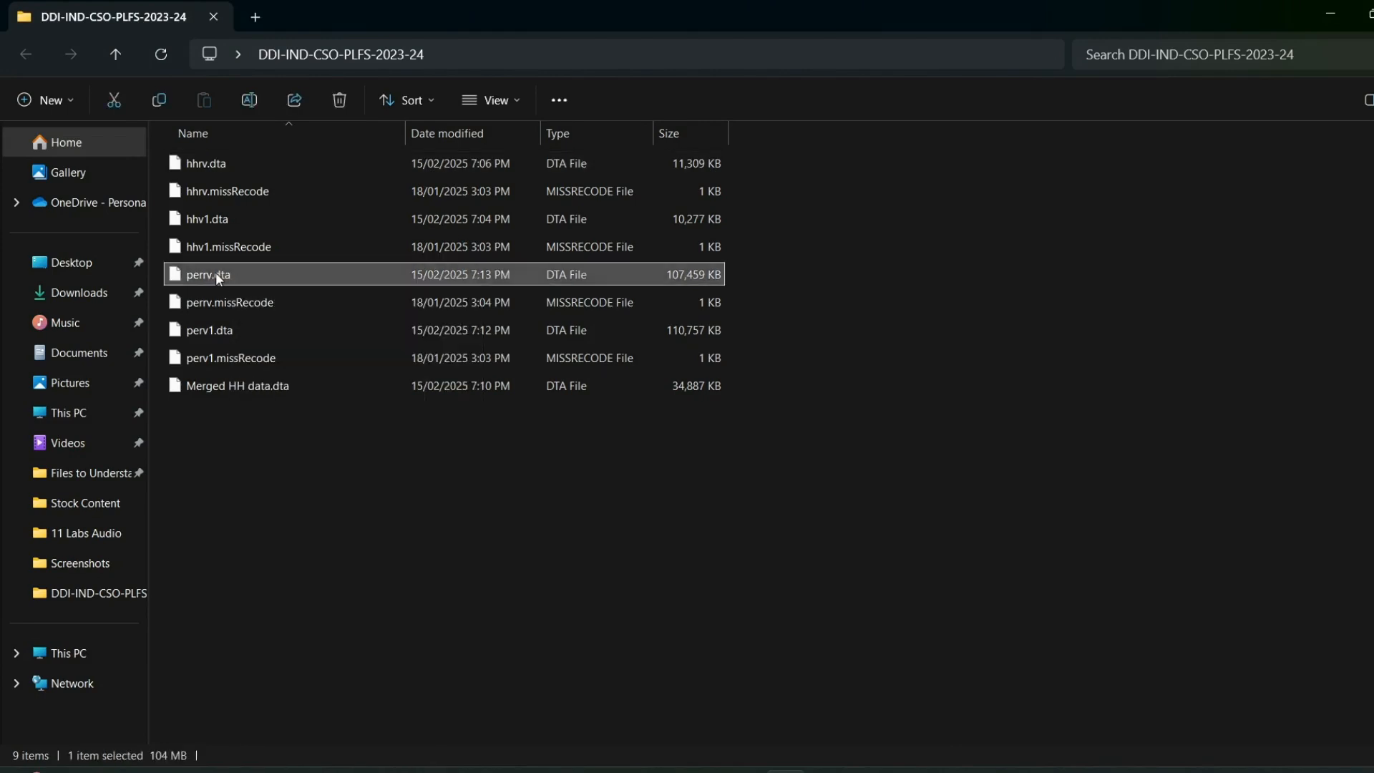
right_click(217, 275)
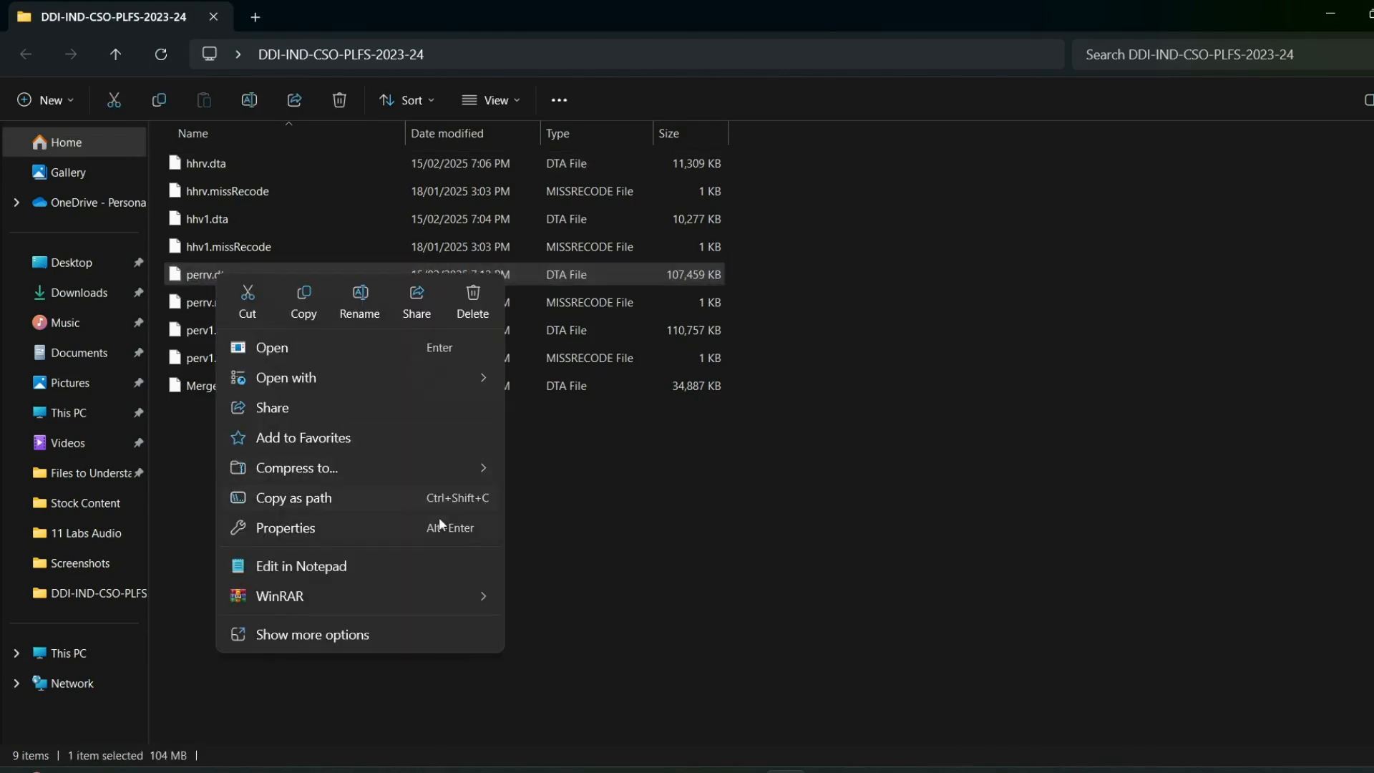
left_click(460, 501)
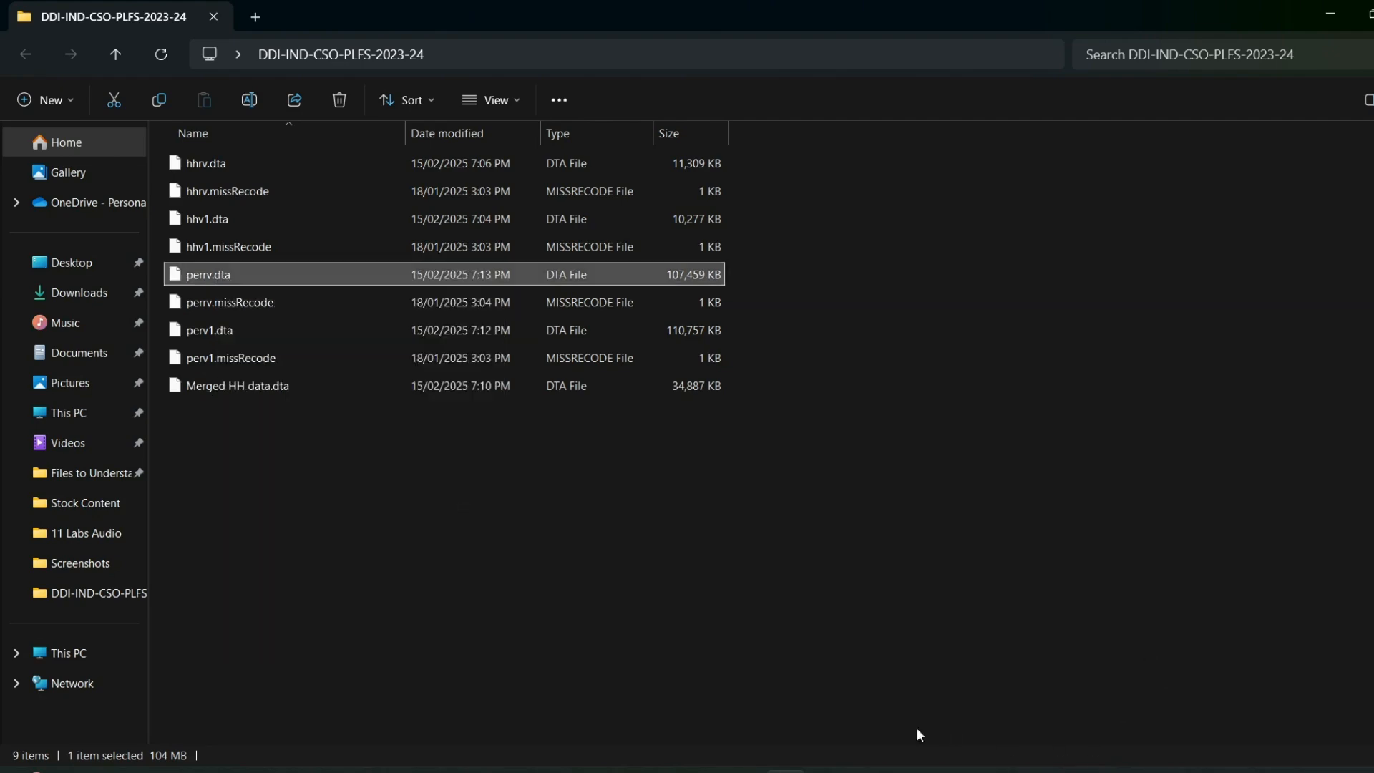
Switch back to Stata, cut the partly entered merge command to the clipboard, and open perv1.dta as the master dataset.
mouse_move(886, 760)
left_click(885, 669)
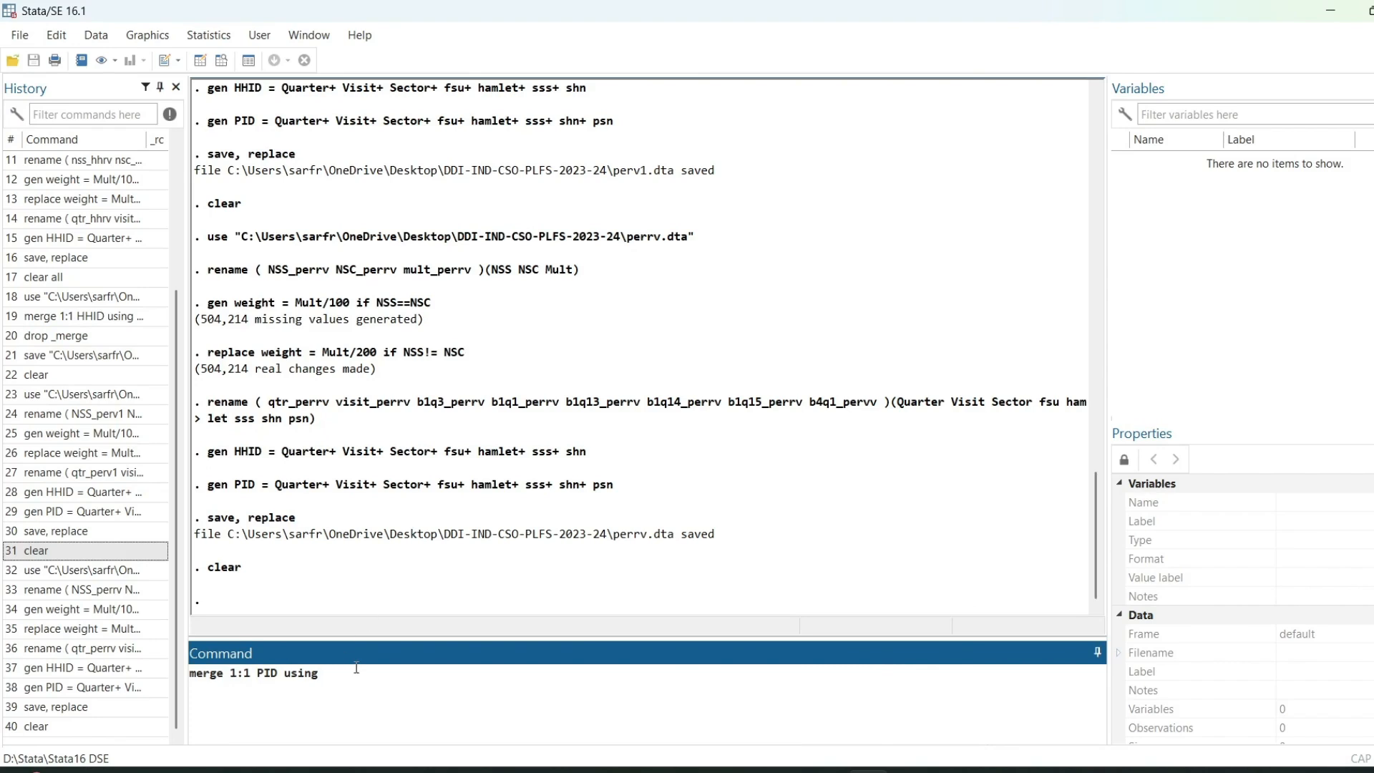
key("ctrl+a")
key("ctrl+c")
key("BackSpace")
key("ctrl+o")
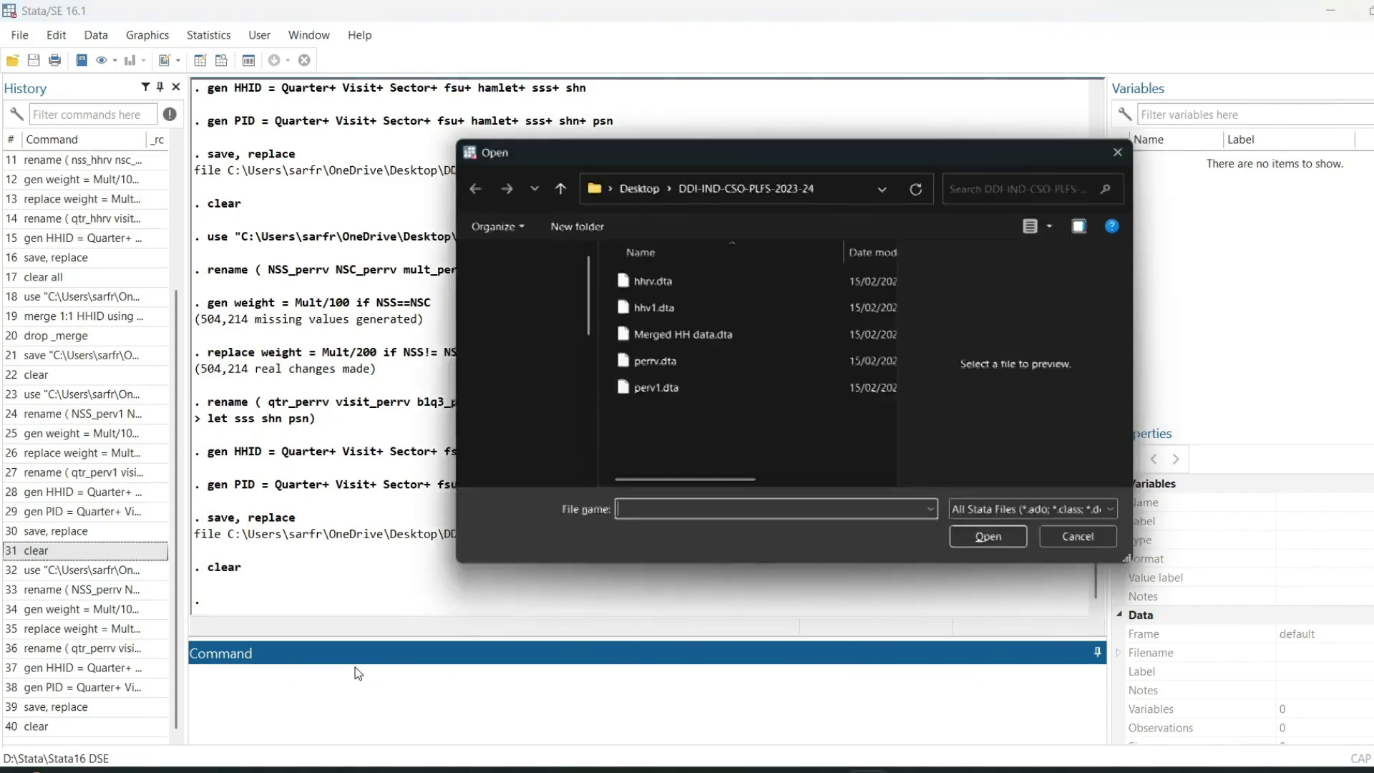
double_click(667, 389)
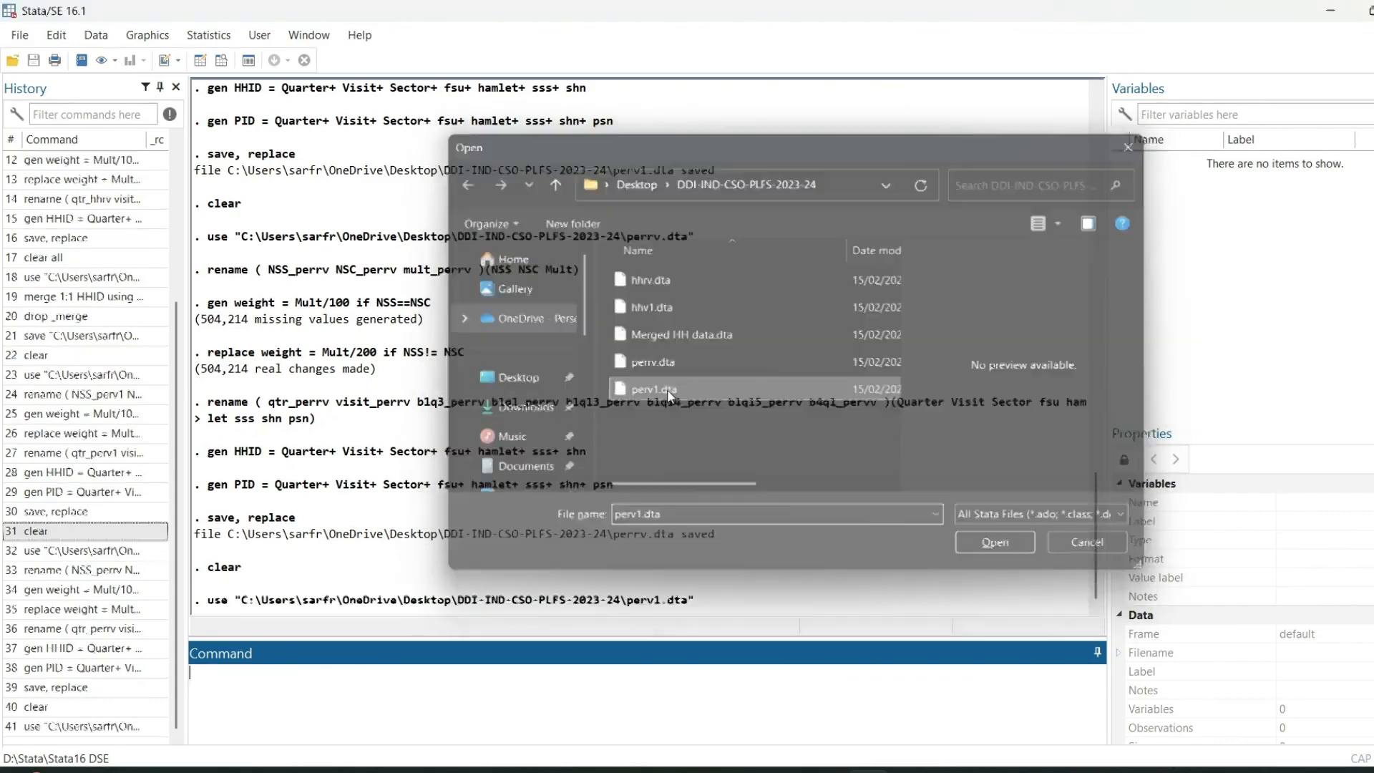
scroll(1171, 286, "down", 20)
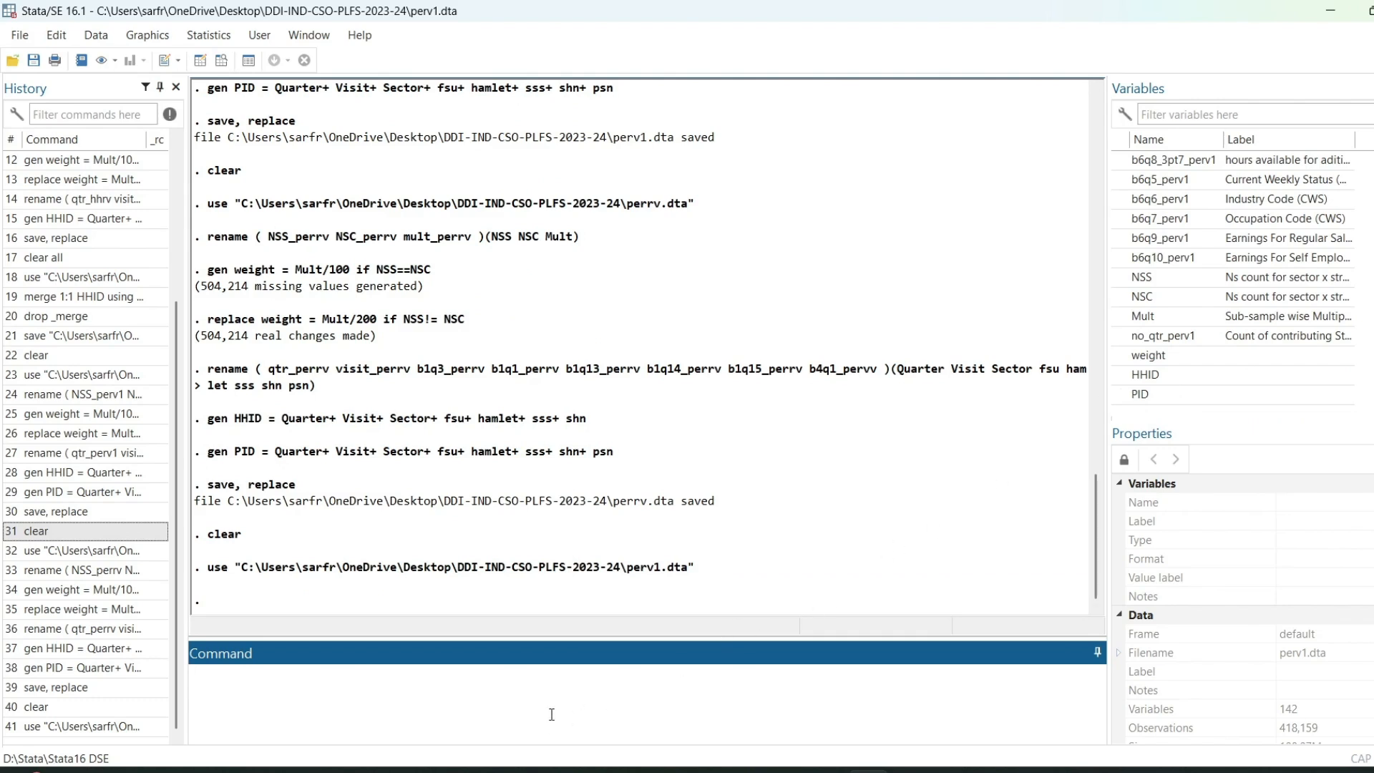
Run "merge 1:1 PID using" with the copied full path of perrv.dta.
key("ctrl+v")
key("super+v")
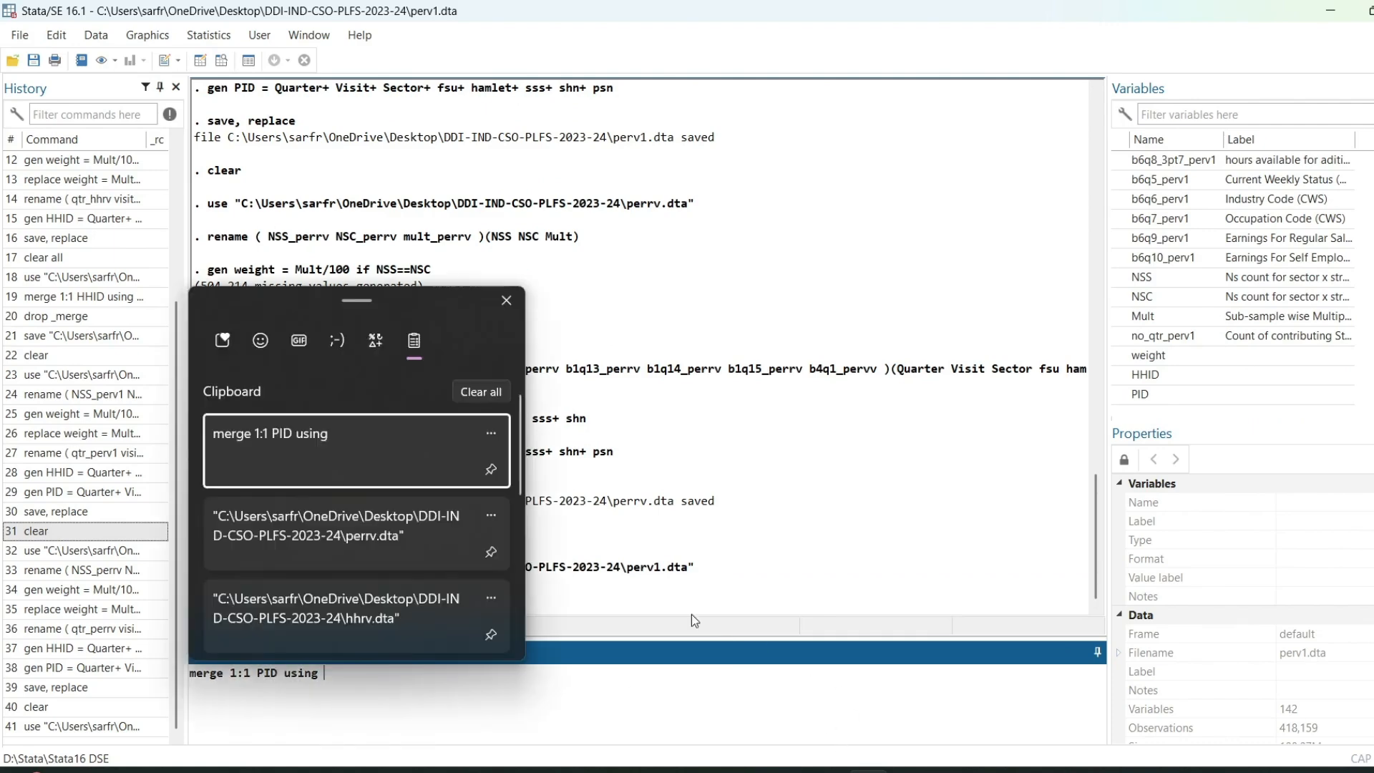
left_click(307, 516)
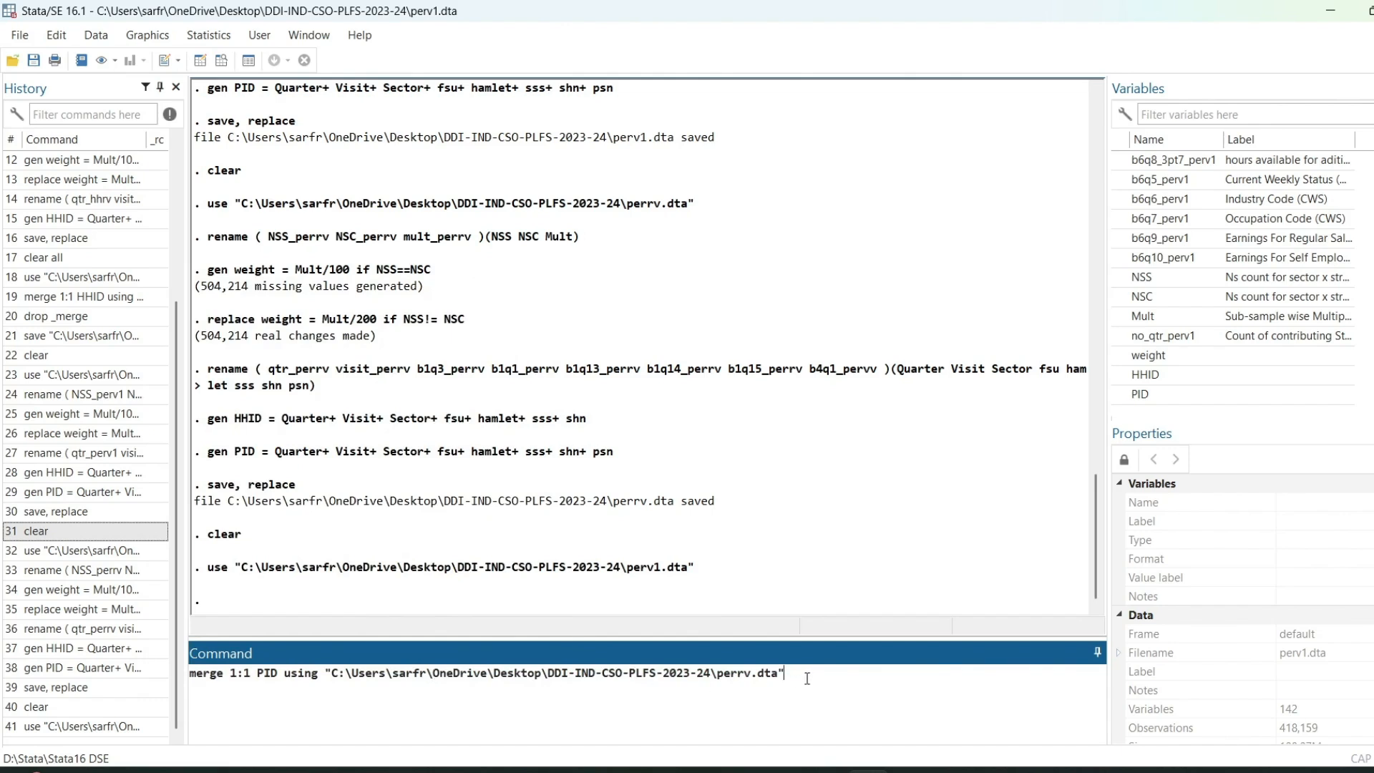
key("Return")
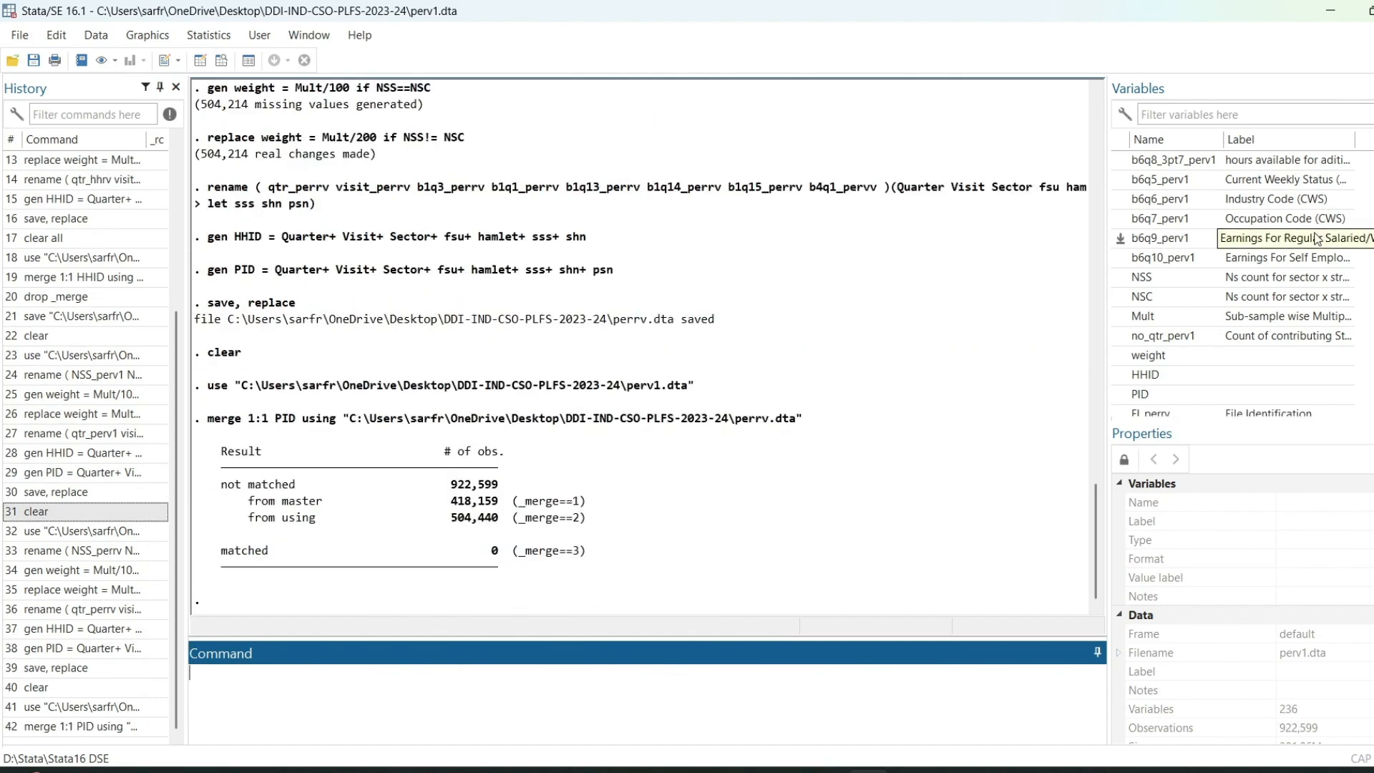
scroll(1260, 304, "up", 1)
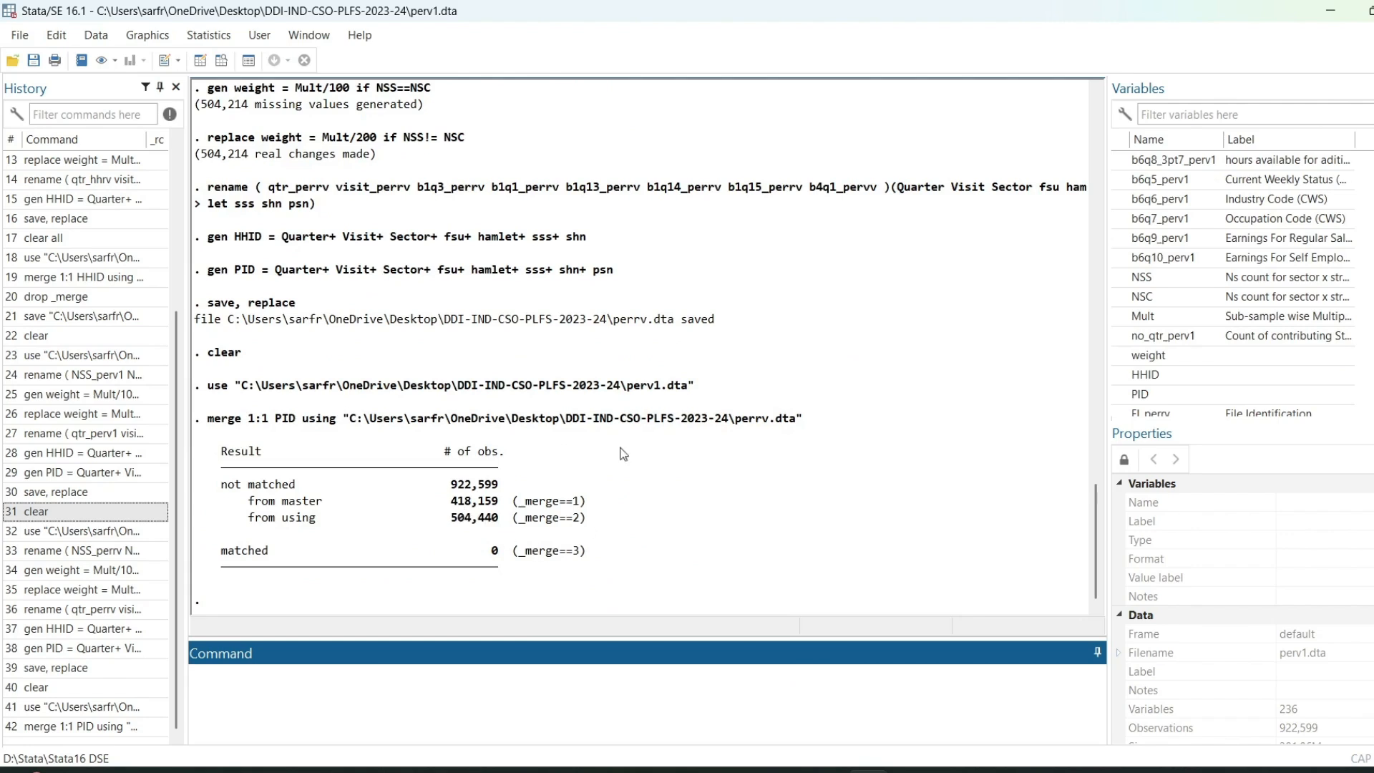
Switch to the README document in Word and check the record counts listed for PERV1.txt and PERRV.txt.
left_click(1029, 765)
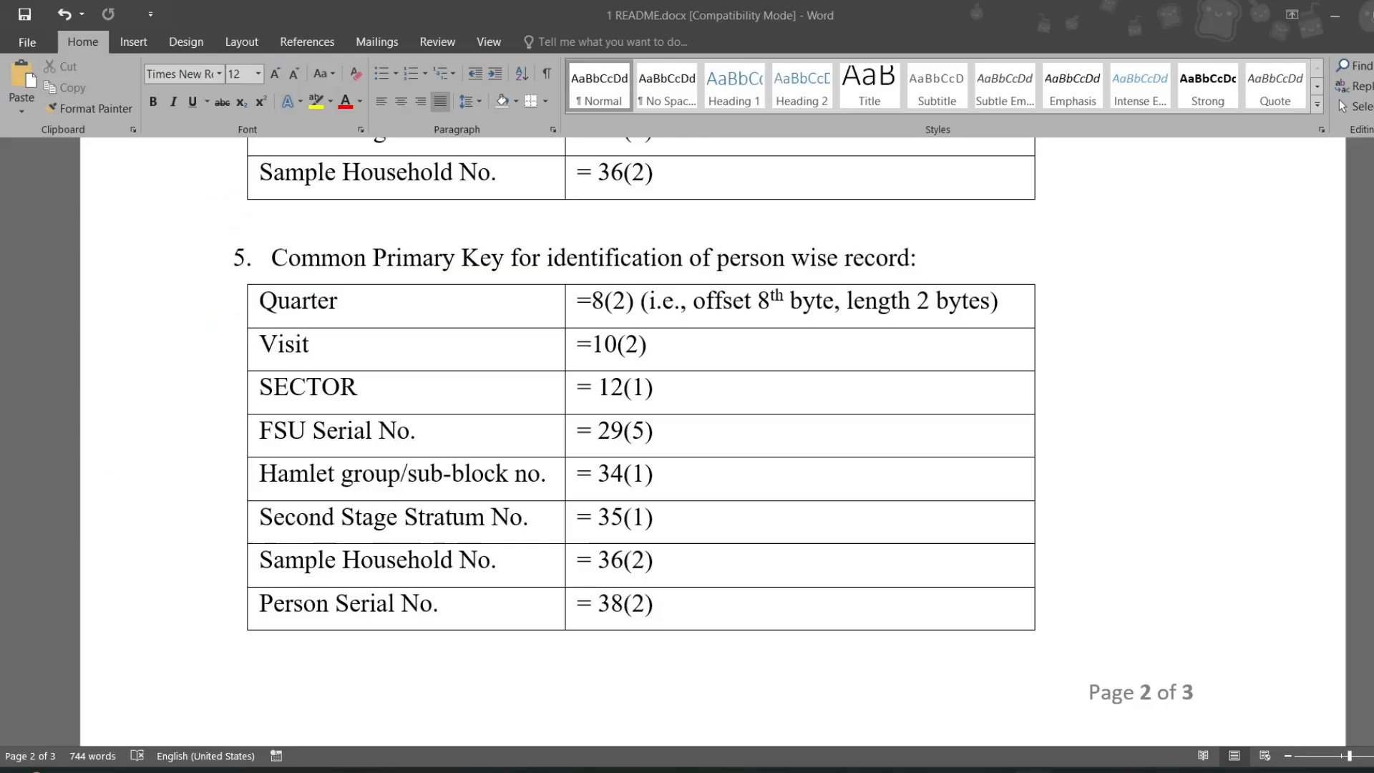
scroll(852, 561, "up", 15)
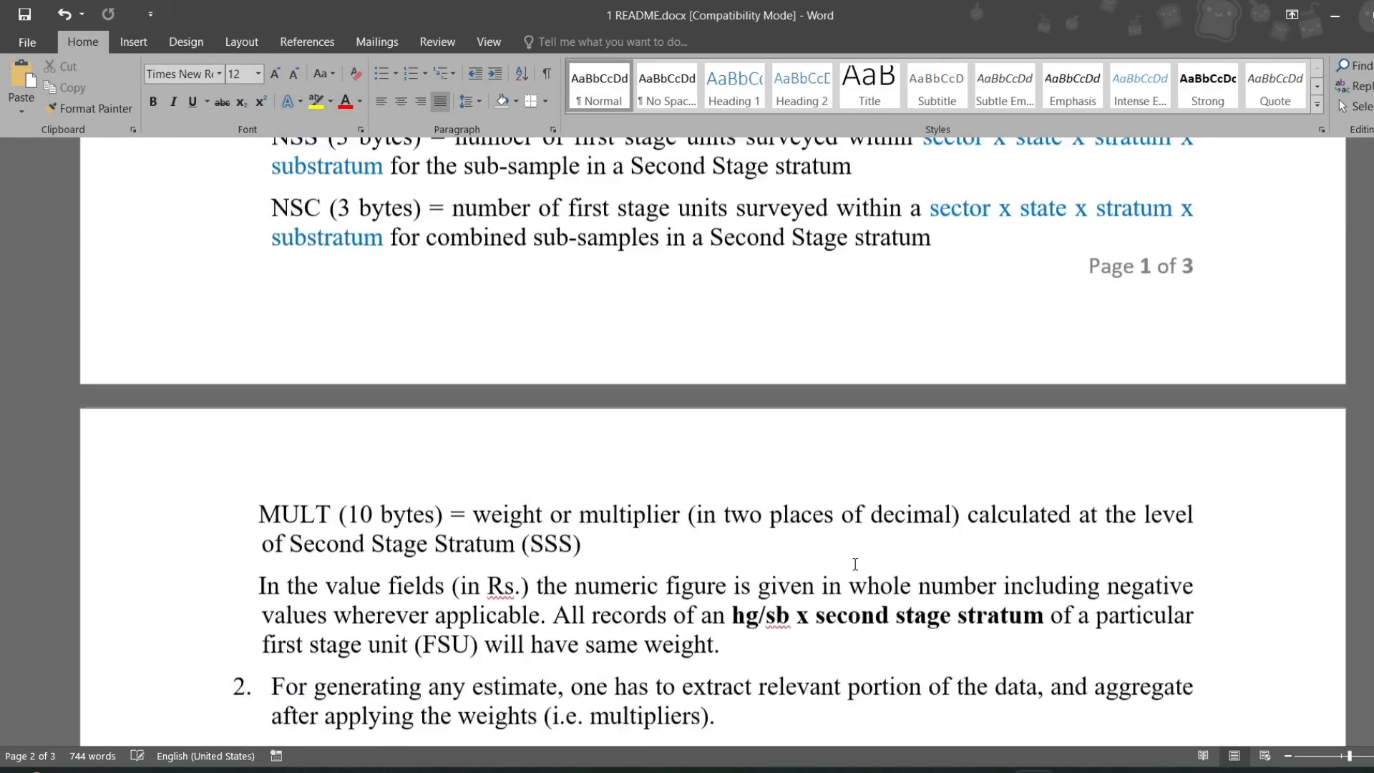
scroll(856, 564, "up", 1)
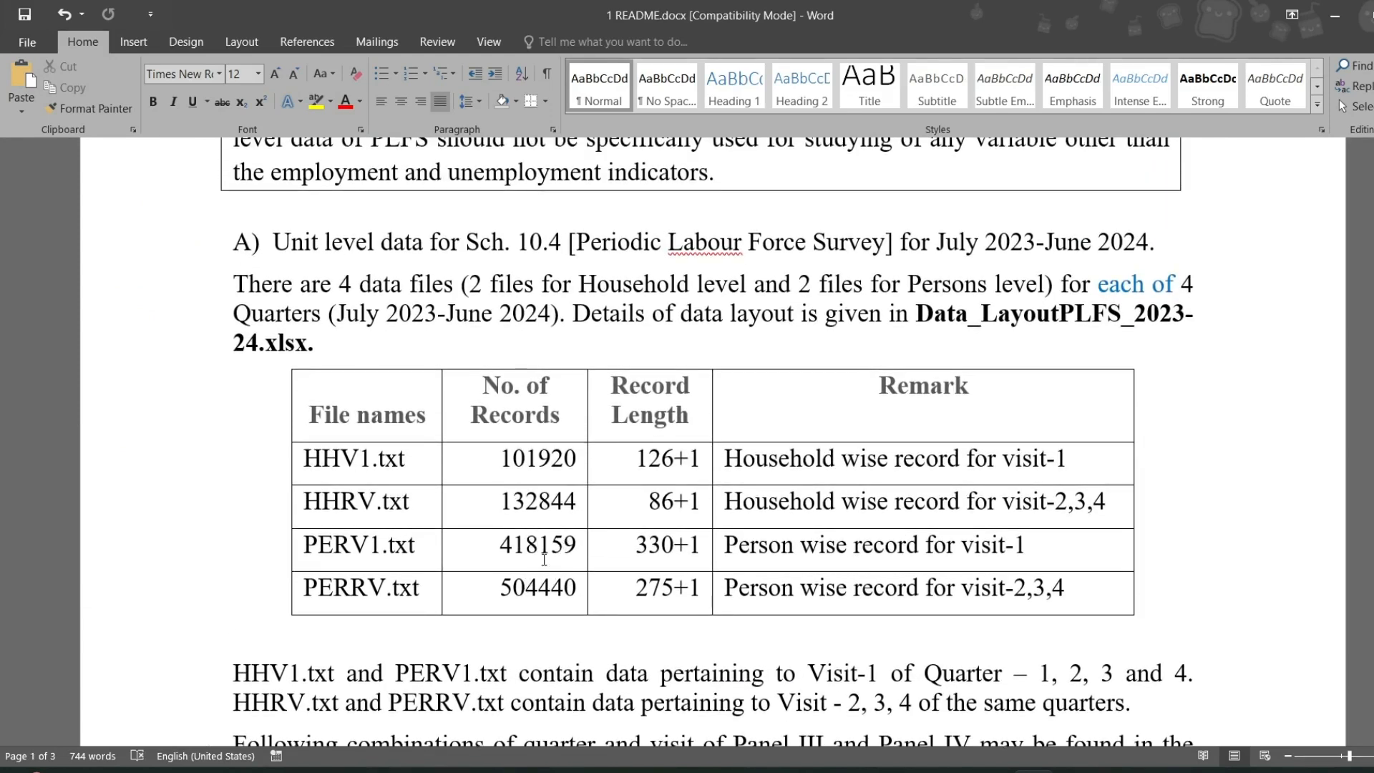
mouse_move(862, 764)
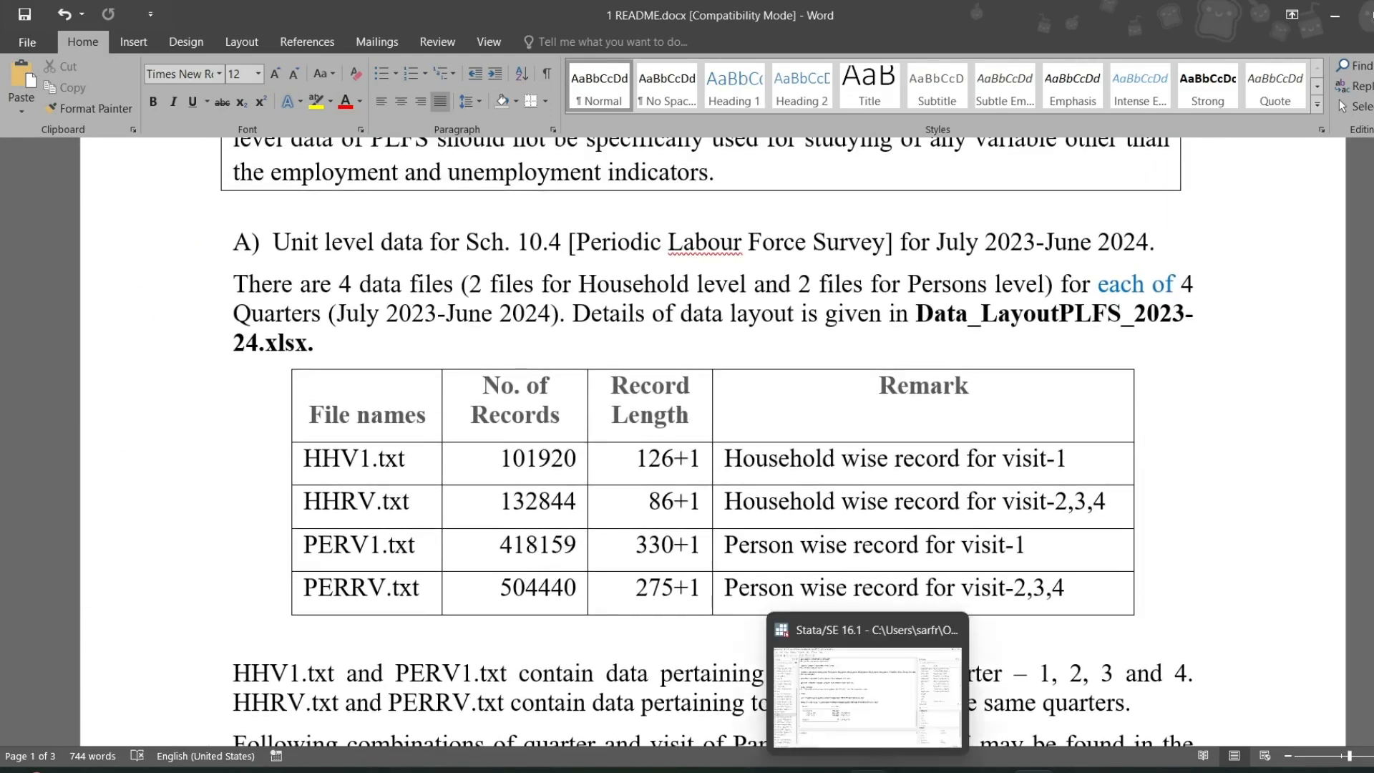
Return to Stata and drop the _merge variable from the merged person-level data.
left_click(849, 717)
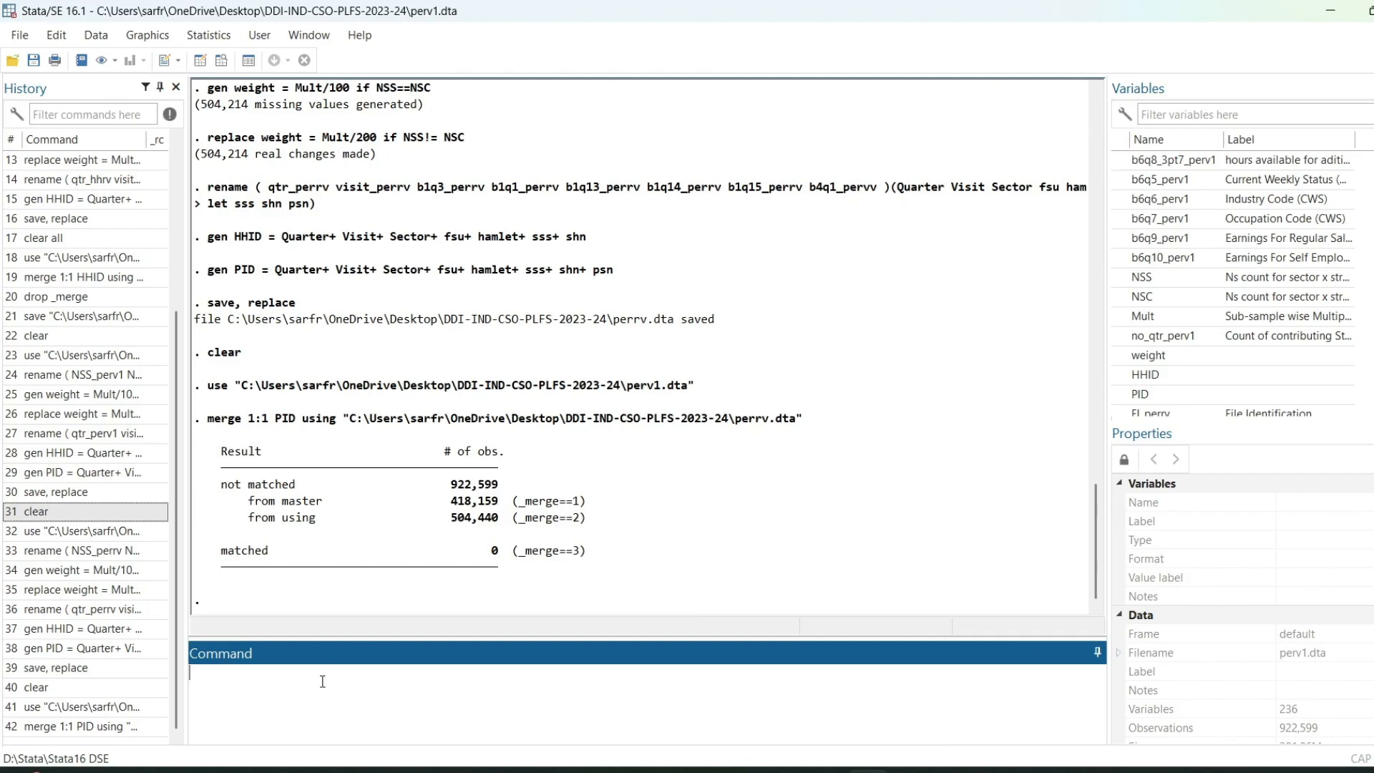
type("drop")
scroll(1212, 320, "down", 5)
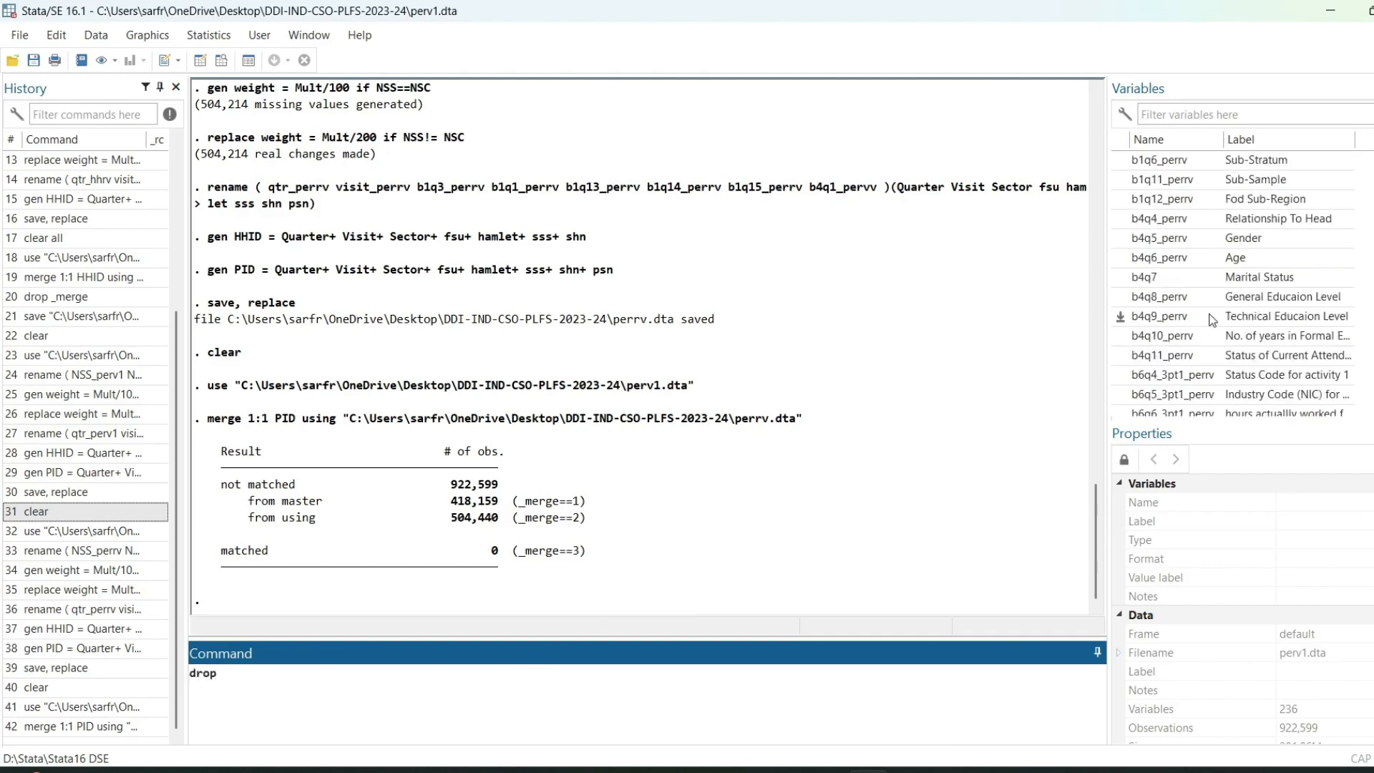
scroll(1212, 320, "down", 5)
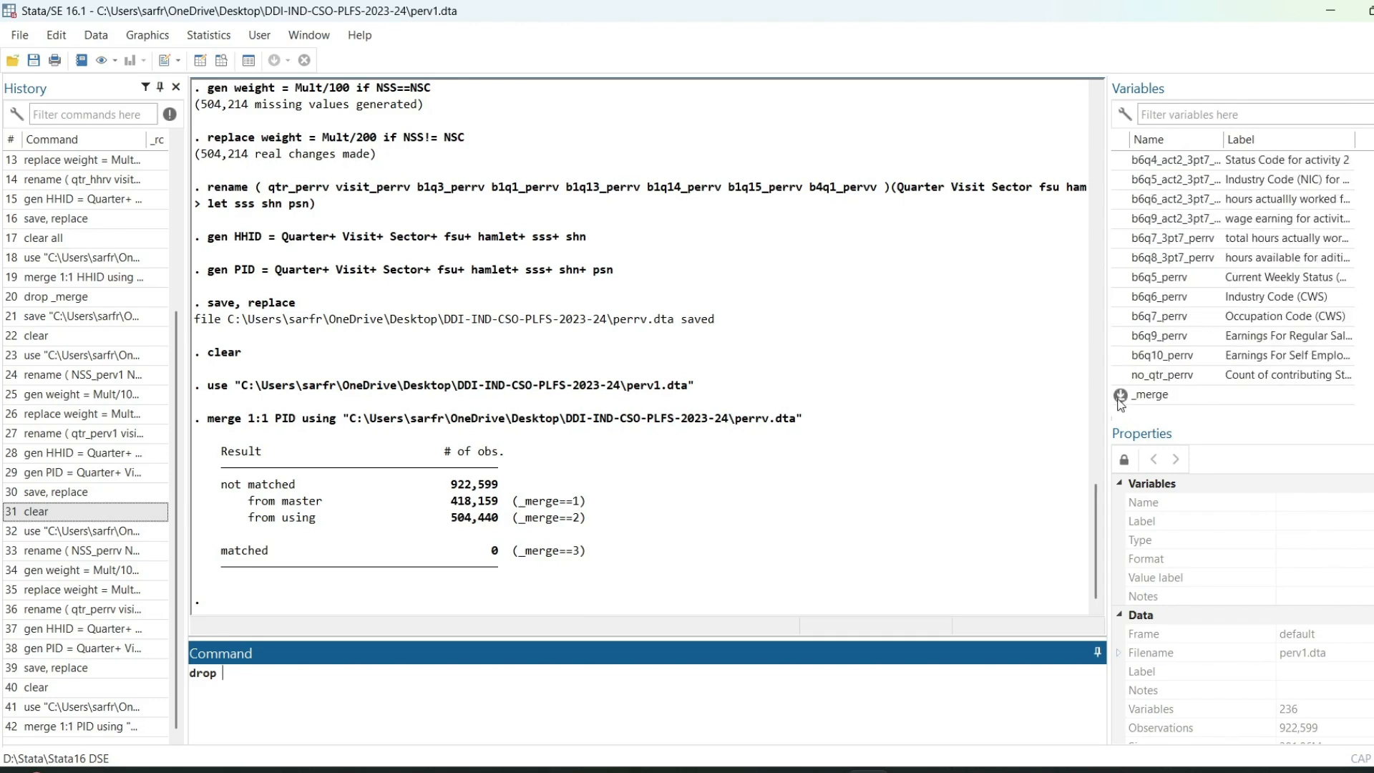
left_click(1121, 396)
key("Return")
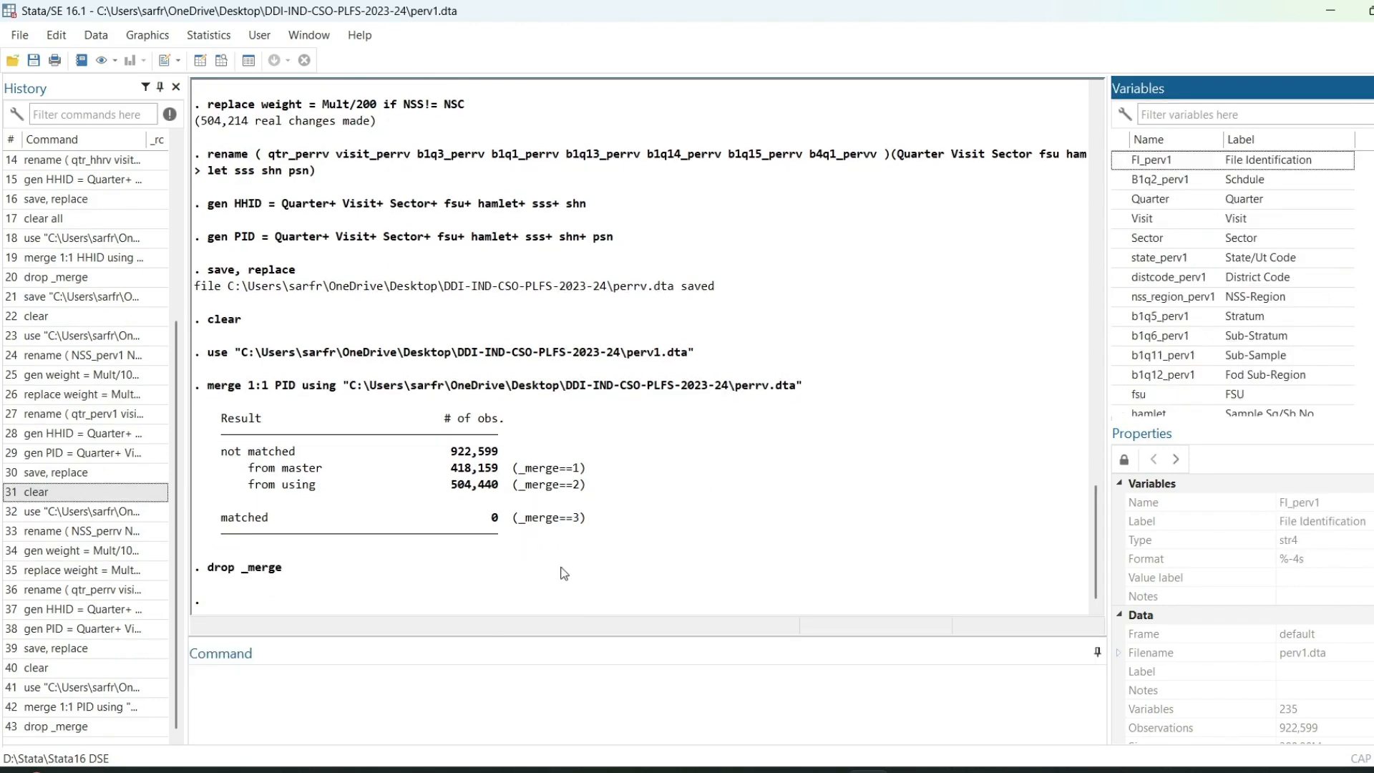
Save the merged dataset as "Merged Ind Data" in the DDI-IND-CSO-PLFS-2023-24 folder and clear the data from memory.
left_click(358, 704)
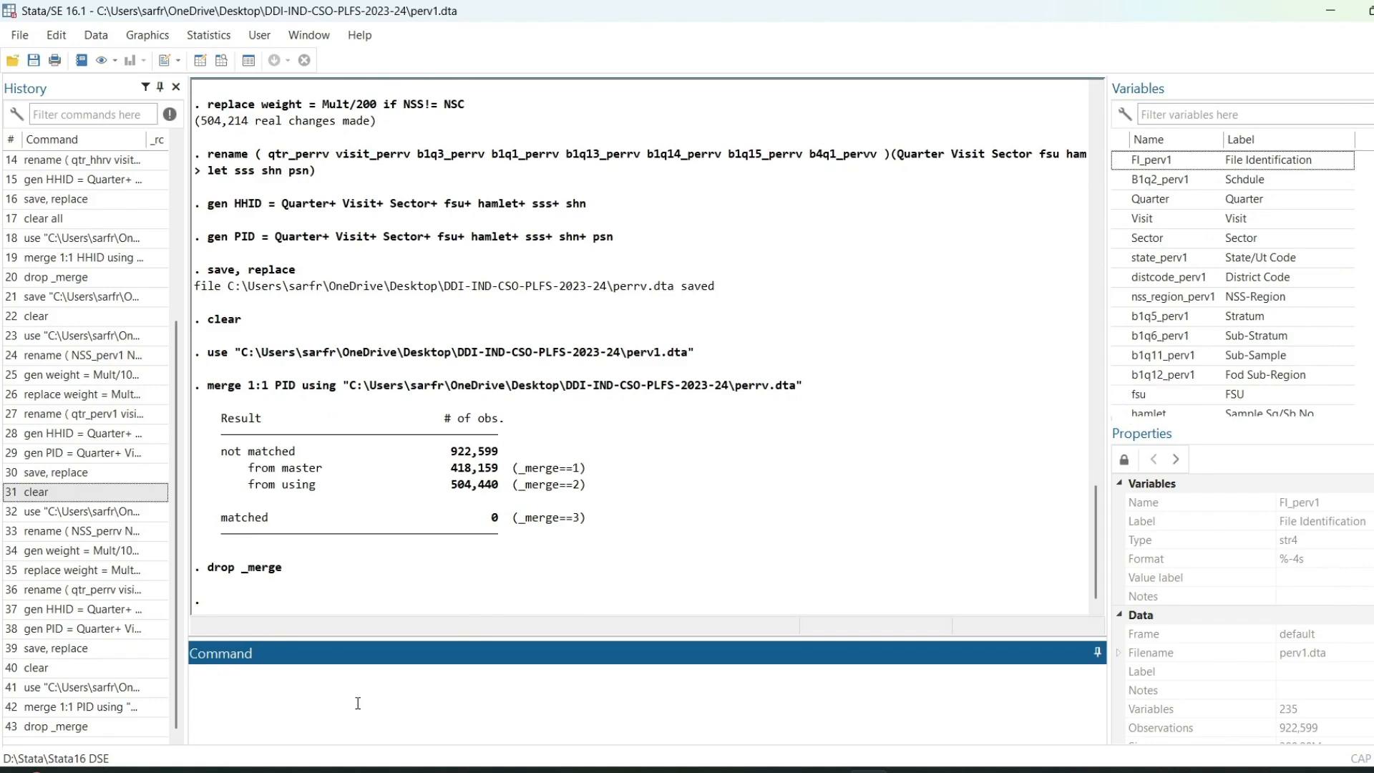
key("ctrl+shift+s")
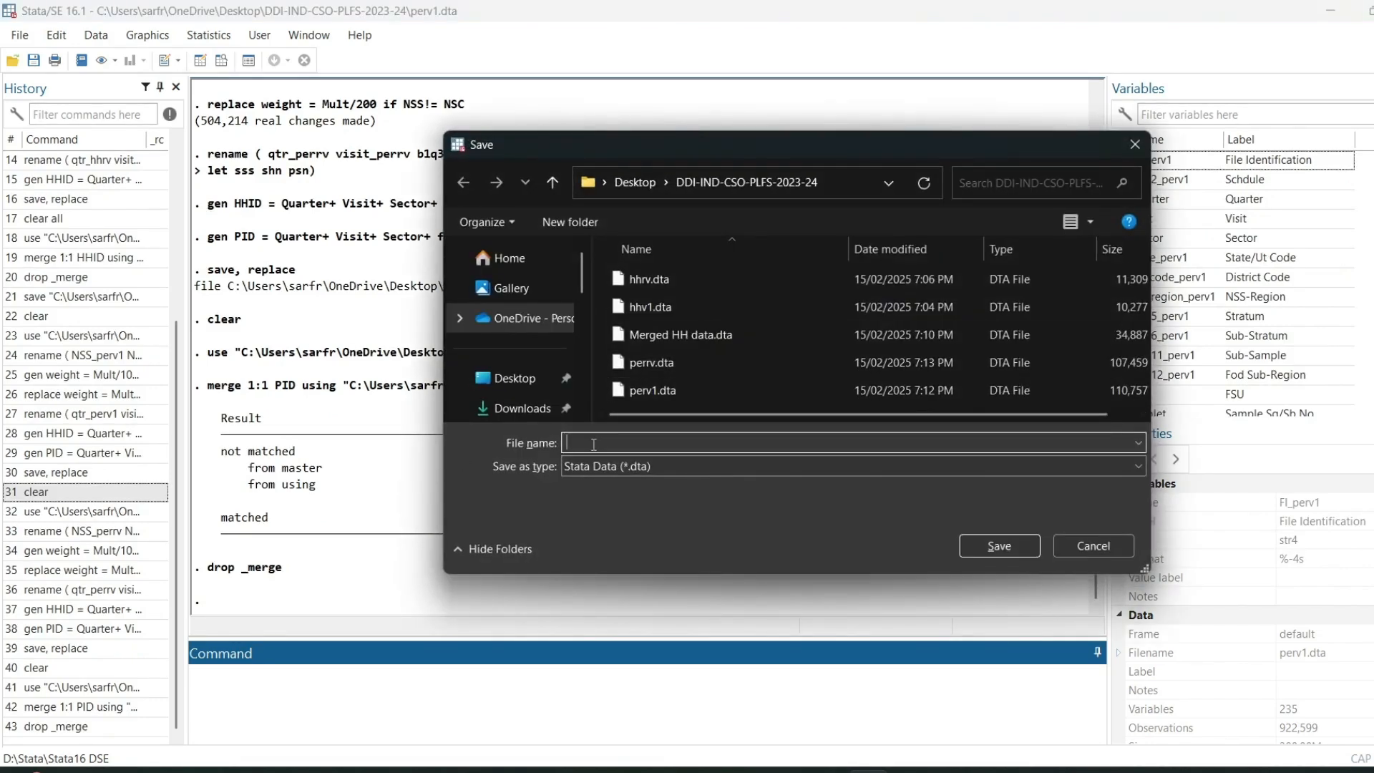
scroll(716, 337, "right", 1)
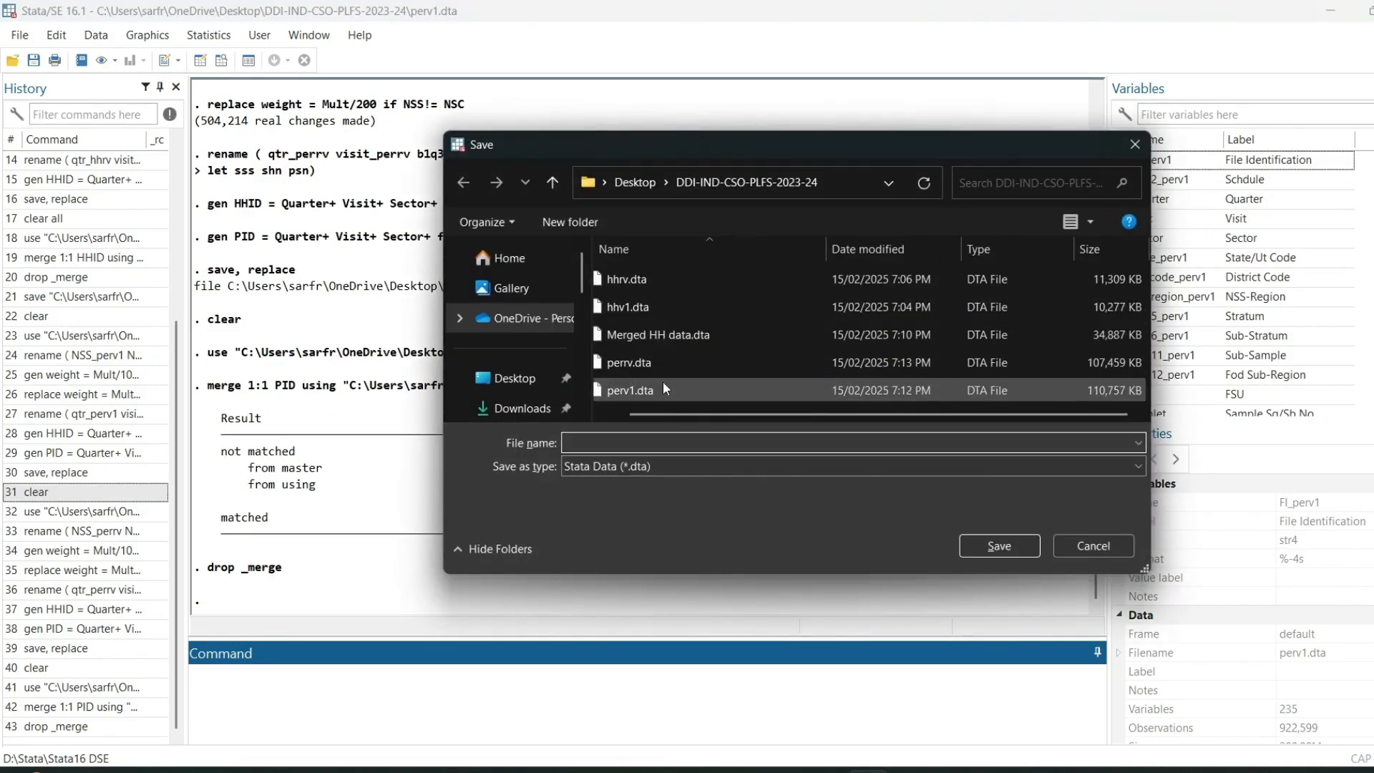
type("Mer")
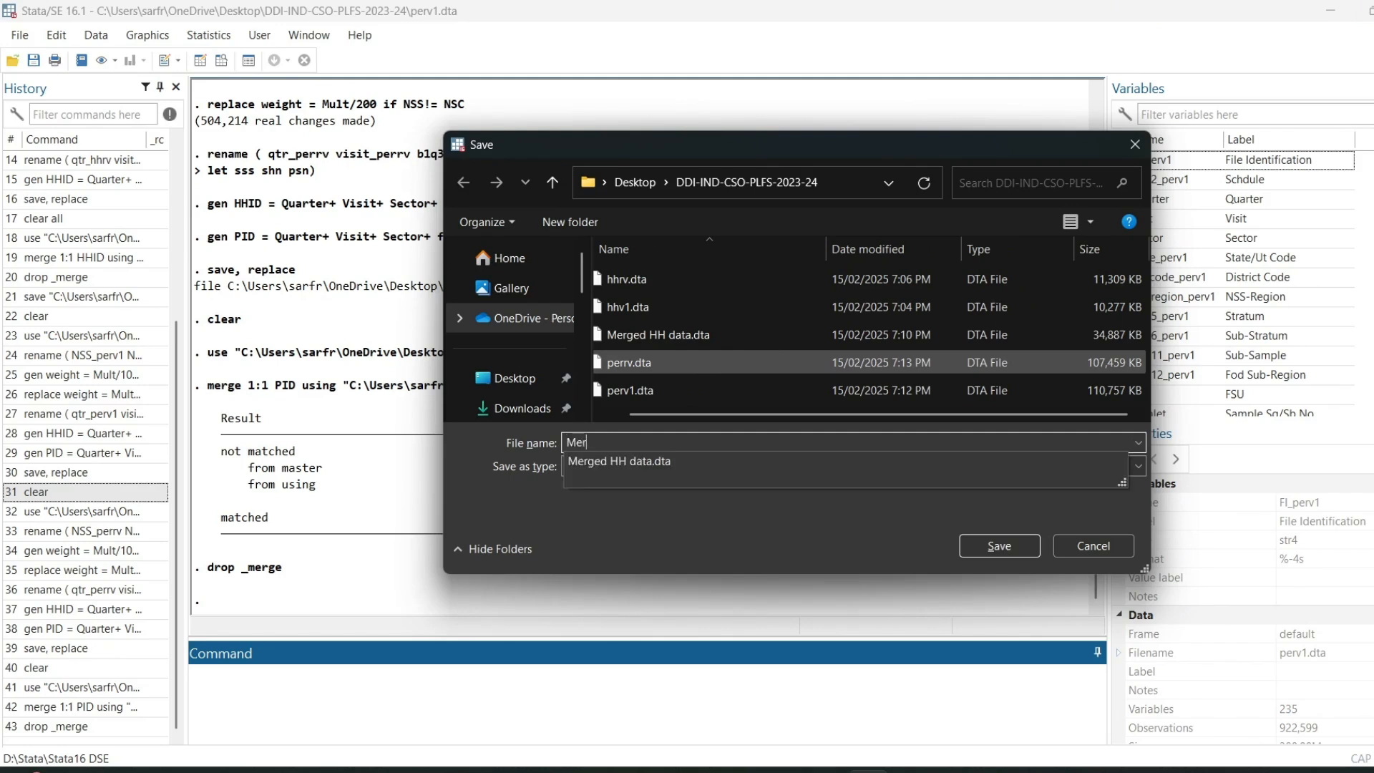
type("ged INd")
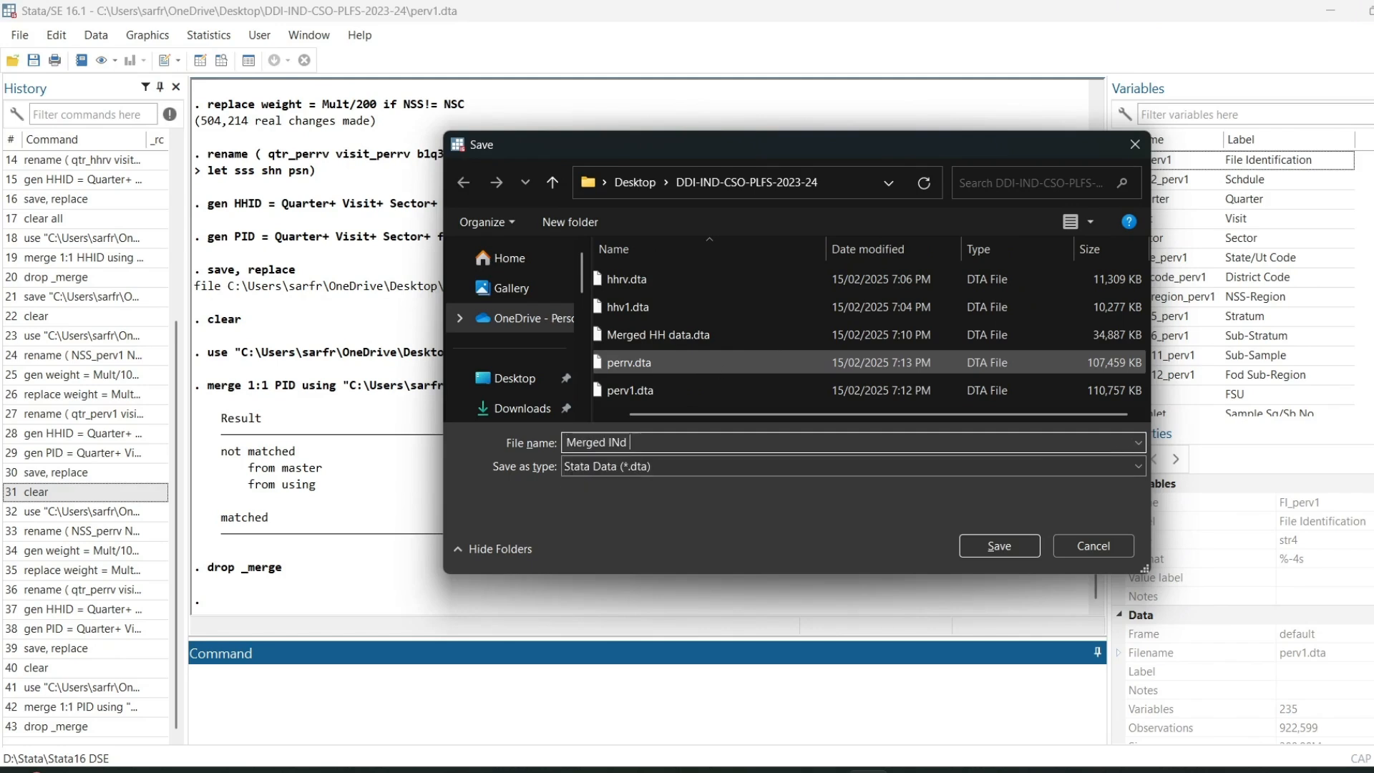
key("BackSpace")
key("BackSpace")
key("BackSpace")
type("nd Data")
key("Return")
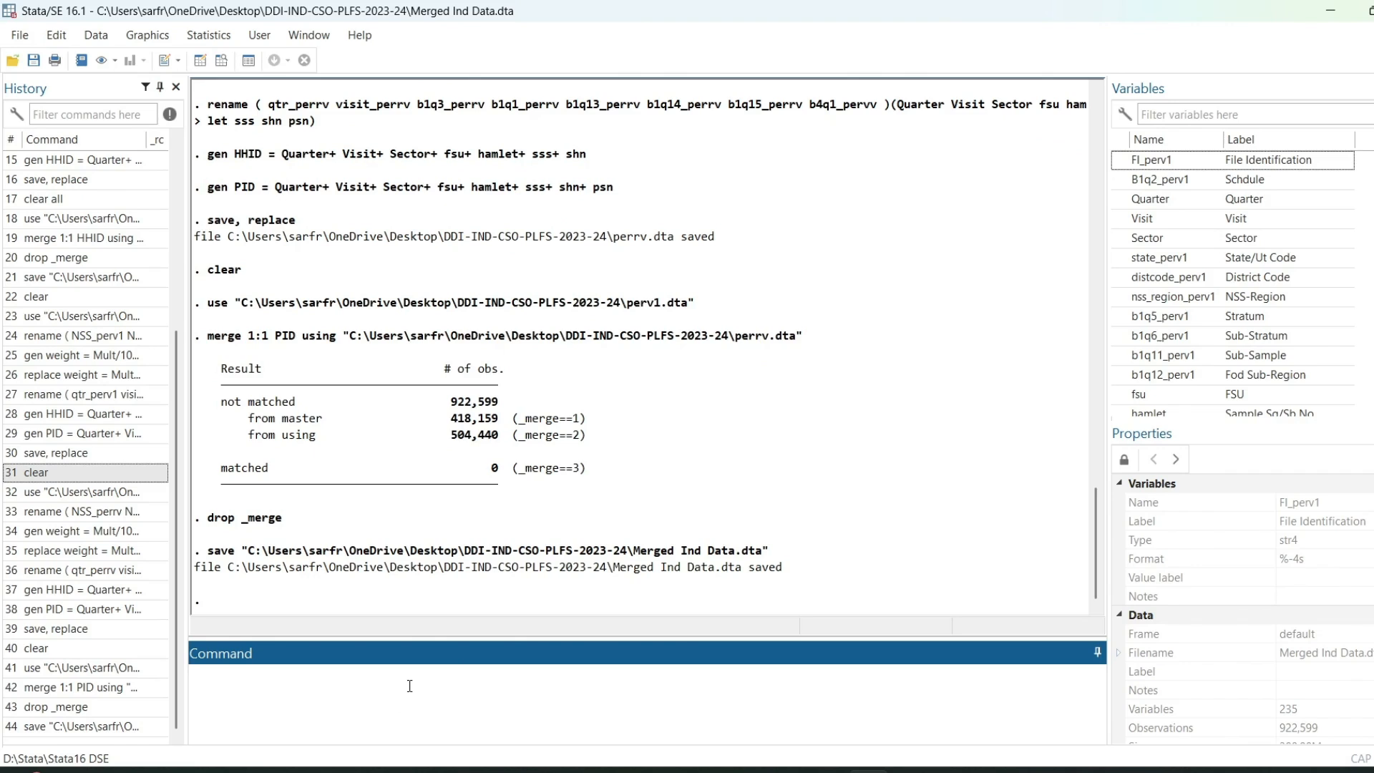
type("clear")
key("Return")
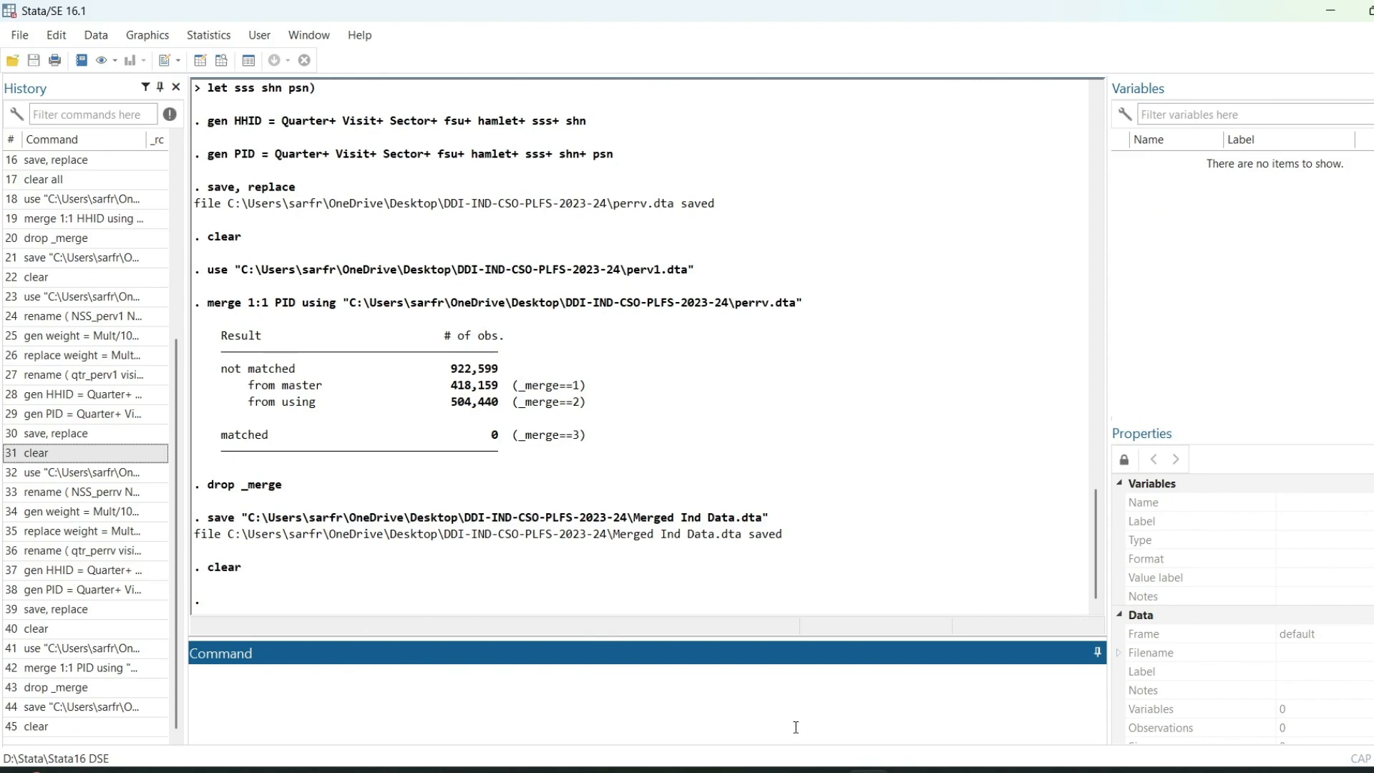
Switch to the Unit Level Data whiteboard and handwrite an HH column with 1, 2, 3, a diagonal divider and an Ind heading.
mouse_move(905, 751)
left_click(914, 698)
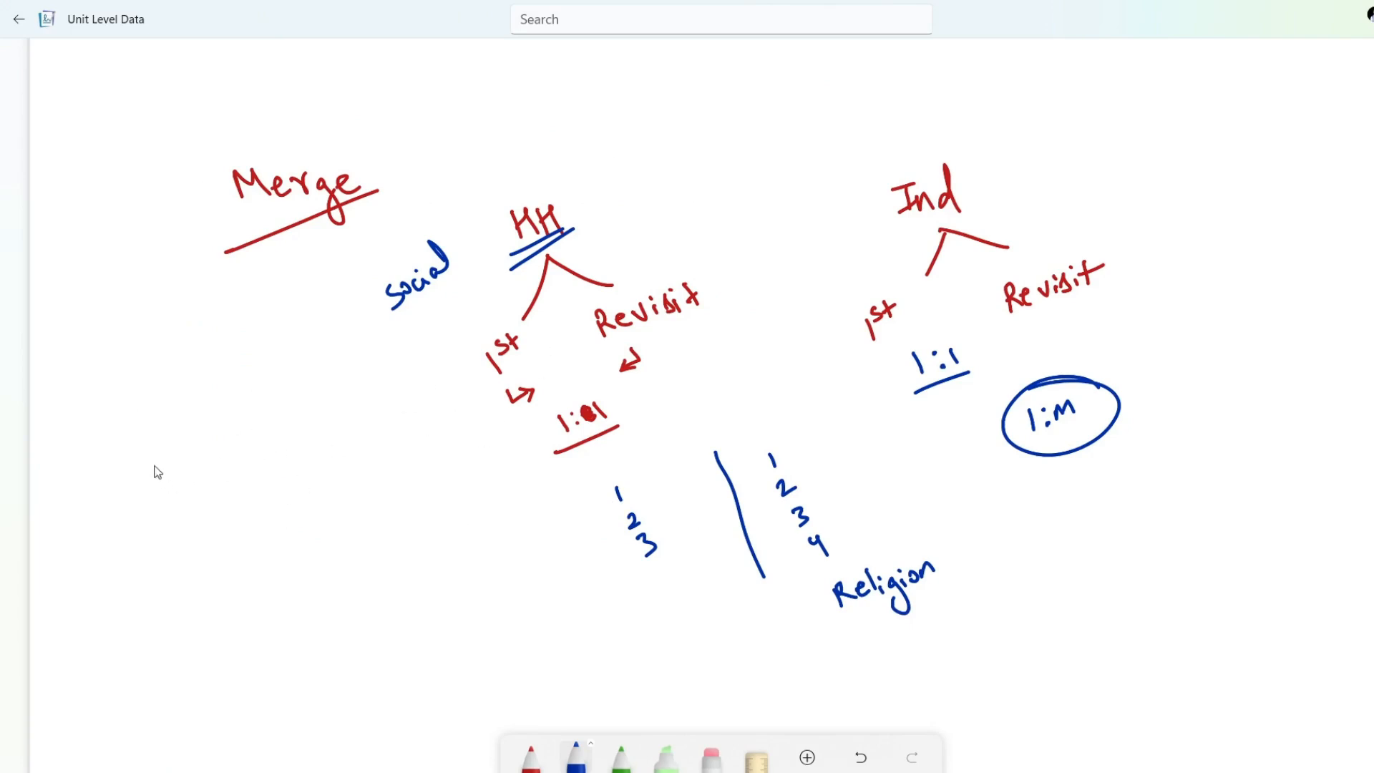
left_click_drag(151, 451, 163, 468)
left_click_drag(181, 494, 226, 569)
left_click_drag(69, 409, 89, 421)
left_click_drag(75, 420, 97, 409)
left_click_drag(93, 385, 105, 391)
left_click_drag(158, 336, 353, 551)
mouse_move(220, 326)
left_mouse_down()
mouse_move(217, 341)
mouse_move(223, 308)
mouse_move(254, 302)
left_mouse_up()
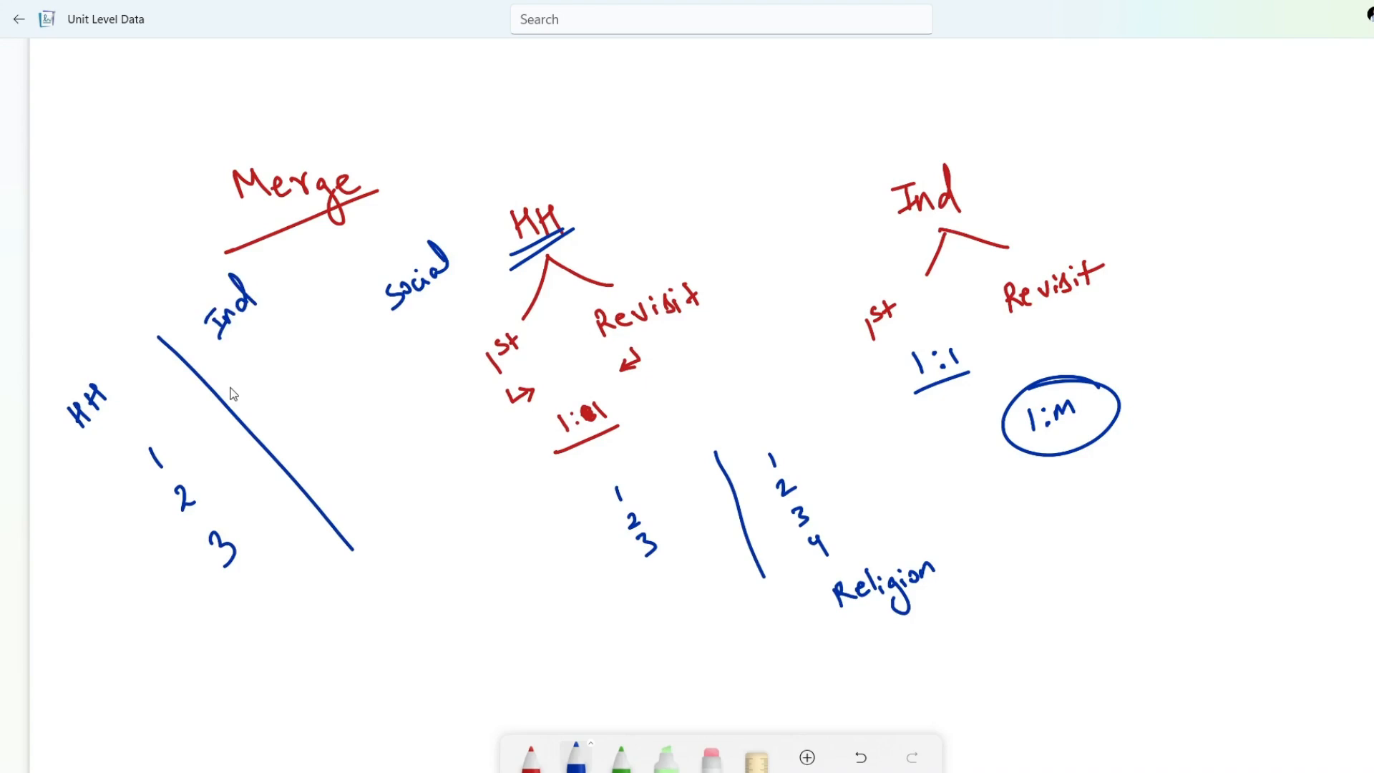
Handwrite the household members under Ind: "a,b,c" underlined, "e,f" and "g,h,i,j".
left_click_drag(248, 350, 280, 353)
left_click(259, 356)
left_click_drag(298, 328, 291, 345)
left_click_drag(263, 390, 318, 328)
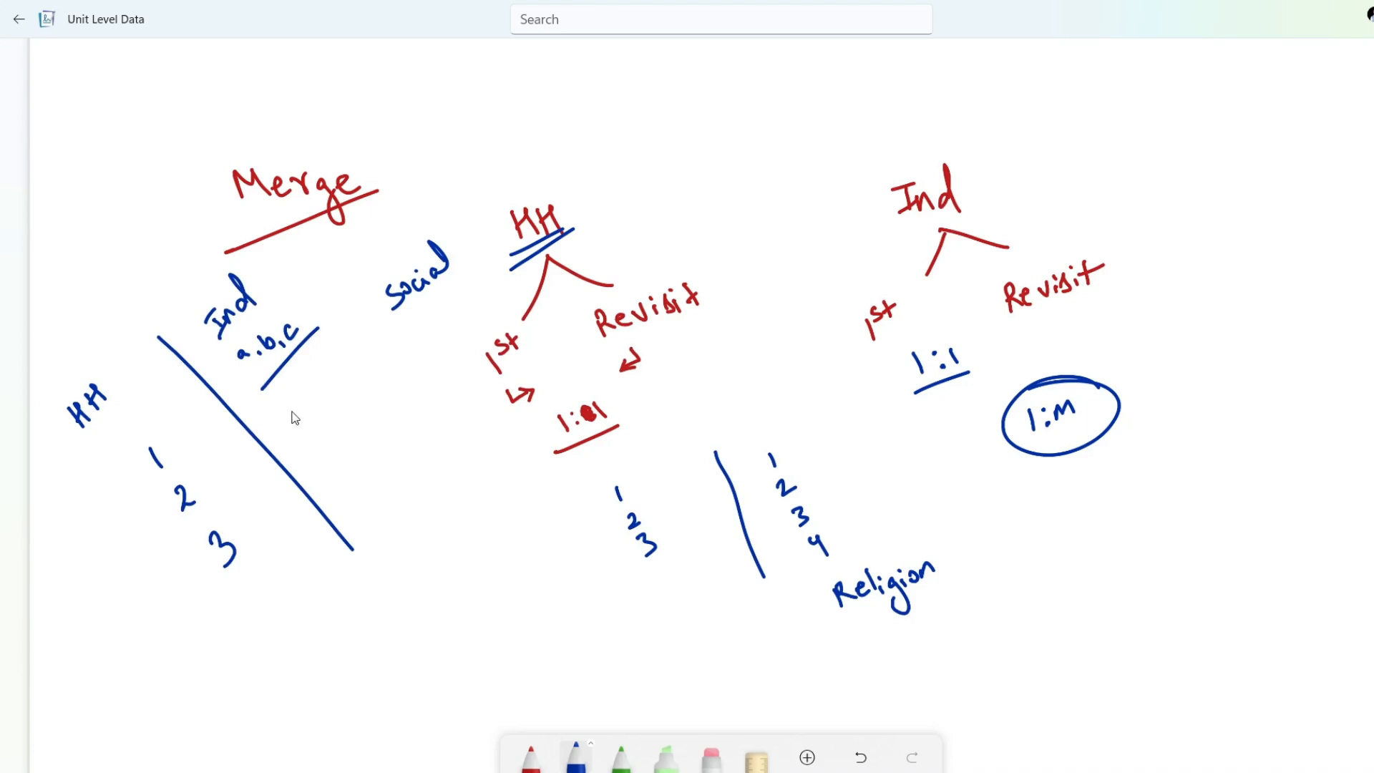
left_click_drag(289, 409, 316, 405)
left_click_drag(310, 392, 326, 388)
mouse_move(329, 455)
left_mouse_down()
mouse_move(342, 473)
mouse_move(353, 440)
mouse_move(385, 414)
left_mouse_up()
left_click(341, 456)
left_click_drag(405, 384, 398, 408)
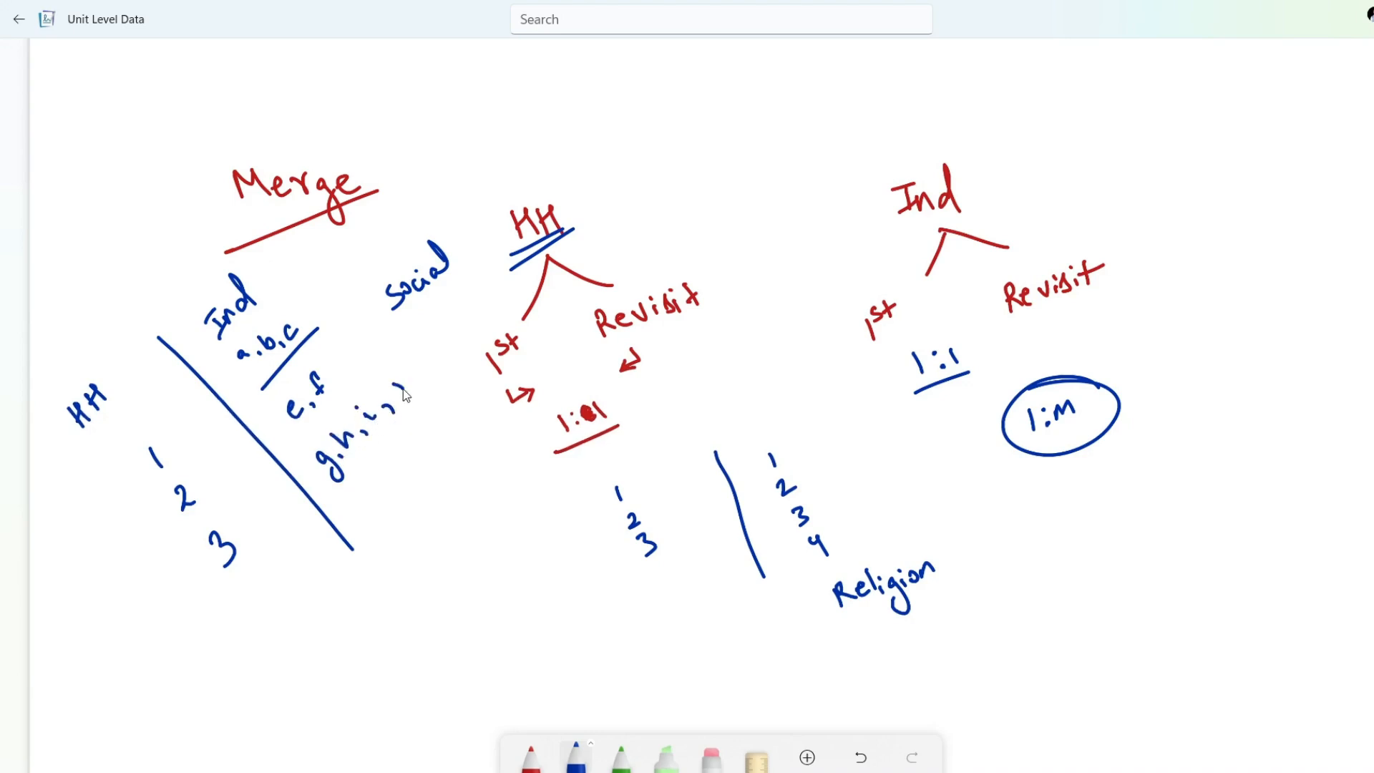
left_click(382, 374)
Mark each member group with a stroke, write "S,R" below an underline, and draw lines linking household 1 to a, b and c.
left_click_drag(308, 300, 309, 294)
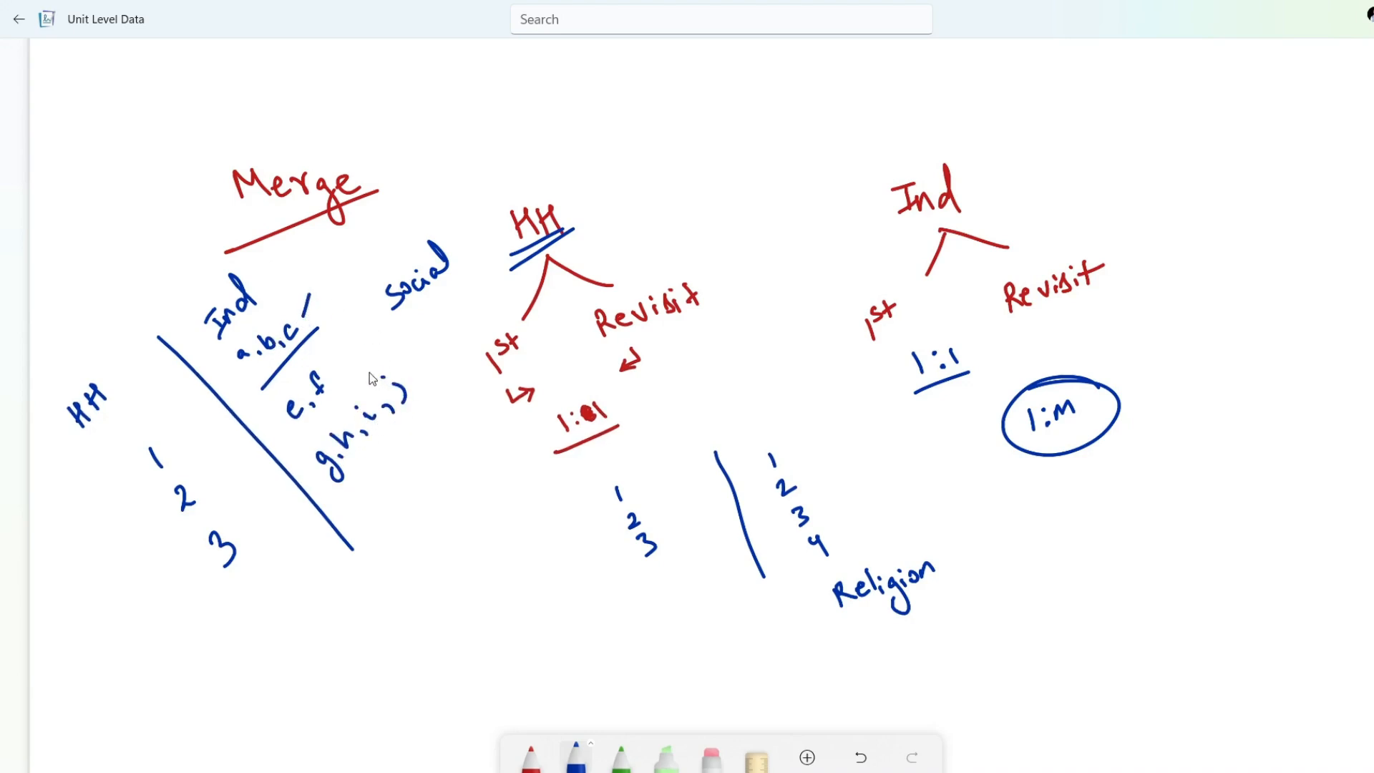
mouse_move(359, 371)
left_mouse_down()
mouse_move(363, 352)
mouse_move(422, 359)
left_mouse_up()
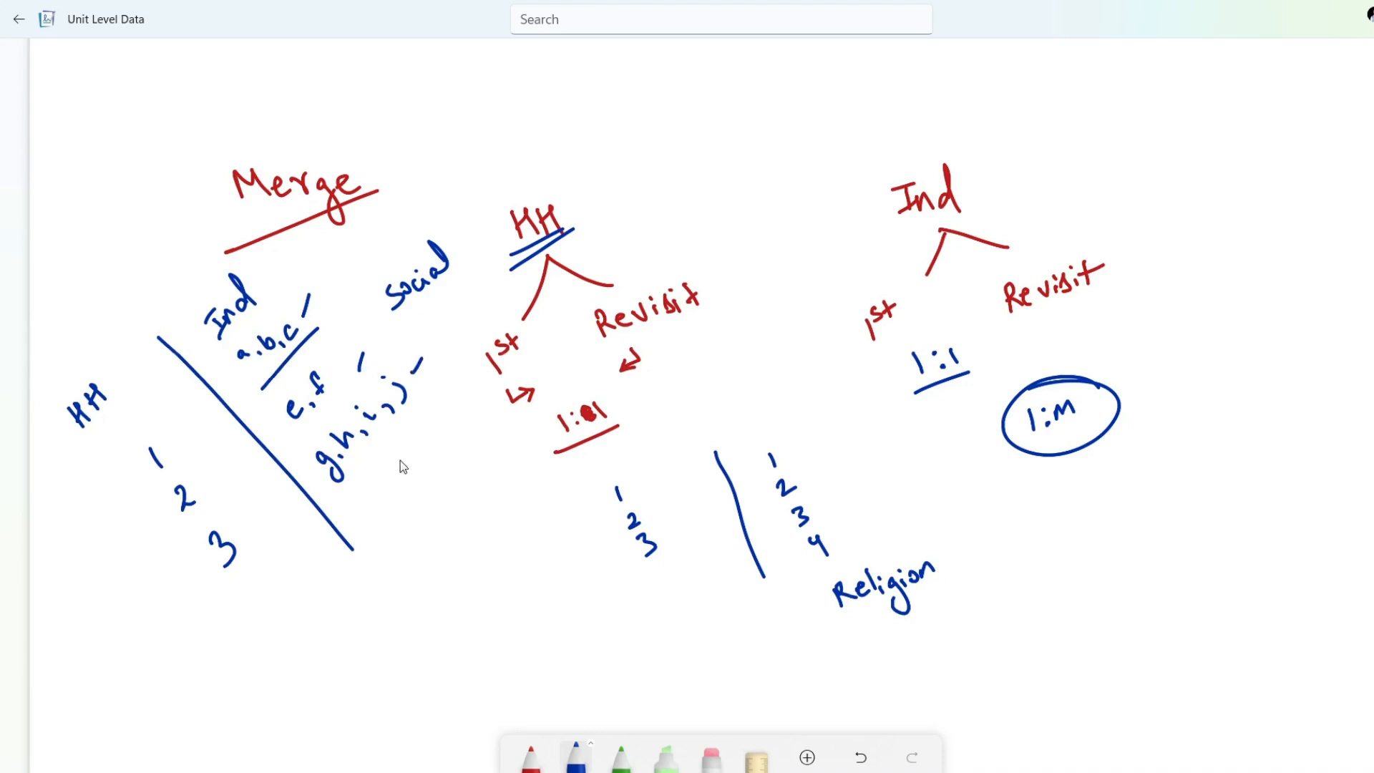
mouse_move(373, 465)
left_mouse_down()
mouse_move(416, 409)
mouse_move(406, 458)
left_mouse_up()
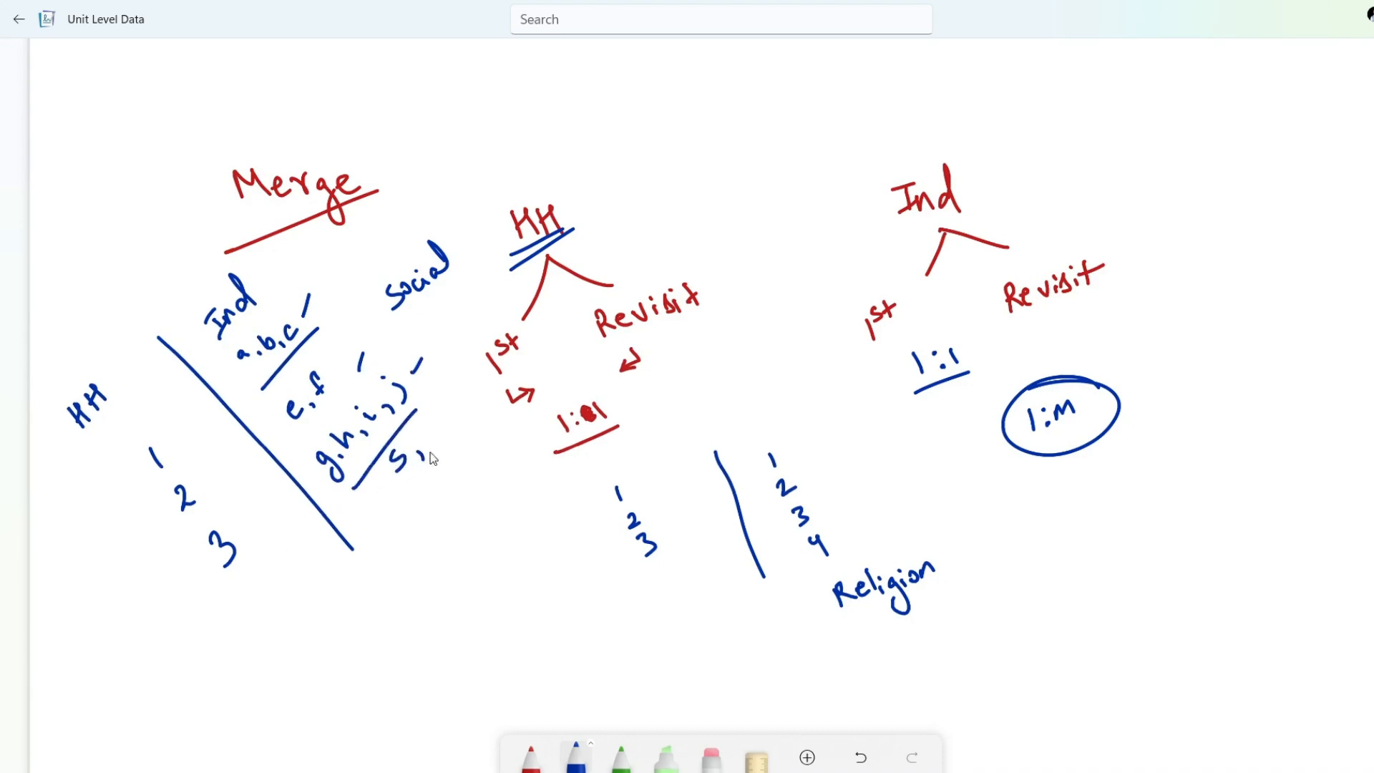
mouse_move(423, 446)
left_mouse_down()
mouse_move(419, 459)
mouse_move(434, 433)
left_mouse_up()
mouse_move(177, 438)
left_mouse_down()
mouse_move(183, 398)
mouse_move(246, 411)
mouse_move(193, 390)
mouse_move(247, 403)
left_mouse_up()
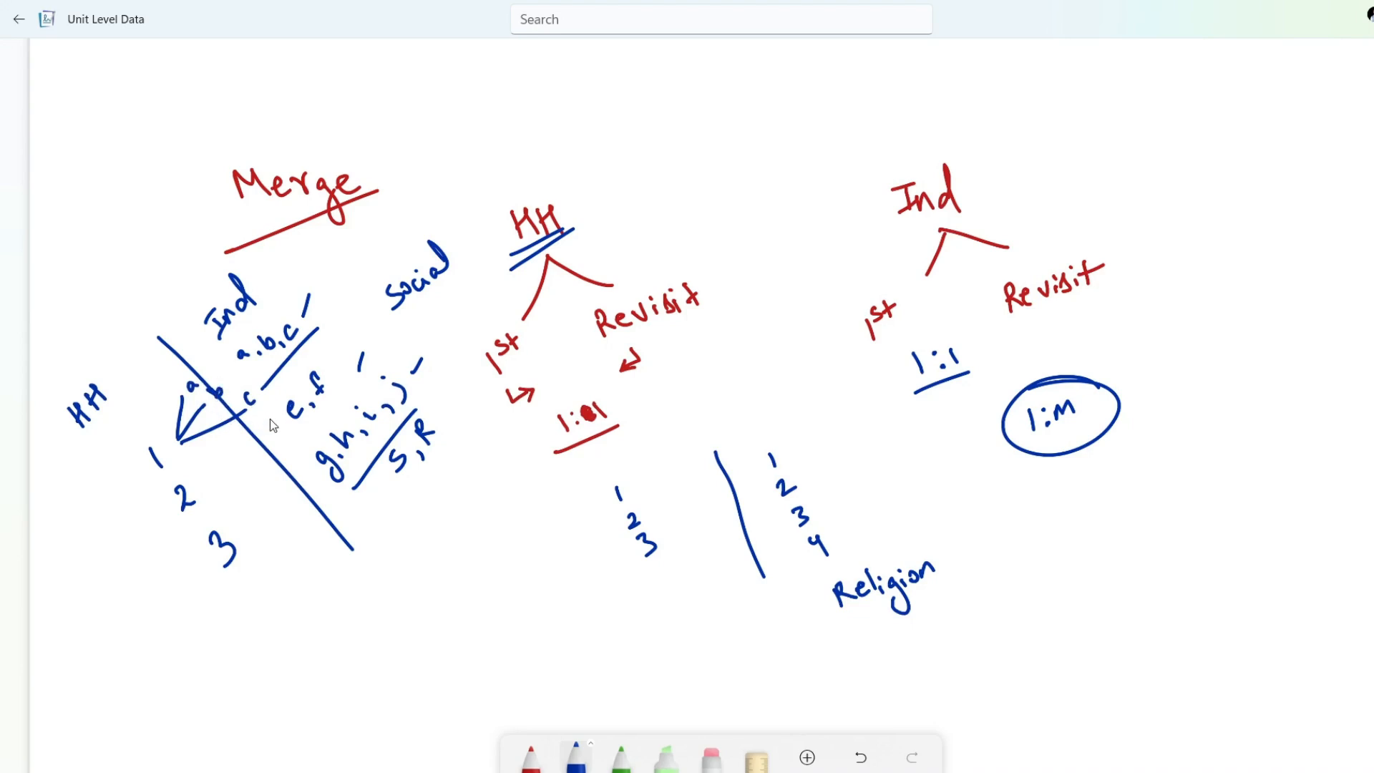
Switch back to Stata, open Merged HH data.dta and look through its variable list.
key("alt+Tab")
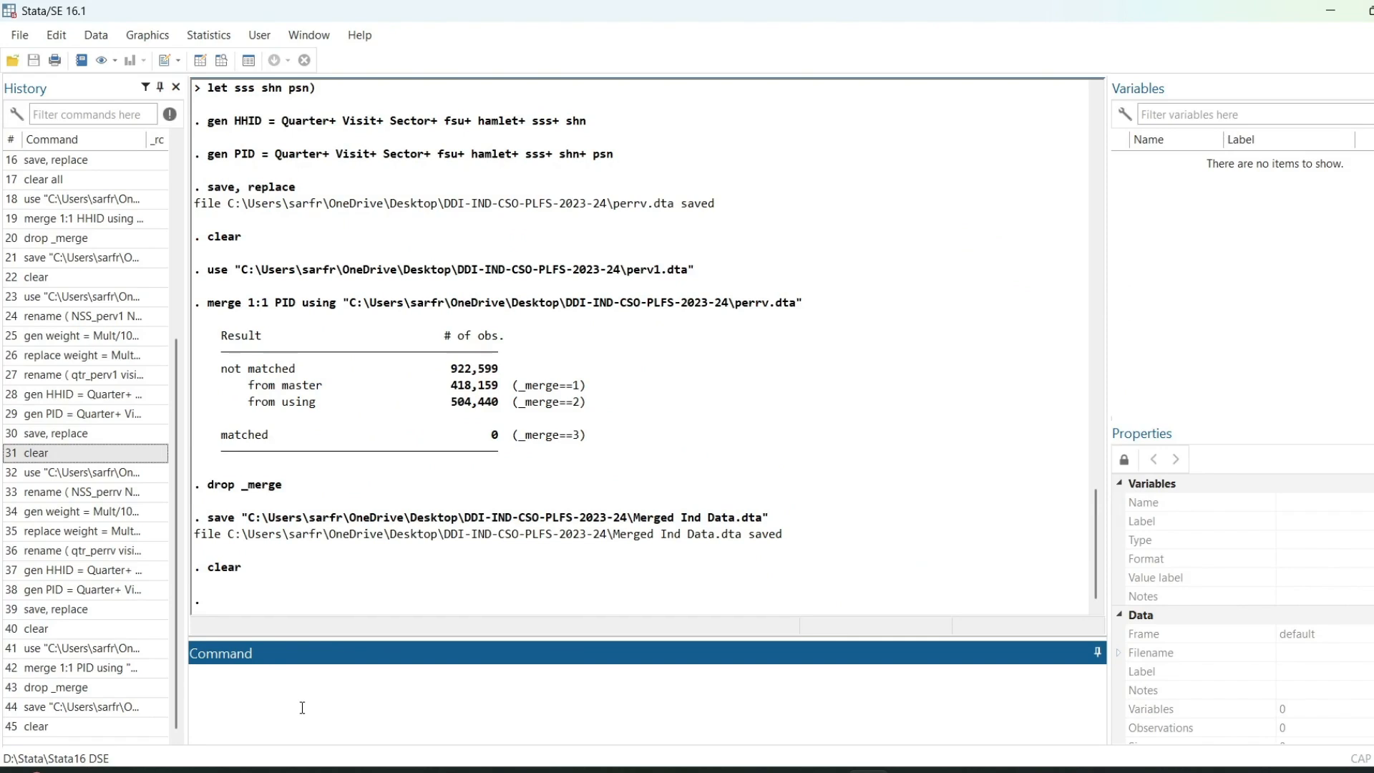
key("ctrl+o")
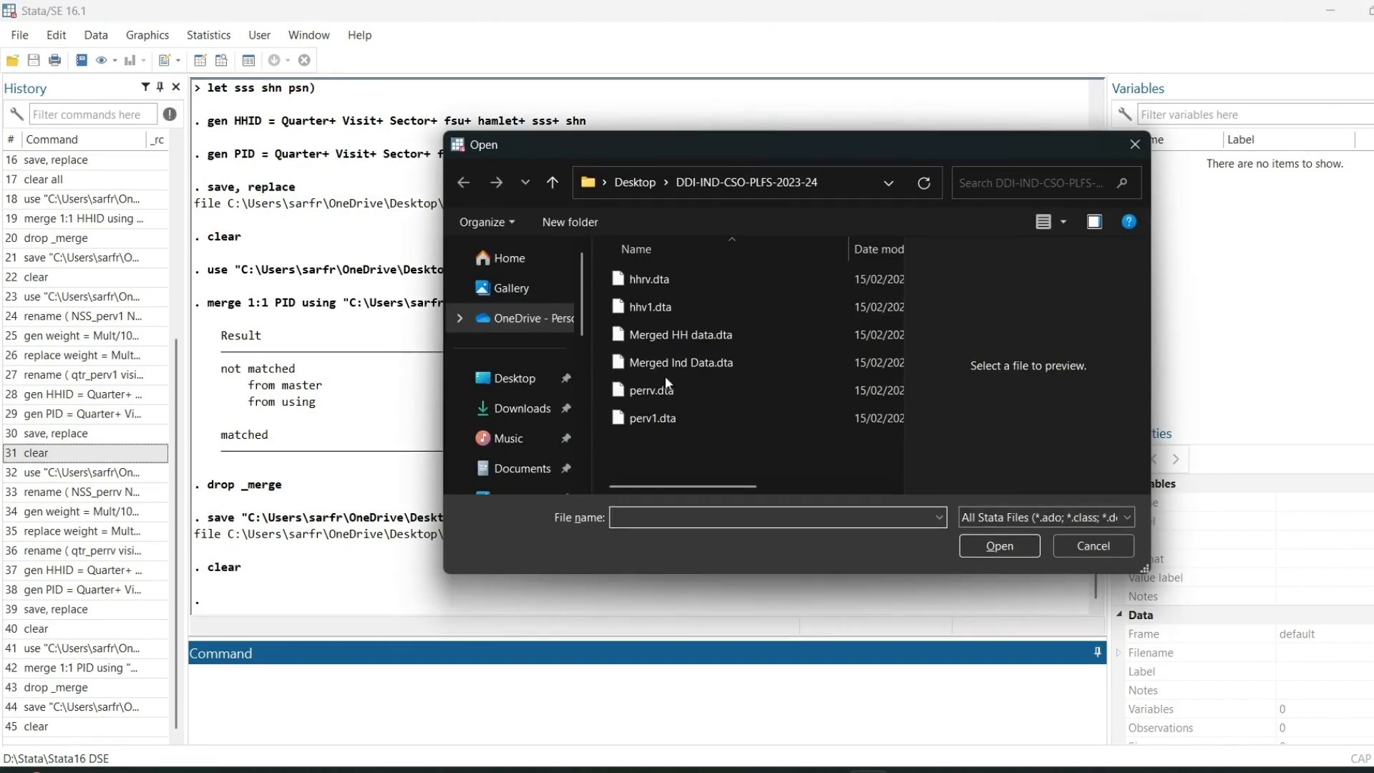
double_click(685, 340)
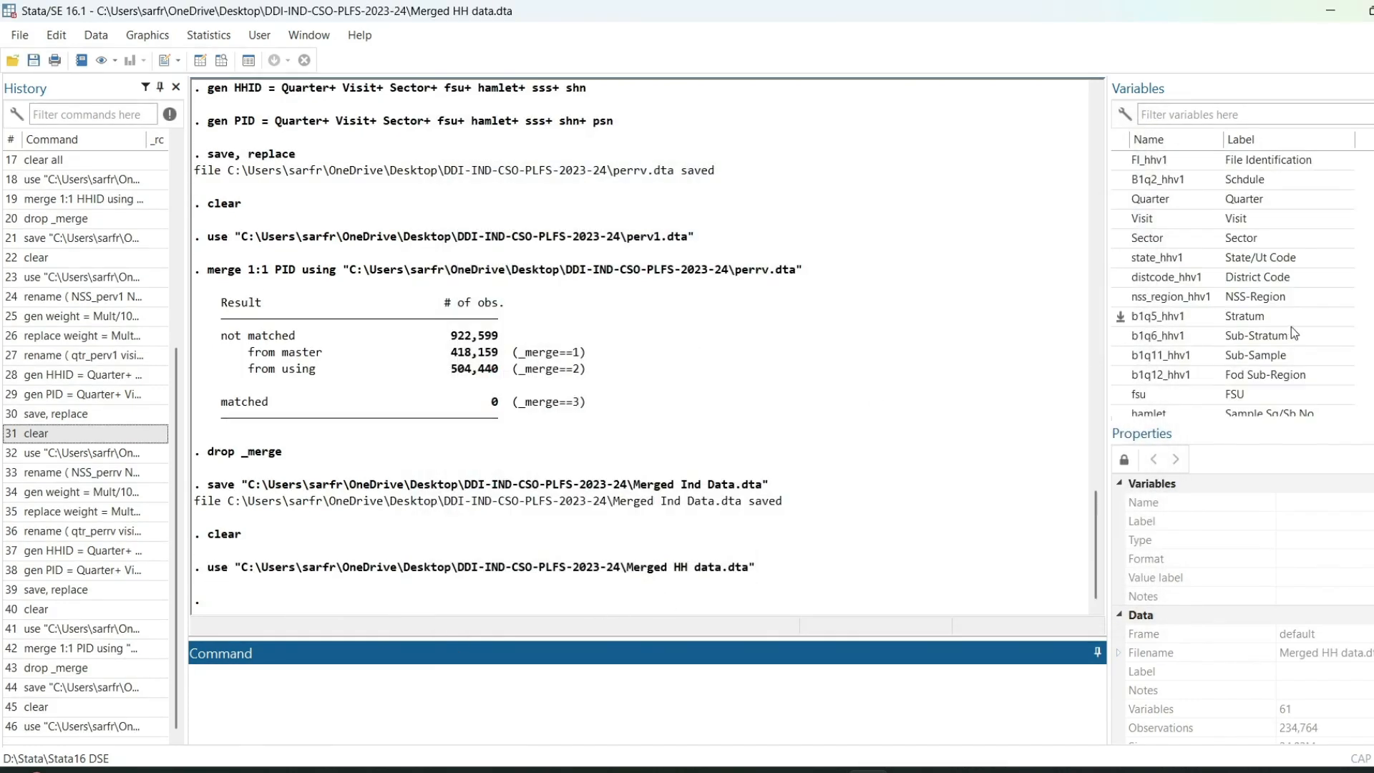
scroll(1291, 327, "down", 15)
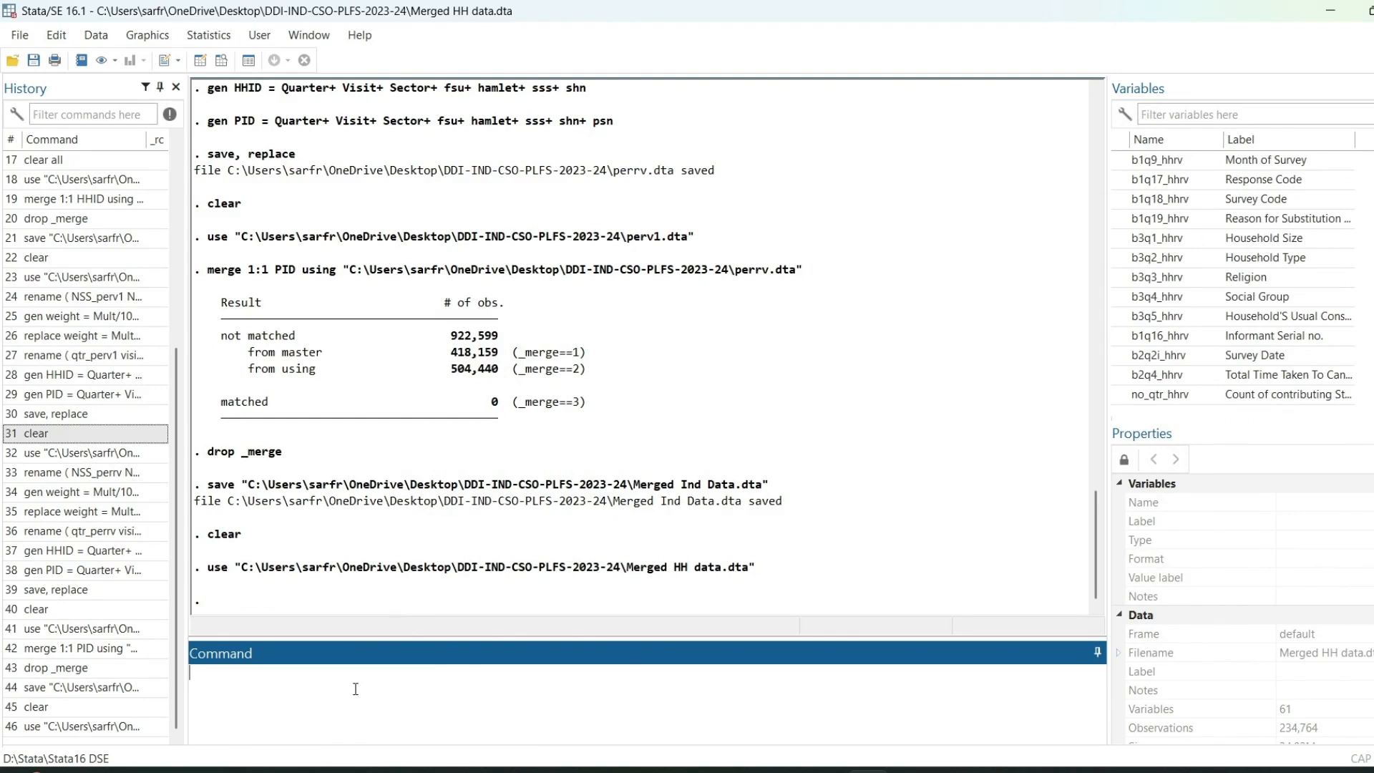
Merge the open household data 1:m on HHID using Merged Ind Data.dta, taking its path from the refreshed DDI-IND-CSO-PLFS-2023-24 folder in File Explorer.
type("merge 1:m HHID using")
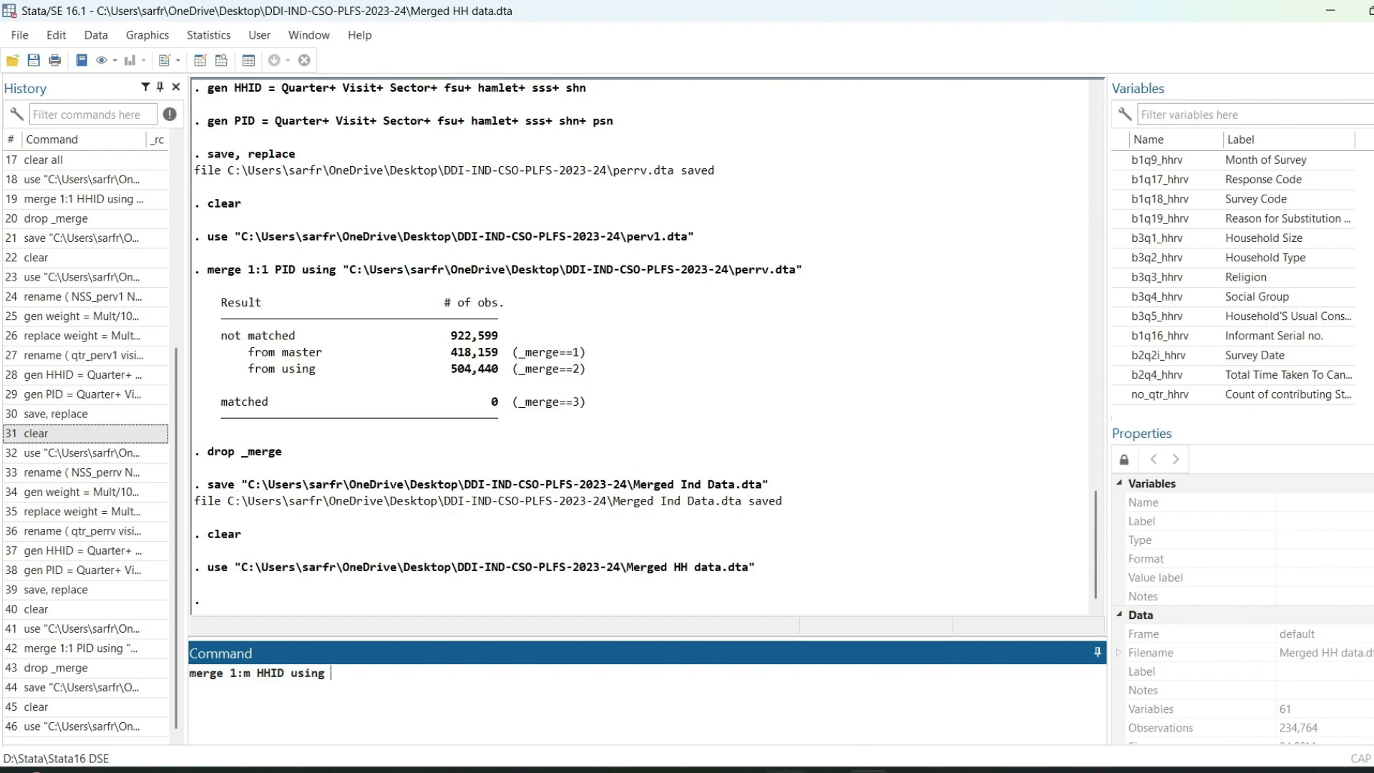
key("alt+Tab")
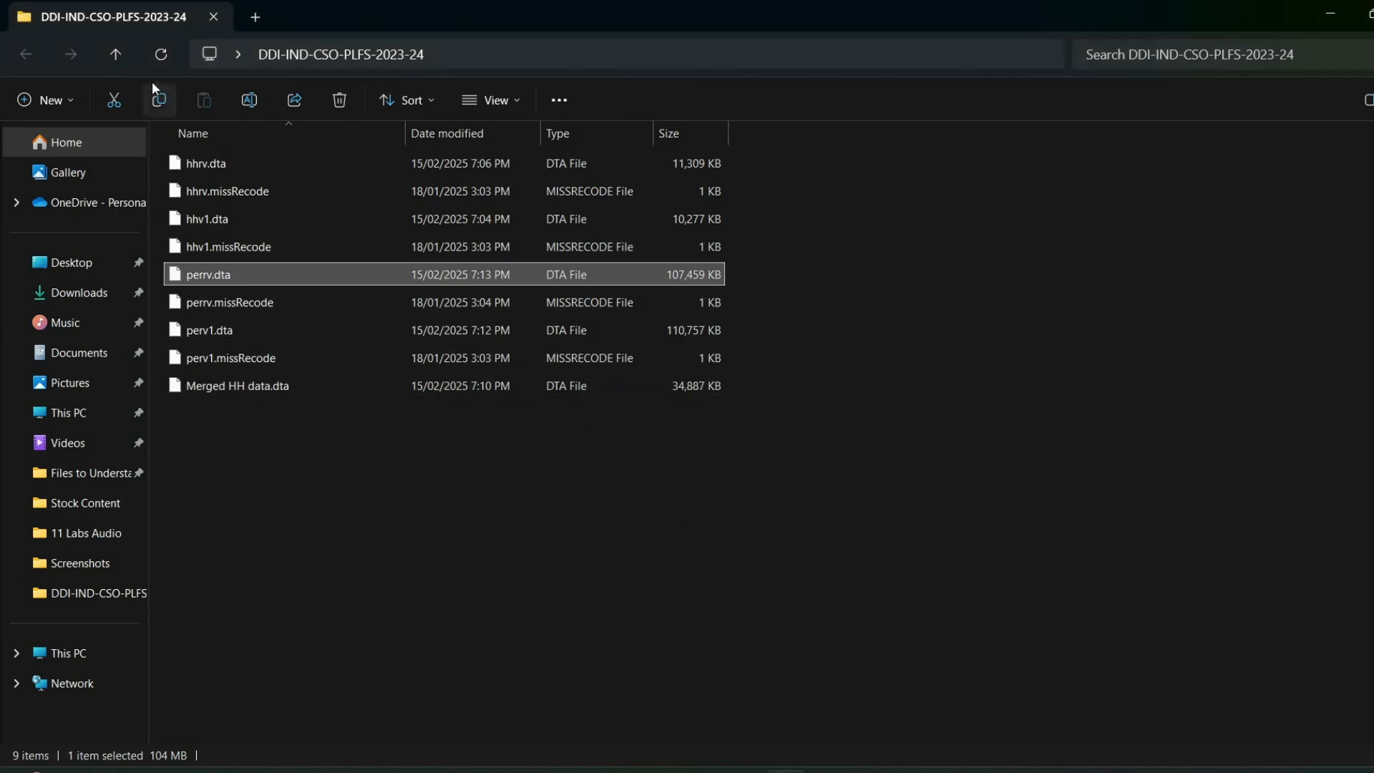
left_click(161, 55)
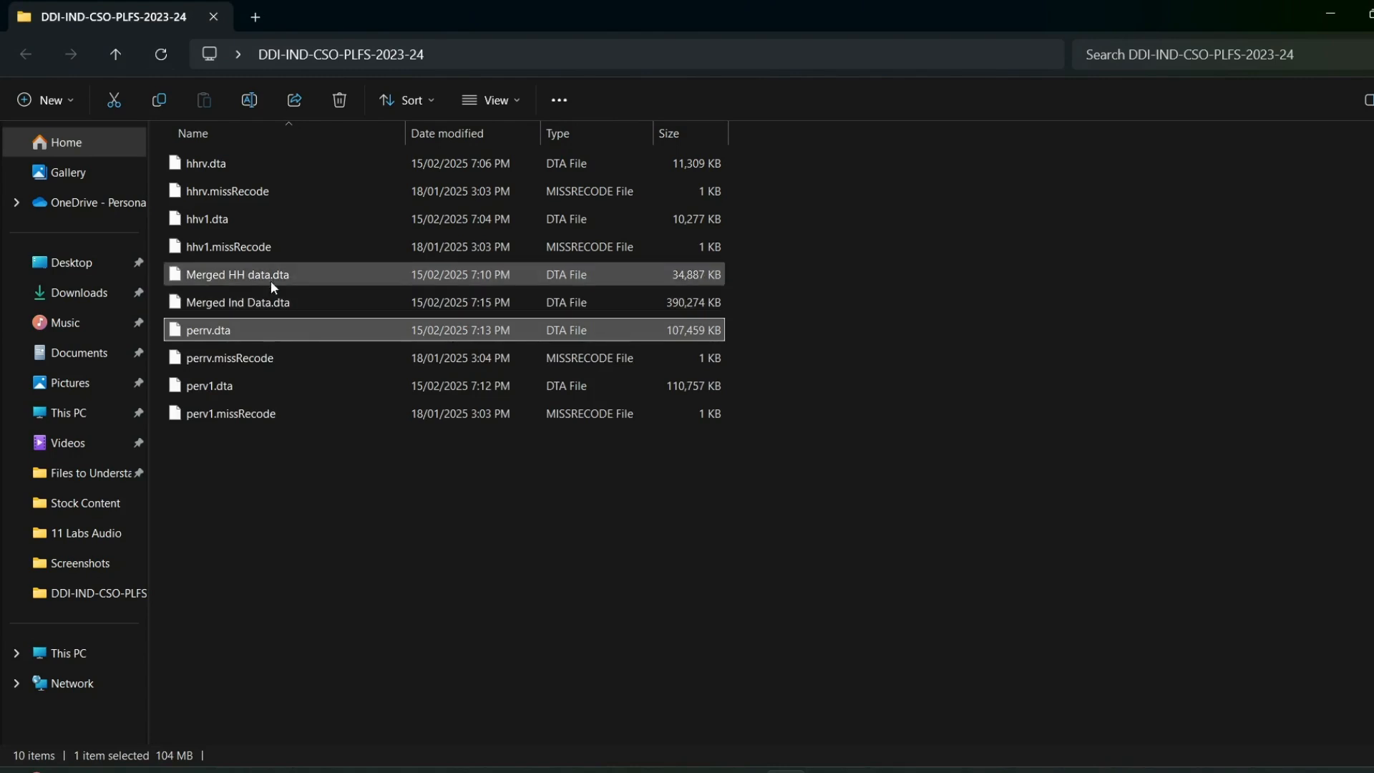
right_click(257, 304)
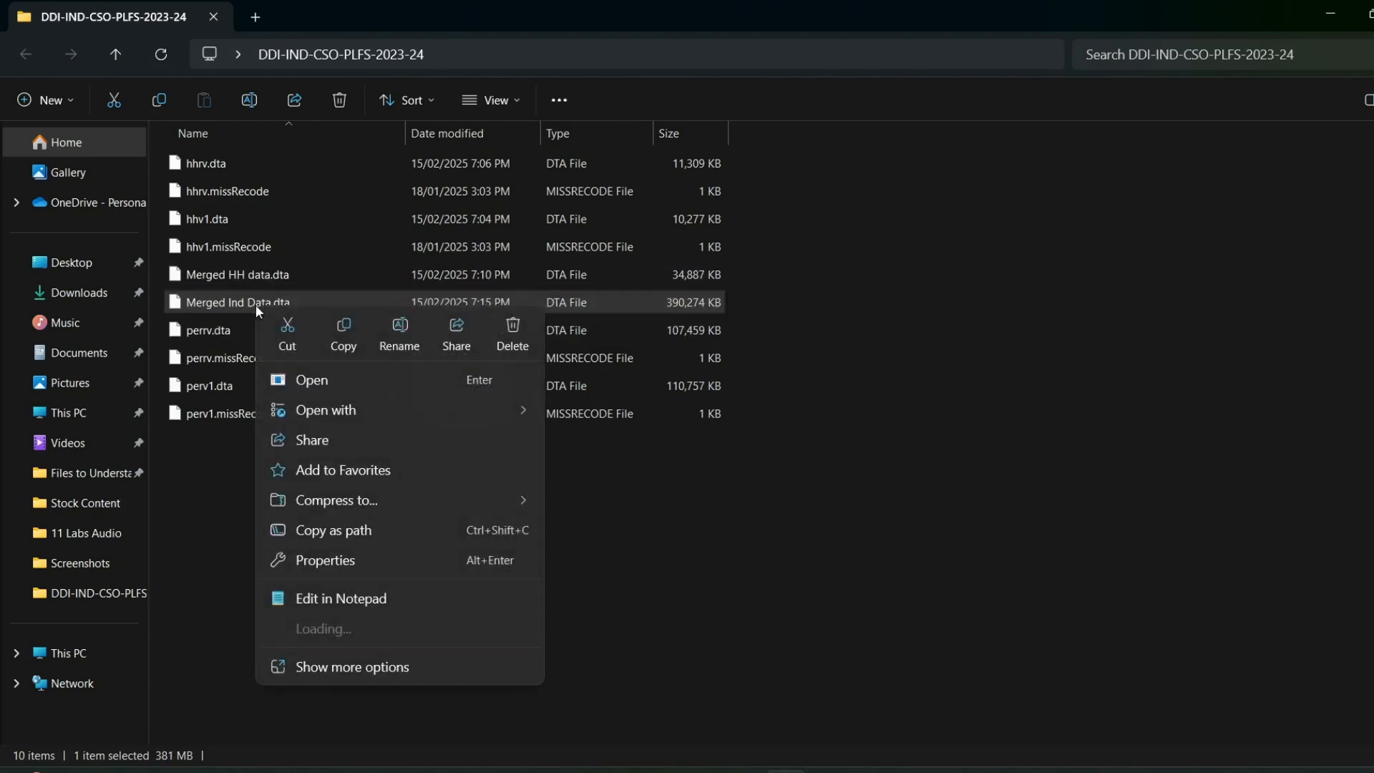
left_click(466, 540)
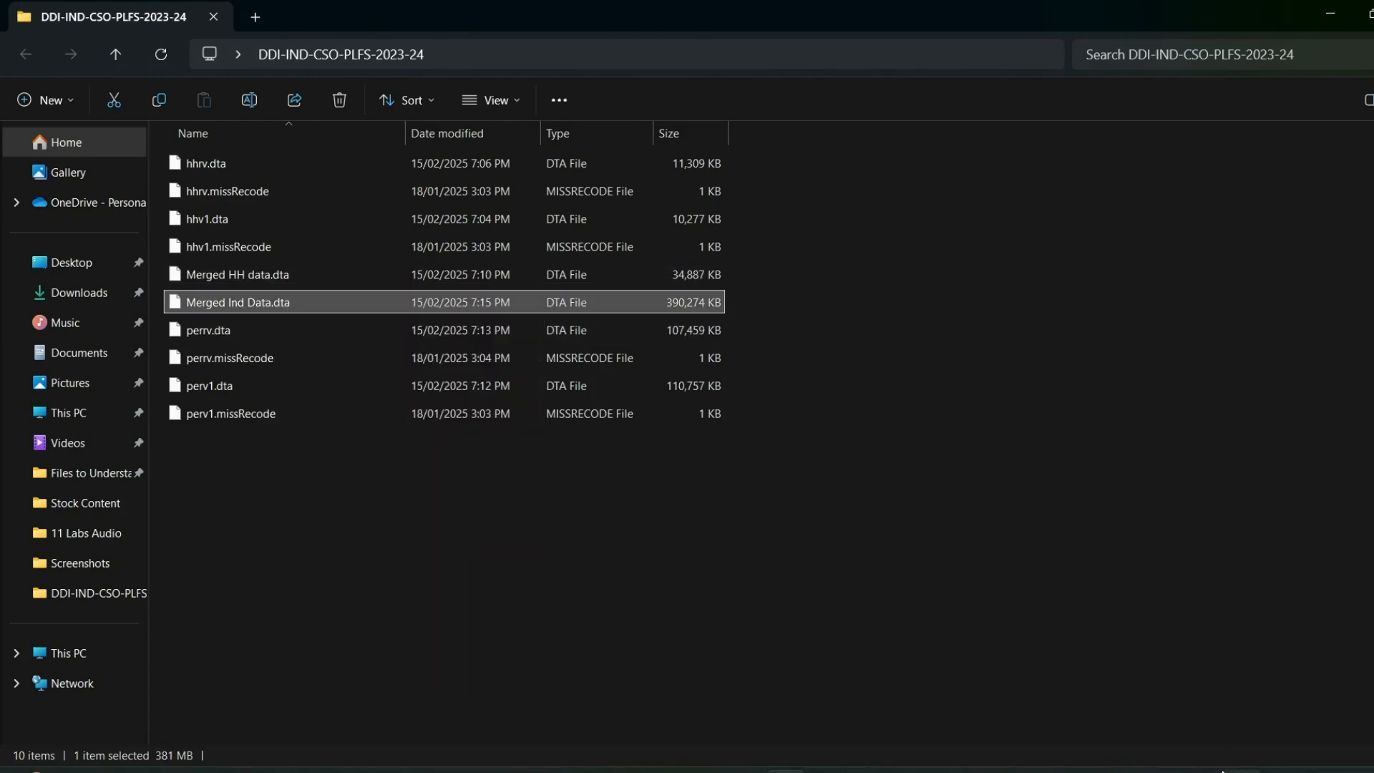
mouse_move(870, 770)
left_click(870, 699)
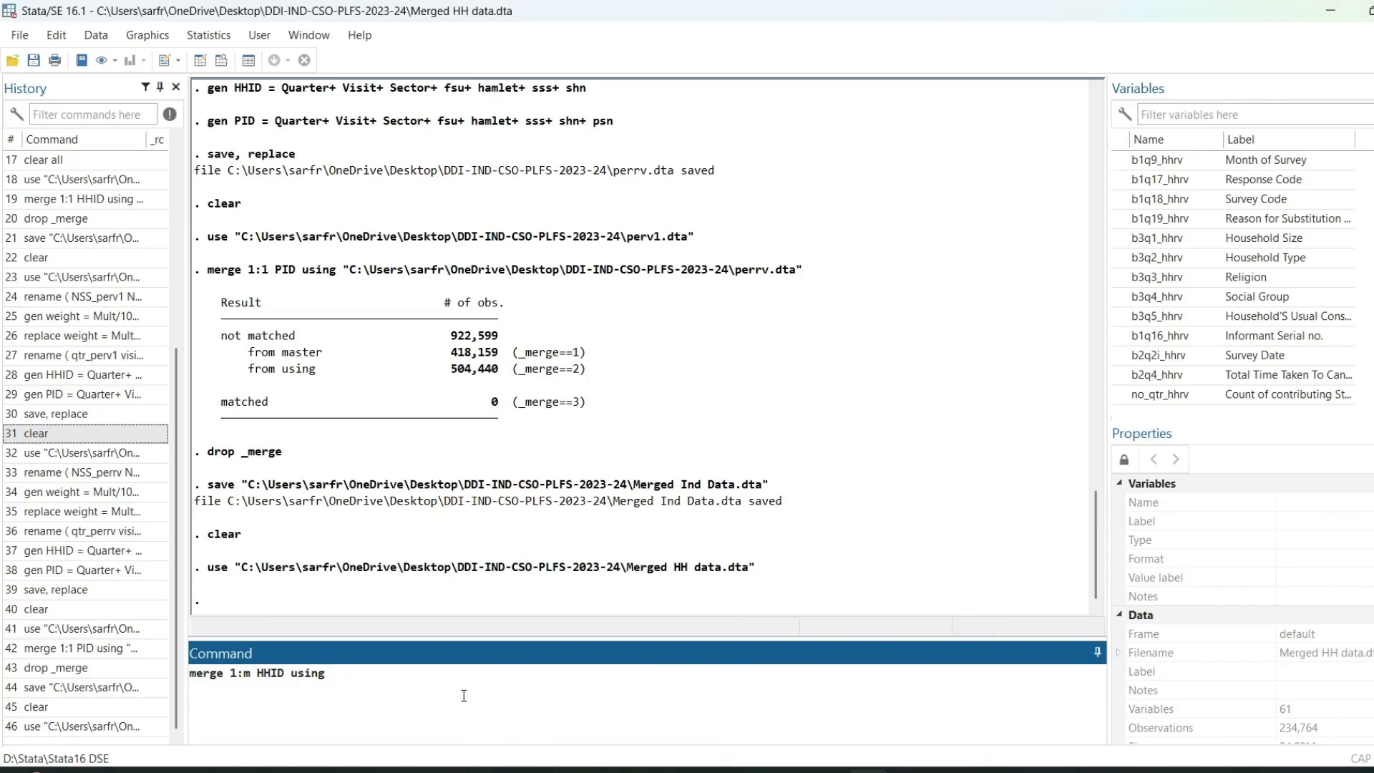
key("ctrl+v")
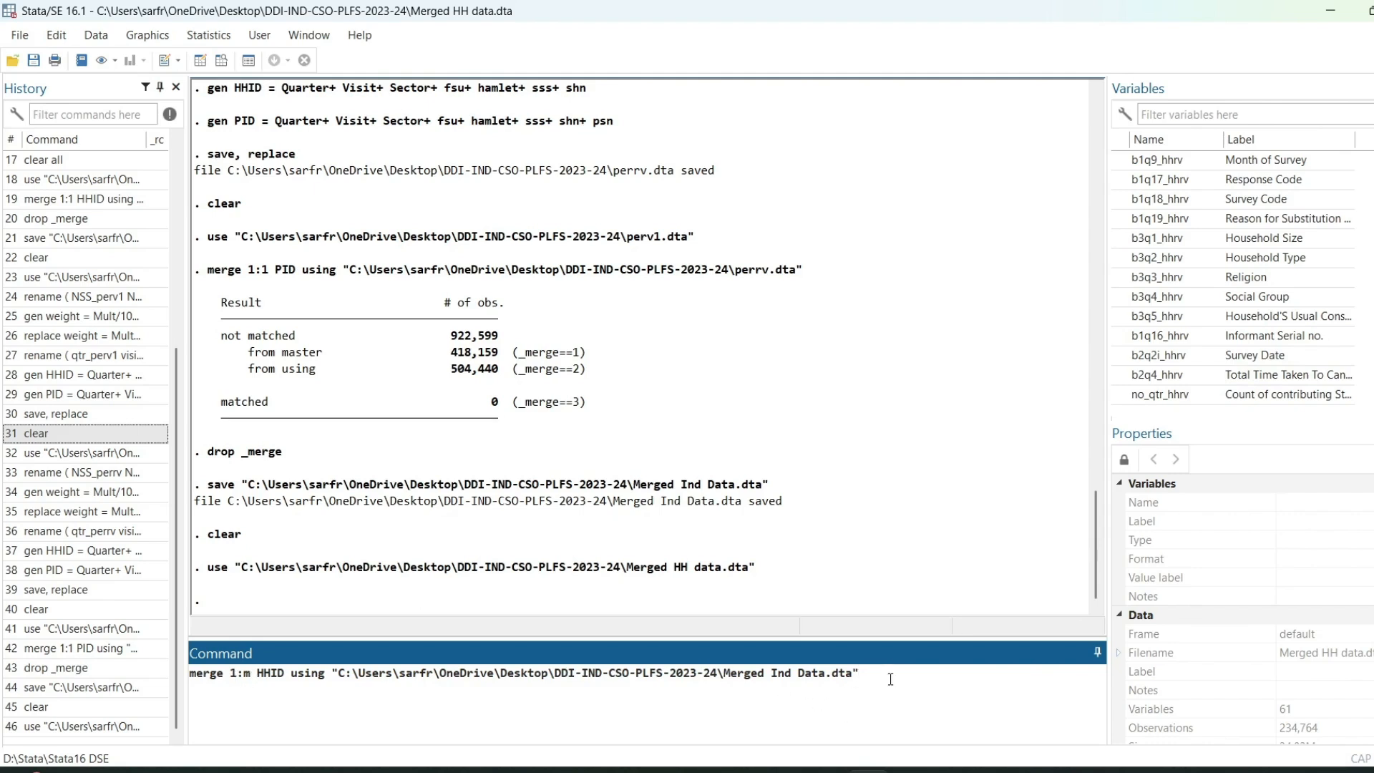
key("Return")
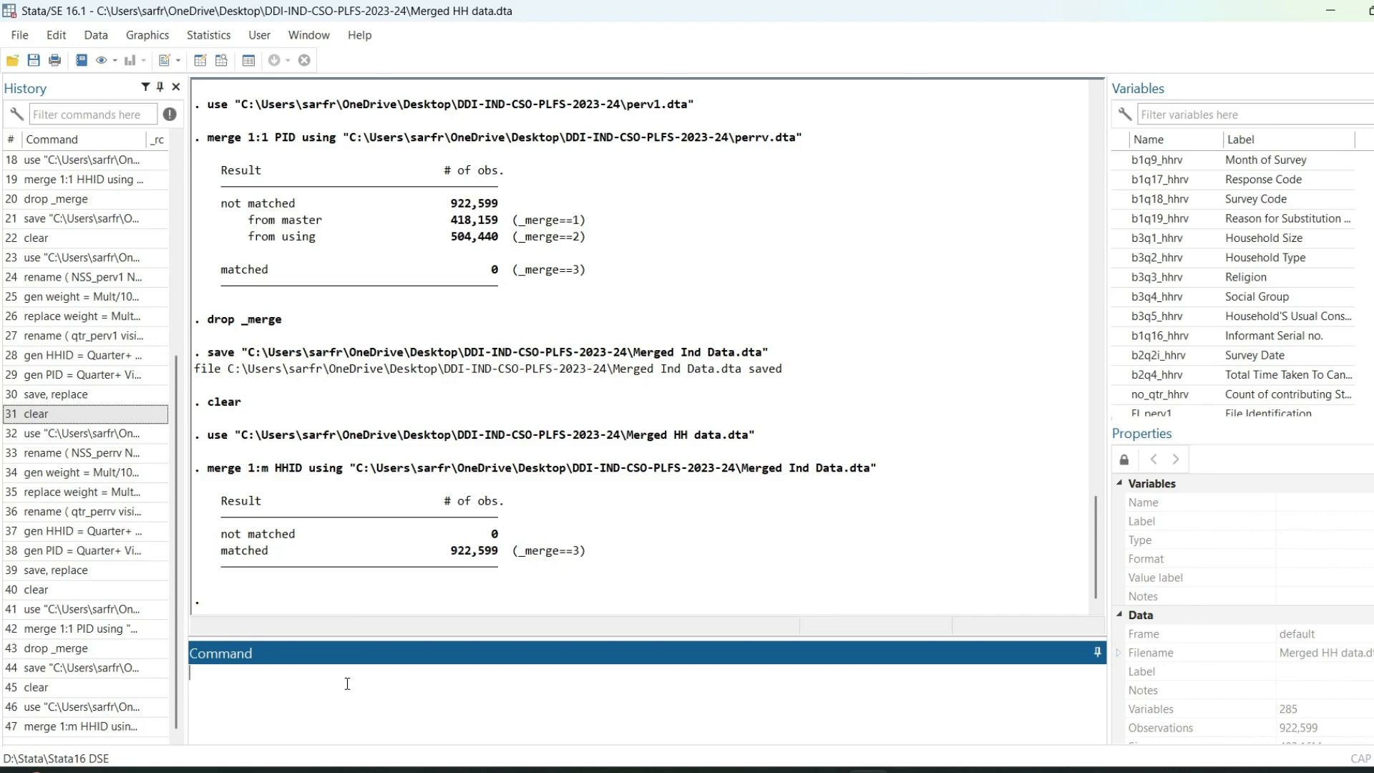
Save the combined household and individual data as Master Dataset in the DDI-IND-CSO-PLFS-2023-24 folder.
key("ctrl+shift+s")
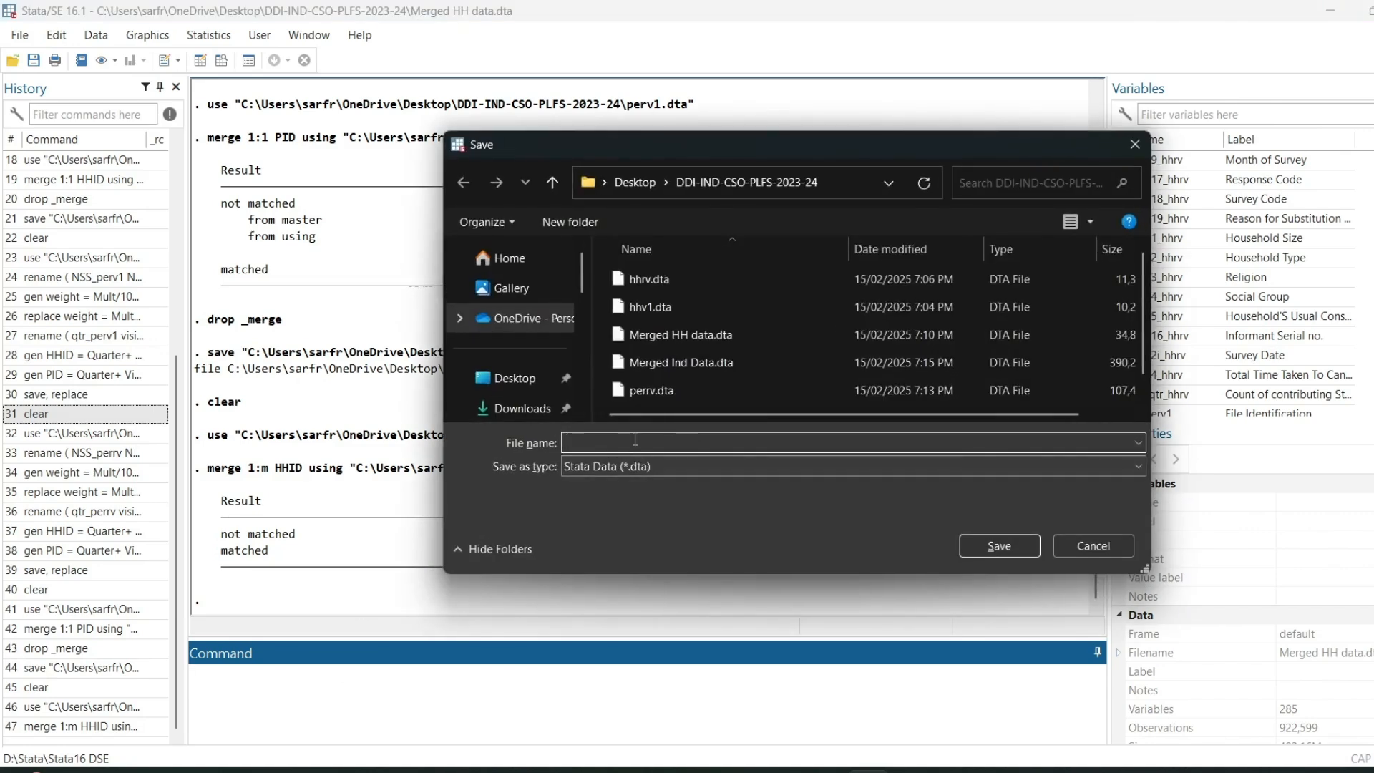
type("Ma")
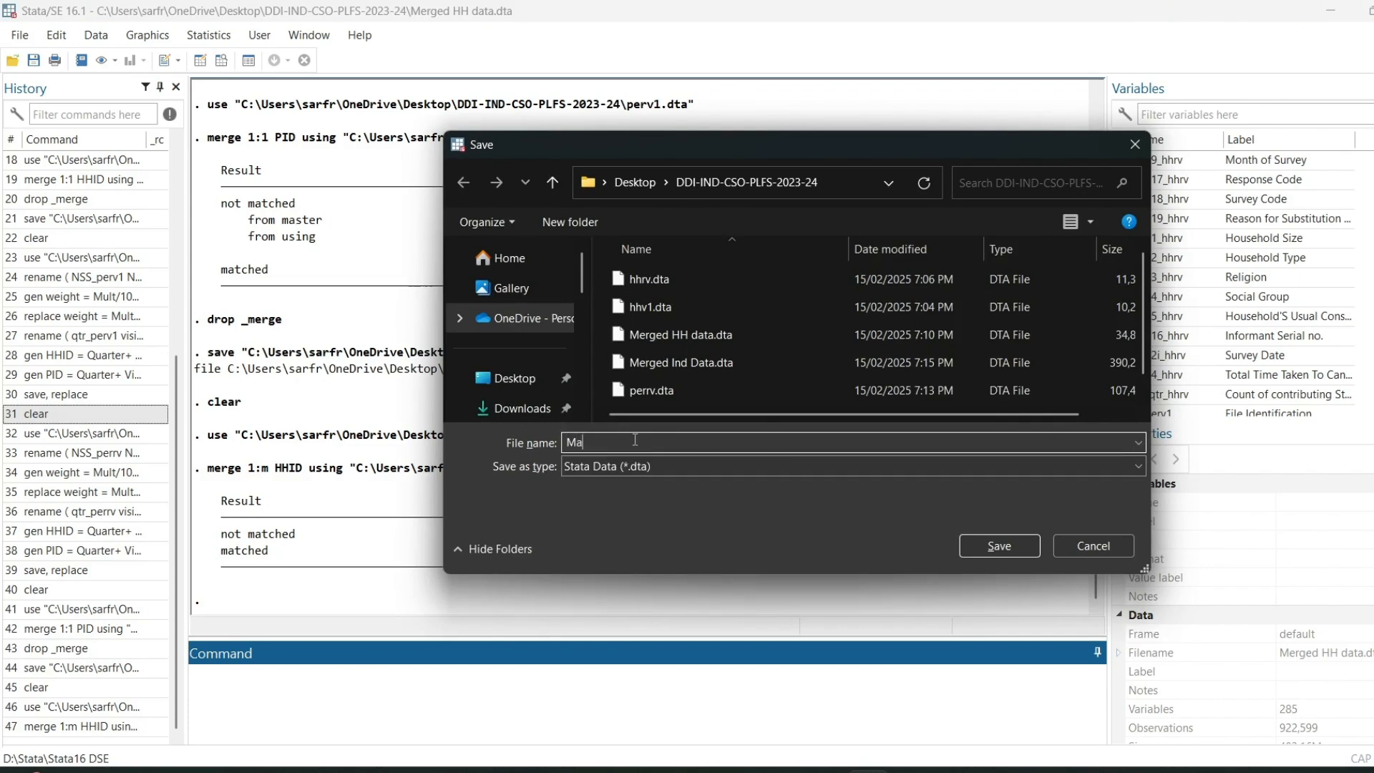
type("ster Dataset")
key("Return")
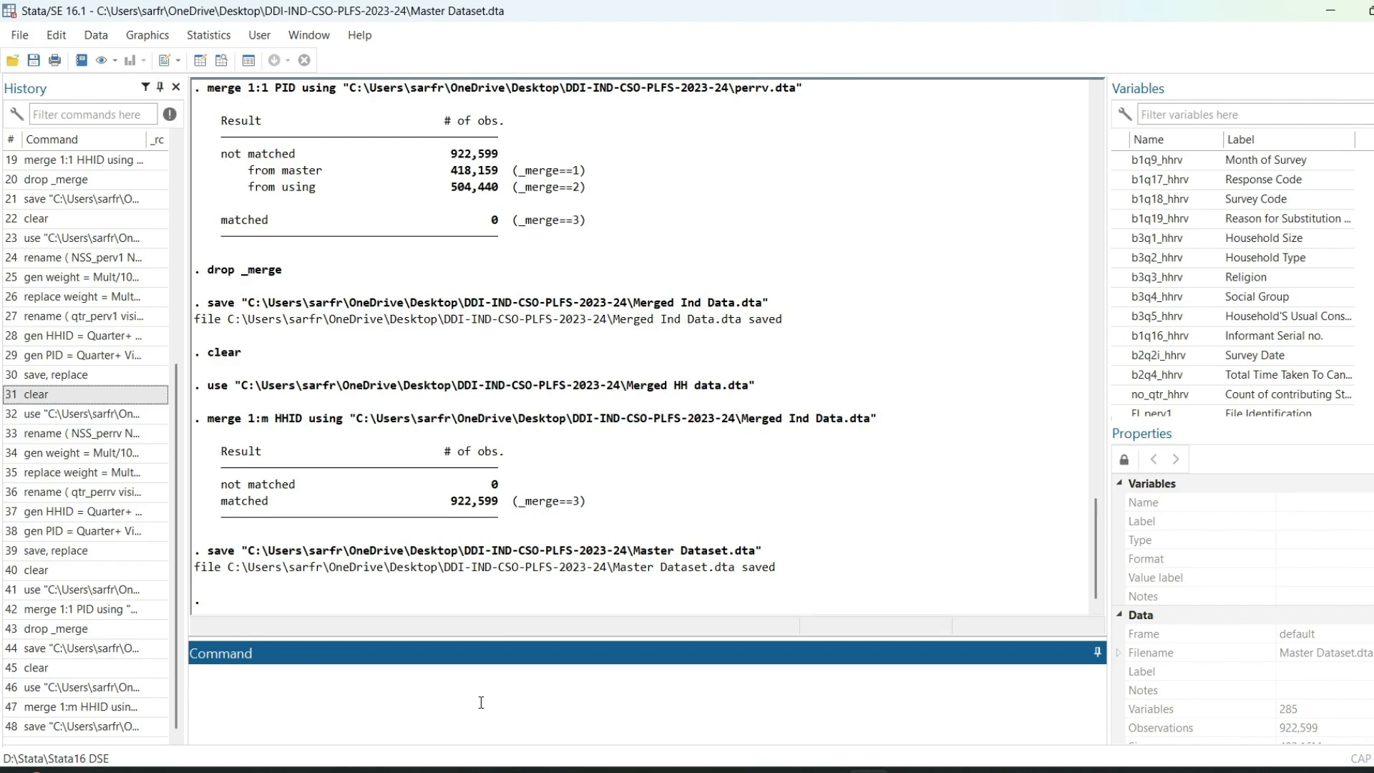
scroll(1176, 243, "up", 13)
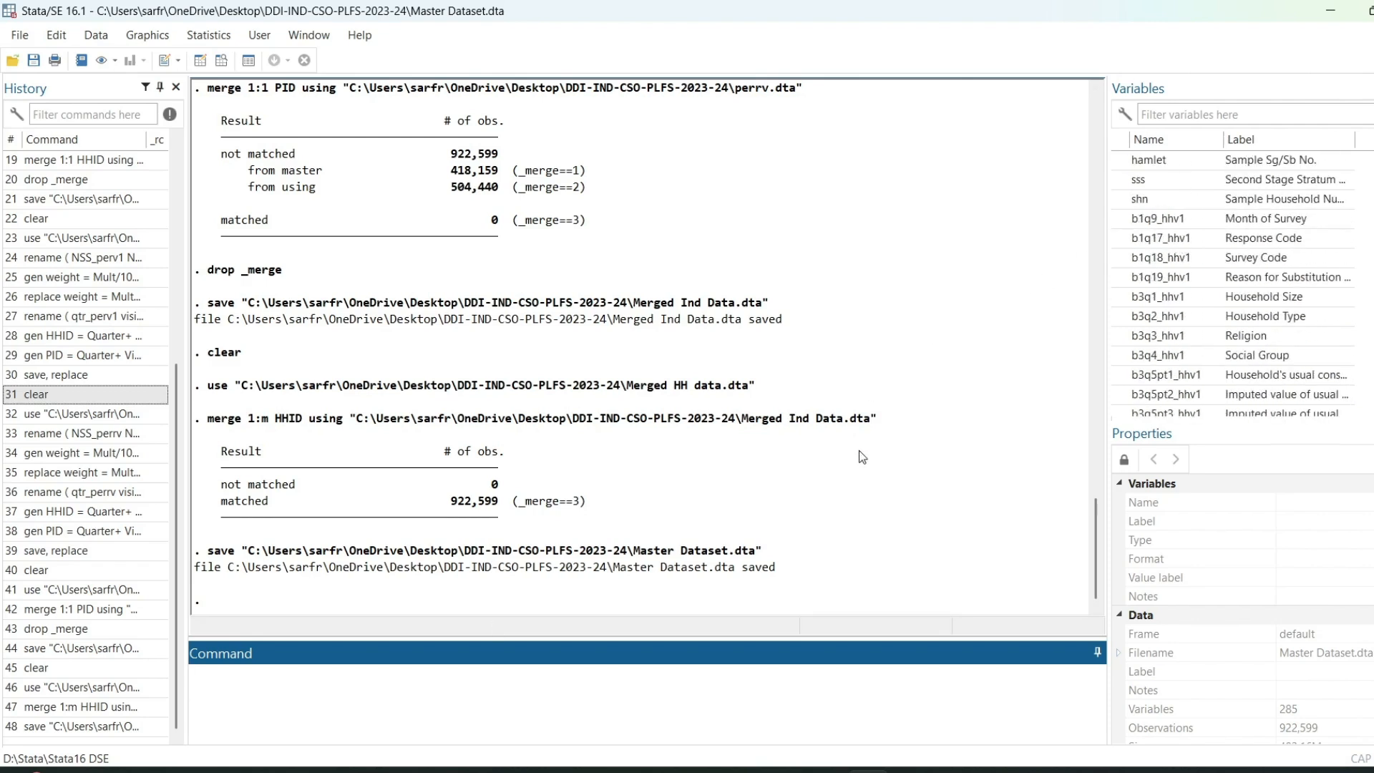
mouse_move(992, 770)
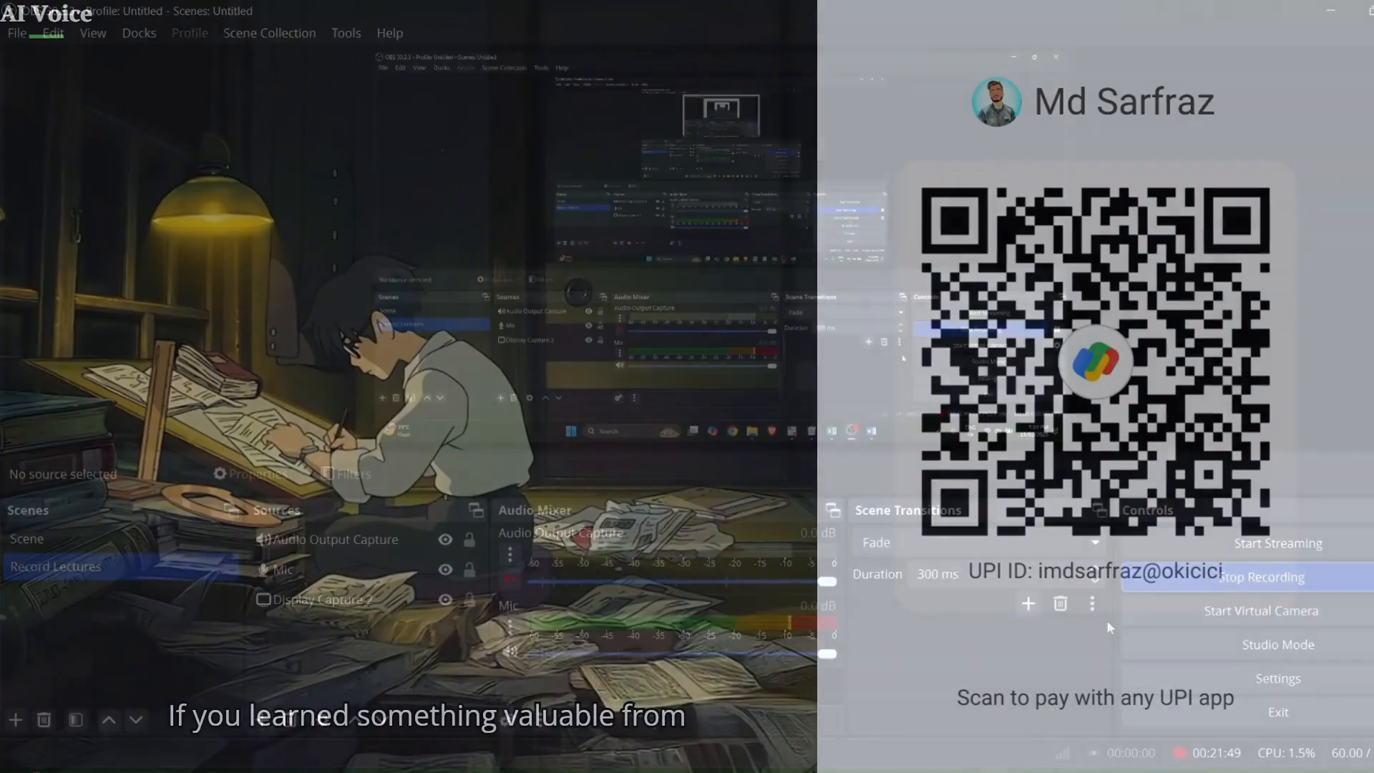